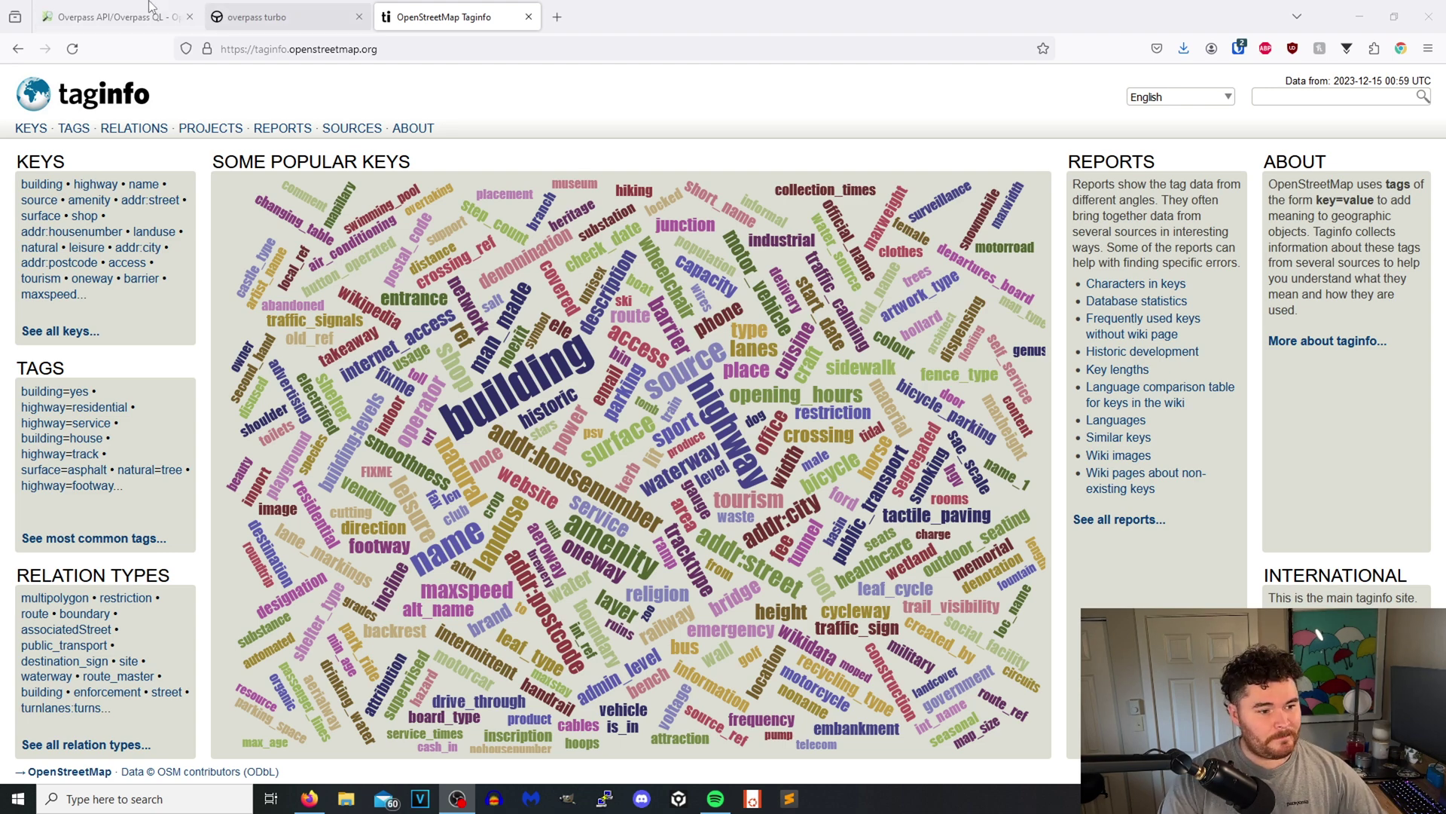
# Open a new blank Firefox tab next to the Taginfo and Overpass tabs
pyautogui.click(556, 16)
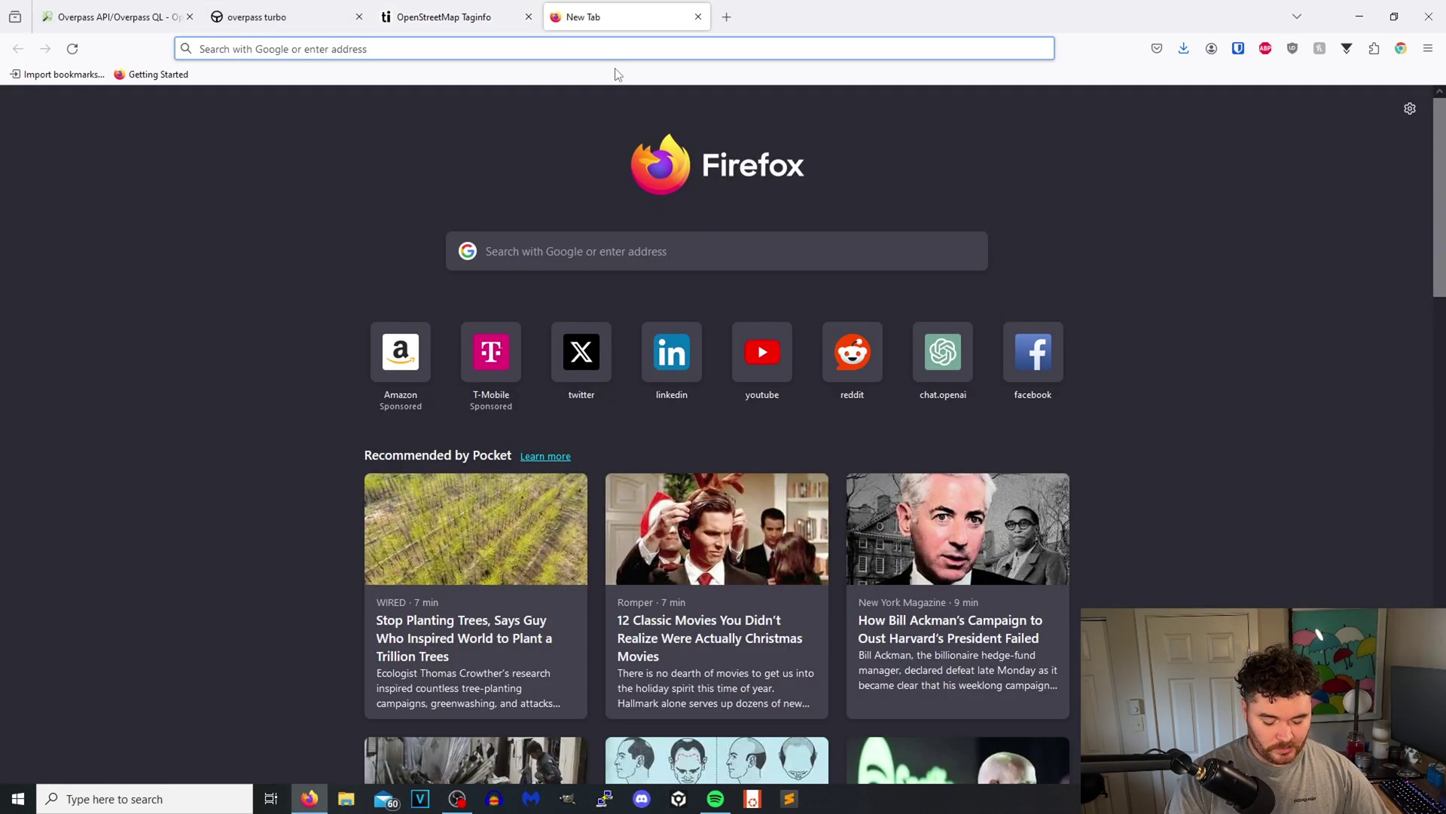
pyautogui.write('google.com/maps')
# Load Google Maps in satellite view and pan toward the I-5 interchange near Fife
pyautogui.press('Return')
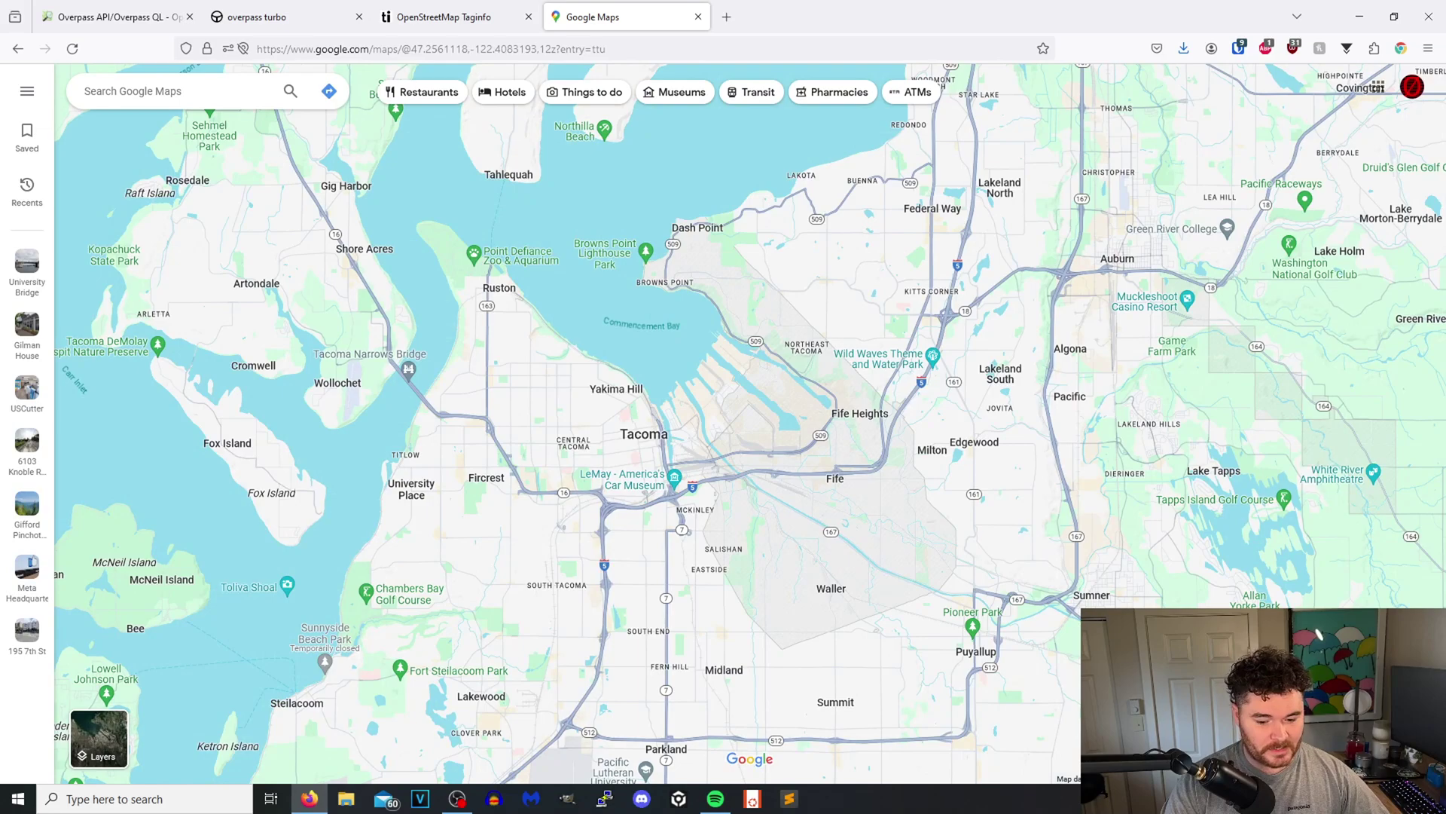
pyautogui.click(100, 737)
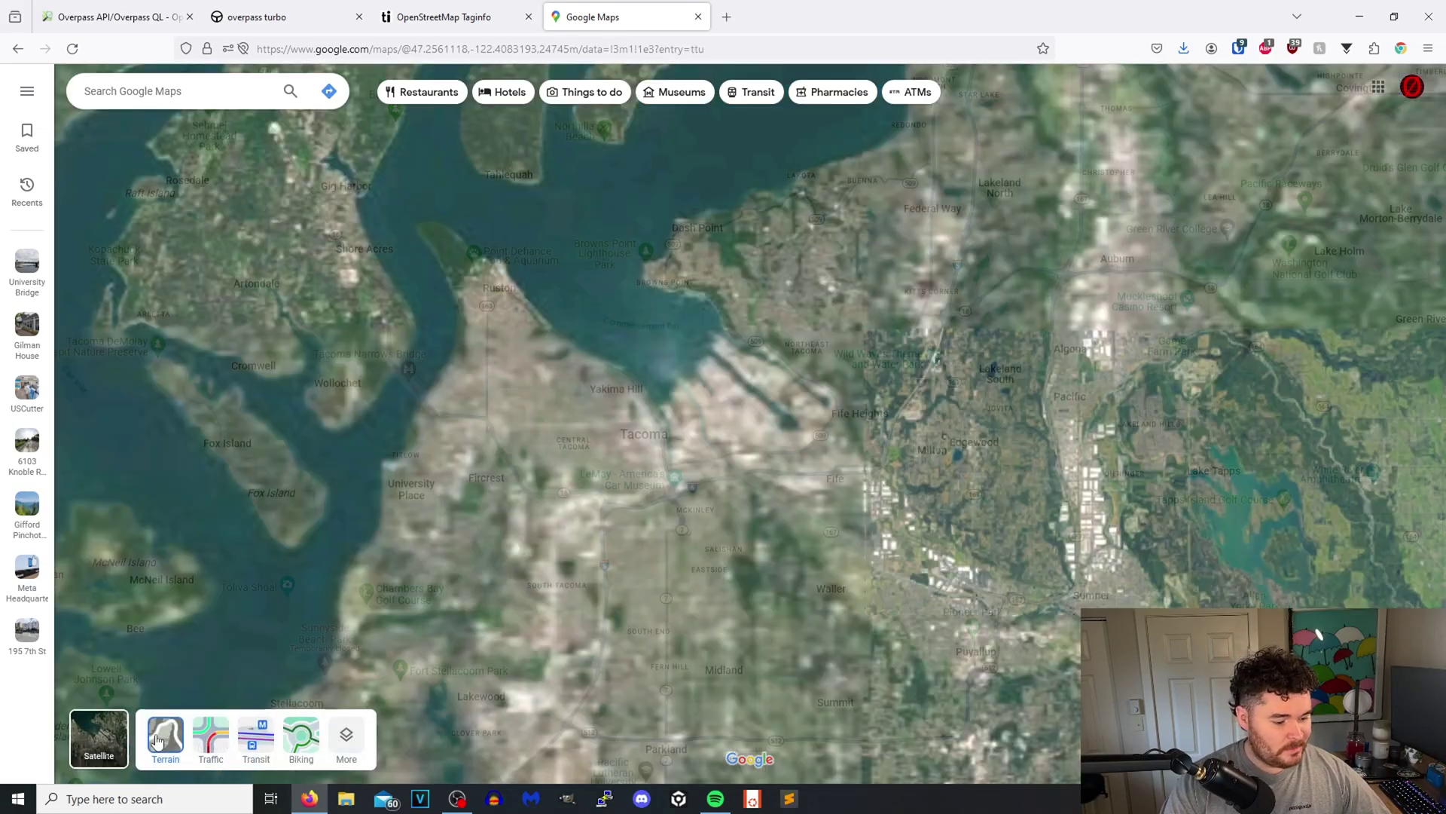
pyautogui.scroll(2, 747, 420)
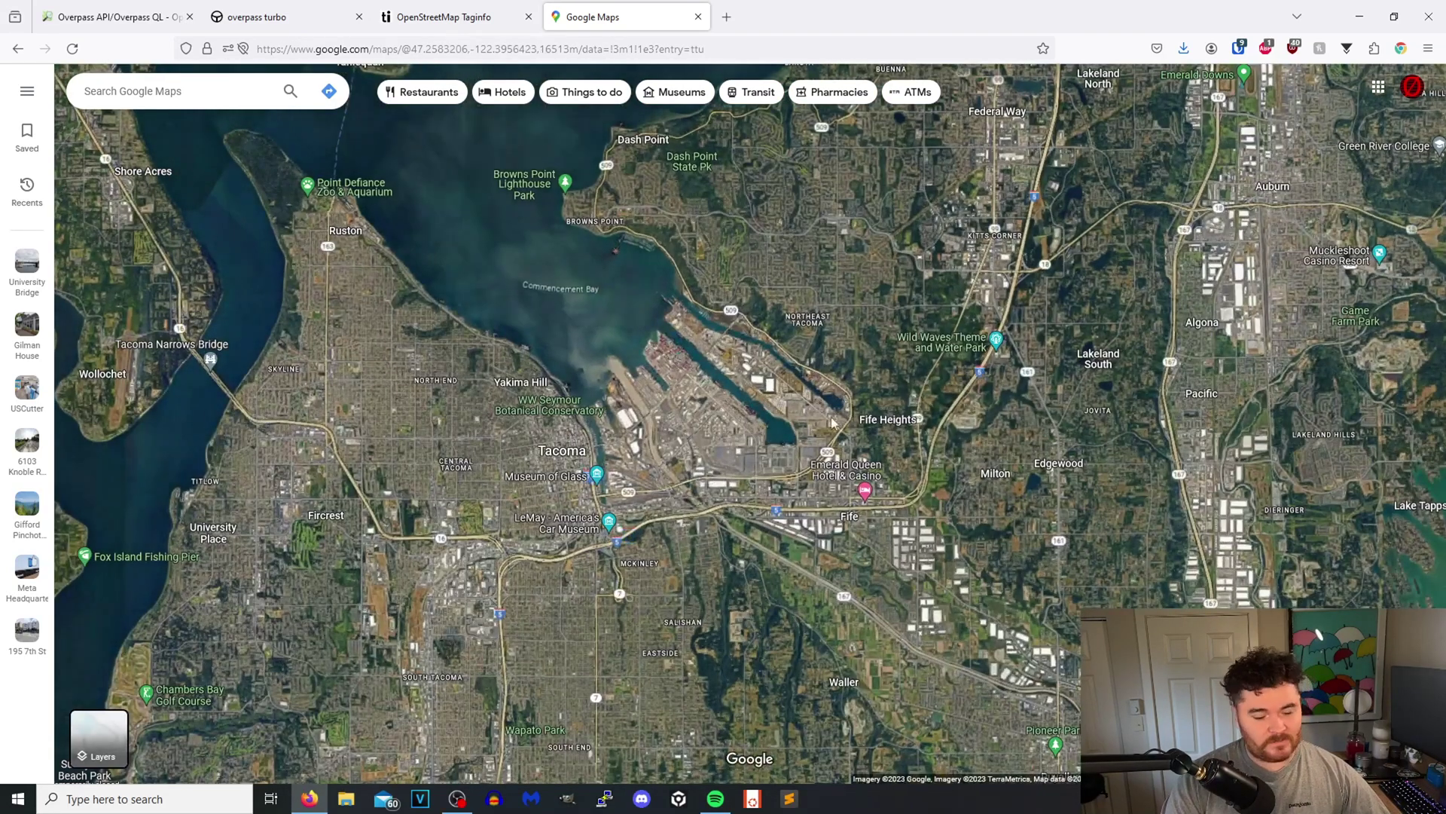
pyautogui.scroll(3, 747, 421)
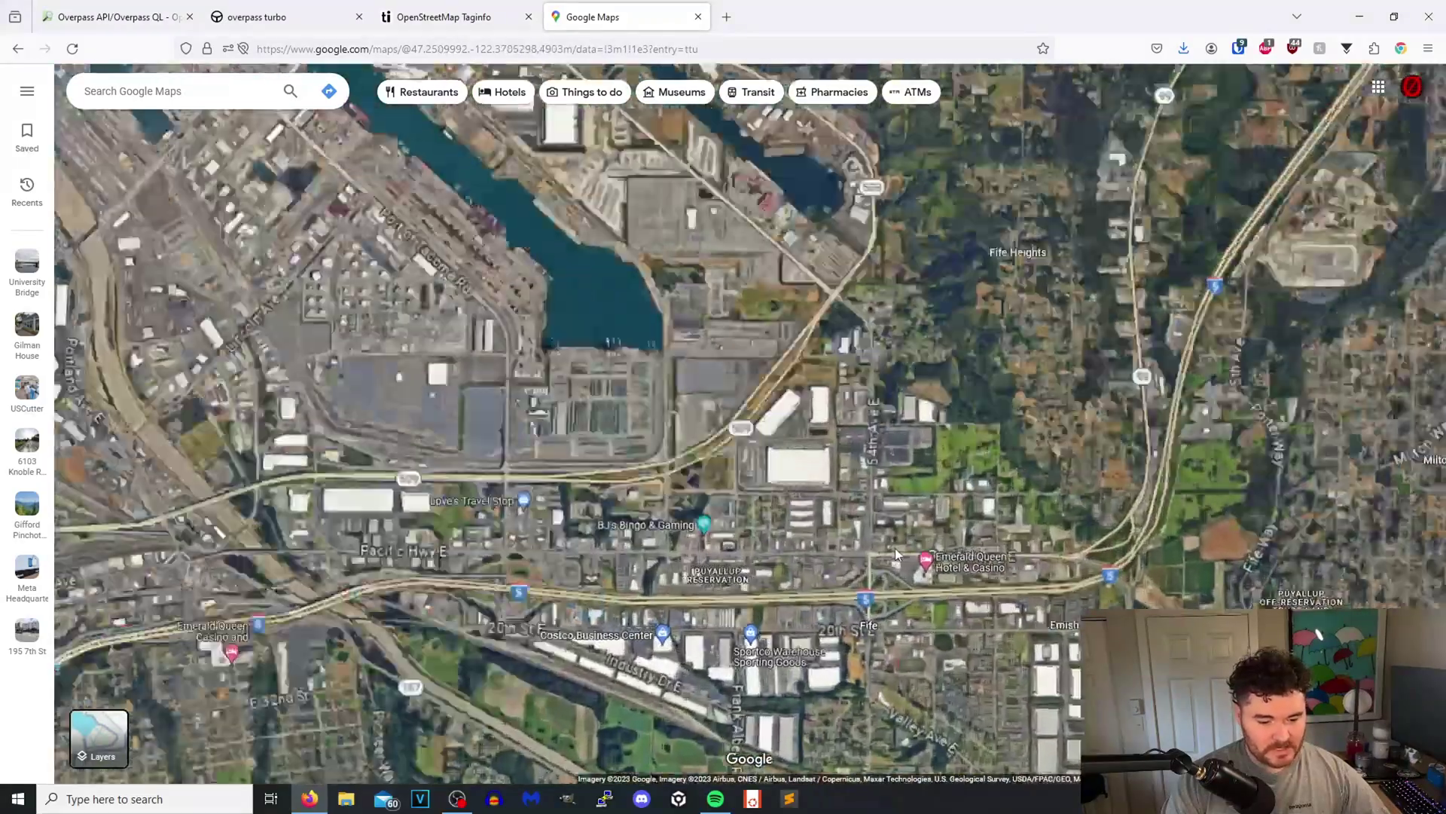
pyautogui.scroll(1, 820, 519)
pyautogui.scroll(1, 859, 531)
pyautogui.scroll(1, 904, 548)
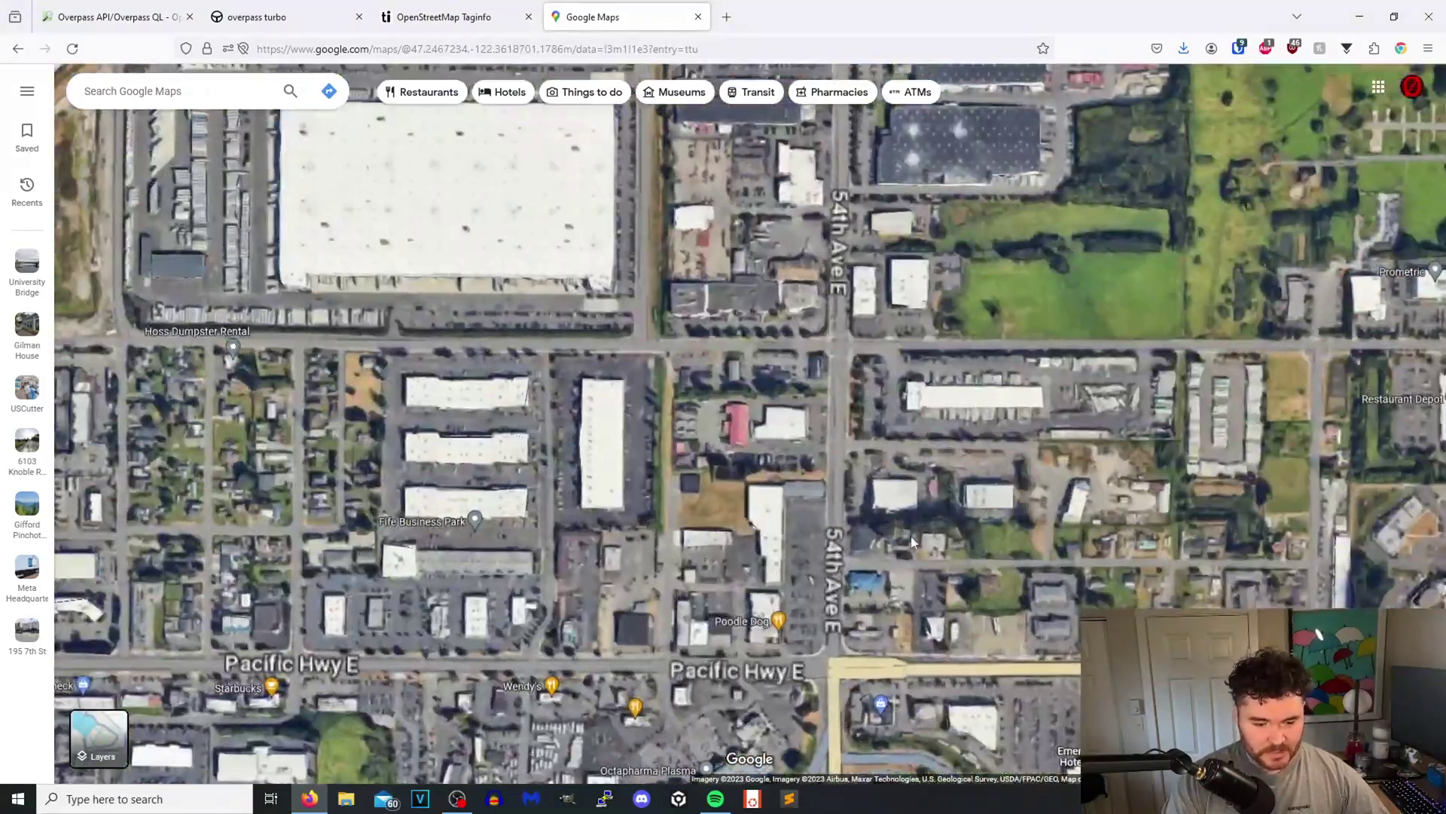
pyautogui.moveTo(932, 554); pyautogui.dragTo(1108, 336)
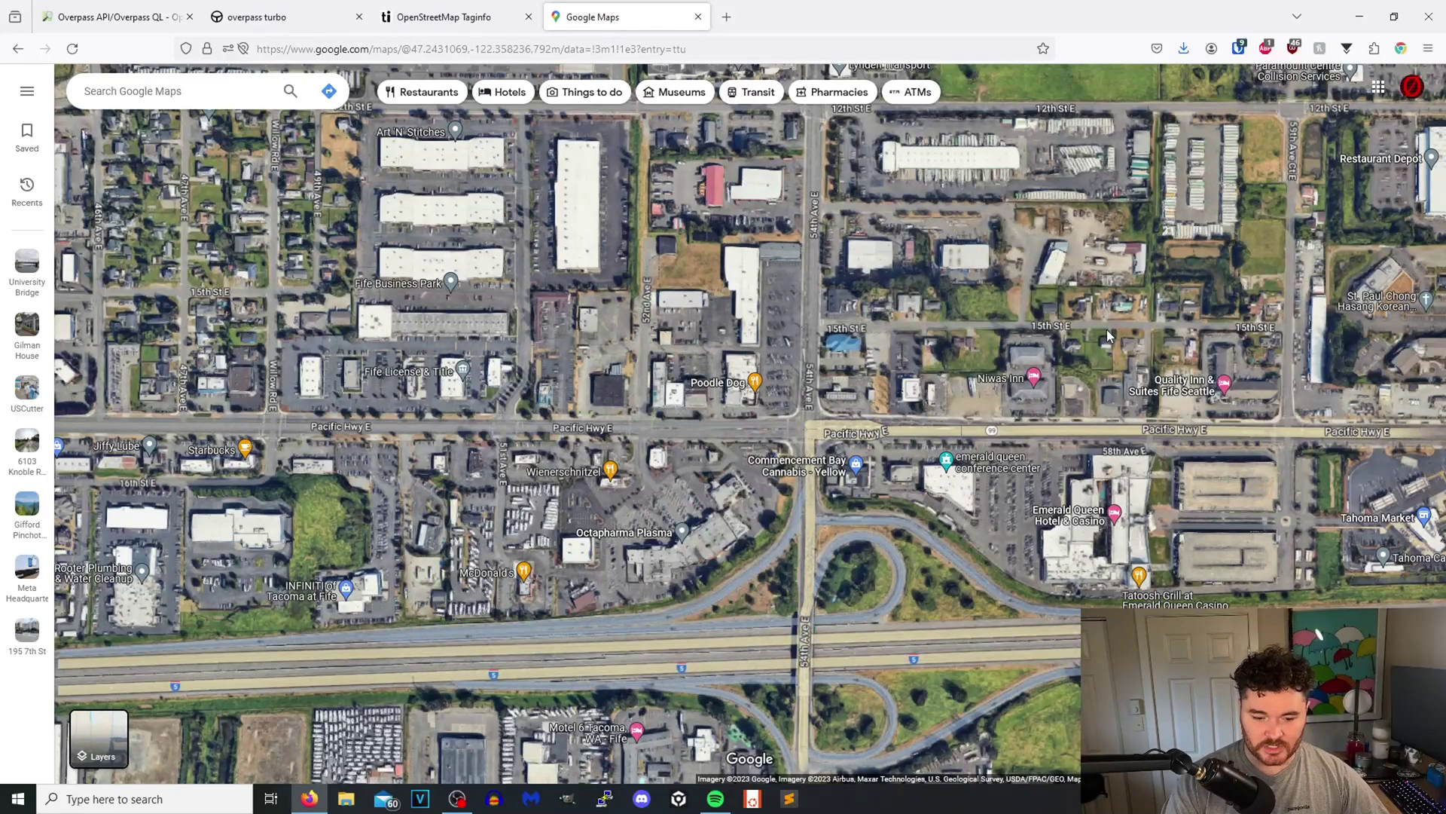
pyautogui.scroll(-1, 1108, 337)
pyautogui.scroll(-1, 1108, 338)
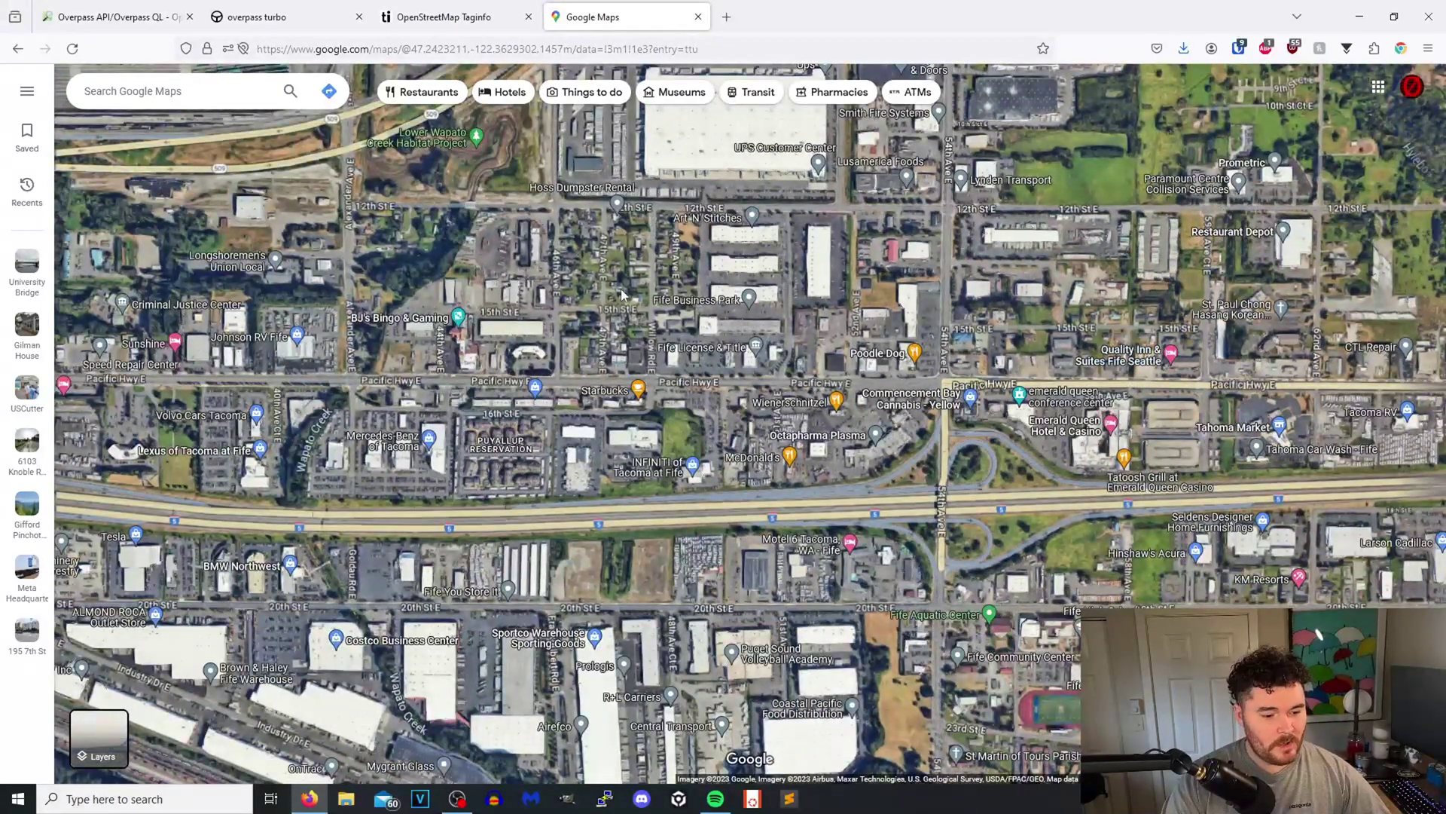
pyautogui.scroll(1, 693, 440)
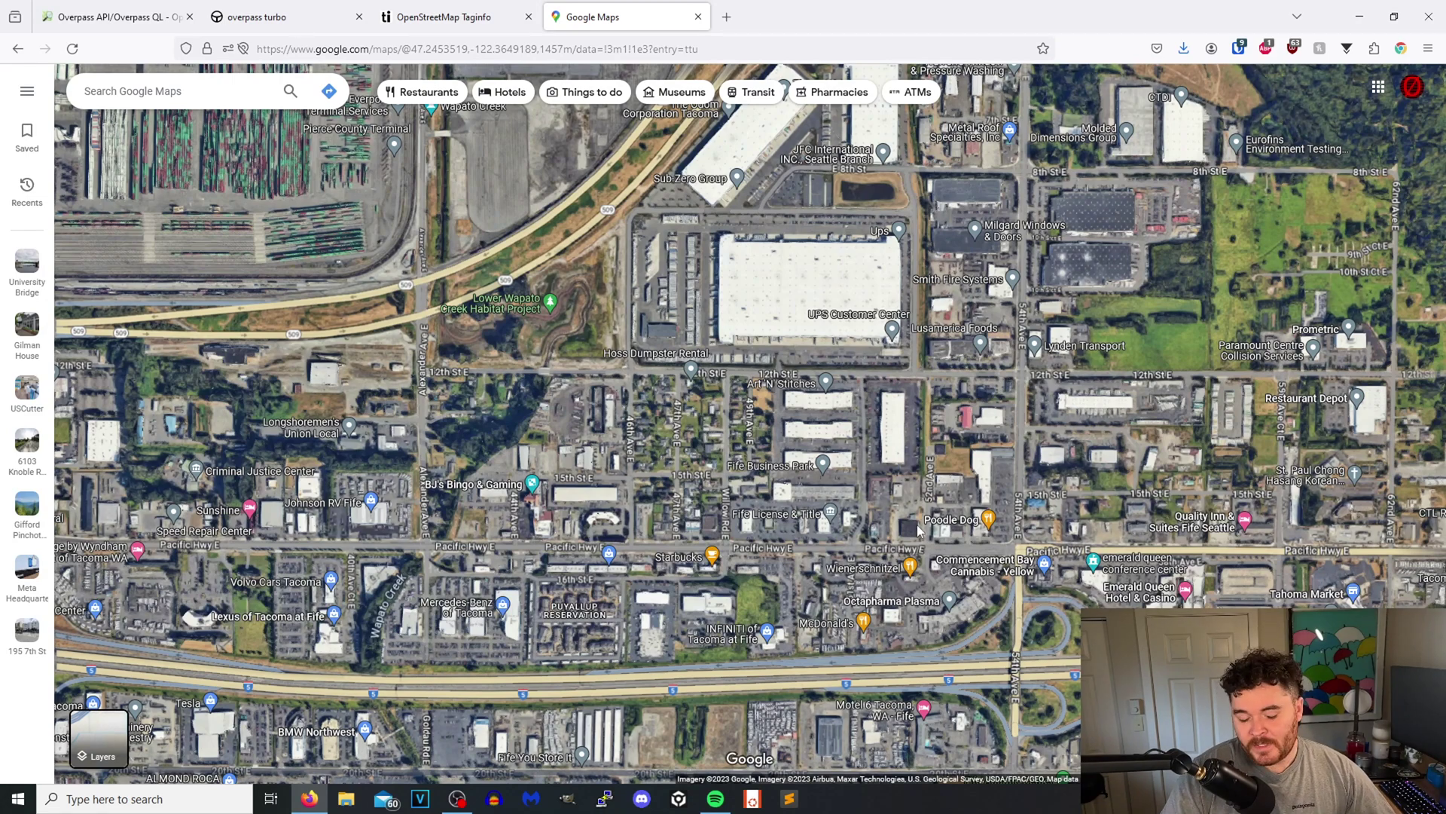
pyautogui.scroll(-2, 825, 285)
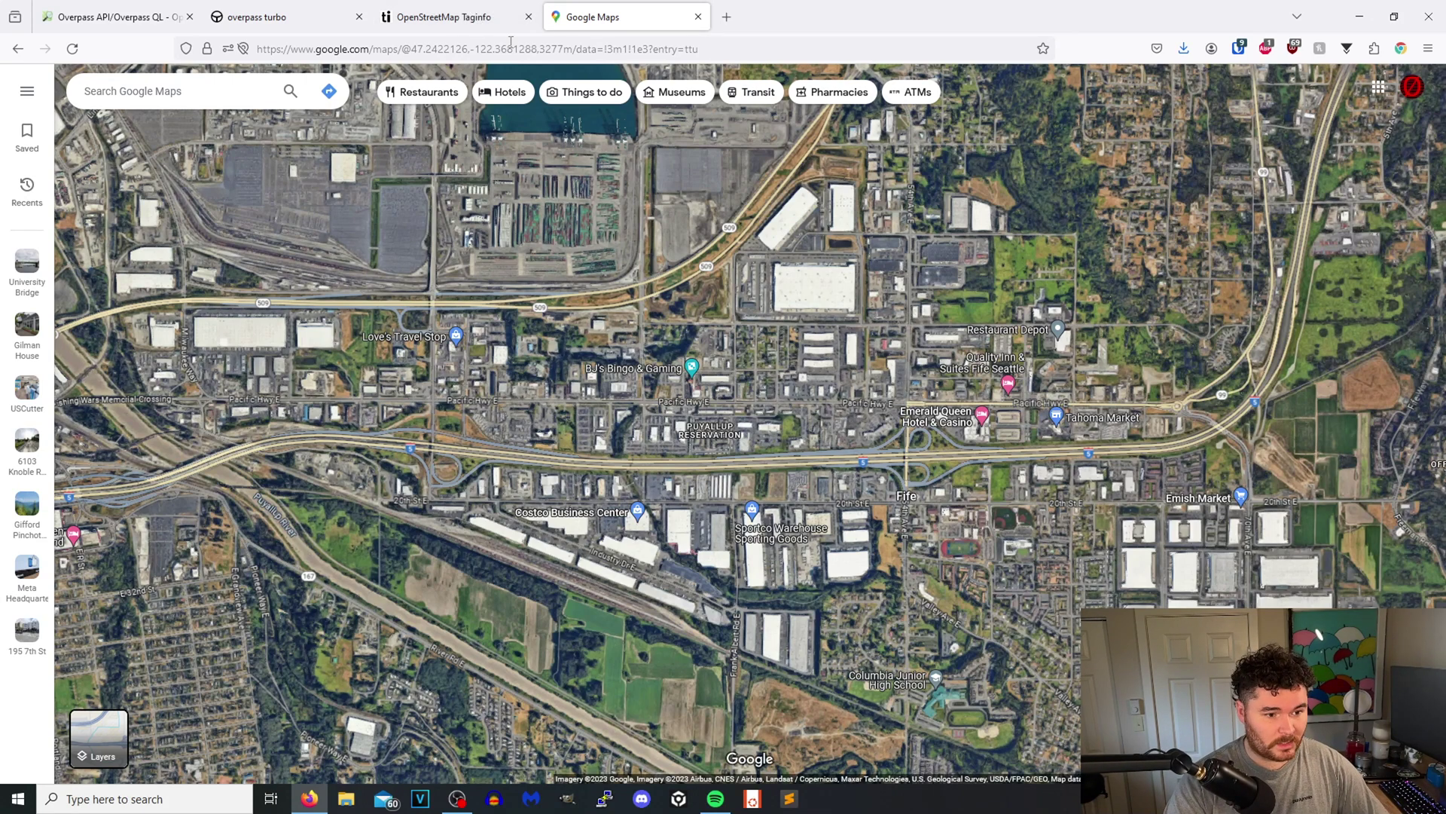
# Go to openstreetmap.org and nudge the map around Jefferson Avenue in Redwood City
pyautogui.click(599, 49)
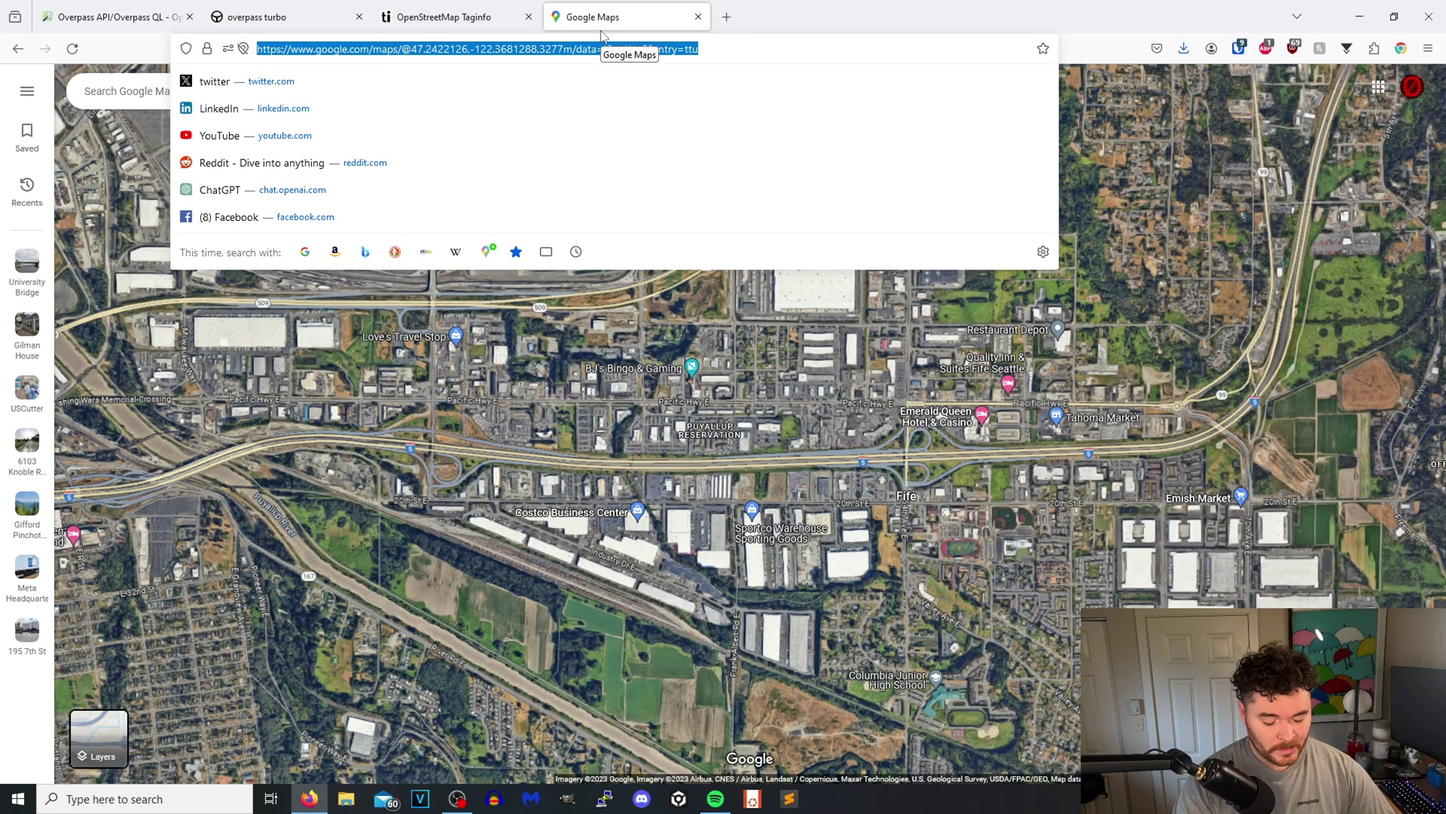
pyautogui.write('openstreetmap.org/')
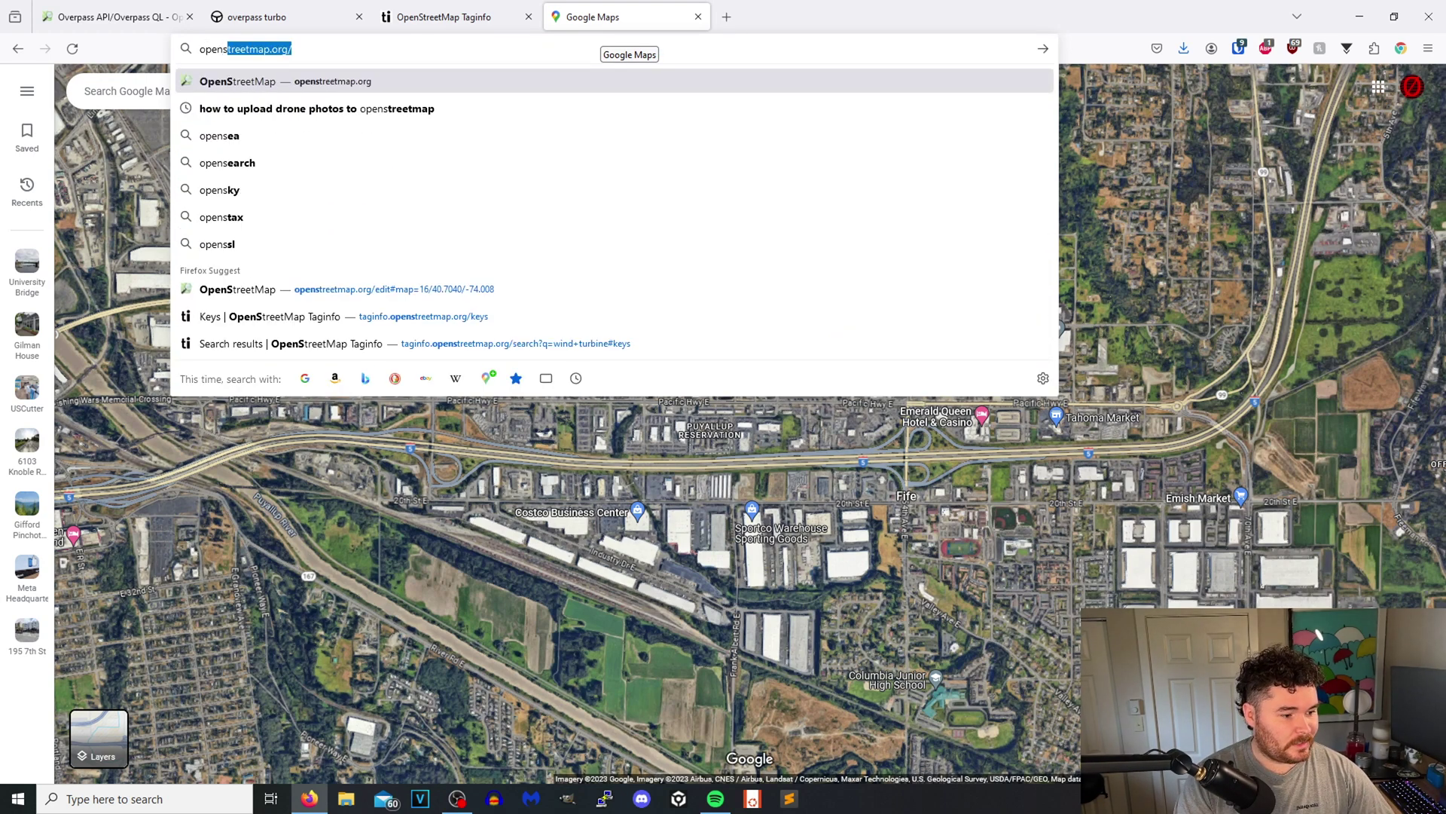
pyautogui.press('Return')
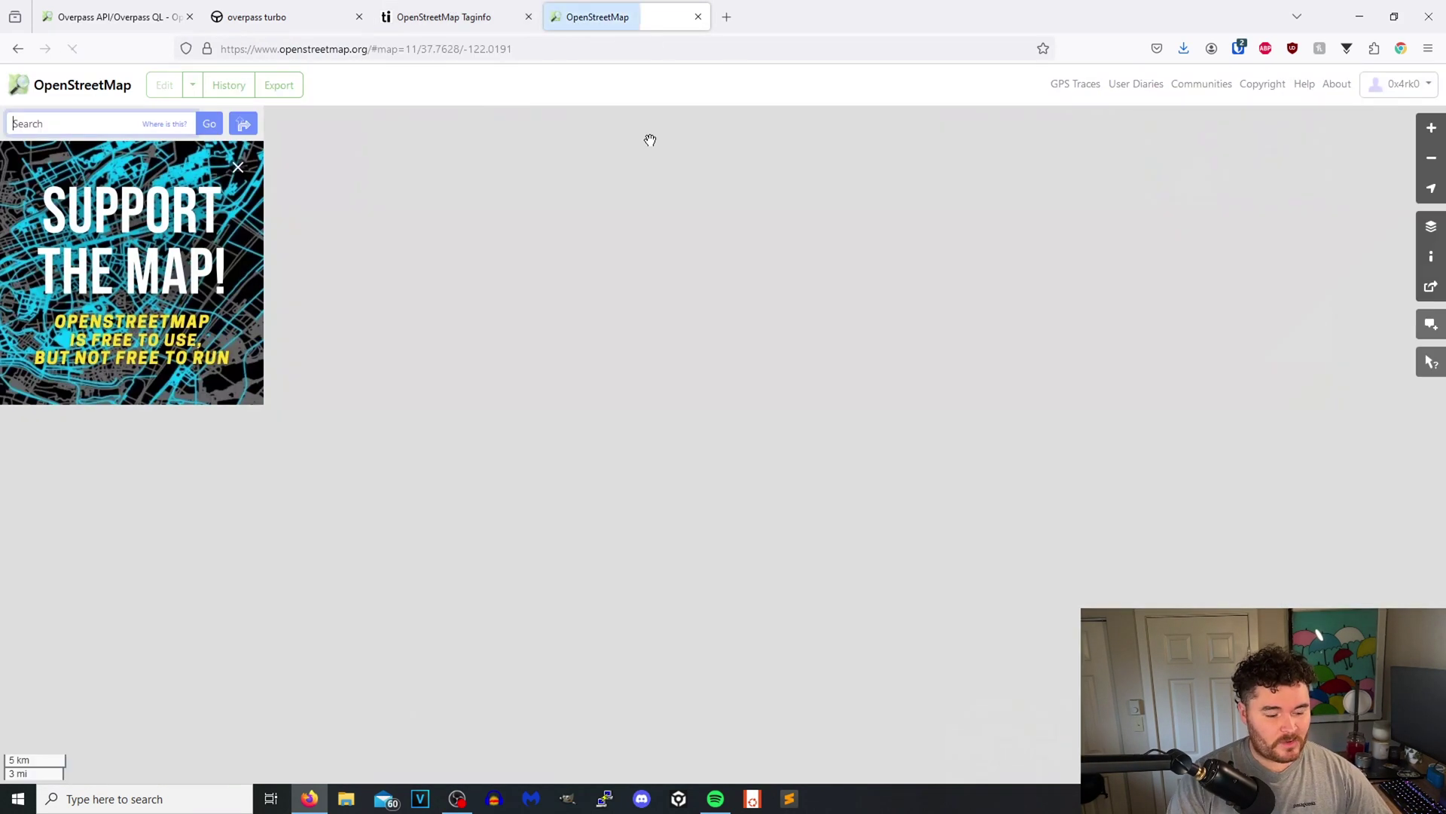
pyautogui.scroll(-3, 751, 435)
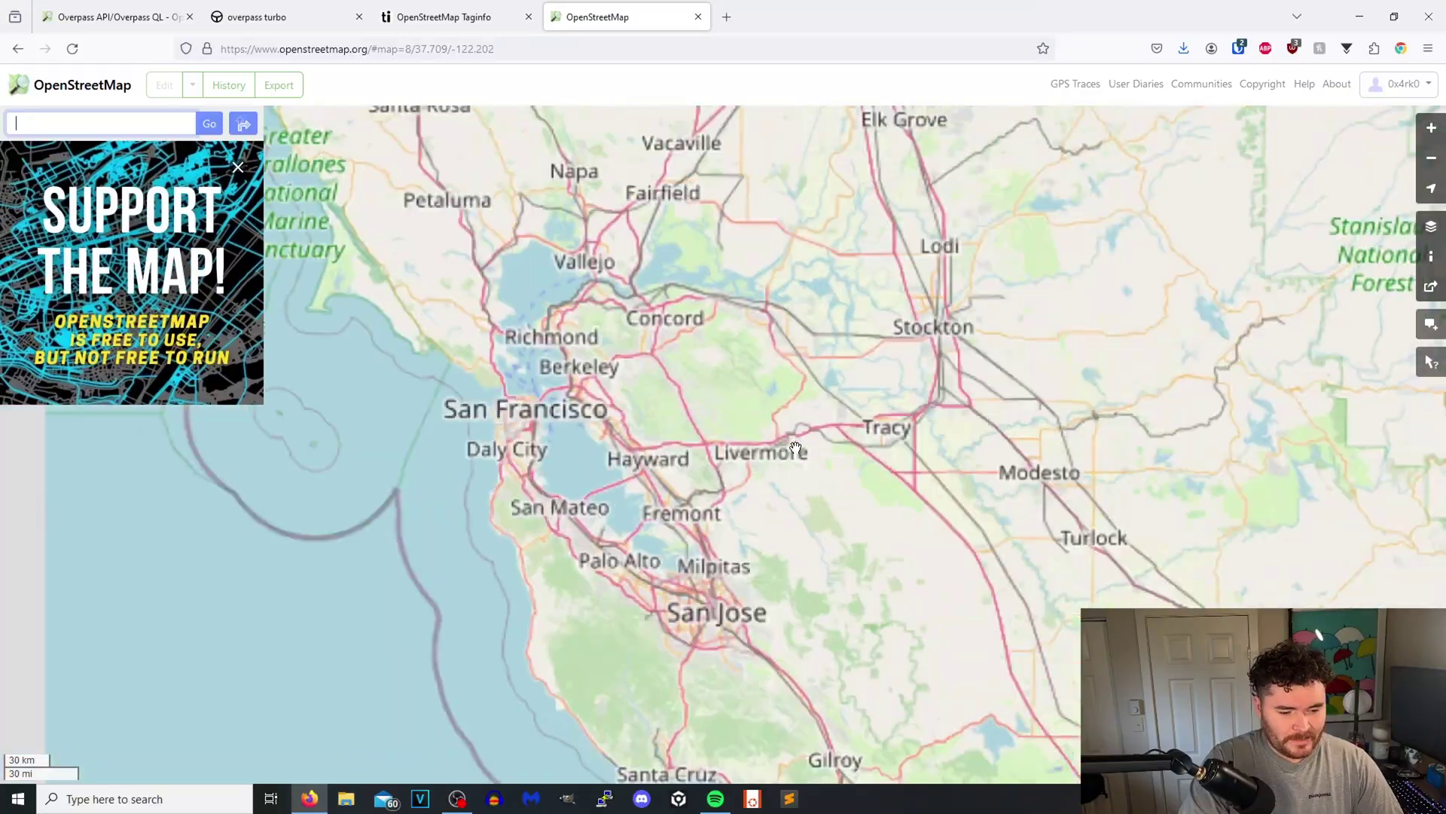
pyautogui.scroll(2, 746, 446)
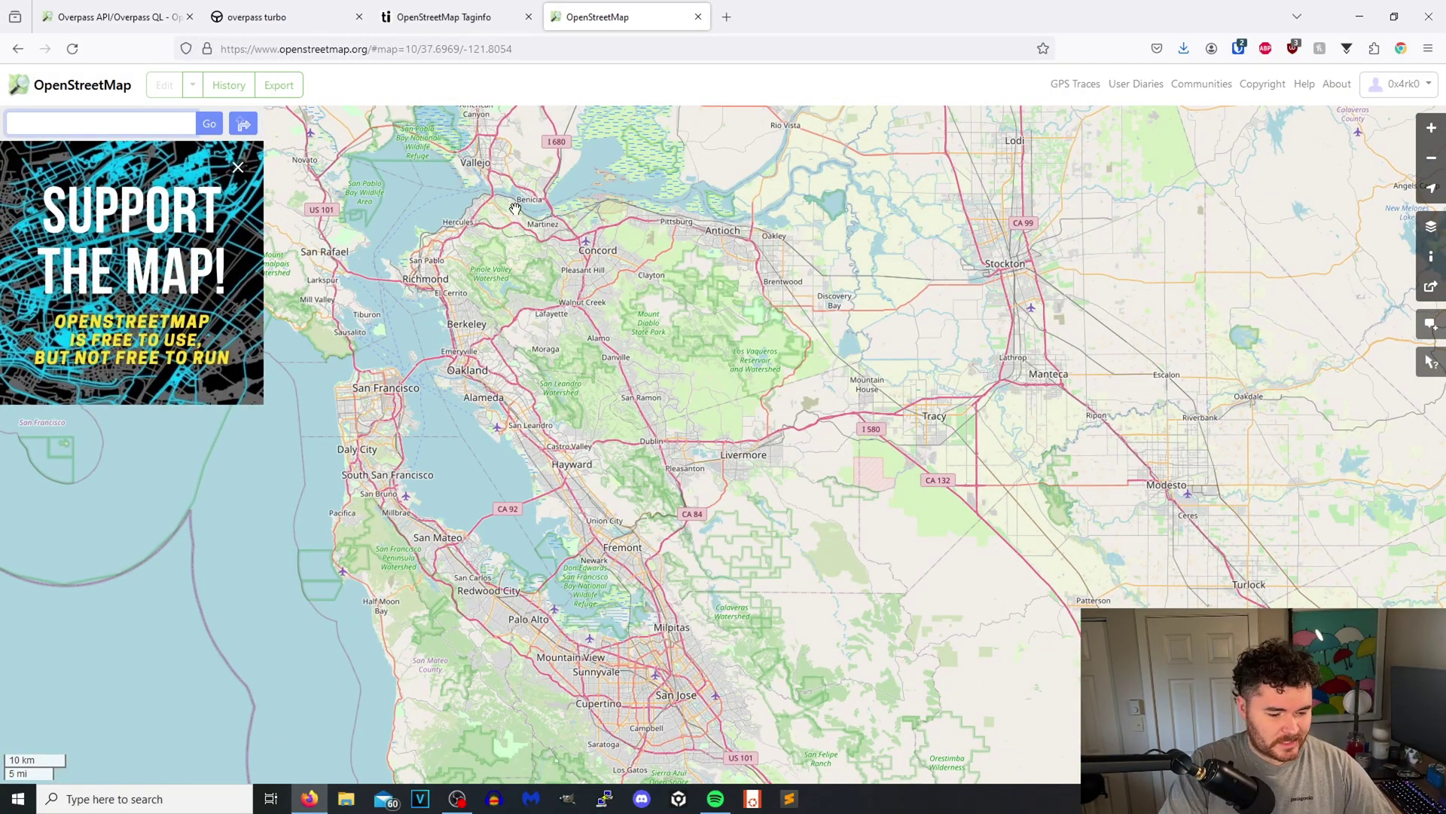
pyautogui.scroll(2, 589, 520)
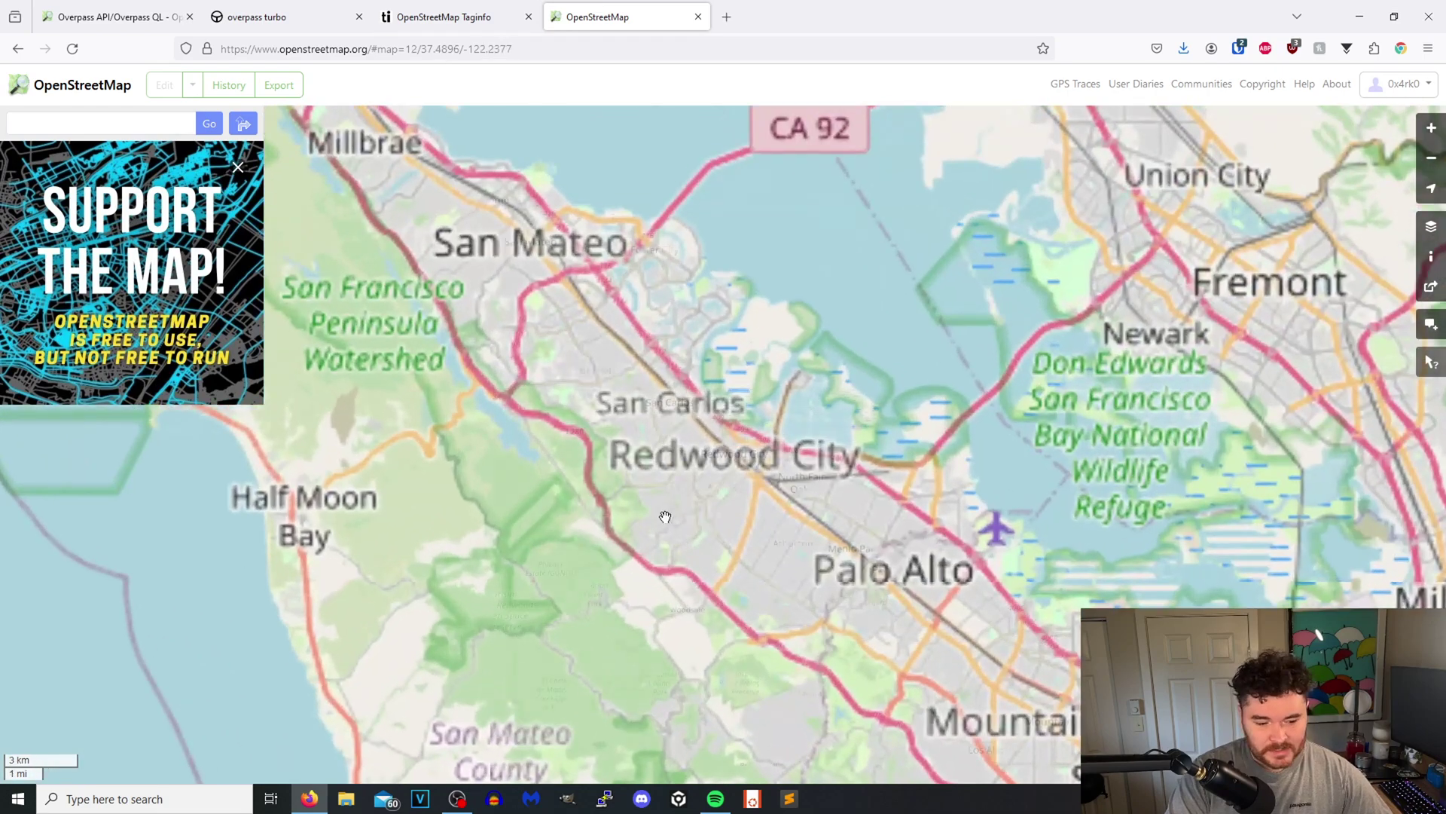
pyautogui.scroll(3, 694, 515)
pyautogui.scroll(1, 724, 510)
pyautogui.scroll(2, 791, 475)
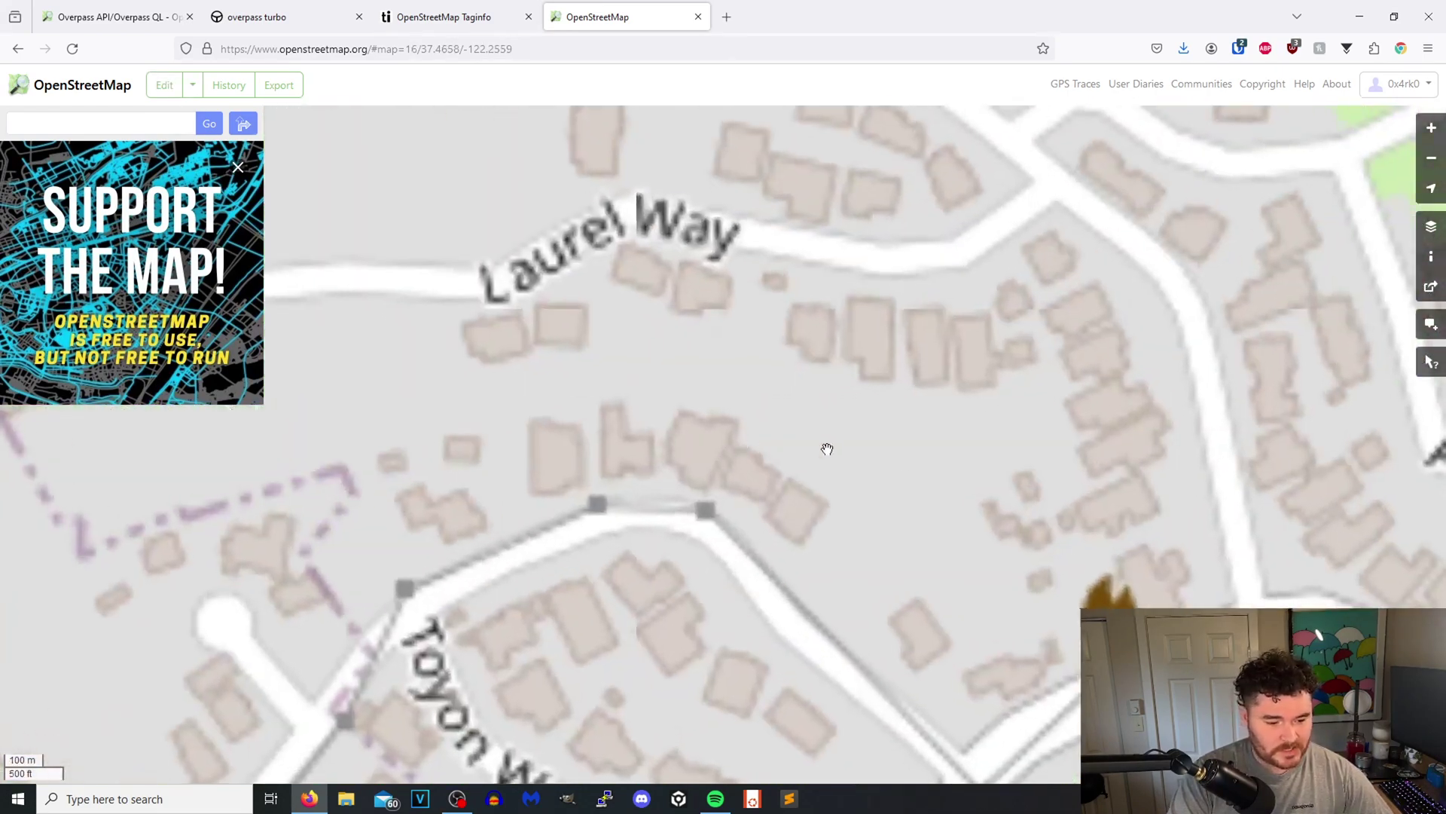
pyautogui.scroll(1, 659, 375)
pyautogui.press('Down')
pyautogui.press('Right')
pyautogui.scroll(-1, 775, 417)
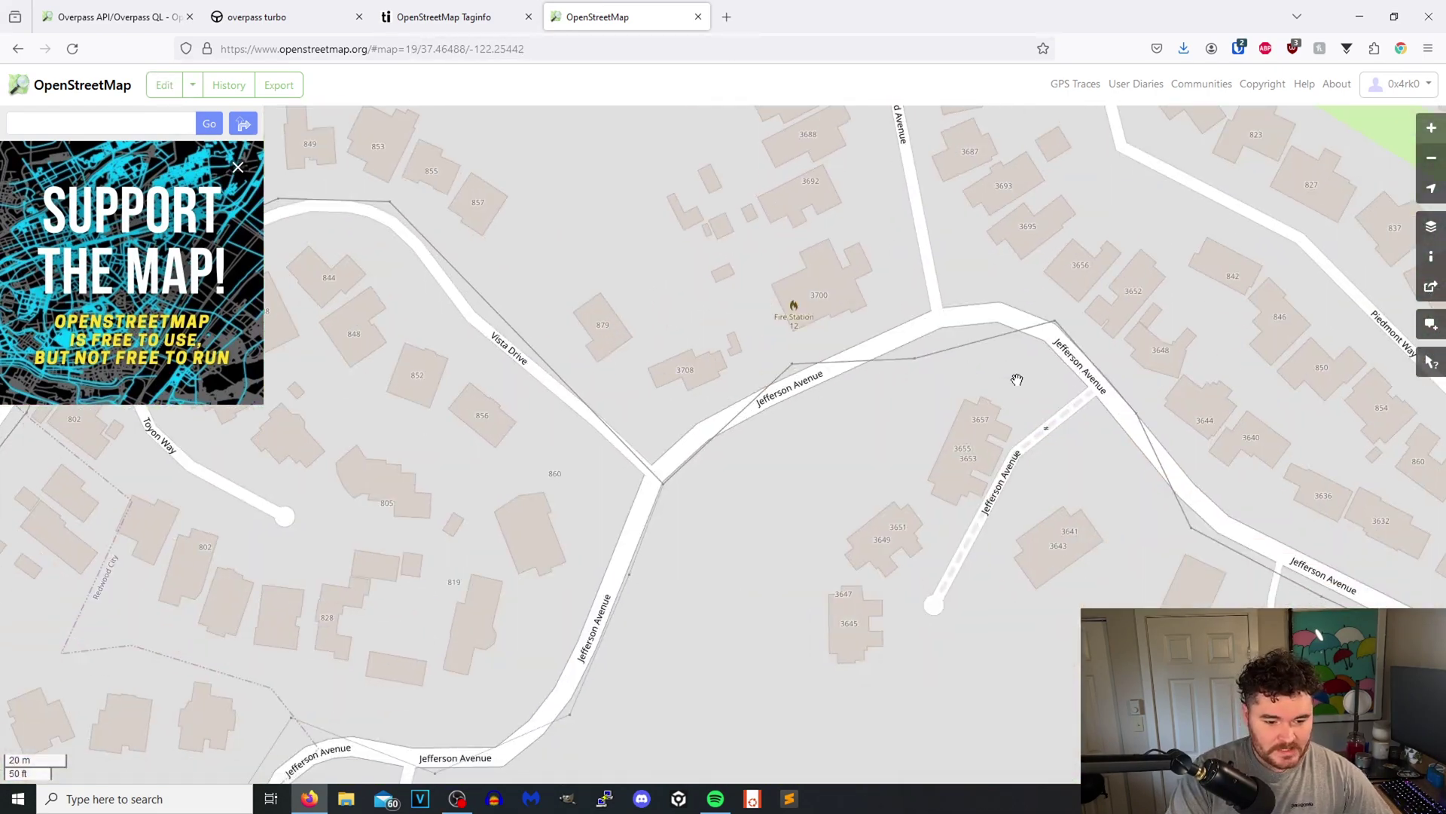
pyautogui.scroll(-1, 701, 403)
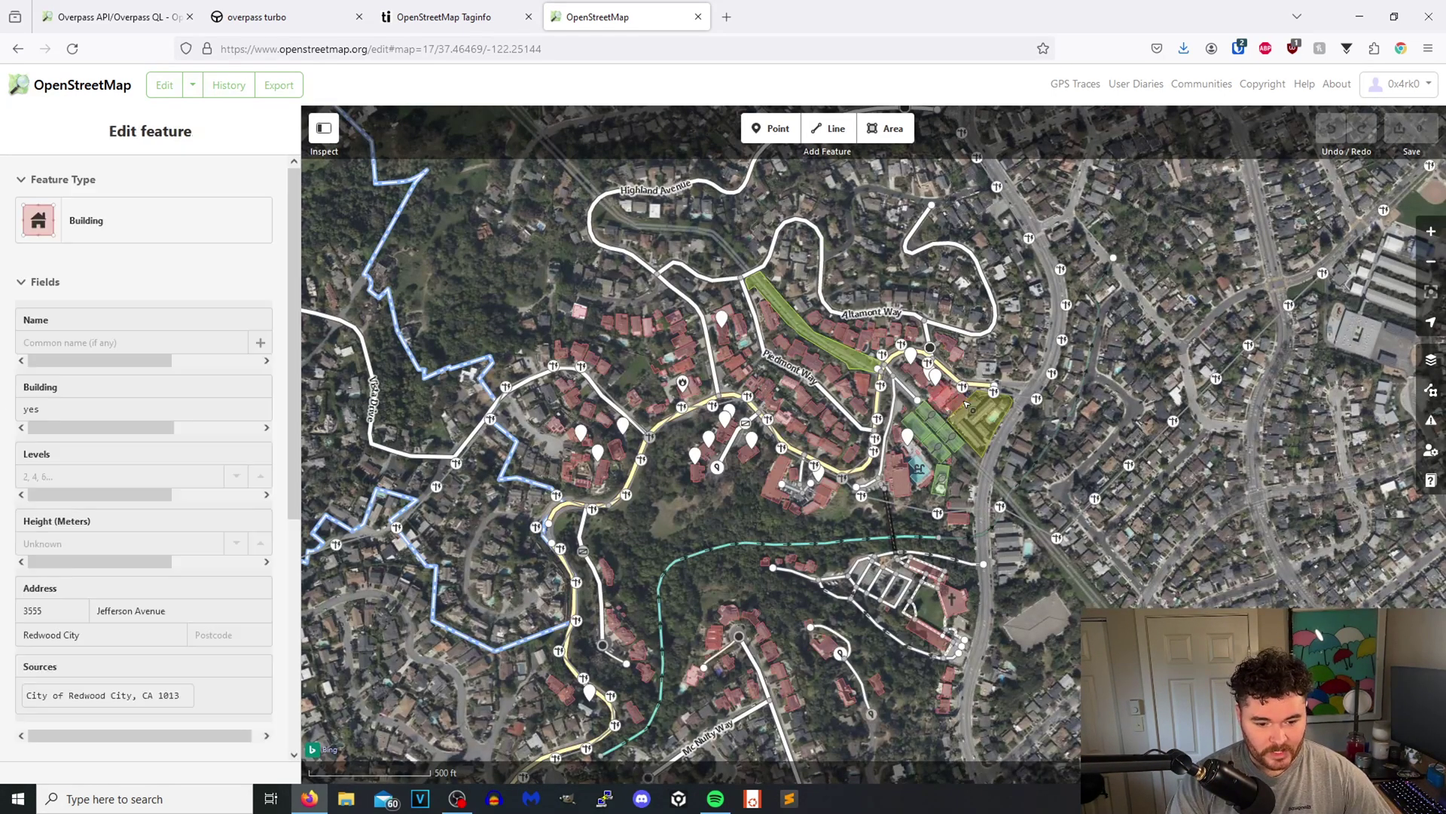
pyautogui.scroll(3, 963, 402)
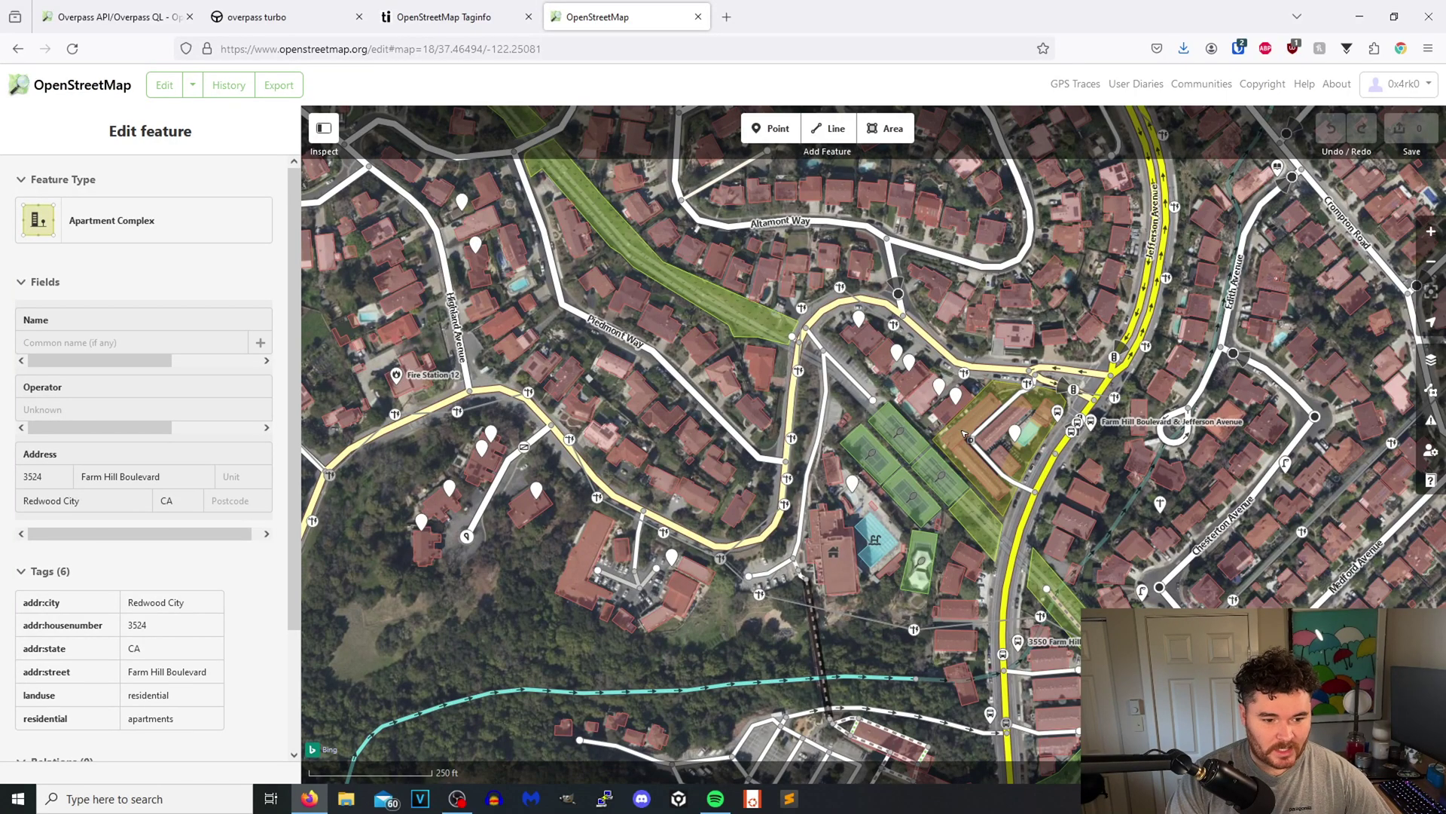
pyautogui.scroll(2, 964, 433)
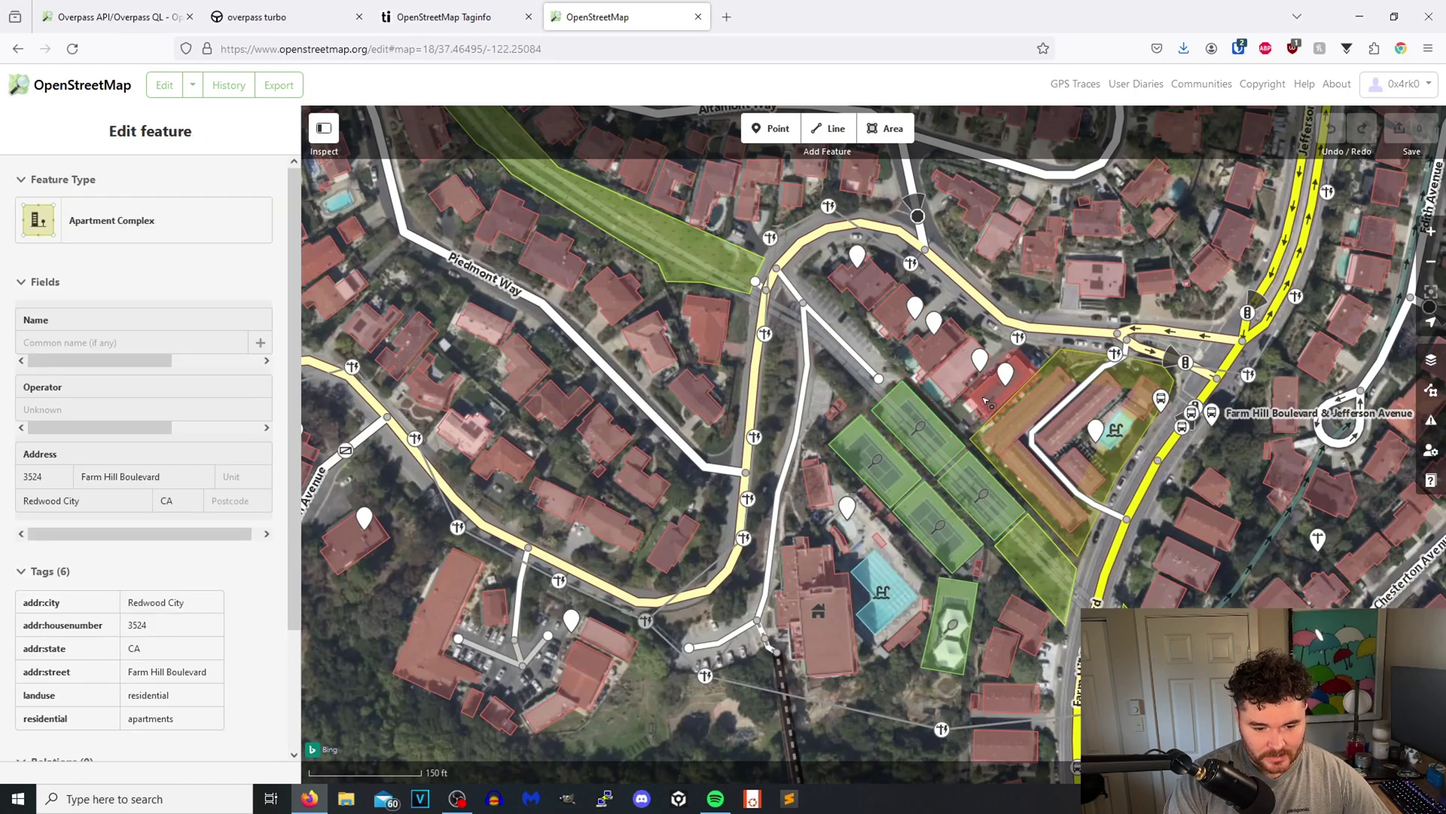
# Inspect the 3551 Jefferson Avenue building, swimming pool, address point, apartments and tennis court
pyautogui.click(986, 403)
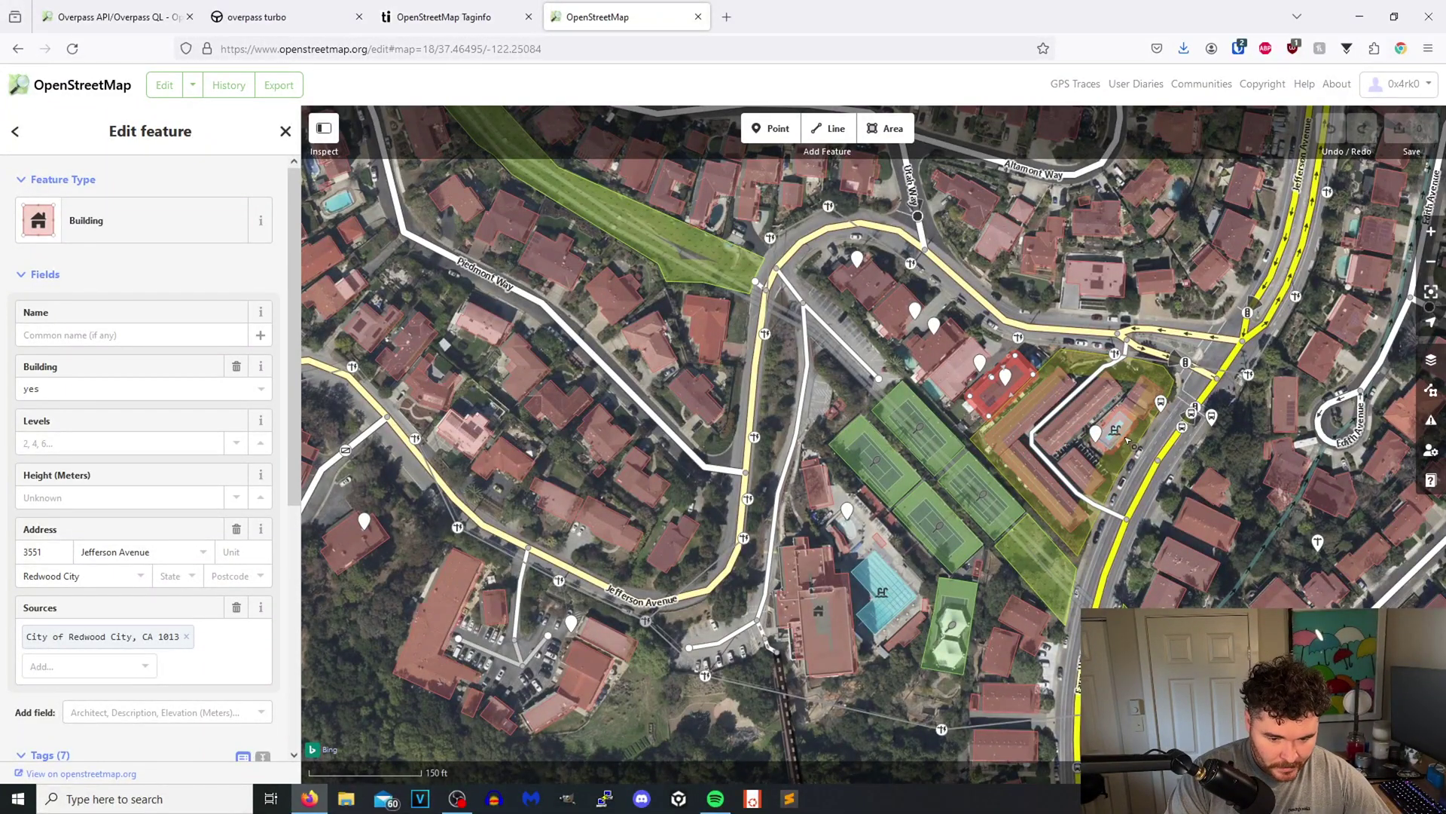
pyautogui.click(1114, 429)
pyautogui.scroll(5, 1175, 424)
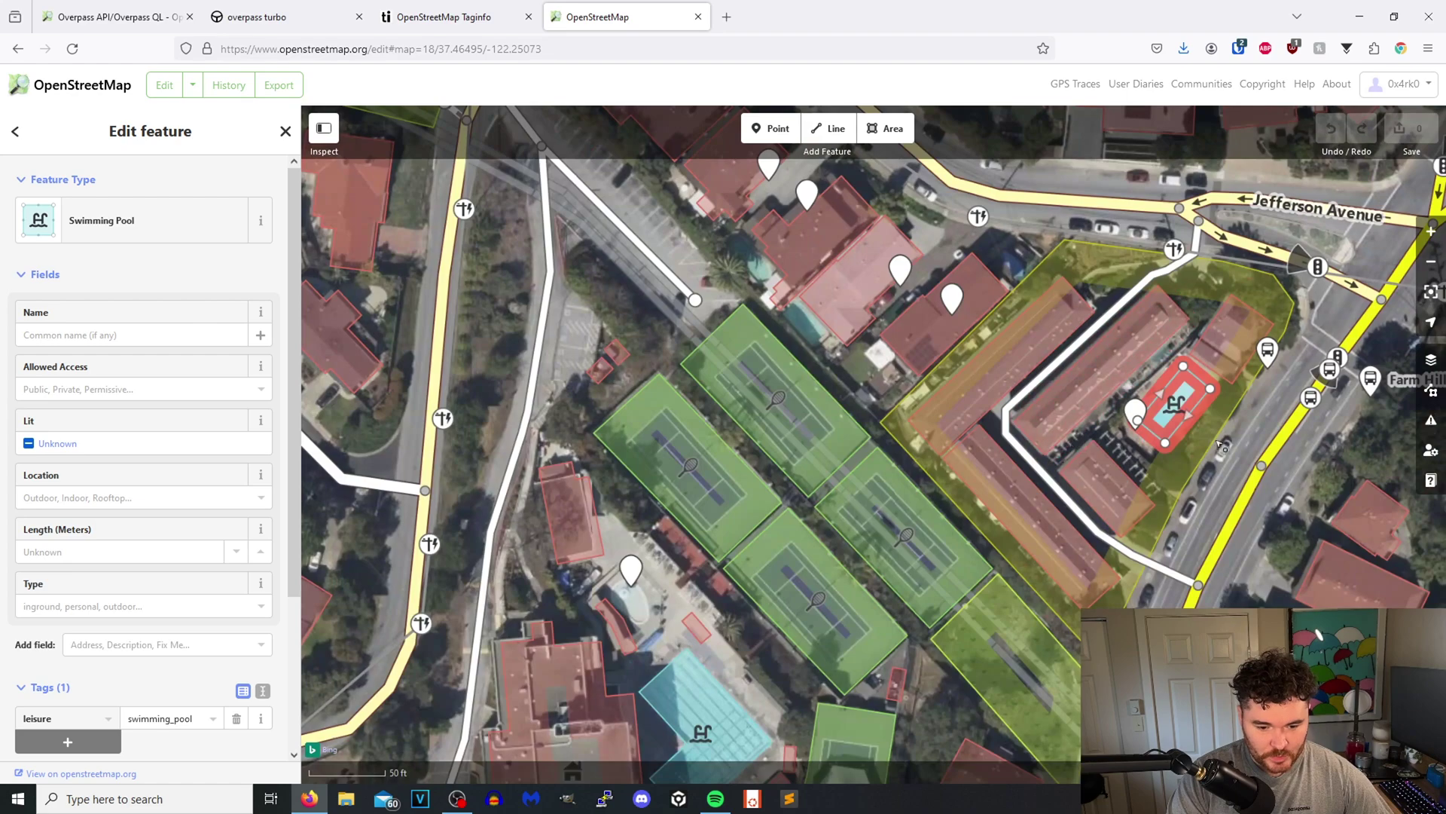
pyautogui.scroll(3, 1200, 419)
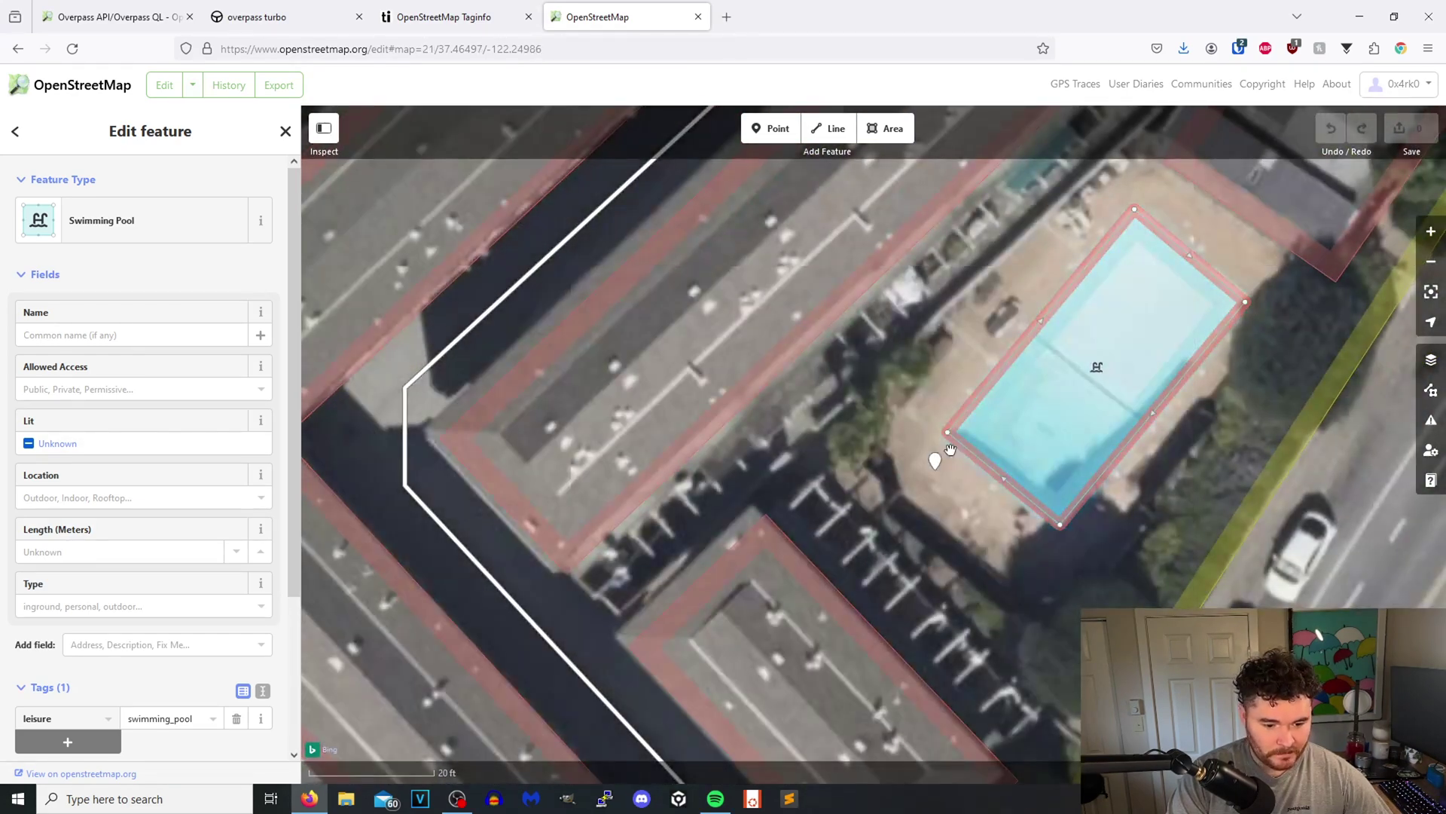
pyautogui.click(937, 457)
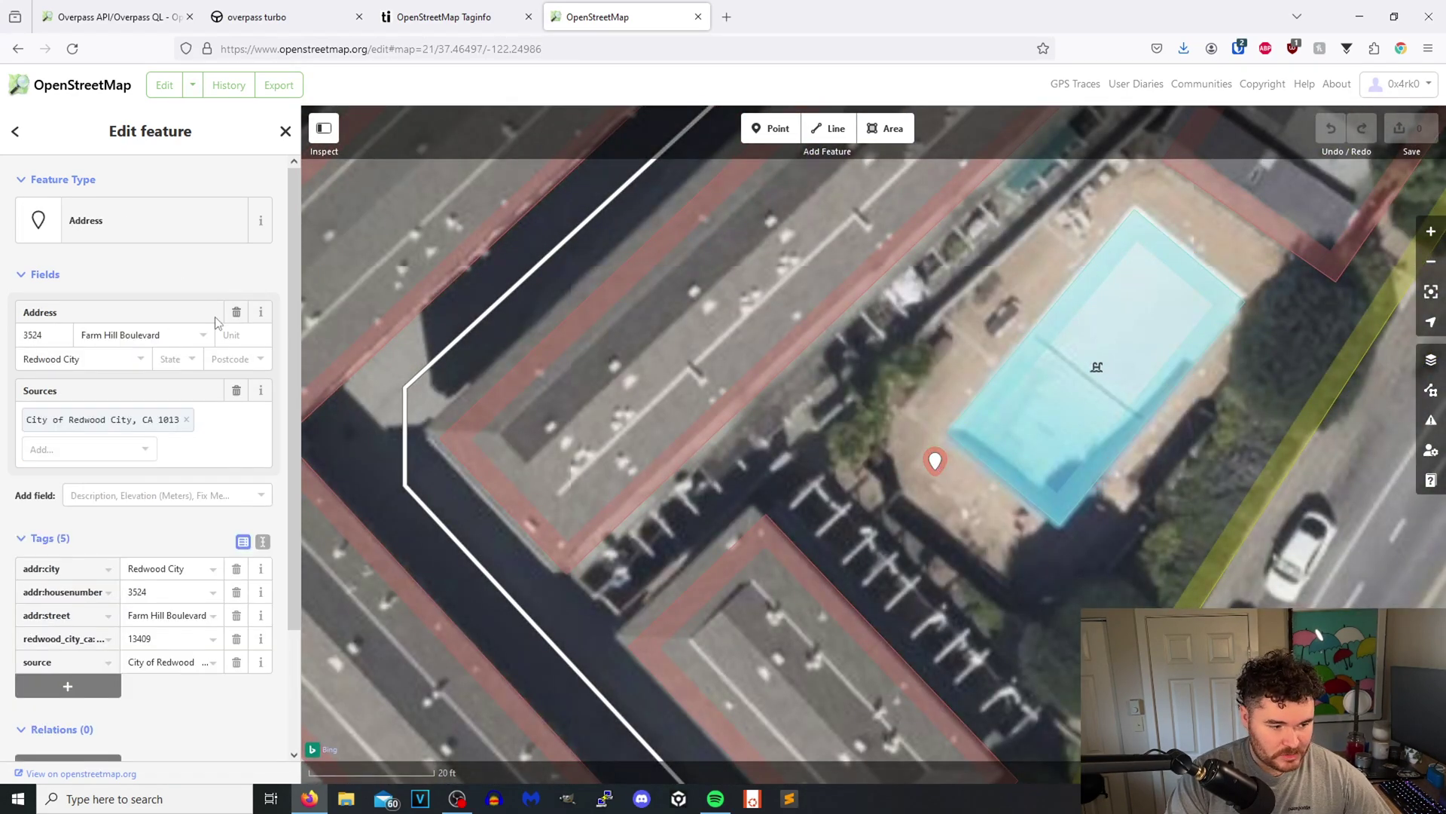
pyautogui.scroll(-3, 746, 443)
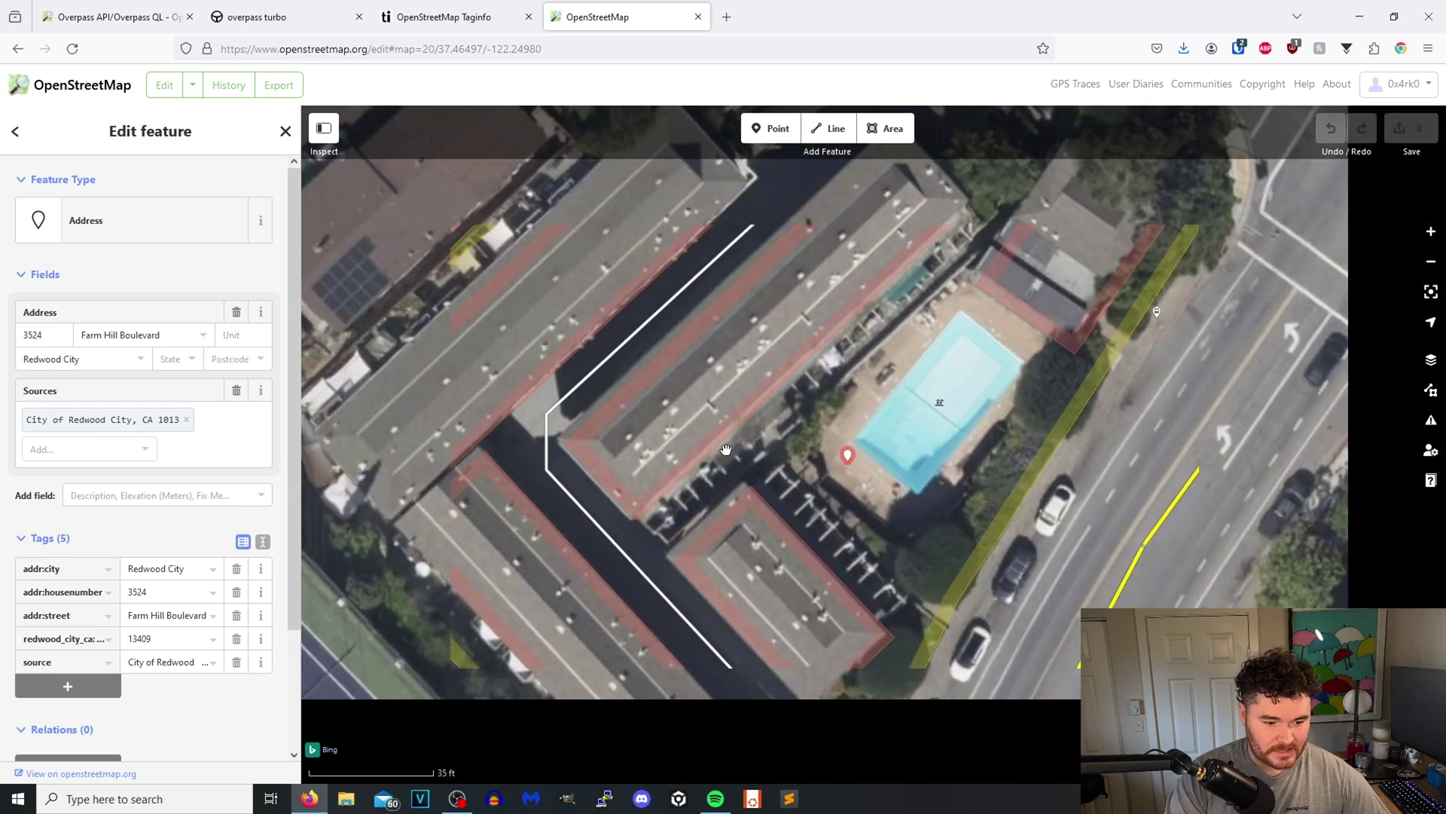
pyautogui.click(717, 444)
pyautogui.scroll(-3, 717, 444)
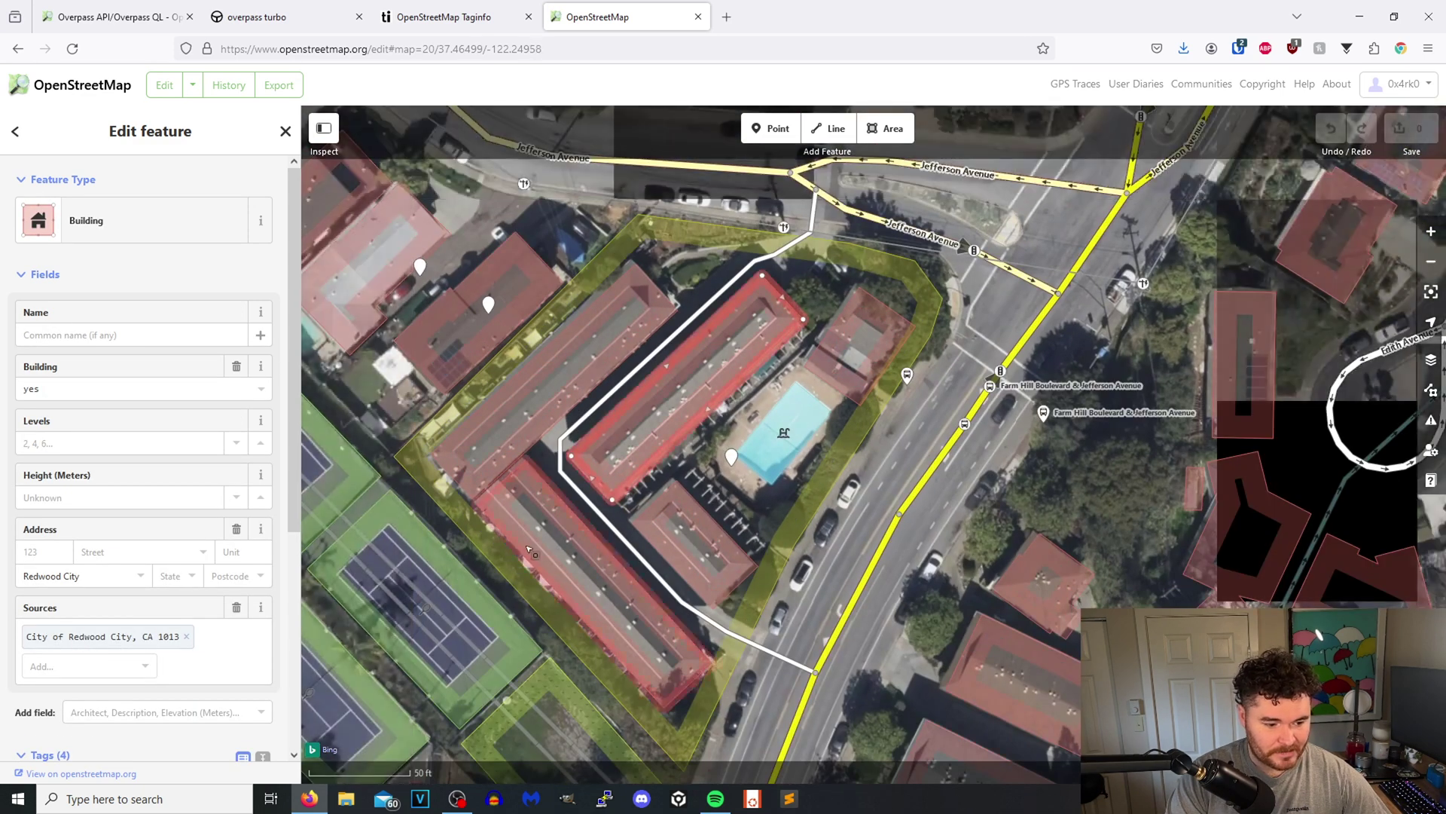
pyautogui.click(450, 582)
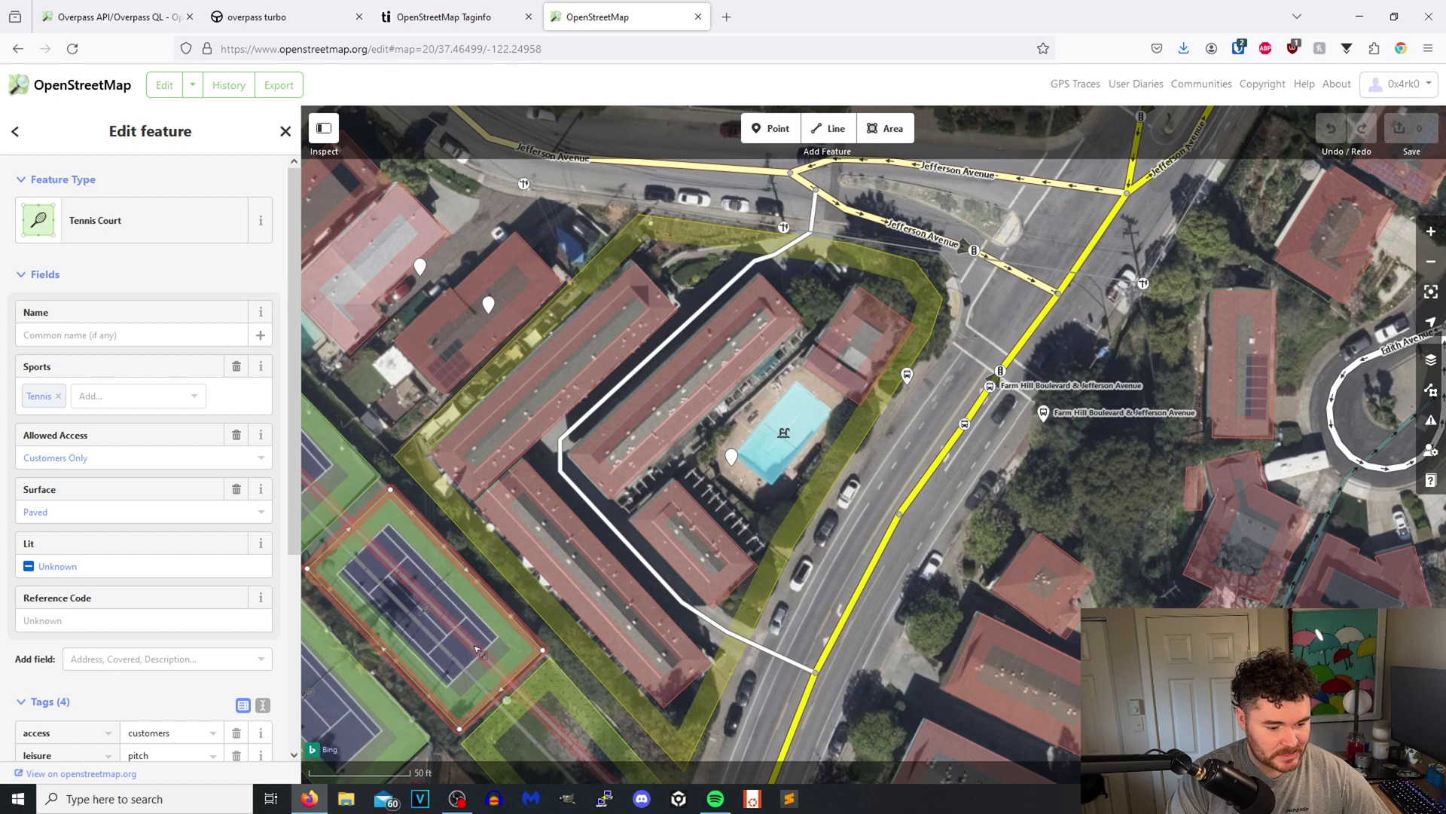
# Pan along Farm Hill Boulevard and inspect the meadow, court, pool, road and pipeline tags
pyautogui.moveTo(489, 647); pyautogui.dragTo(562, 377)
pyautogui.click(610, 497)
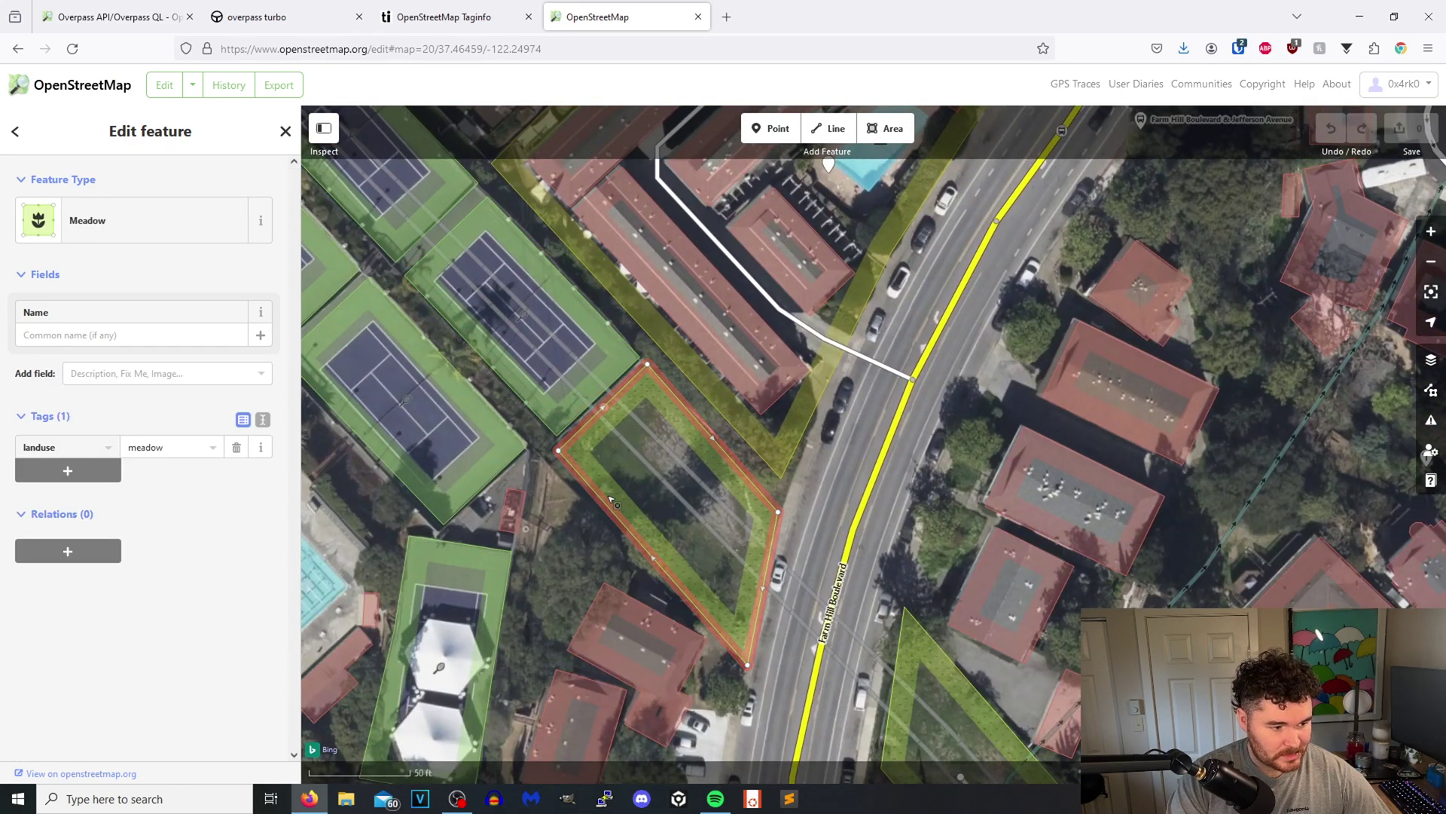
pyautogui.moveTo(600, 516); pyautogui.dragTo(854, 388)
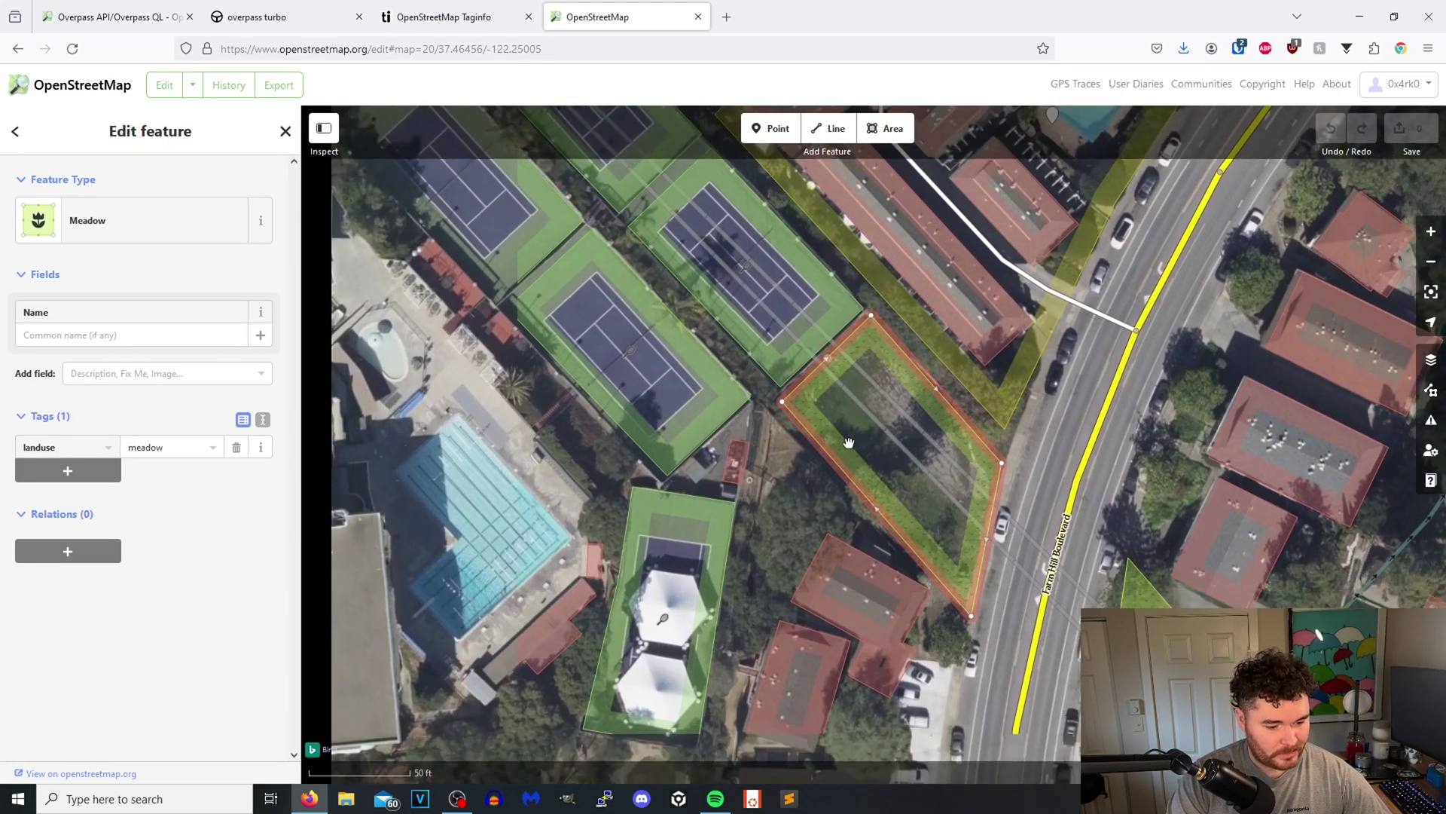
pyautogui.click(666, 456)
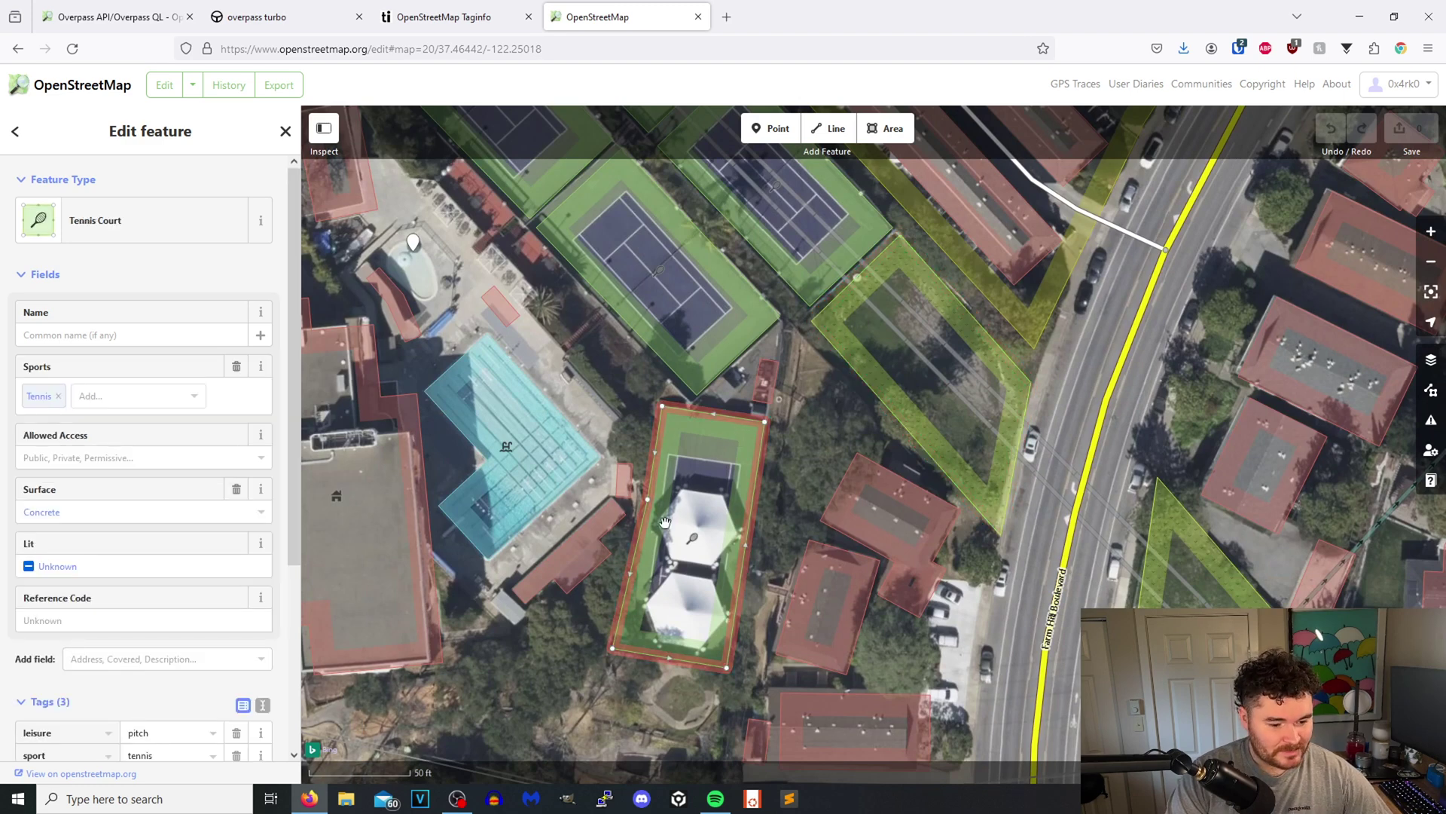
pyautogui.click(521, 477)
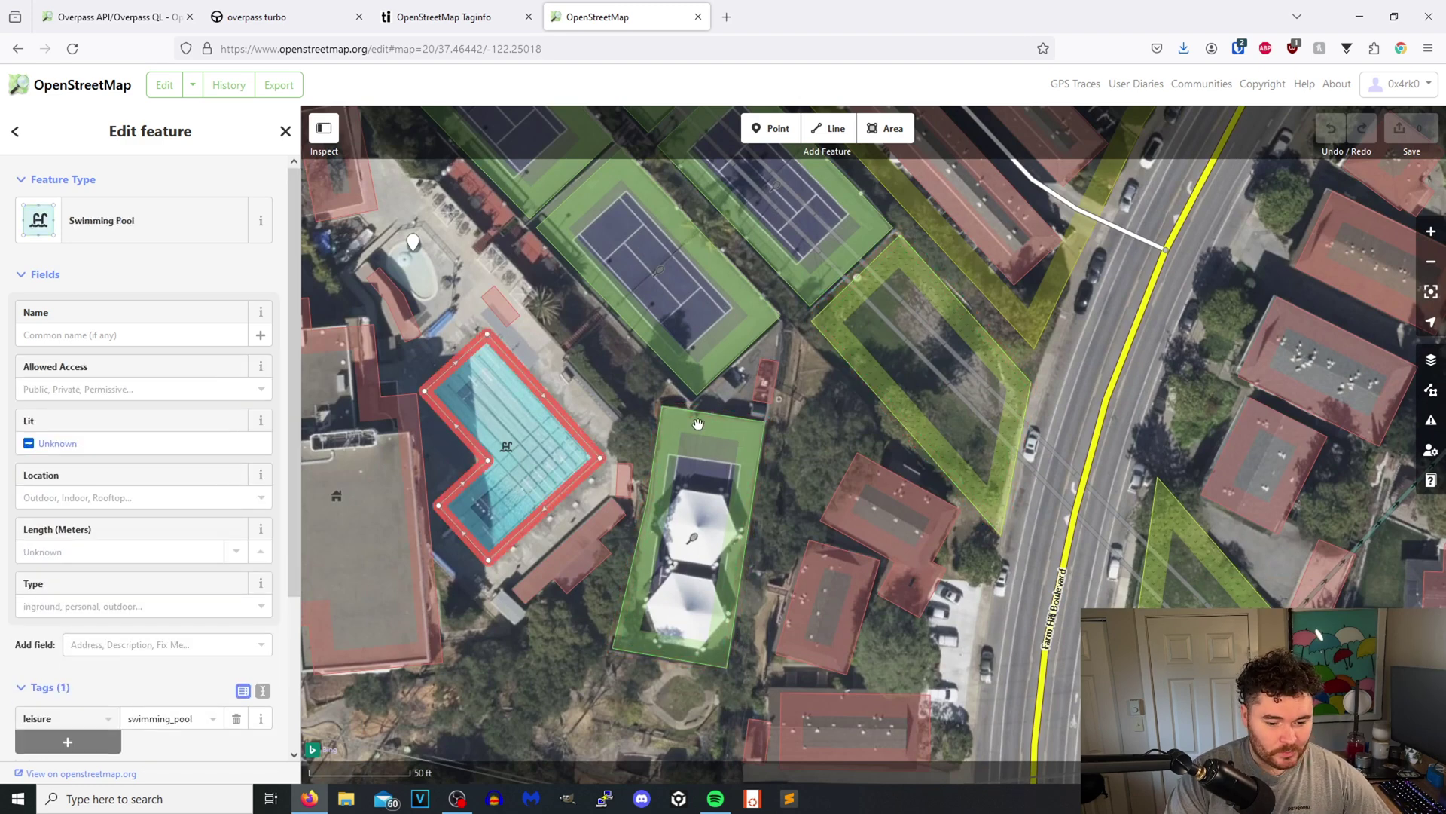
pyautogui.click(1100, 441)
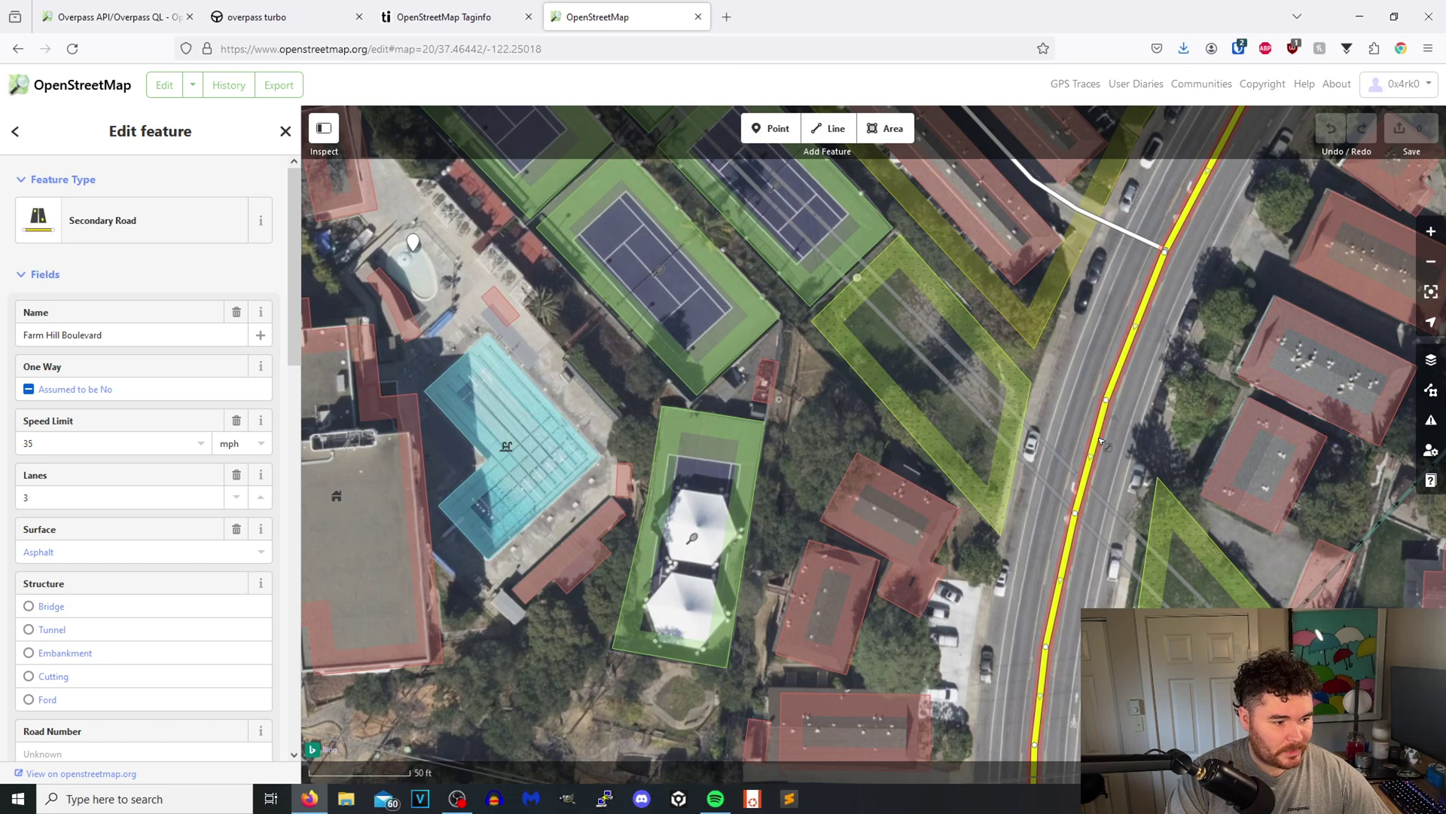
pyautogui.scroll(-3, 1155, 426)
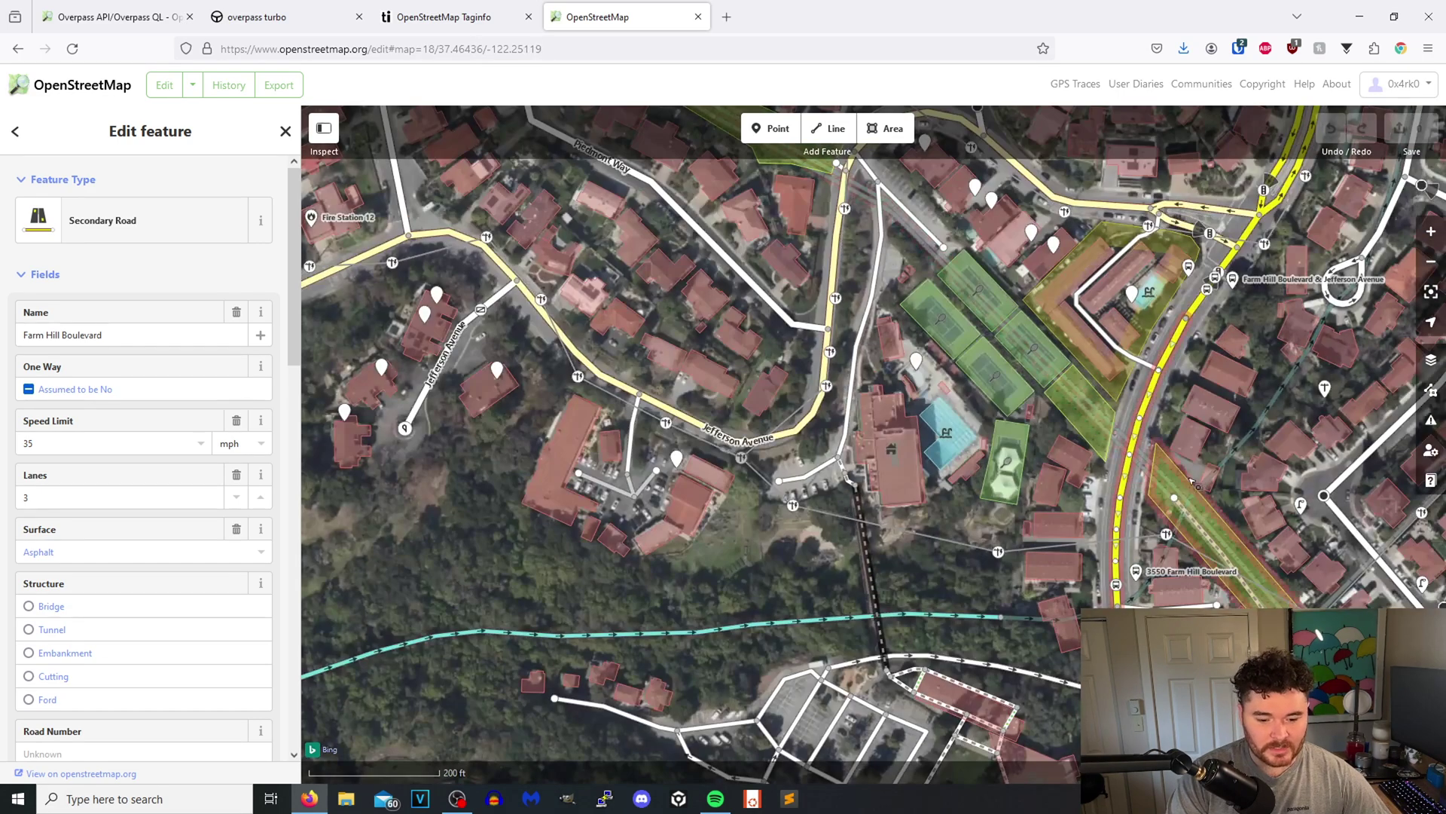
pyautogui.click(1173, 494)
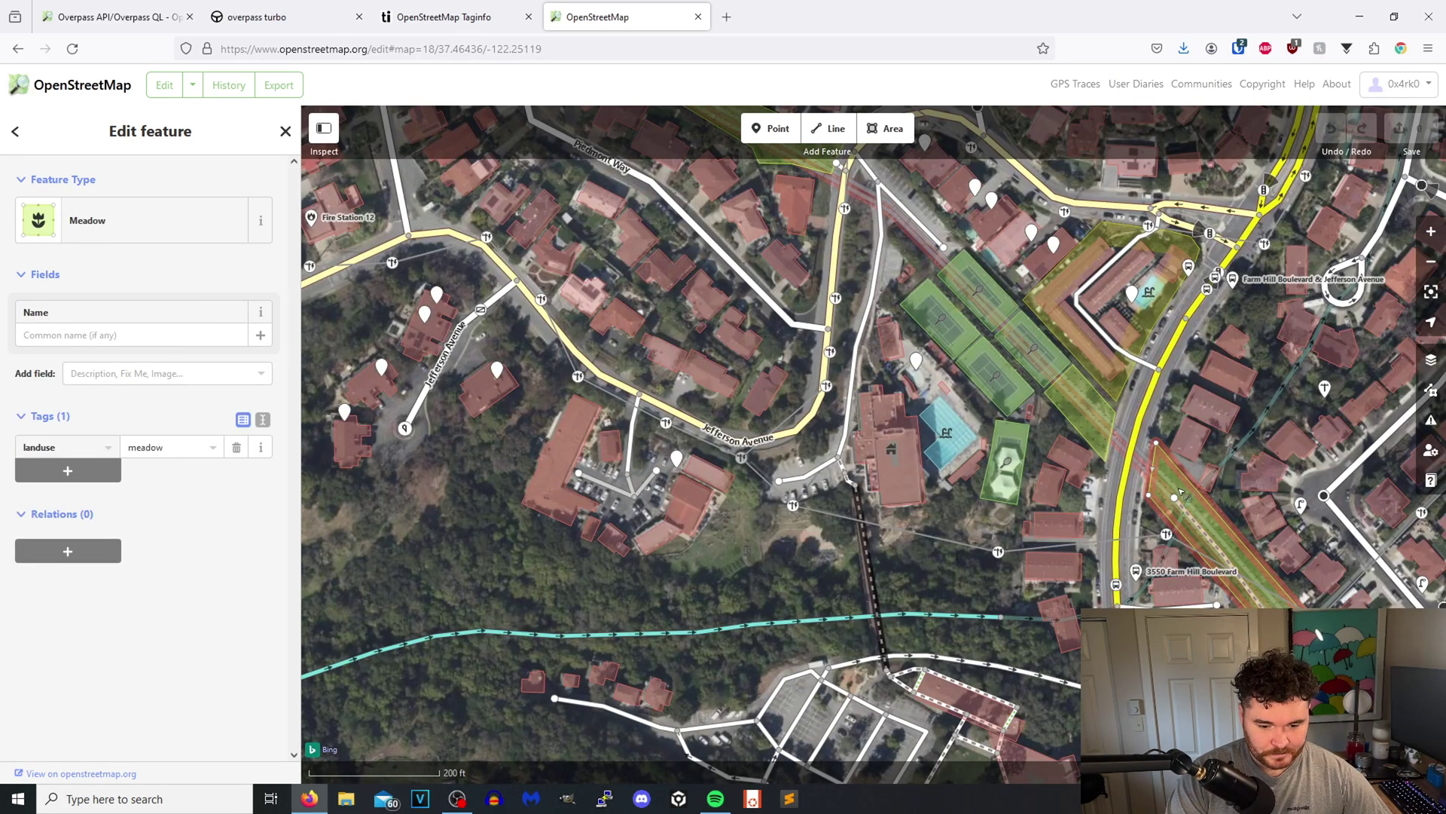
pyautogui.click(1200, 539)
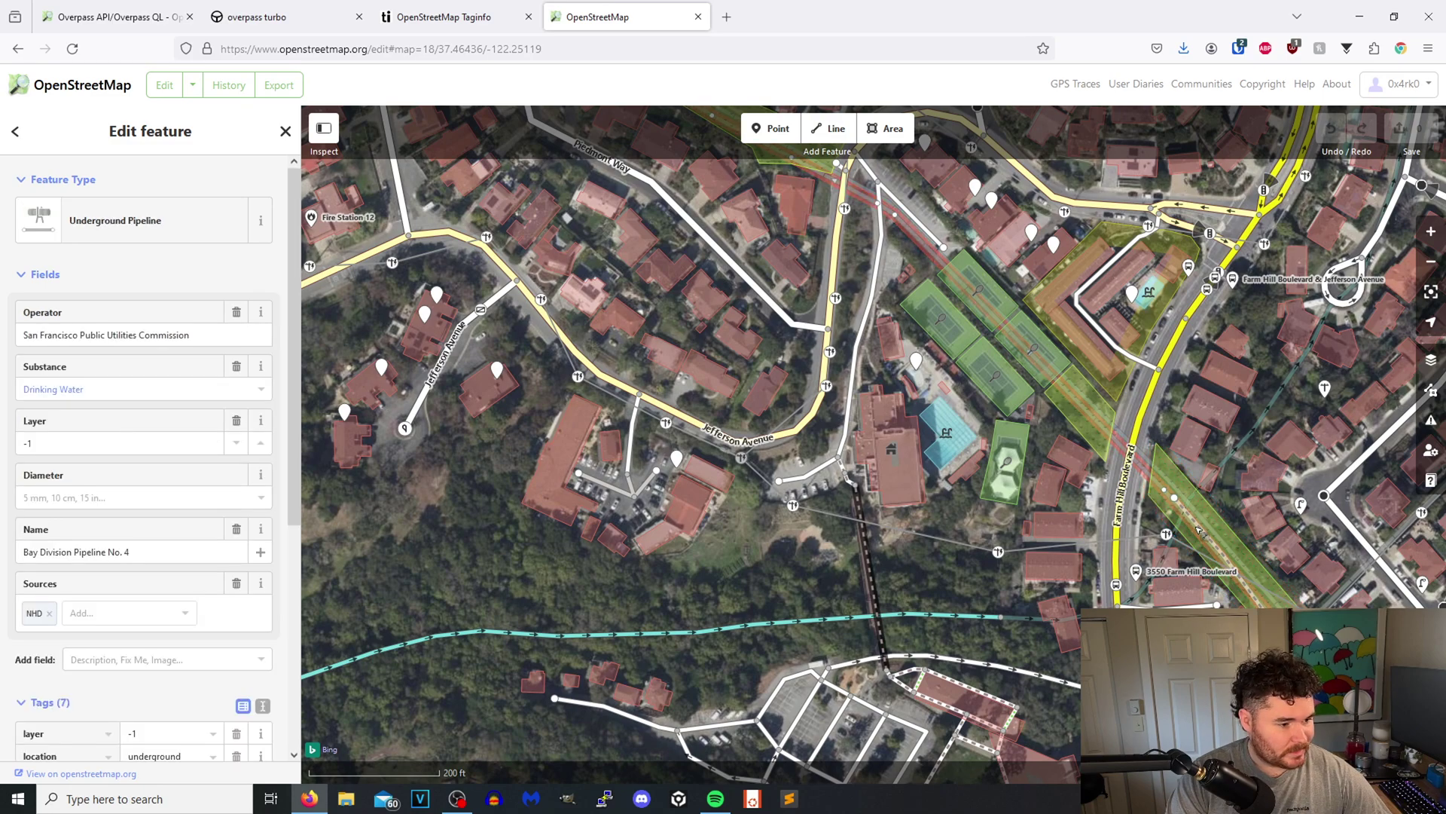
pyautogui.scroll(5, 1205, 546)
pyautogui.scroll(3, 1205, 545)
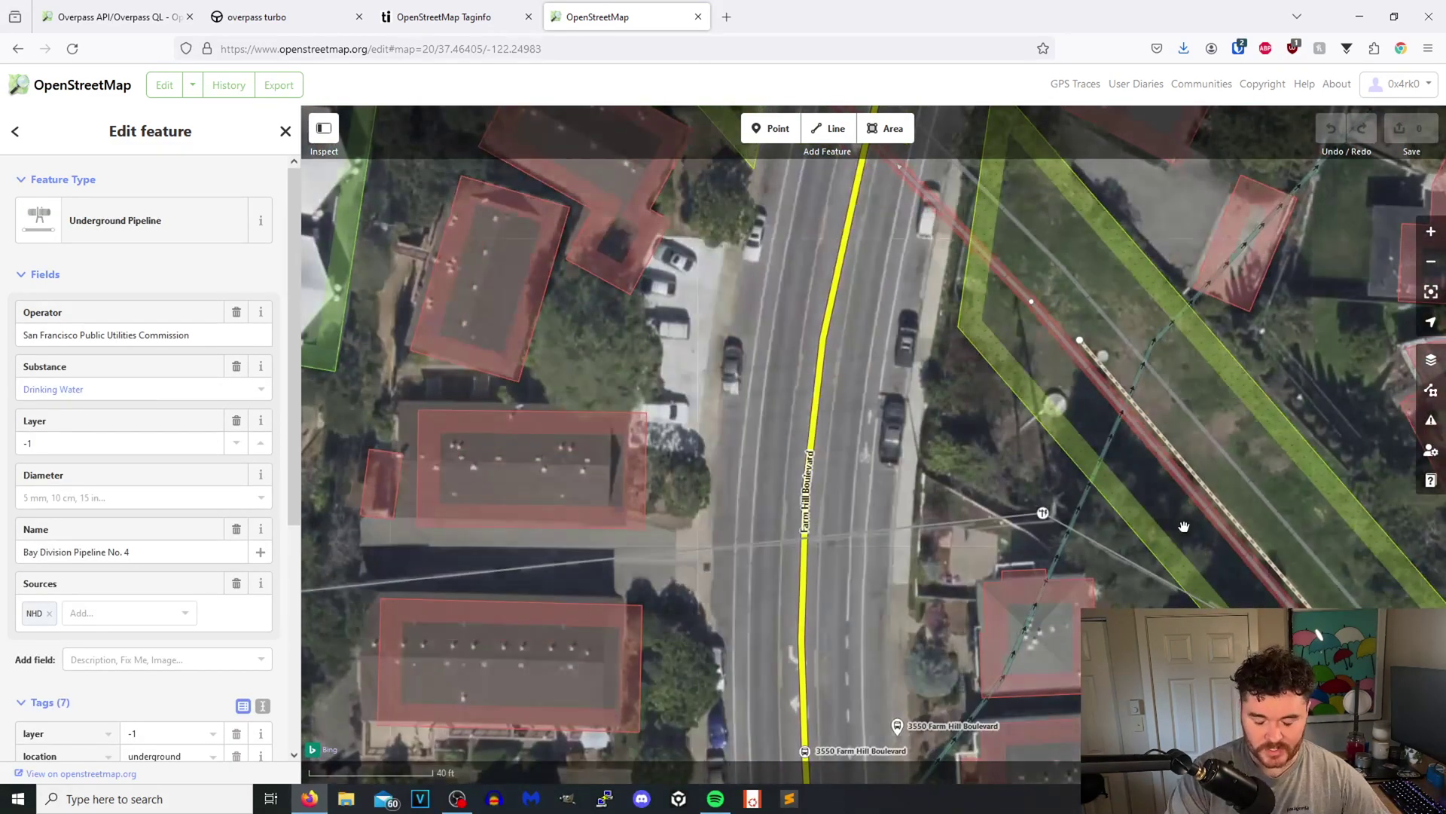
pyautogui.scroll(-2, 1063, 505)
pyautogui.scroll(-2, 1063, 505)
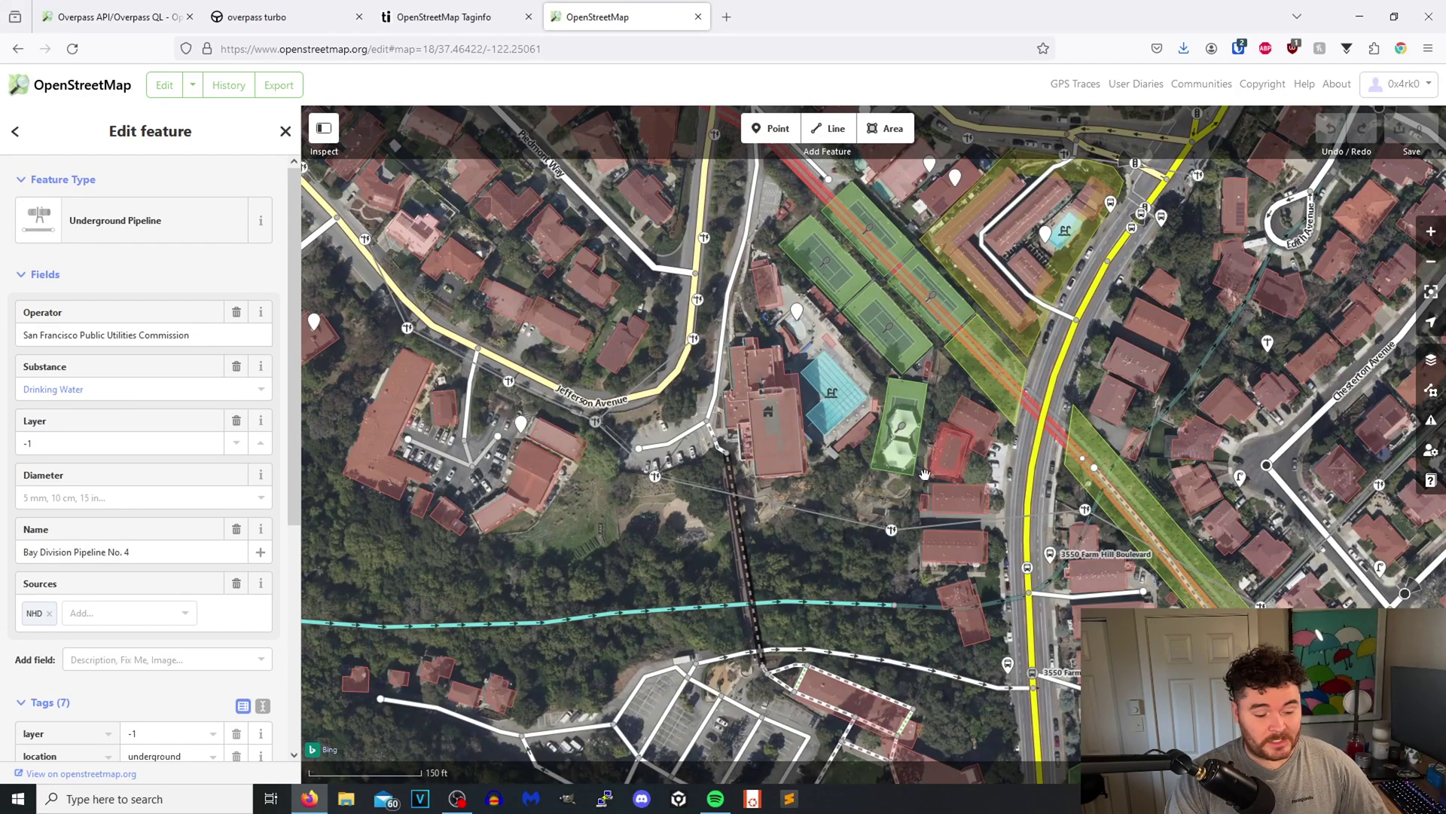
pyautogui.scroll(-3, 924, 474)
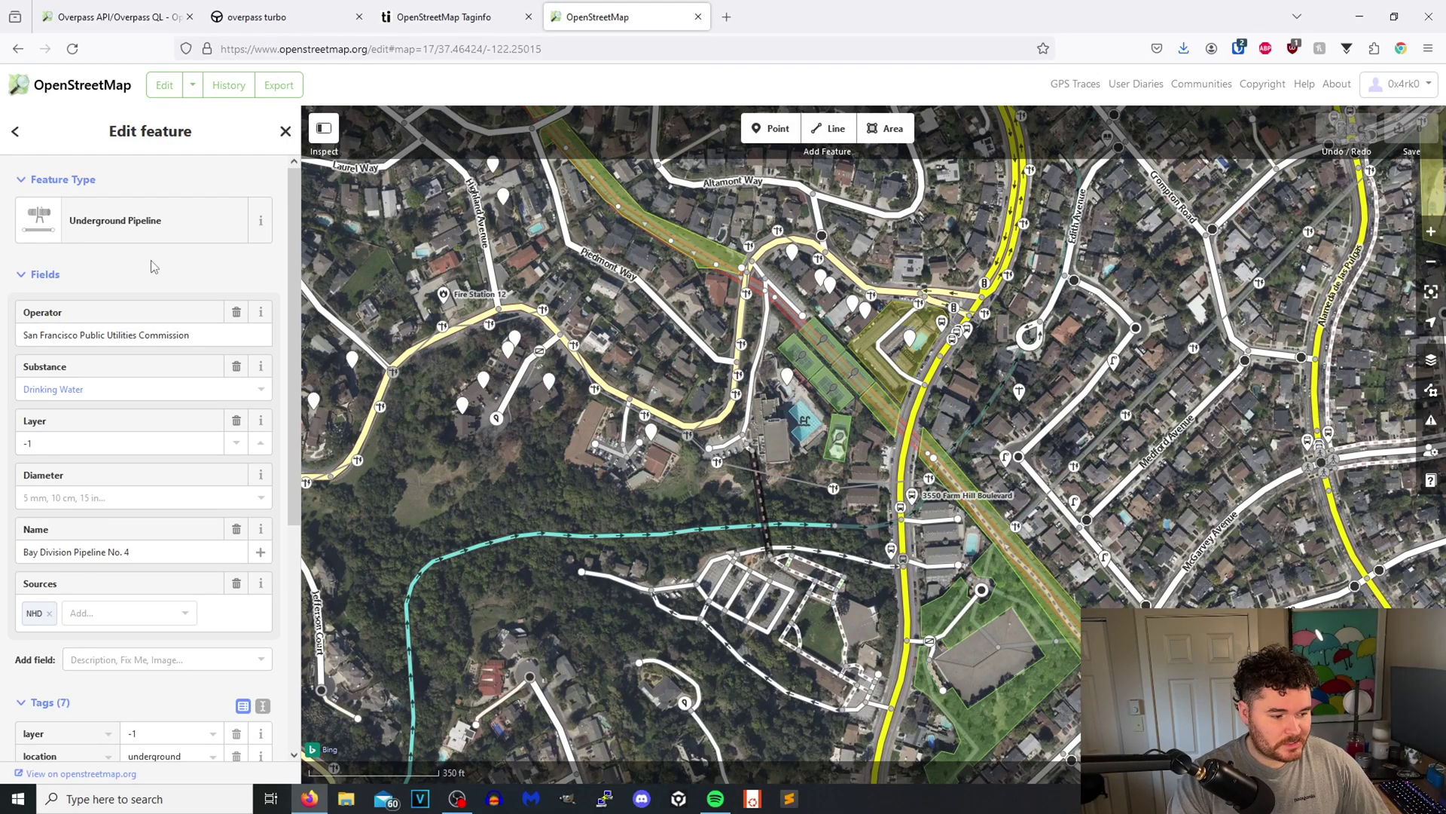
pyautogui.scroll(-3, 633, 328)
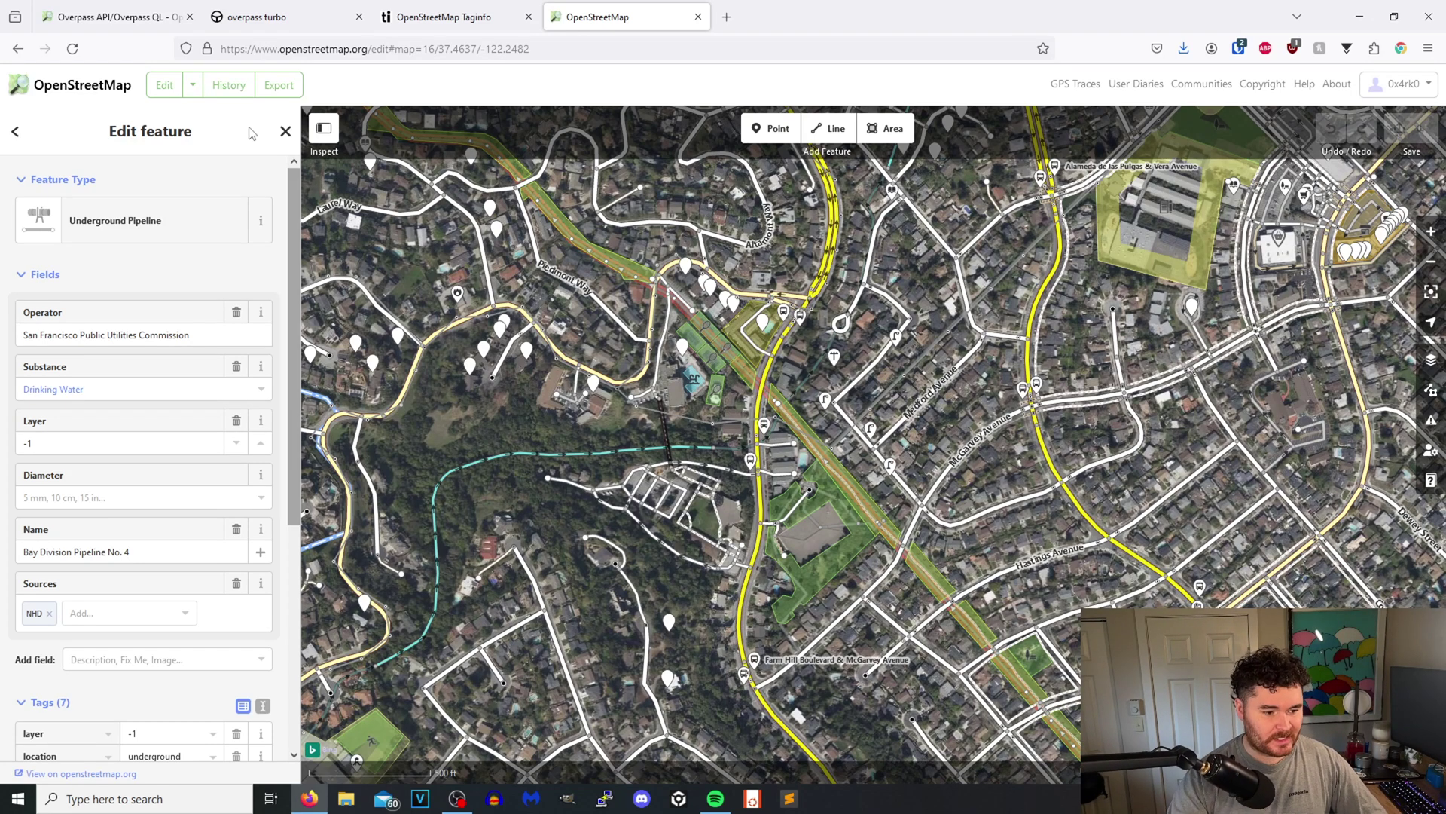
pyautogui.scroll(-2, 862, 504)
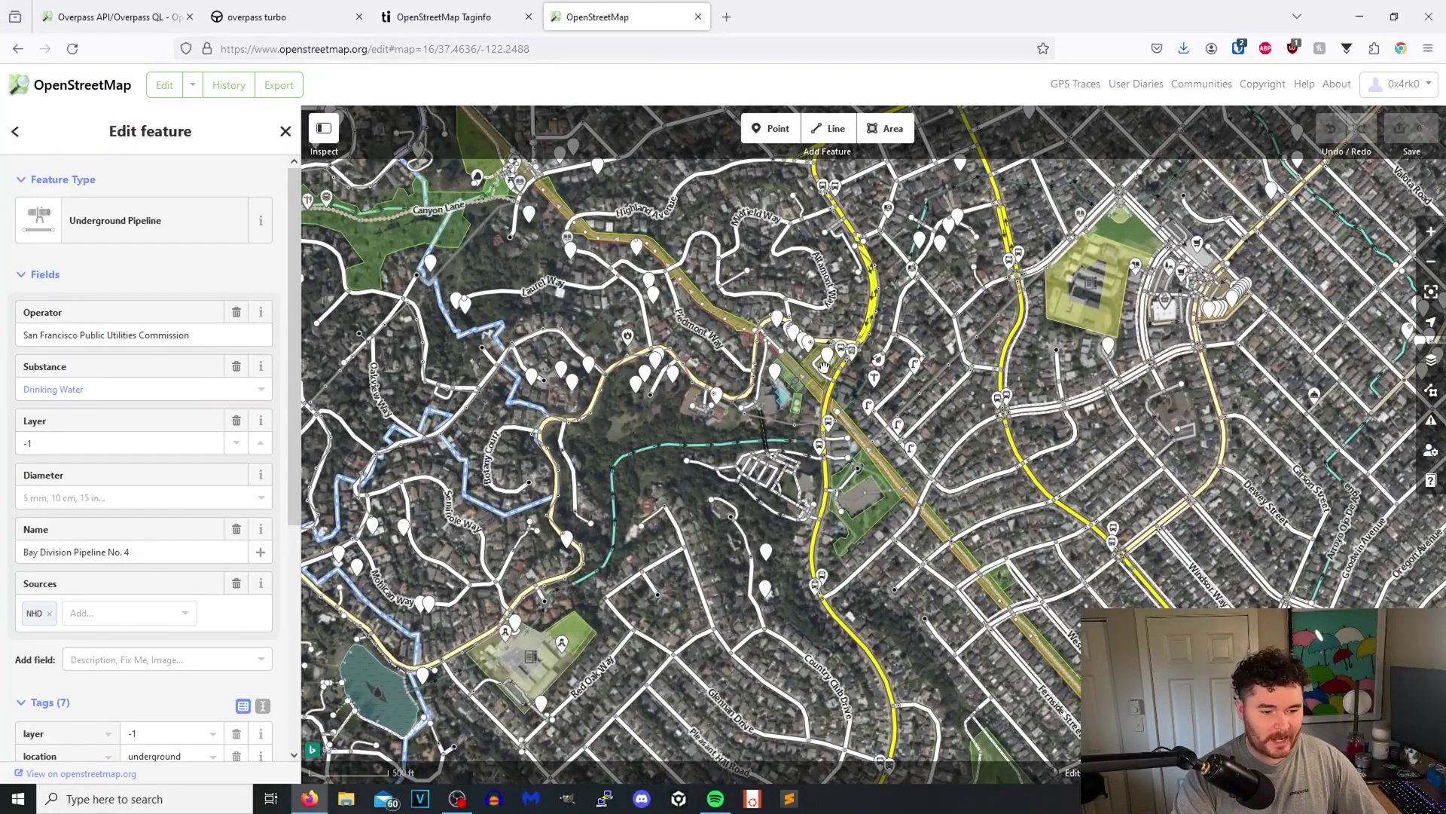
pyautogui.scroll(-3, 836, 364)
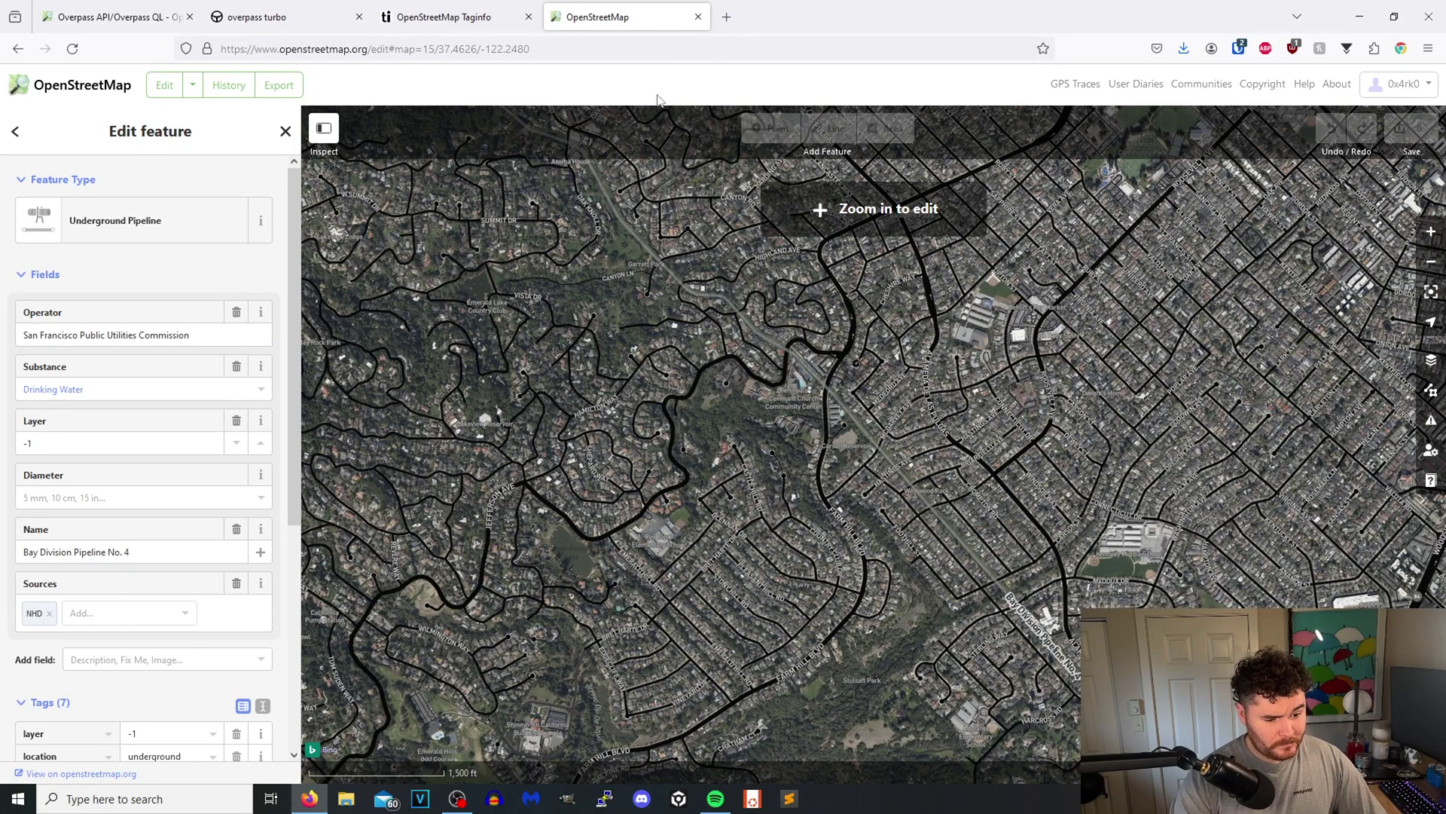
pyautogui.scroll(-2, 836, 307)
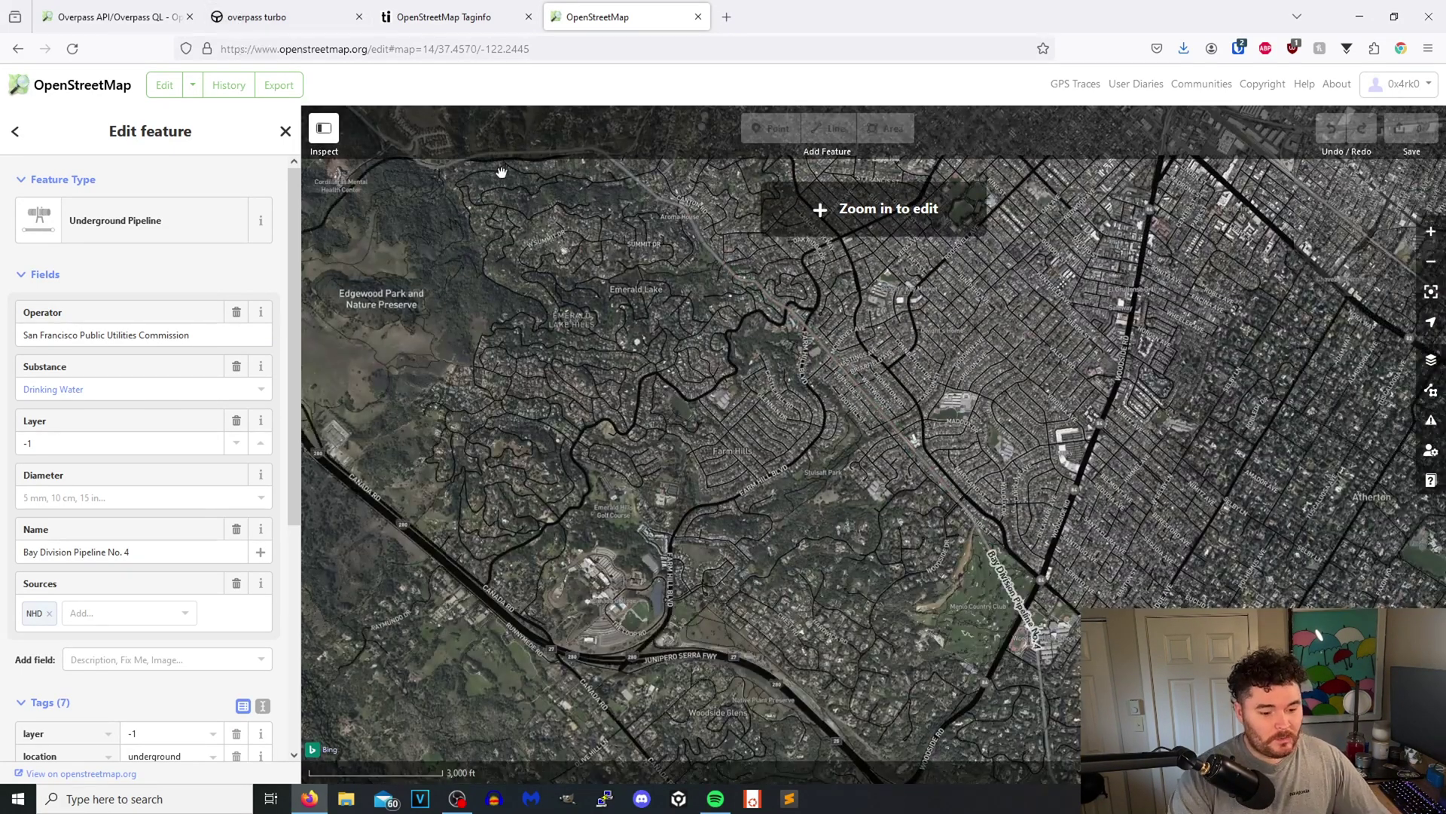
# Bring the Overpass Turbo tab with the waste and coal generator query to the front
pyautogui.click(267, 21)
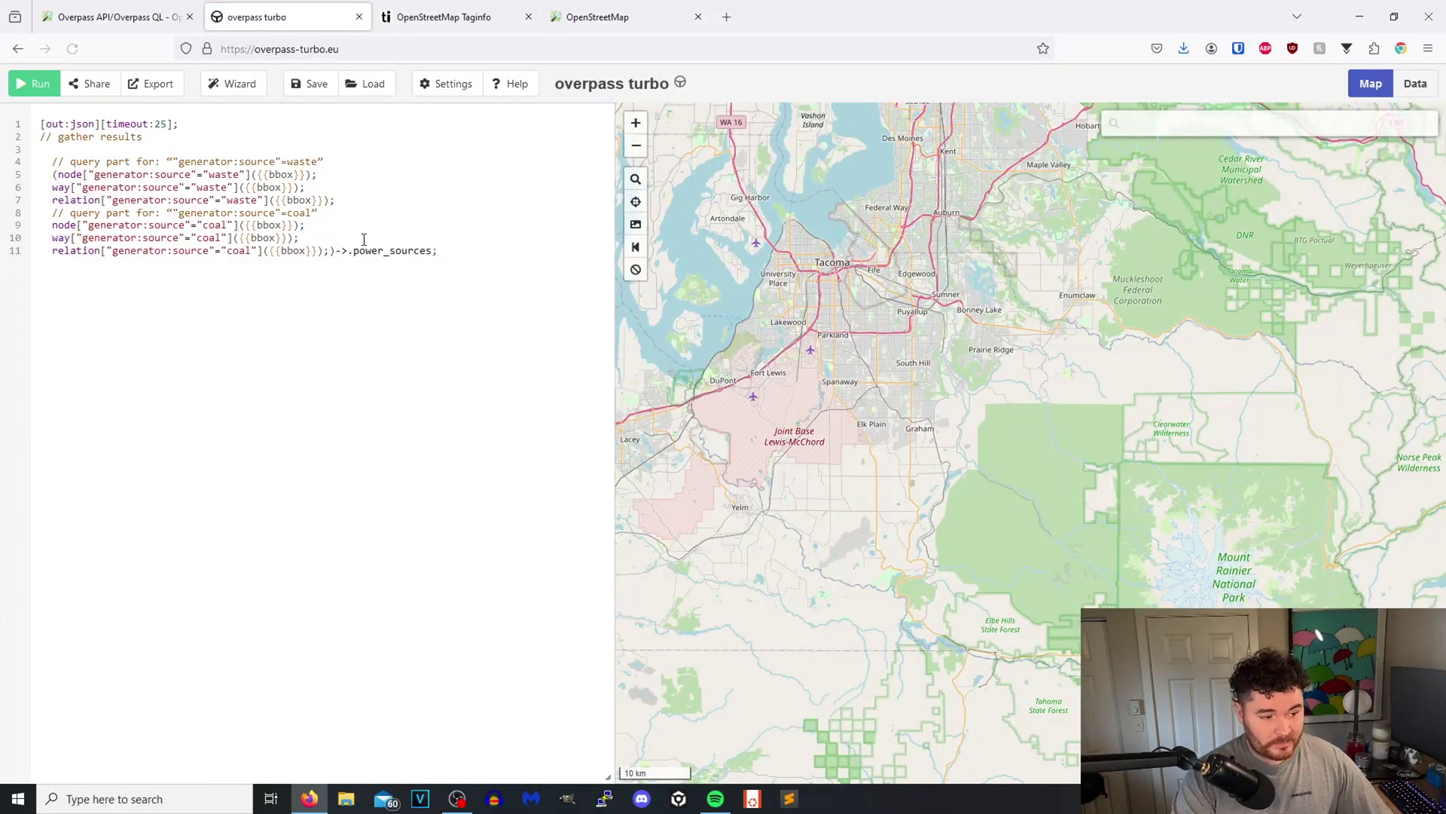
# Pan the map around Tacoma and rerun the power sources query before returning to Taginfo
pyautogui.moveTo(987, 402); pyautogui.dragTo(1155, 474)
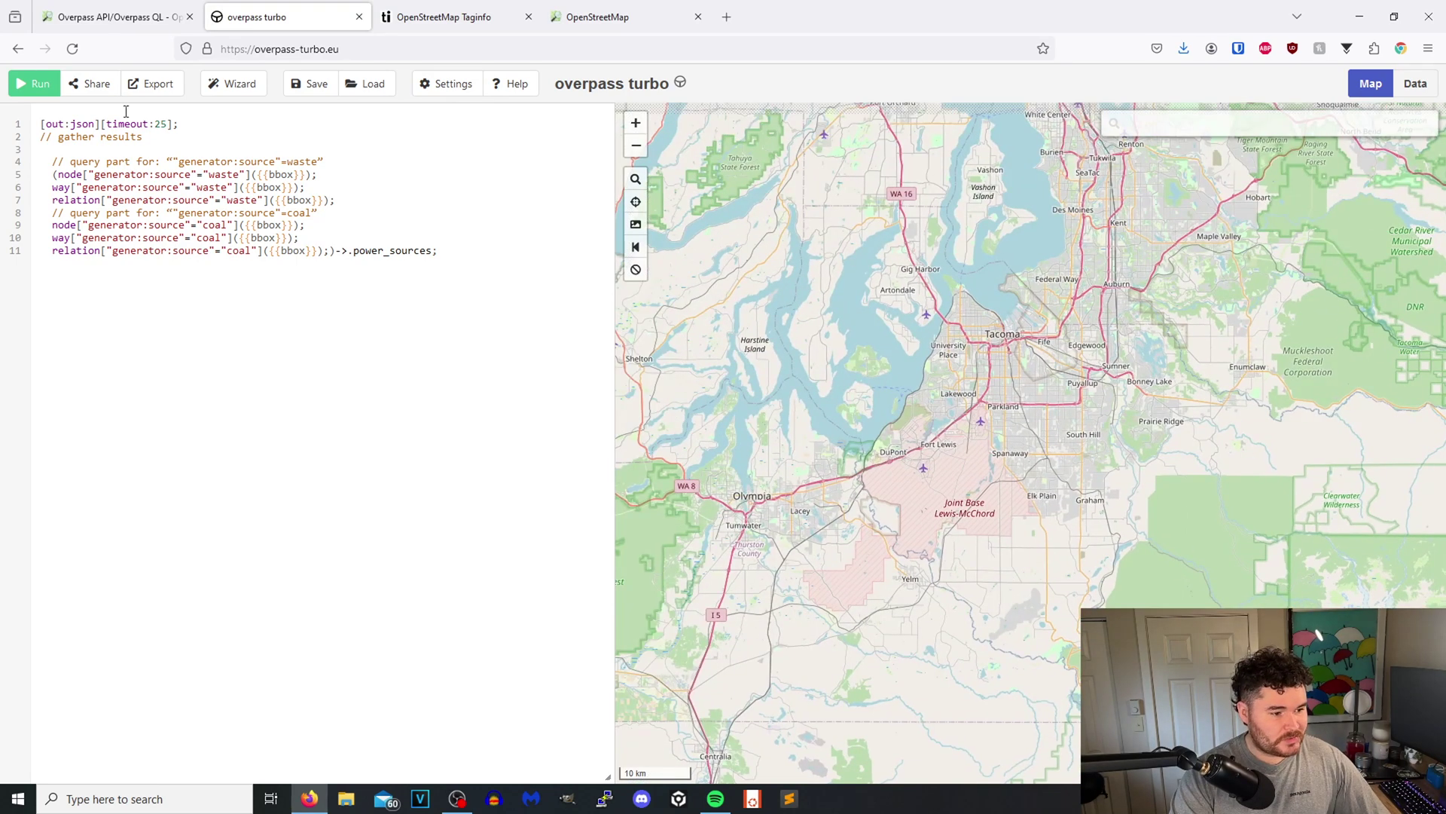
pyautogui.click(14, 82)
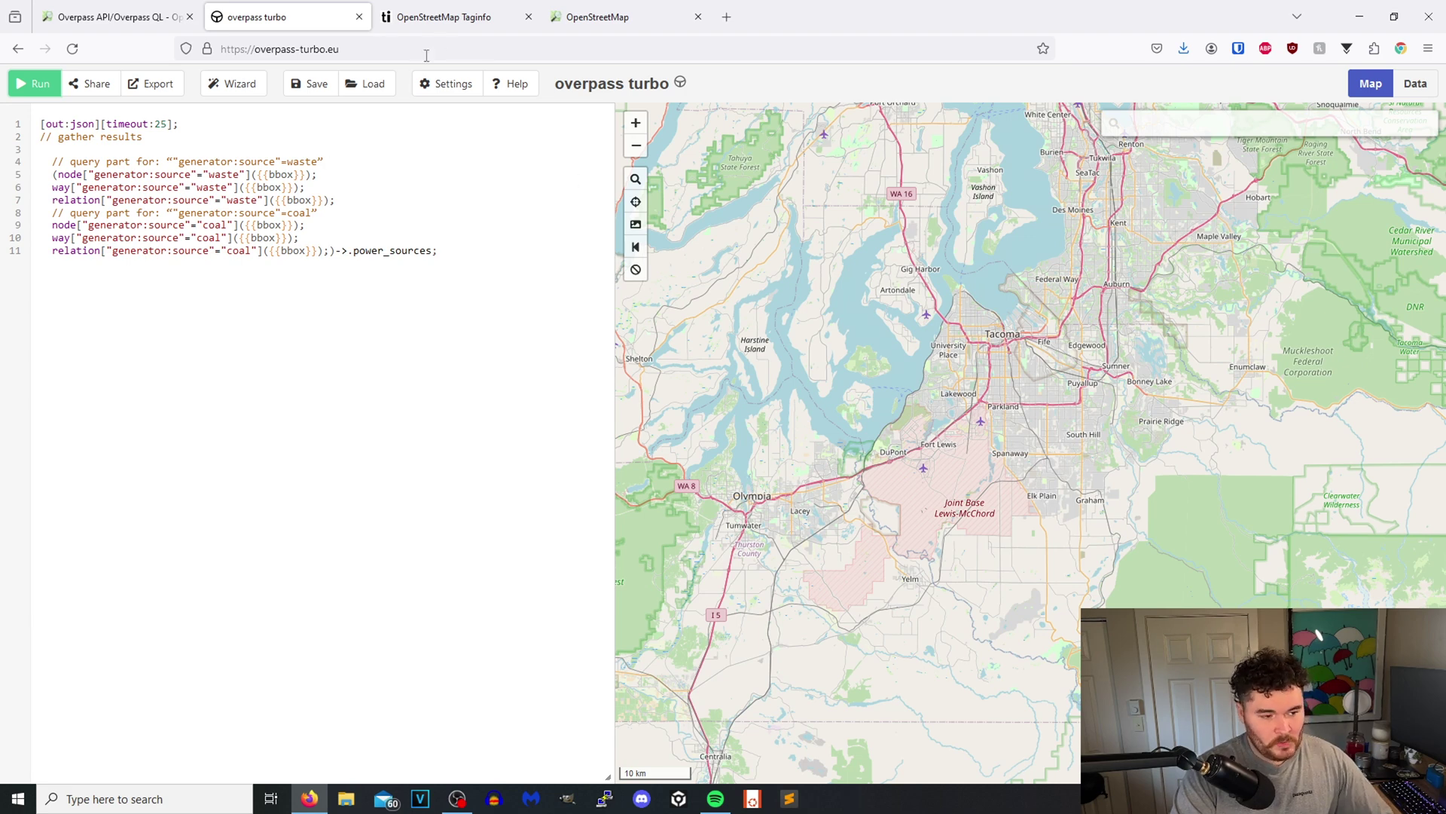
pyautogui.click(441, 17)
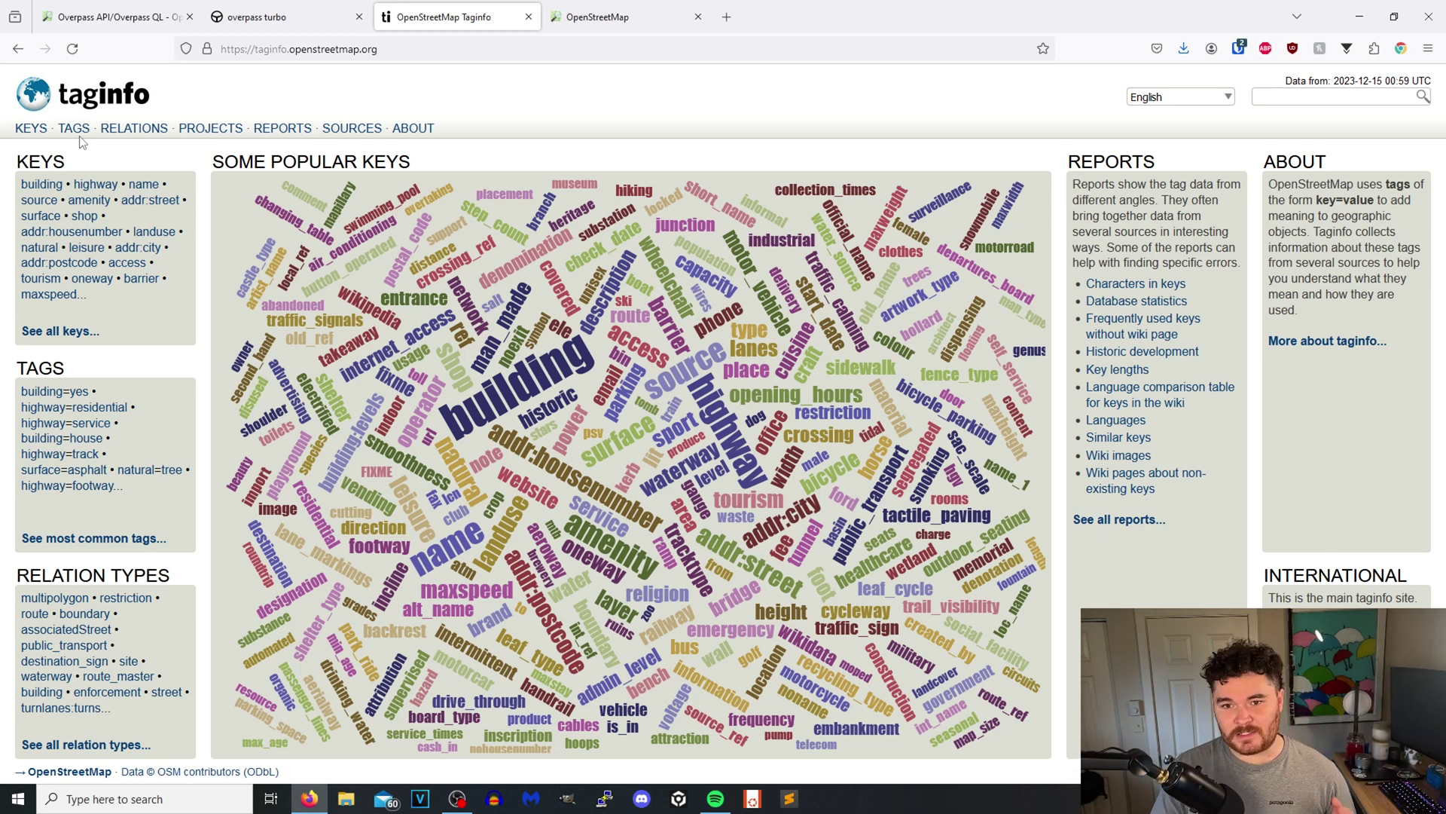
# Open the building key from the Keys list and review its Values and Overview tabs
pyautogui.click(34, 136)
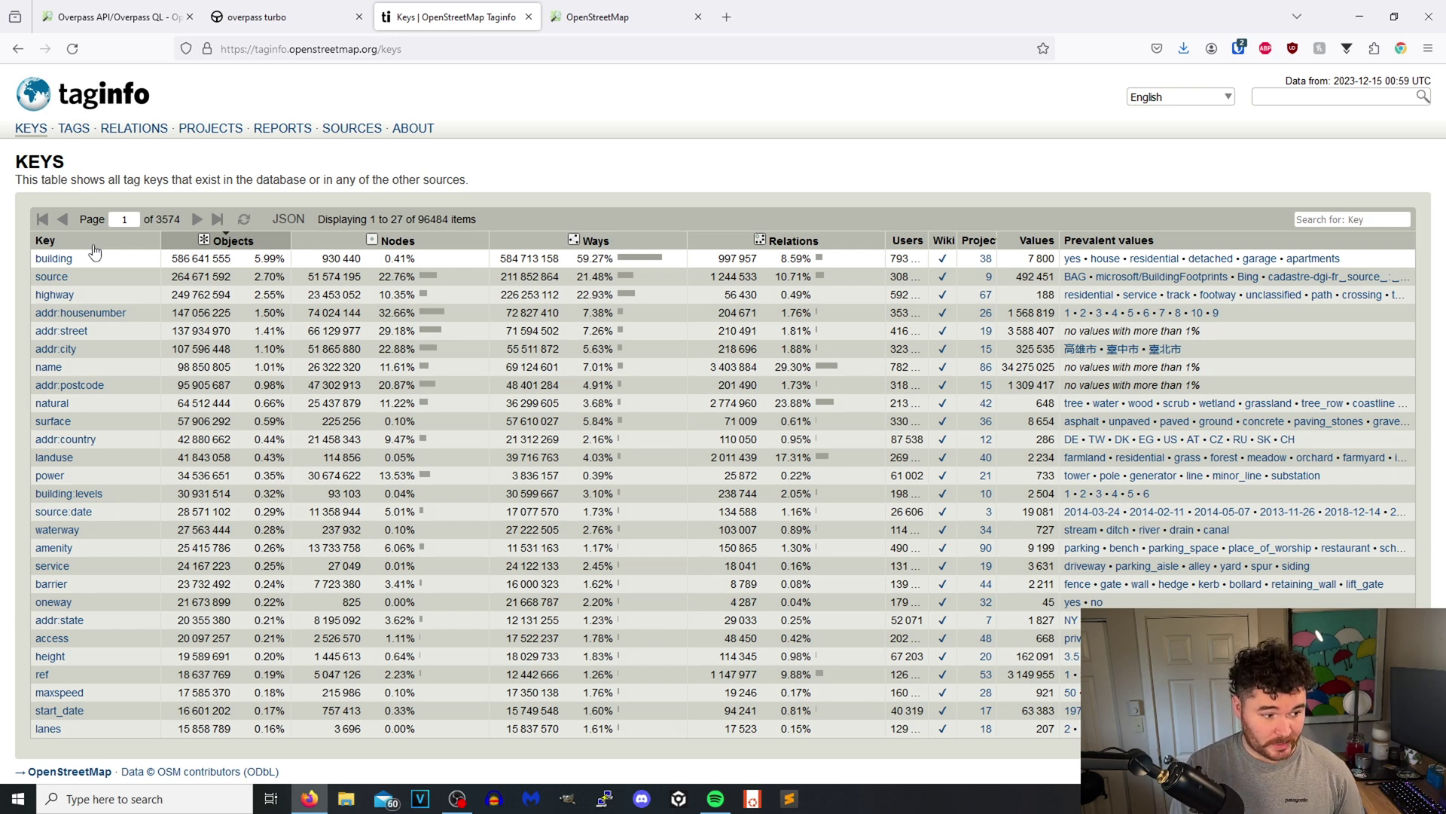
pyautogui.click(54, 257)
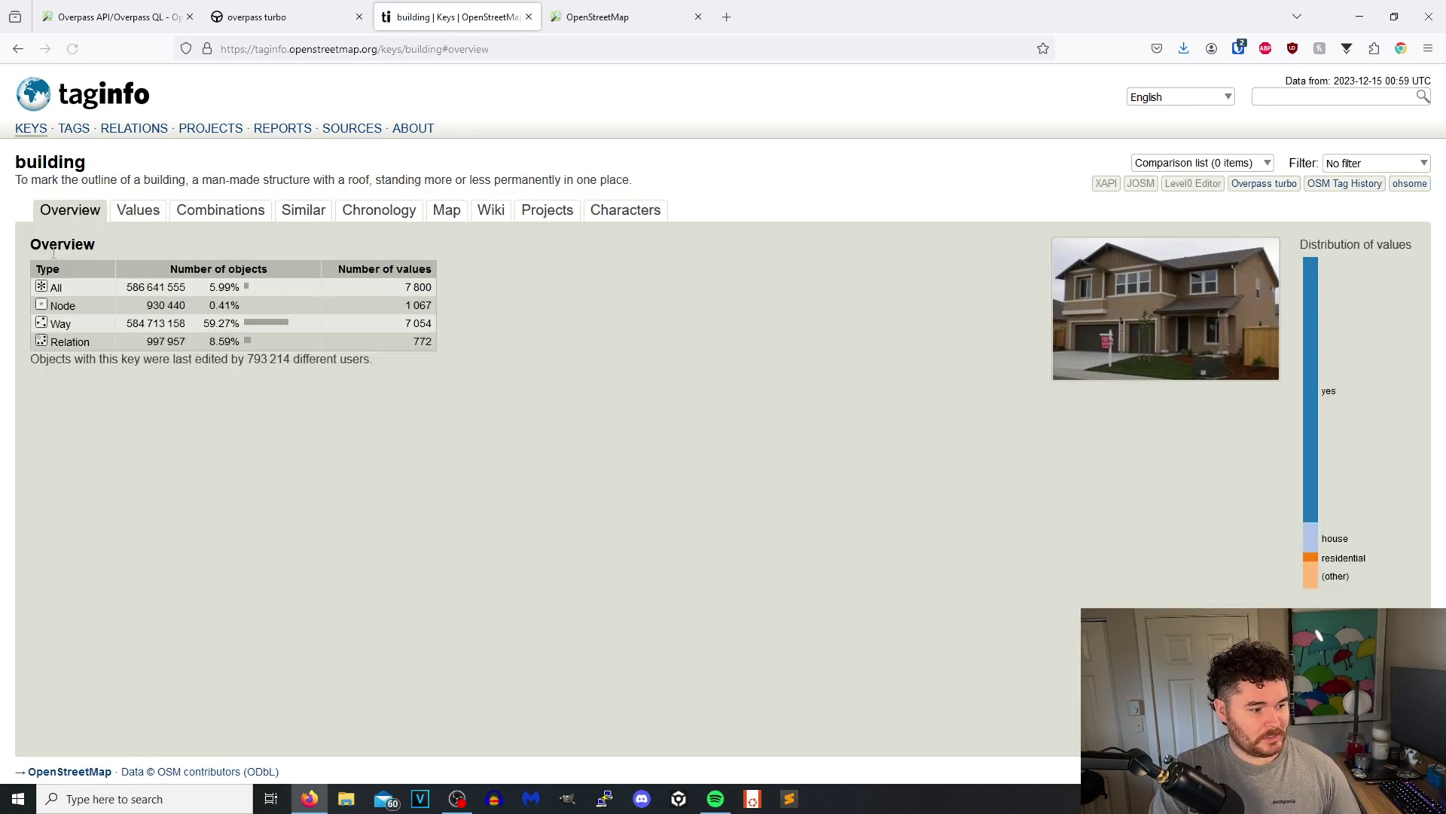
pyautogui.click(140, 216)
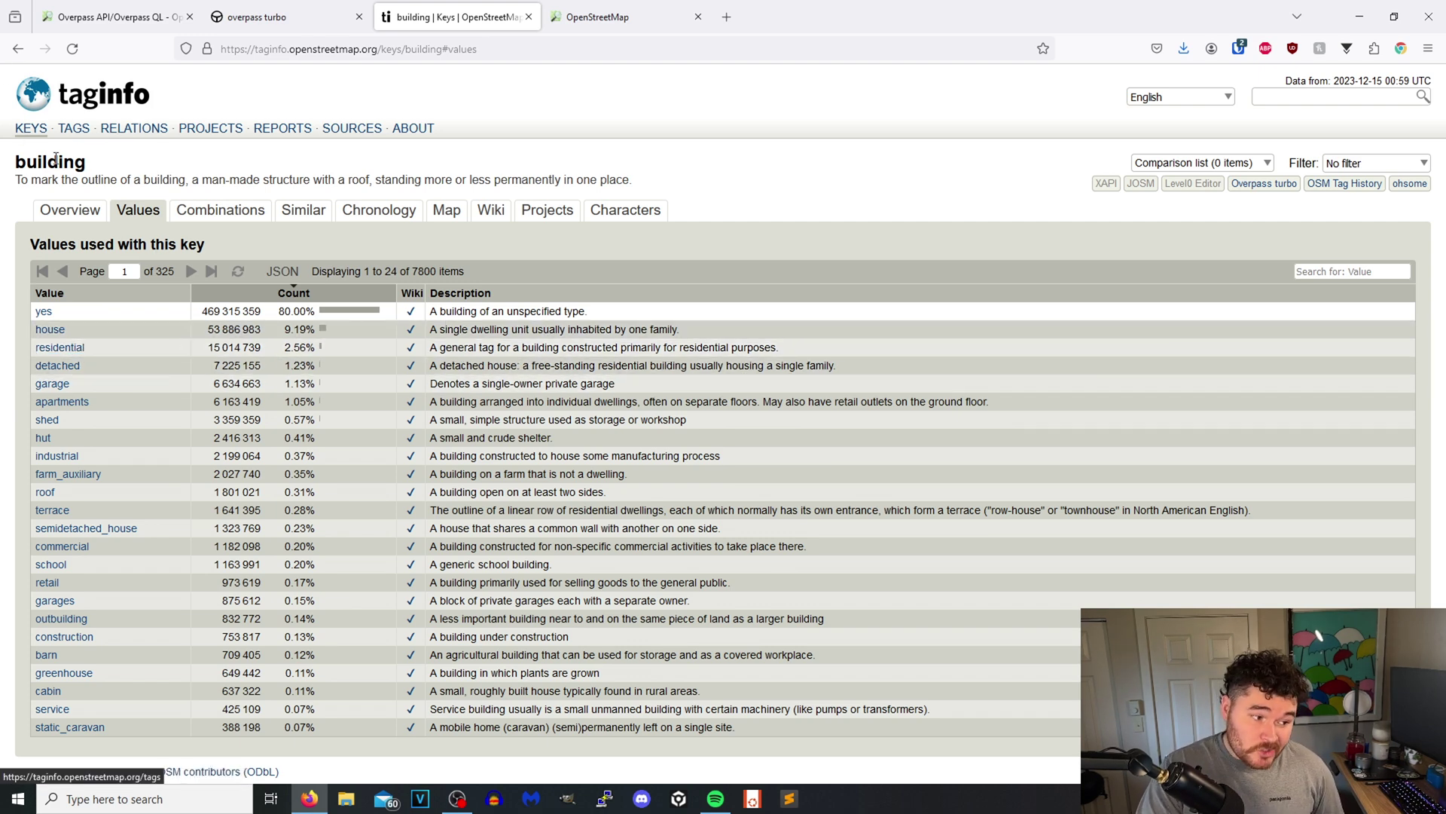
pyautogui.click(18, 48)
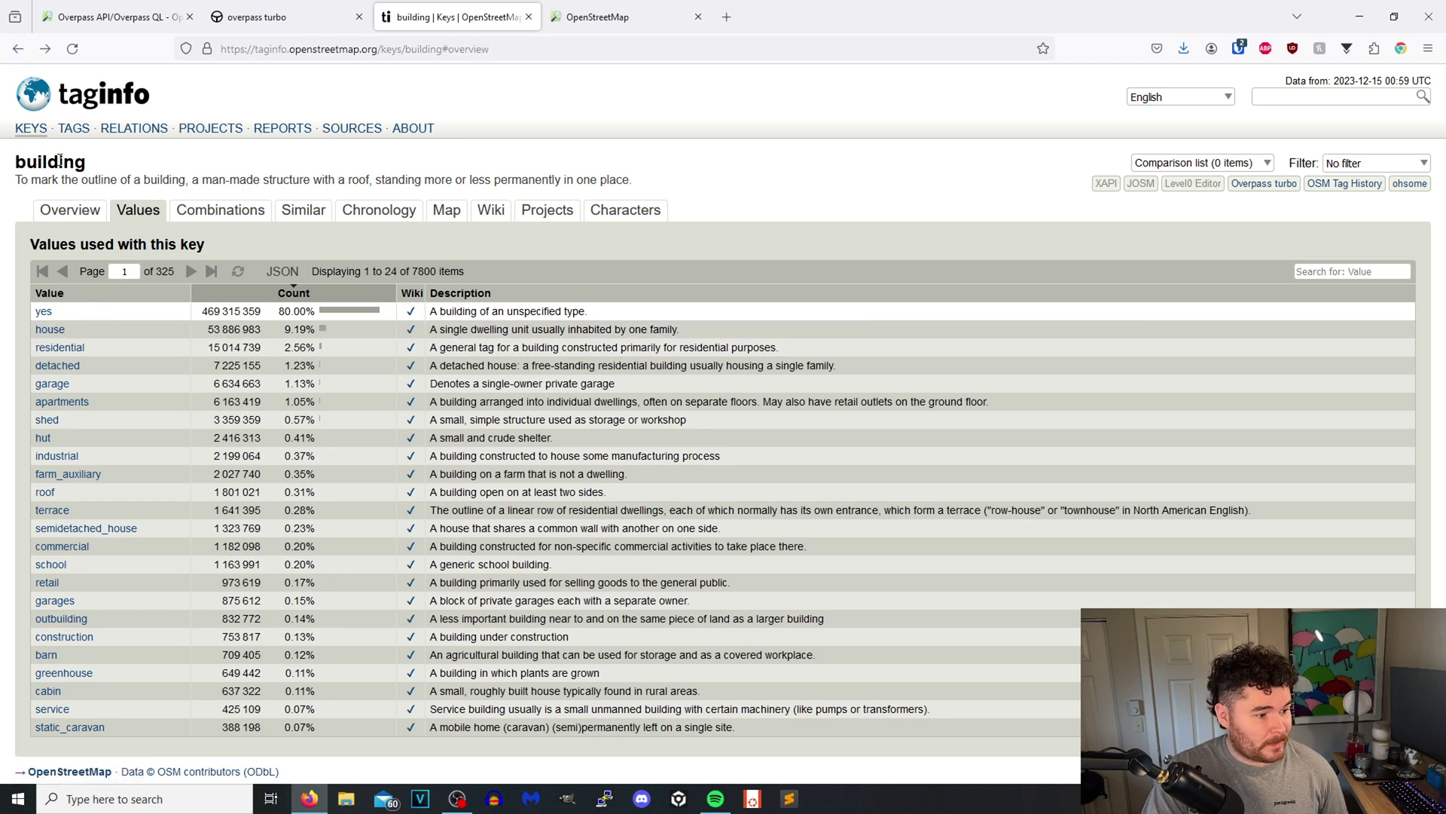
pyautogui.click(62, 219)
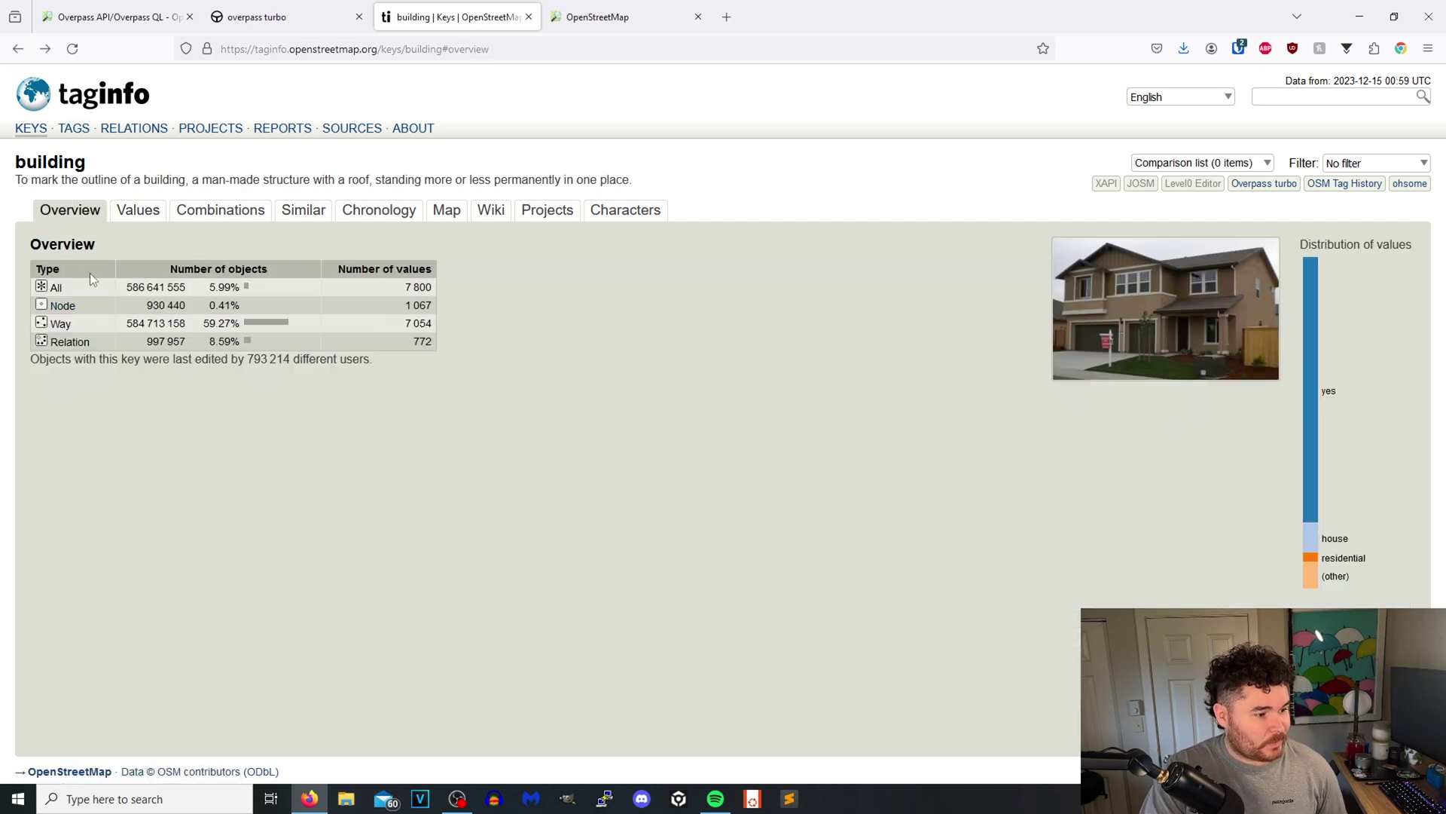
pyautogui.click(294, 16)
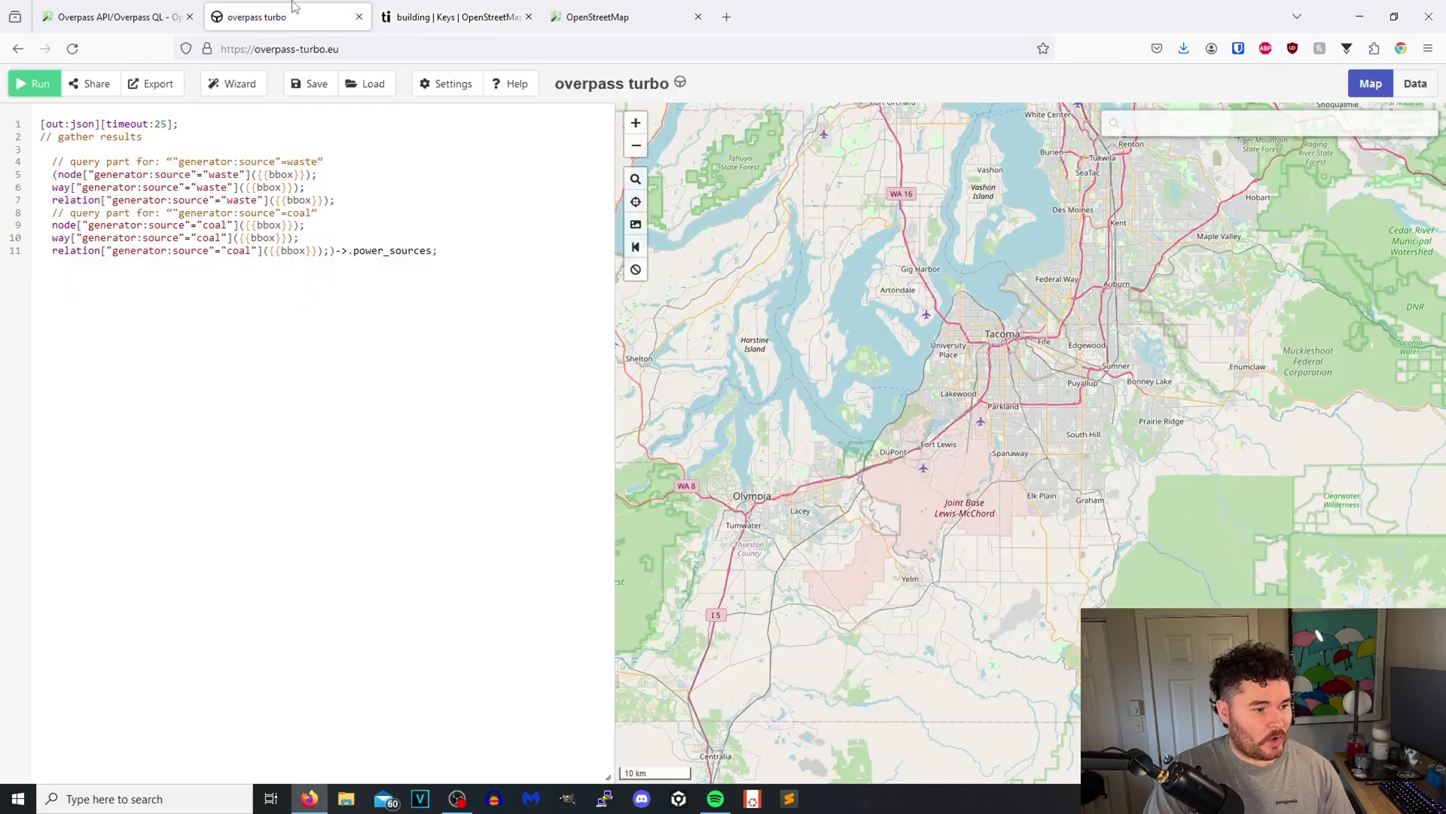
# Generate a 'building' query with the Wizard and run it, accepting the large-result warning
pyautogui.click(240, 84)
pyautogui.tripleClick(524, 539)
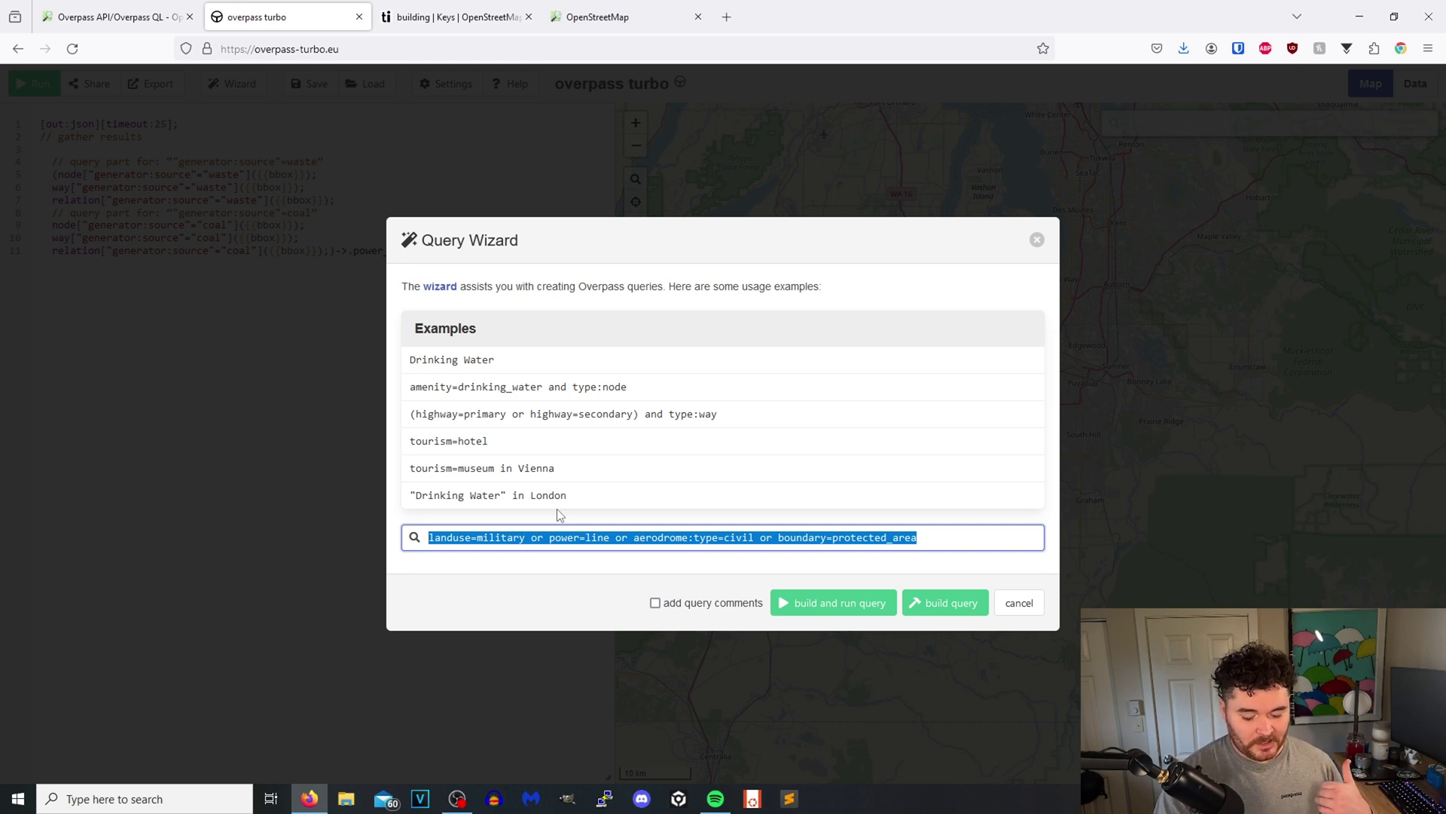
pyautogui.press('BackSpace')
pyautogui.write('build')
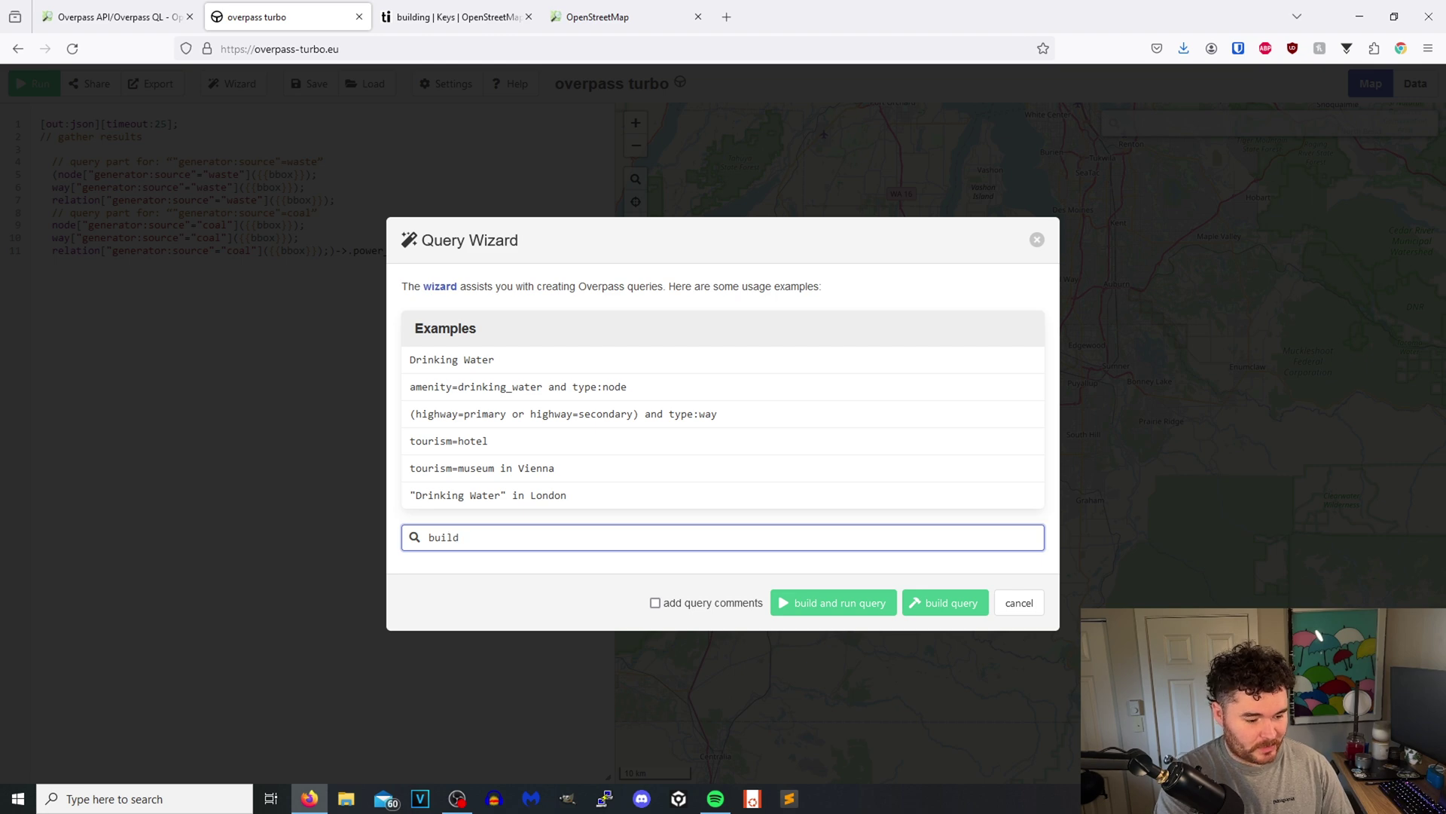
pyautogui.write('ing')
pyautogui.press('Return')
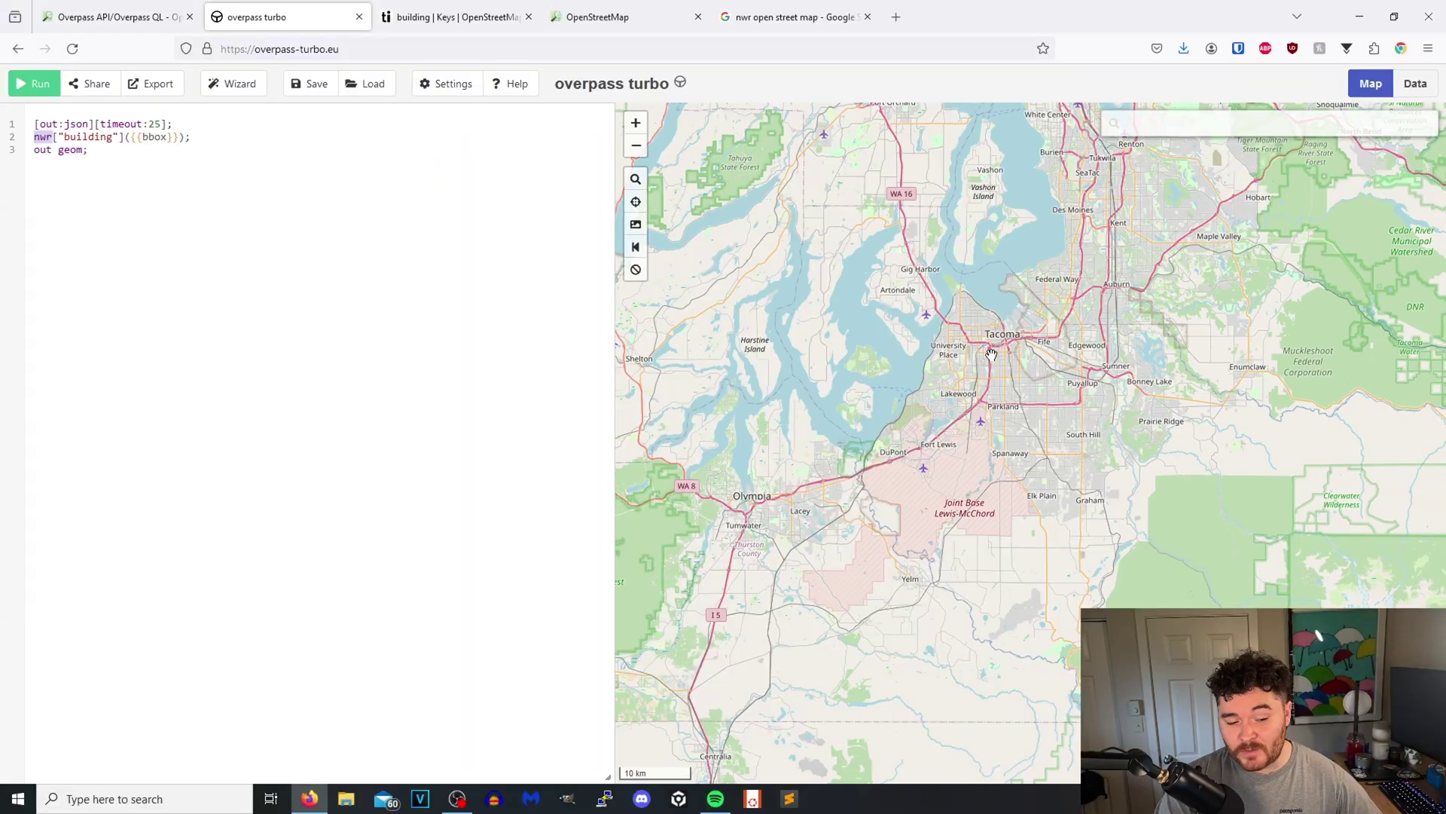
pyautogui.scroll(2, 977, 292)
pyautogui.scroll(1, 978, 291)
pyautogui.scroll(1, 897, 397)
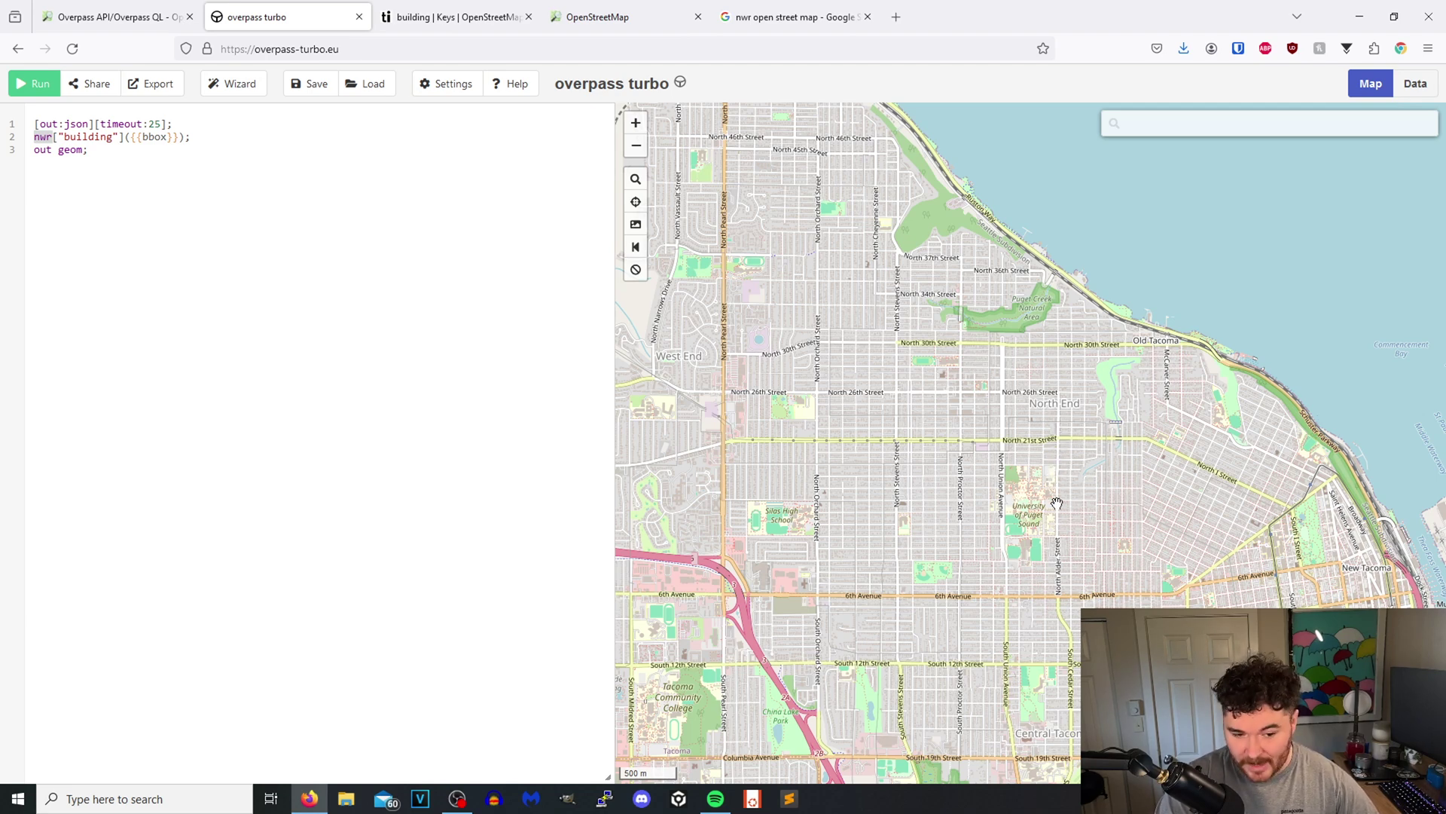
pyautogui.click(42, 91)
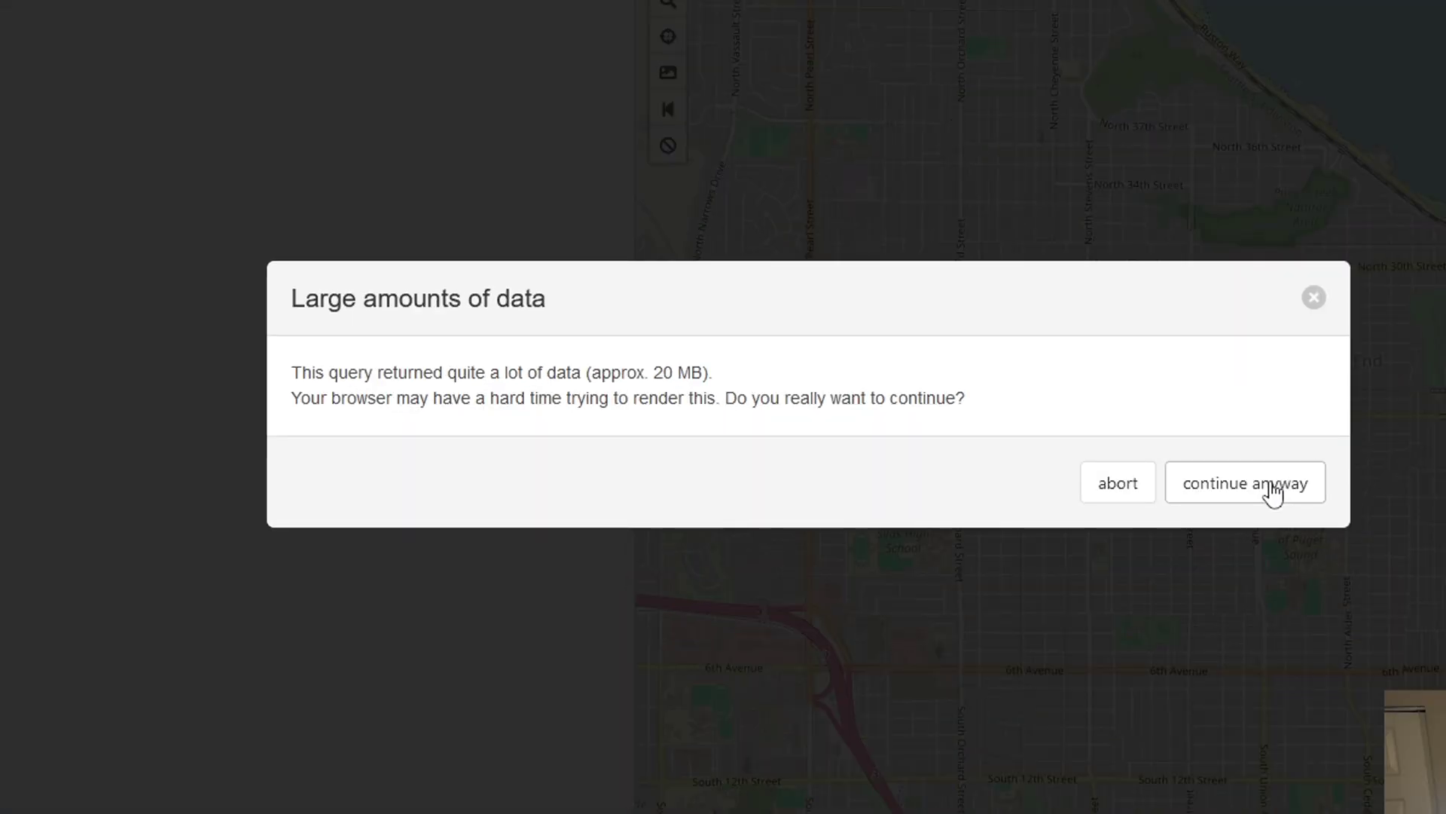
pyautogui.click(1266, 491)
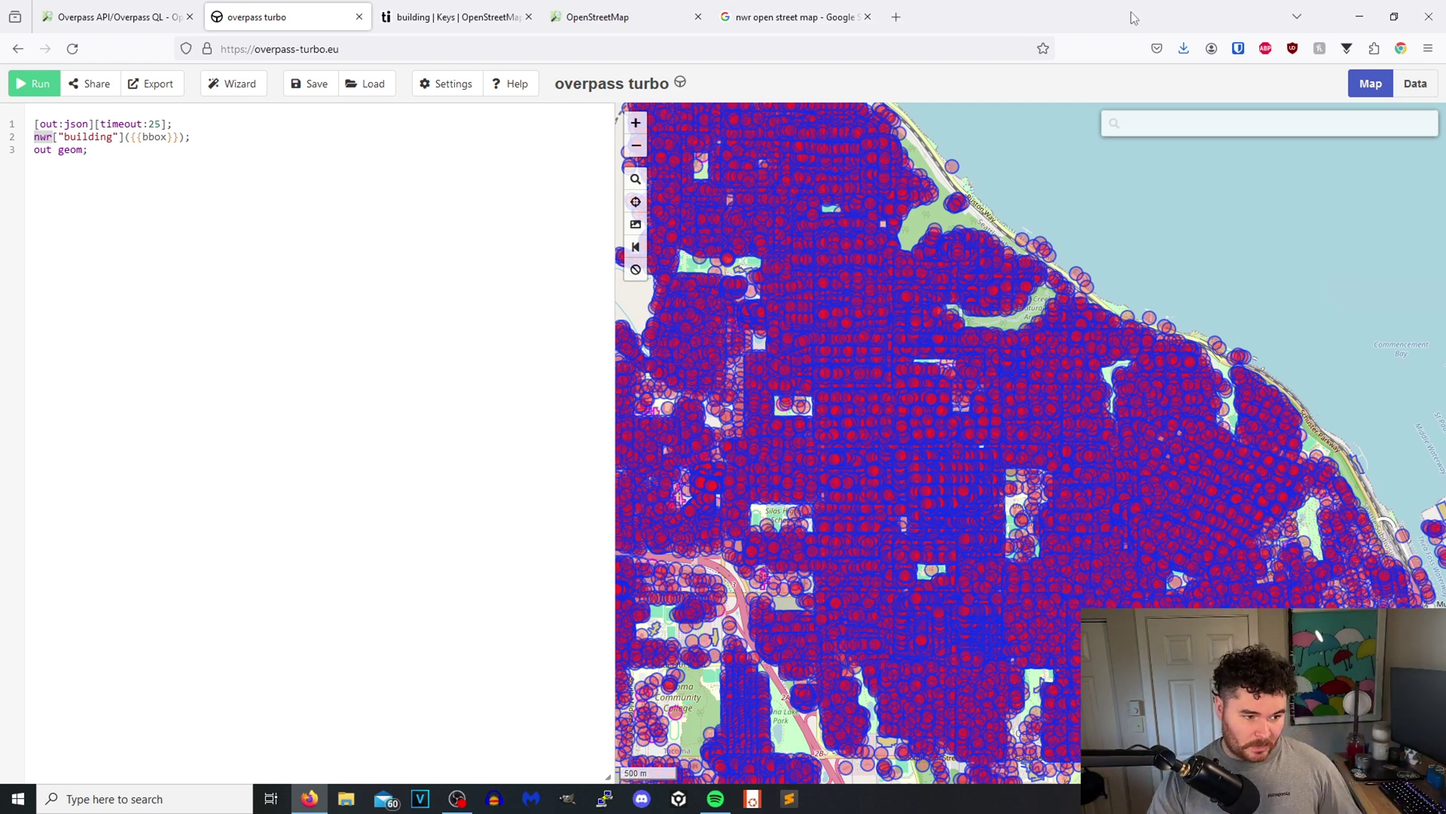
# Show the building key's Values table and select the 'apartments' value to copy
pyautogui.click(466, 20)
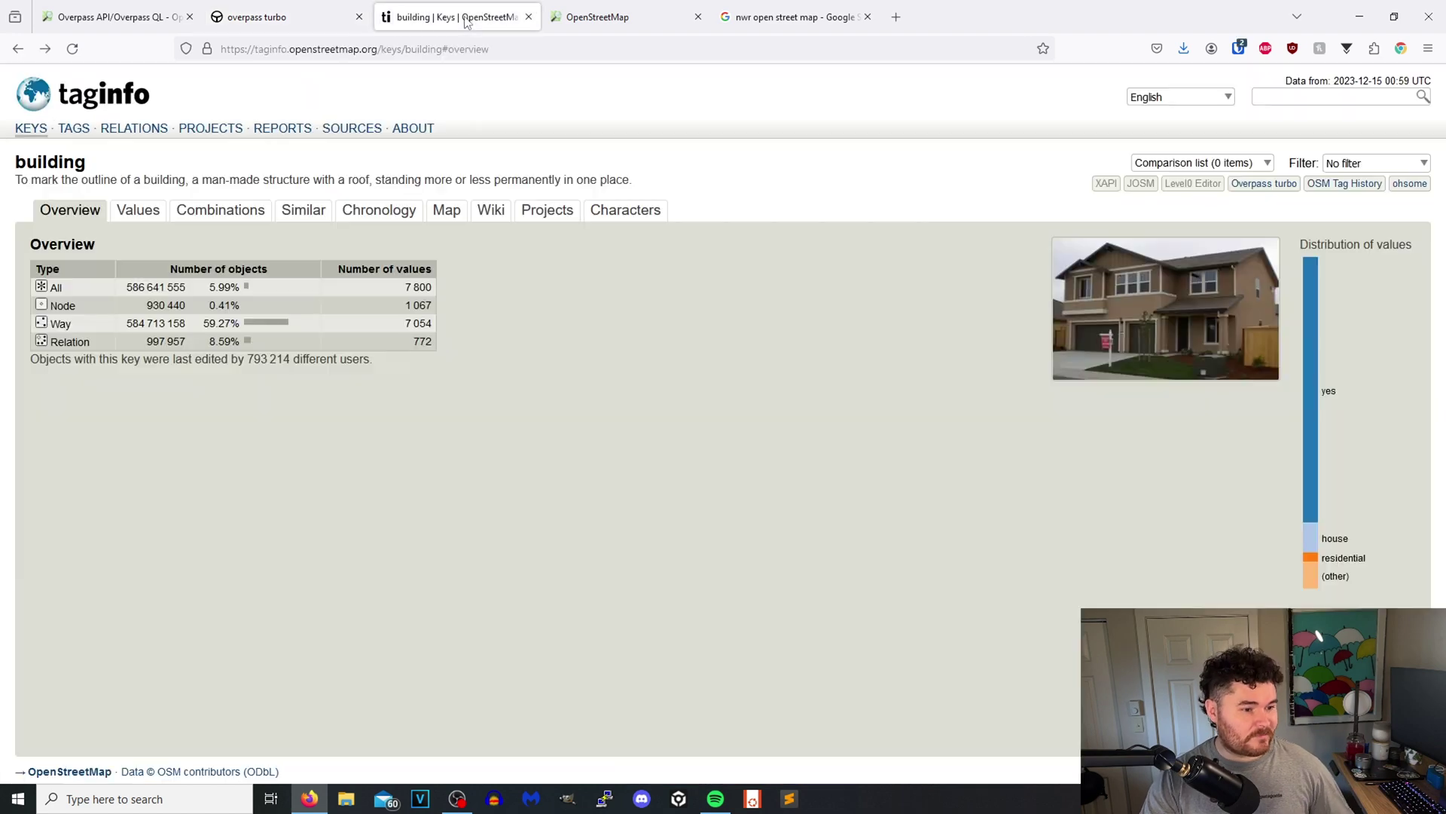
pyautogui.click(137, 210)
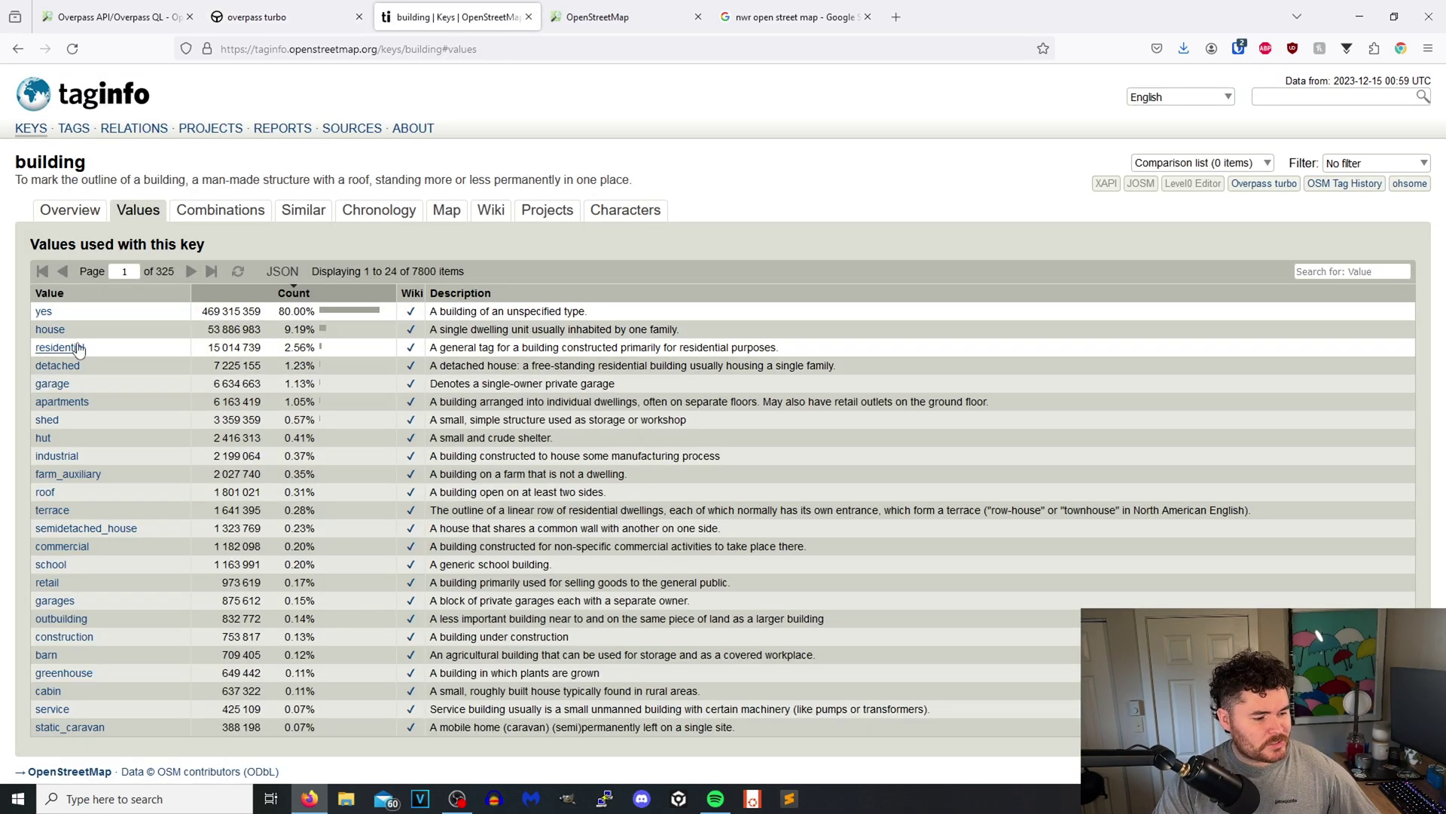
pyautogui.moveTo(106, 404); pyautogui.dragTo(31, 404)
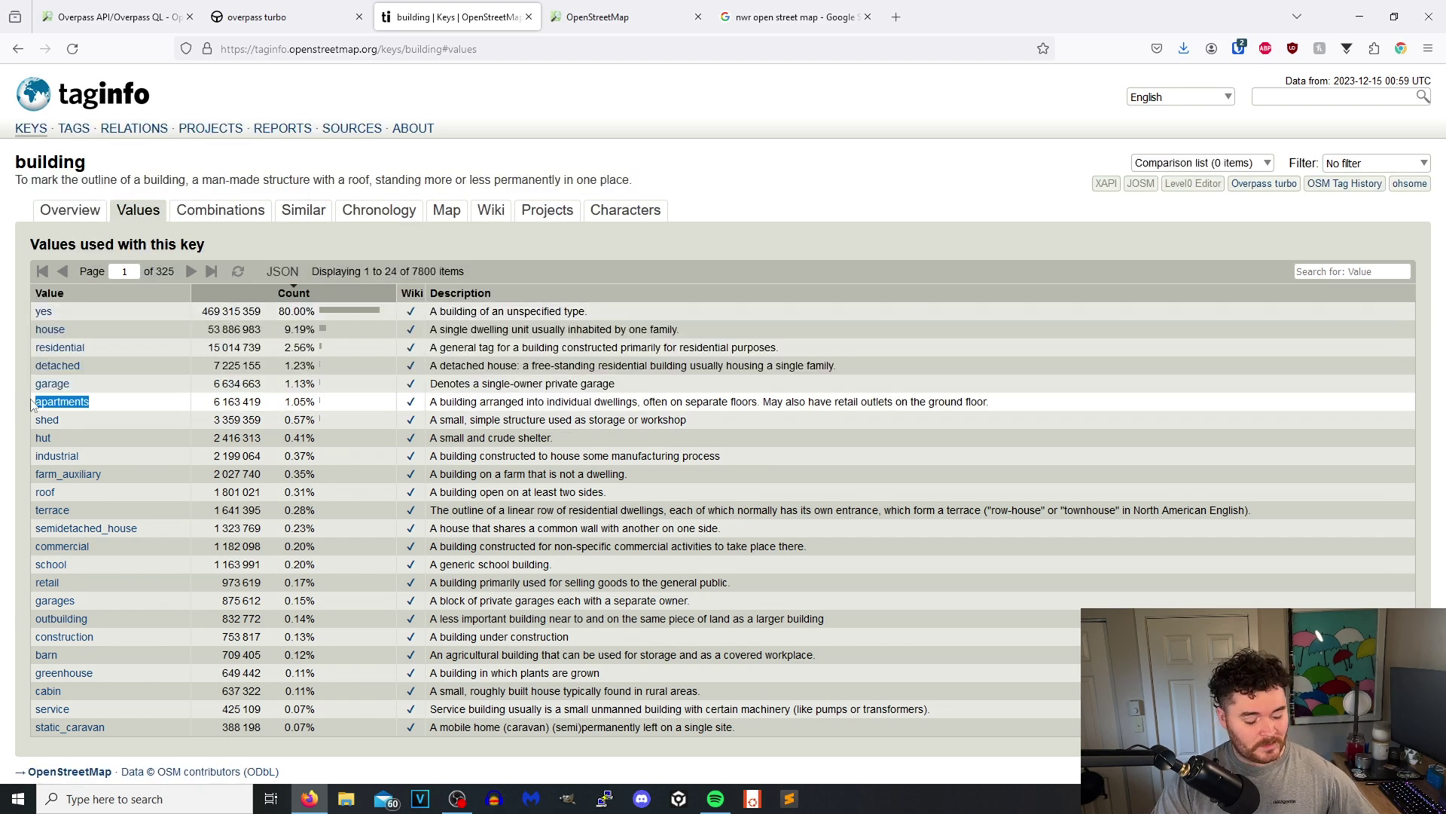
pyautogui.click(258, 18)
# Build and run a Wizard query for building=apartments
pyautogui.click(252, 90)
pyautogui.write('building=*')
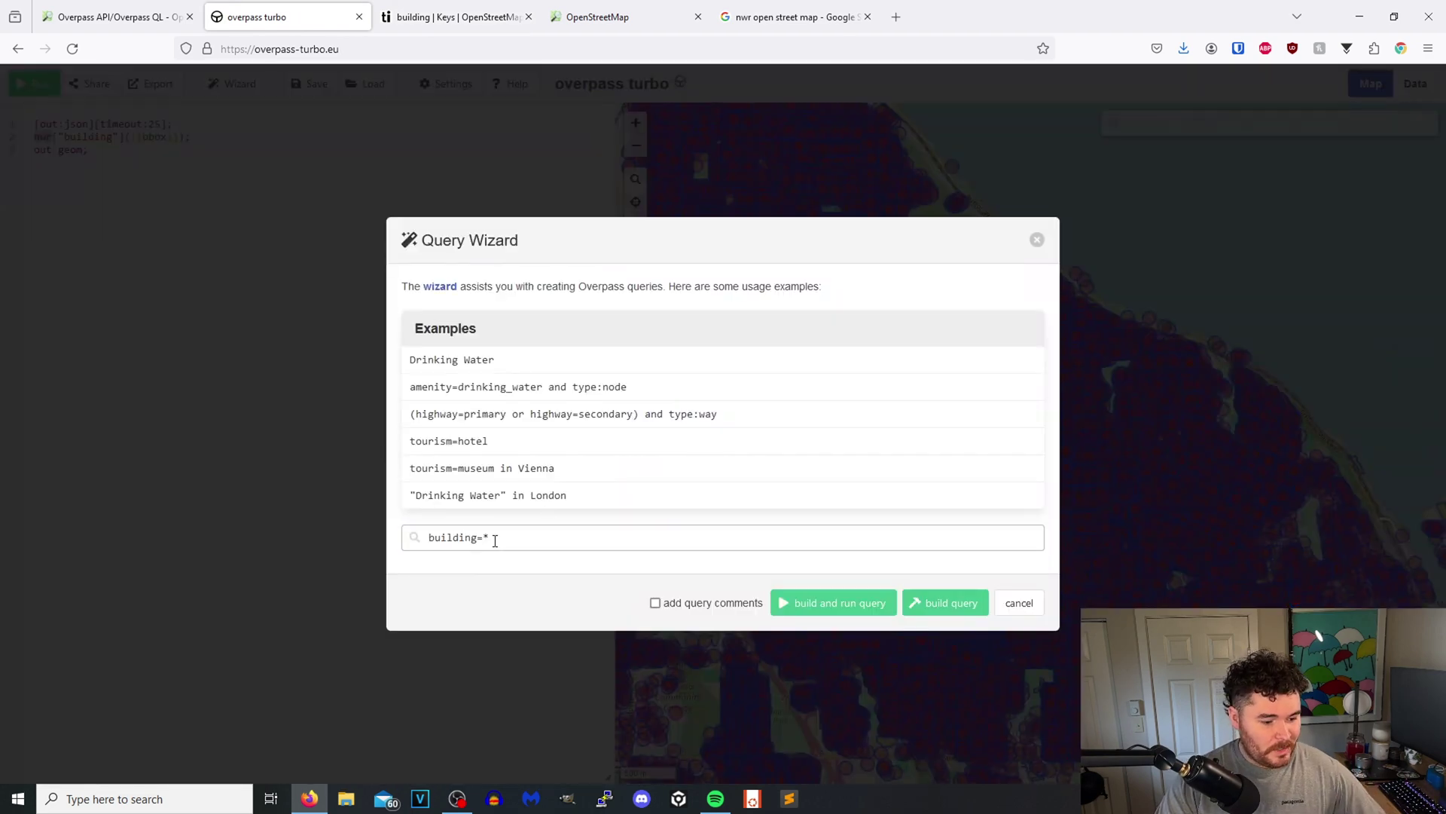
pyautogui.press('BackSpace')
pyautogui.write('apartments')
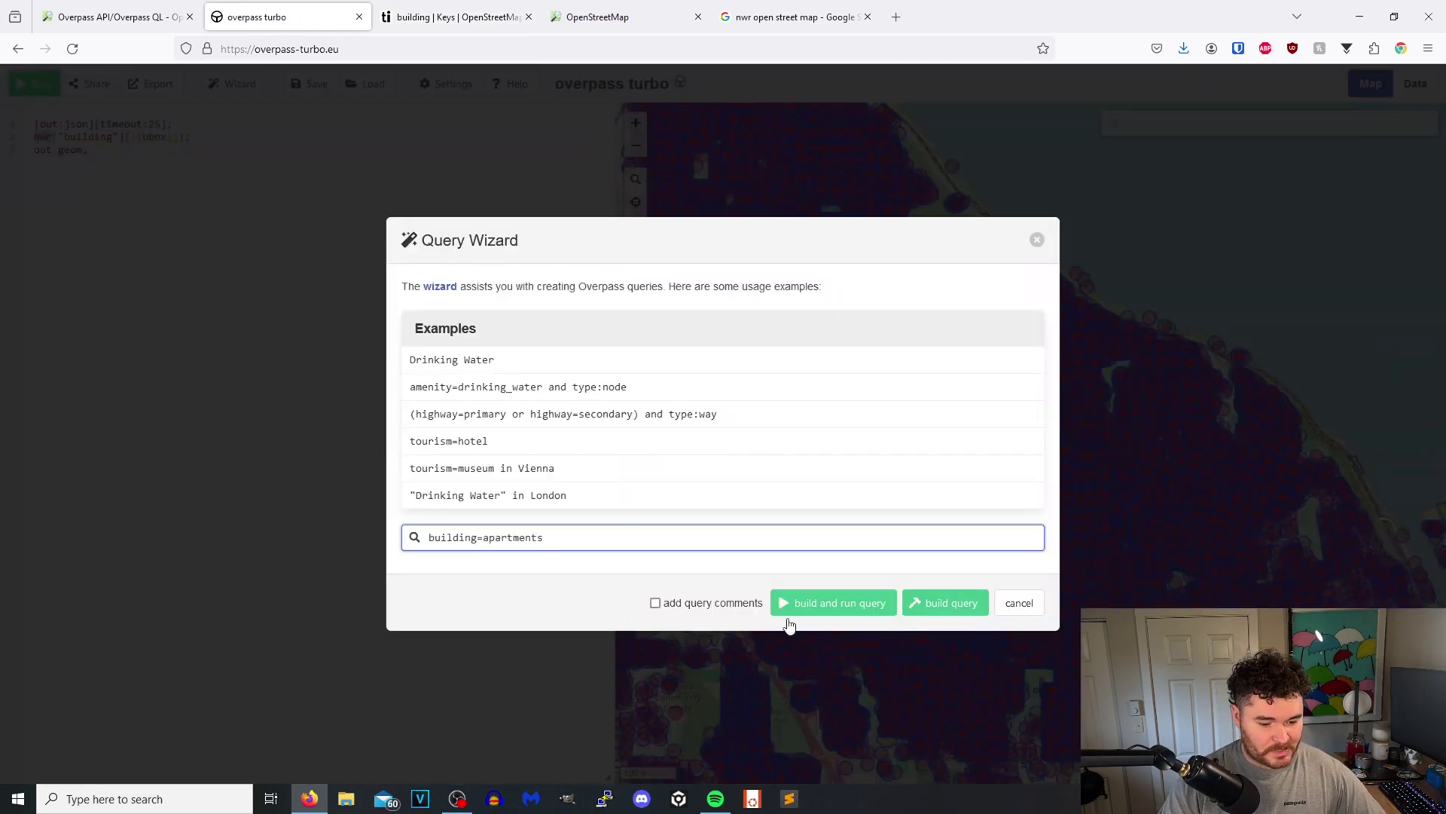
pyautogui.click(870, 603)
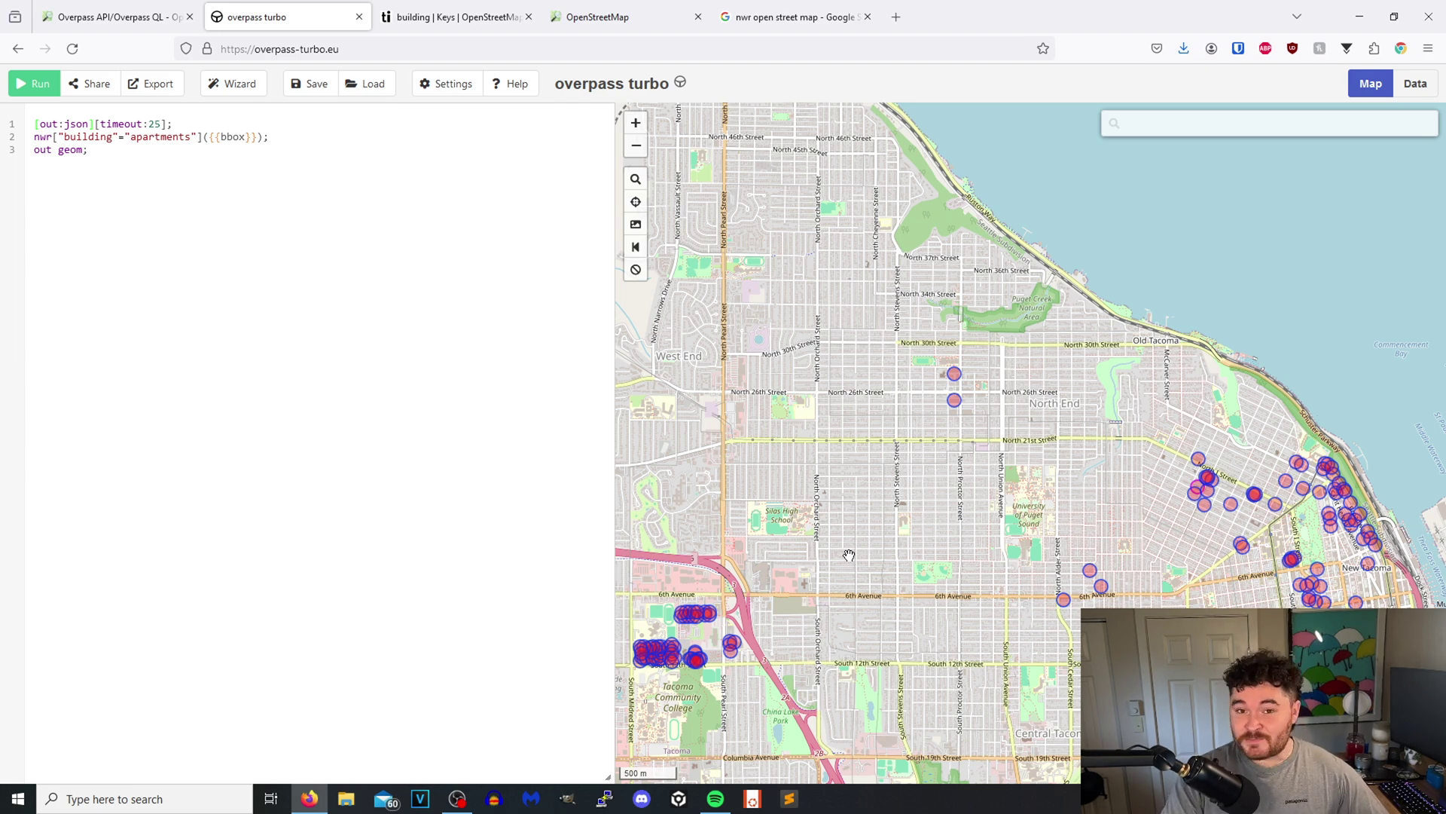
pyautogui.scroll(2, 664, 668)
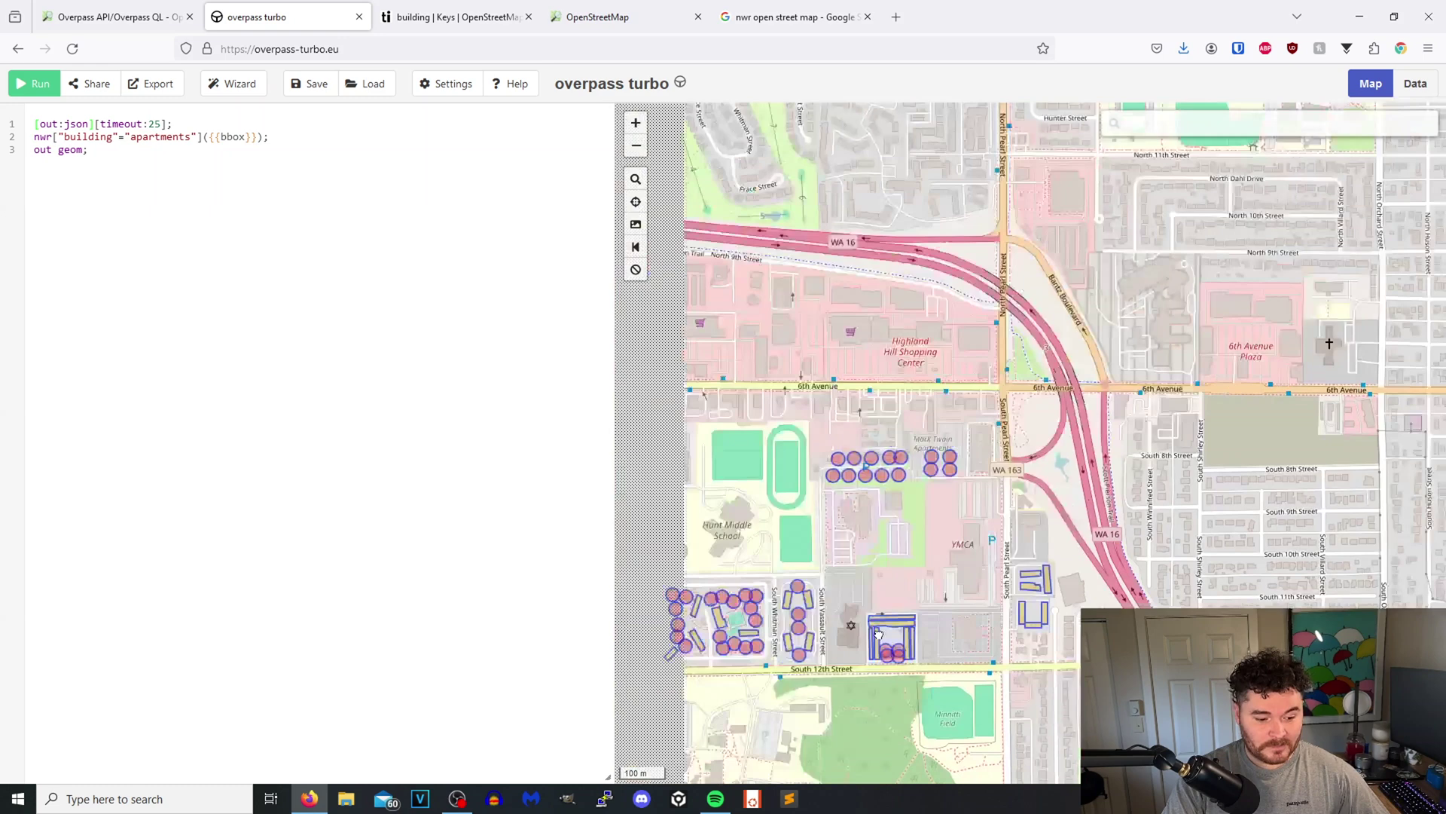
pyautogui.scroll(2, 877, 633)
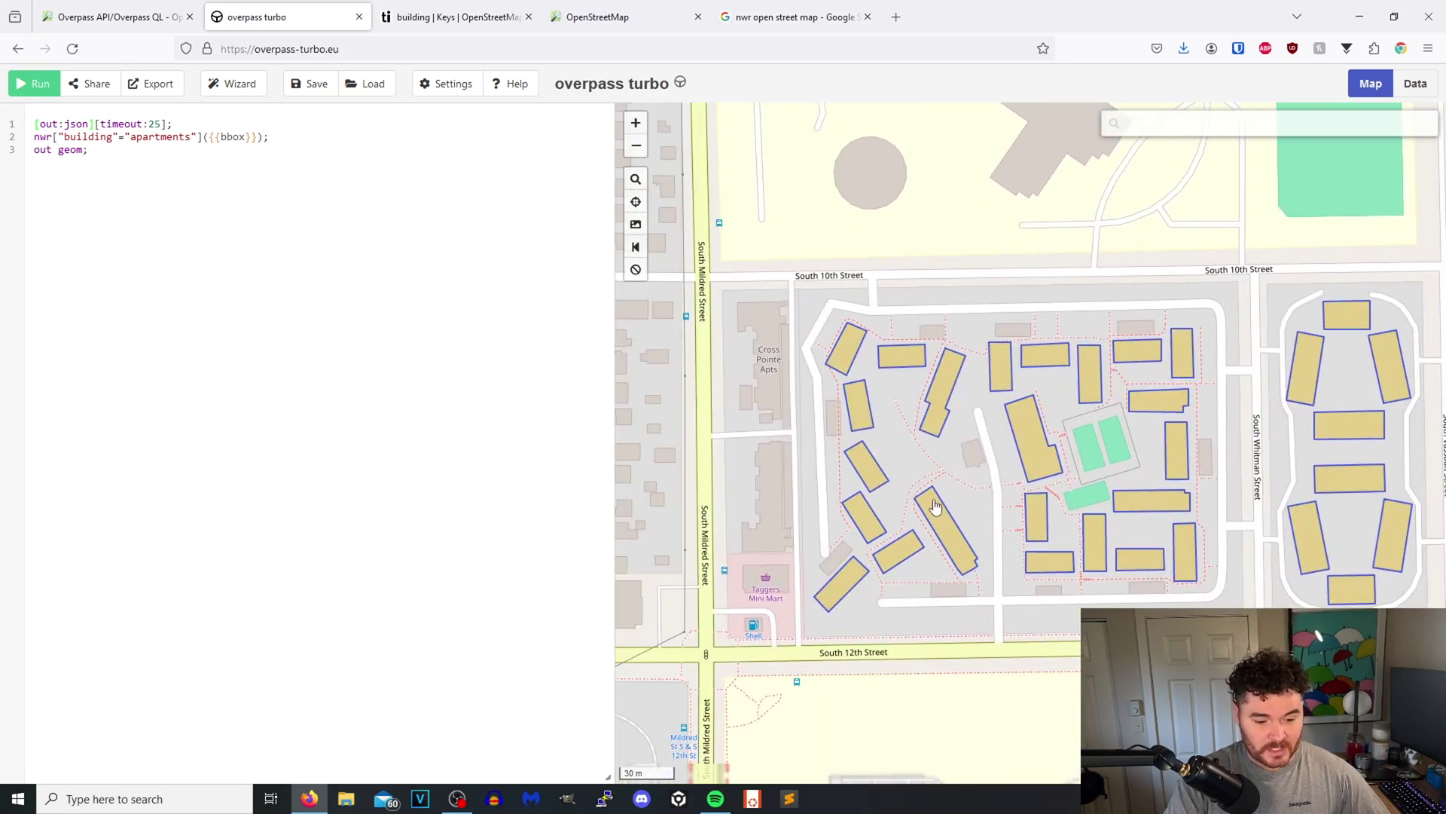
# Inspect one apartment building's tags and pan the map northwest
pyautogui.click(938, 534)
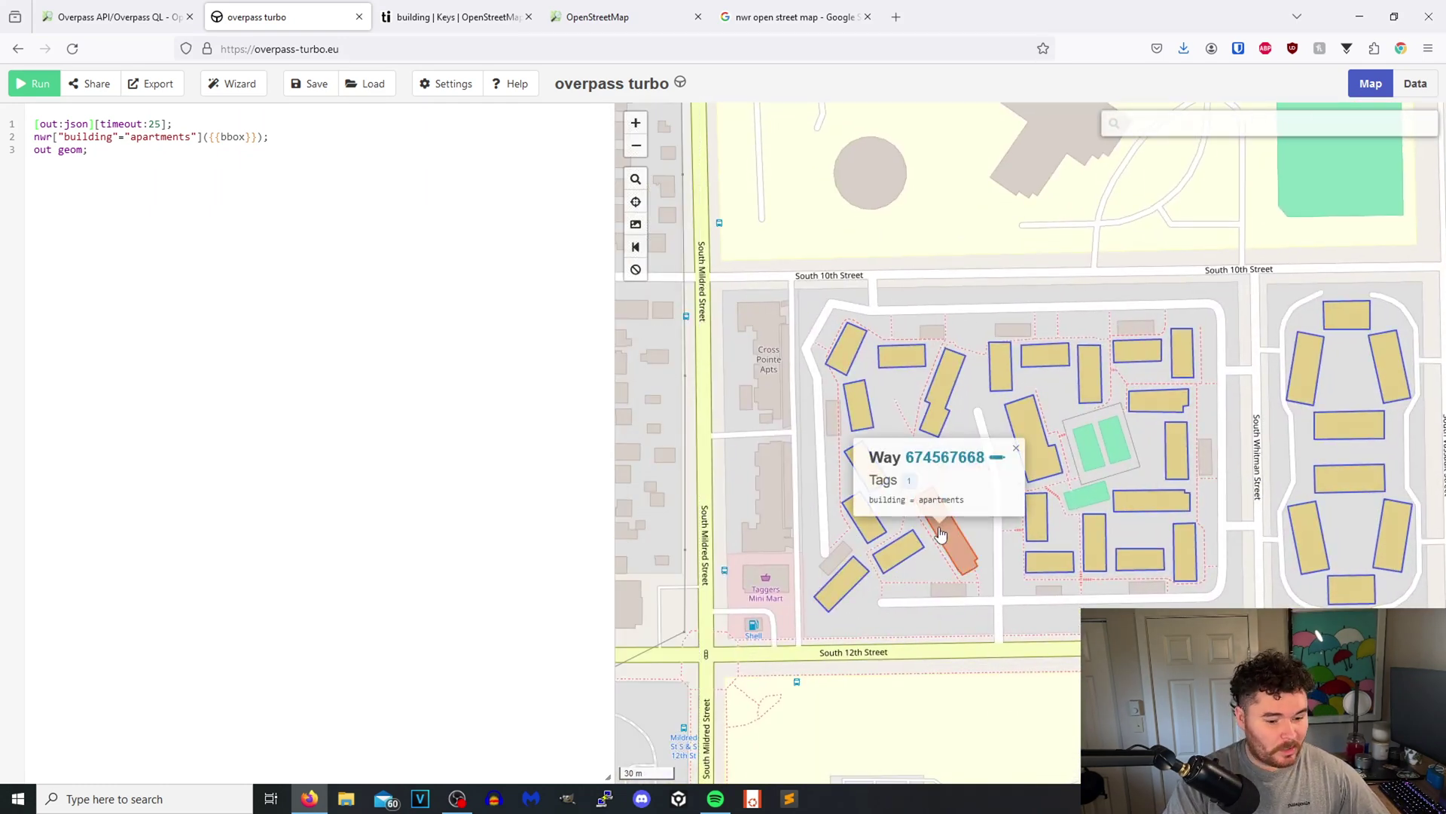
pyautogui.scroll(-2, 1130, 523)
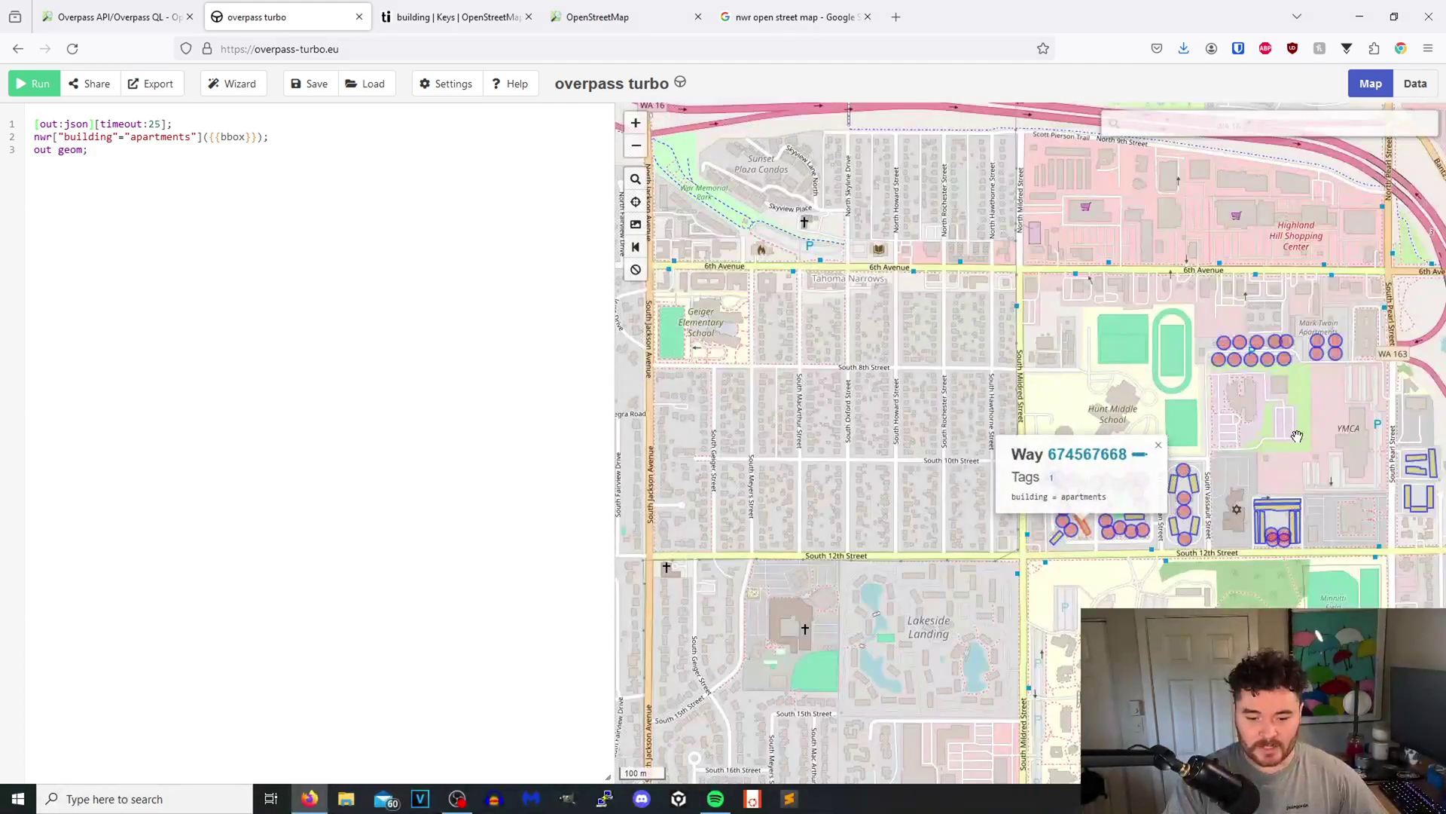
pyautogui.moveTo(1297, 436); pyautogui.dragTo(1010, 509)
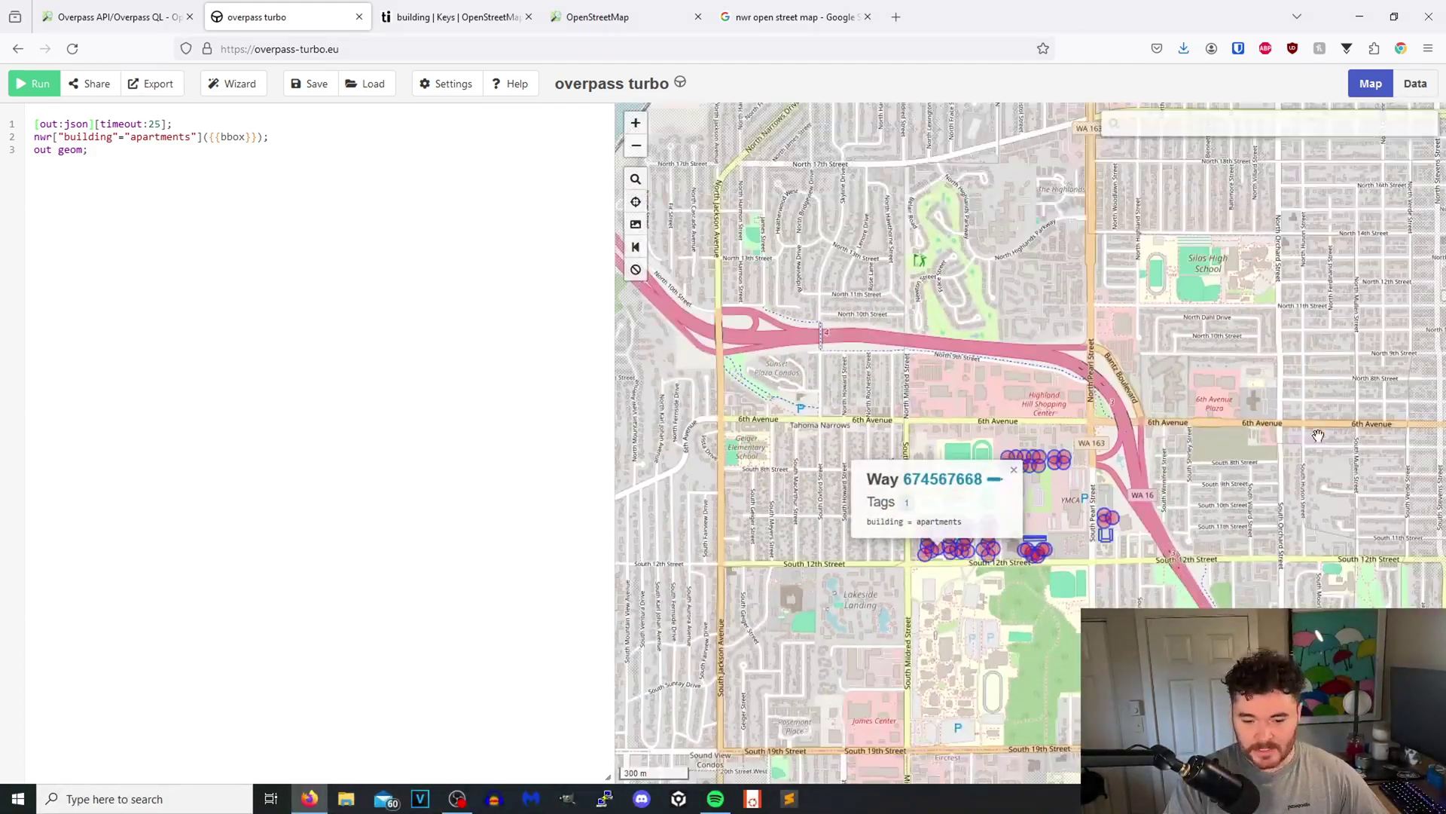
pyautogui.moveTo(1277, 407); pyautogui.dragTo(1035, 497)
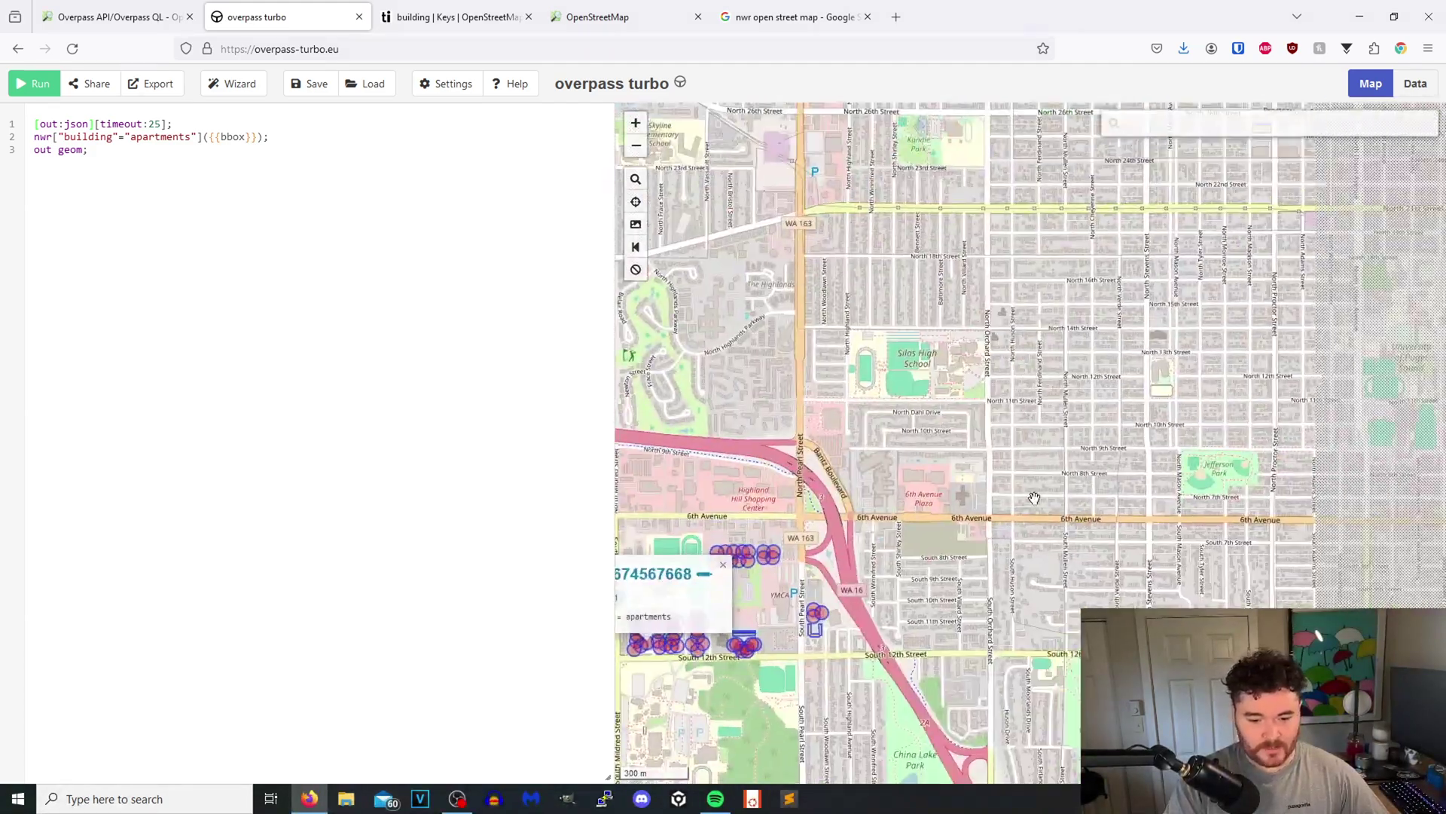
pyautogui.scroll(-3, 1034, 498)
pyautogui.scroll(1, 1073, 463)
pyautogui.scroll(2, 1107, 401)
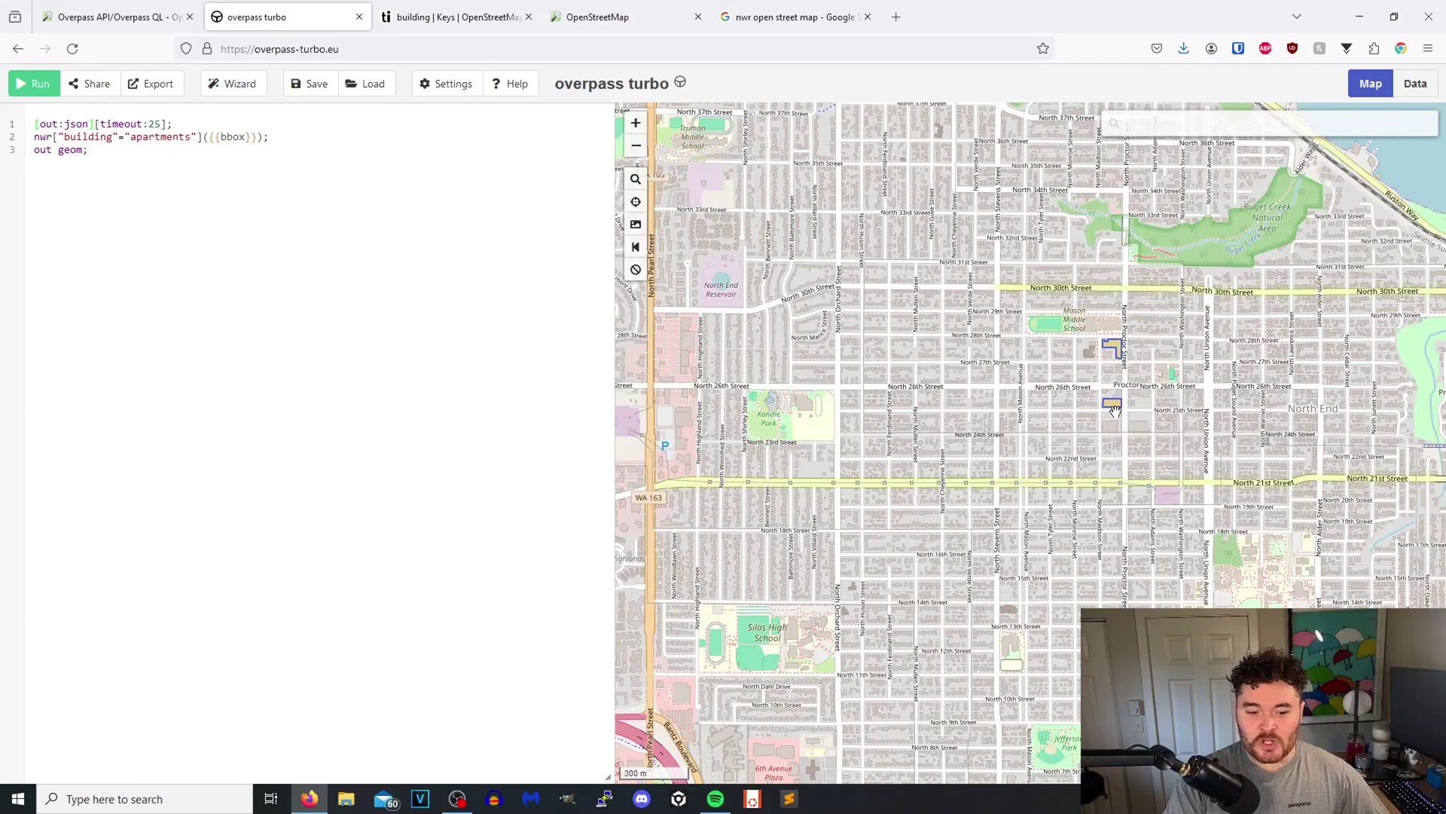
pyautogui.moveTo(1168, 398); pyautogui.dragTo(1044, 389)
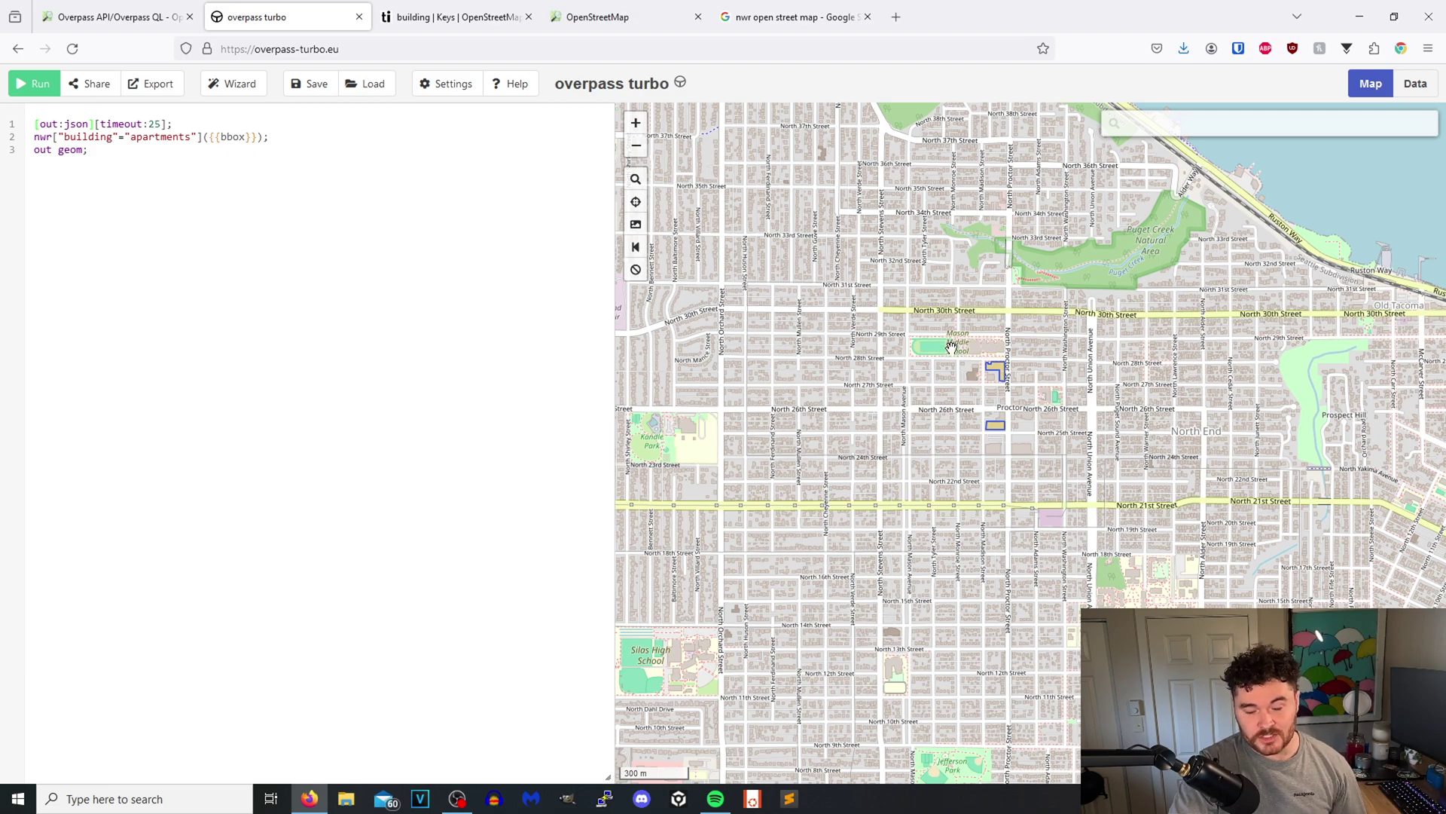
pyautogui.scroll(-5, 707, 373)
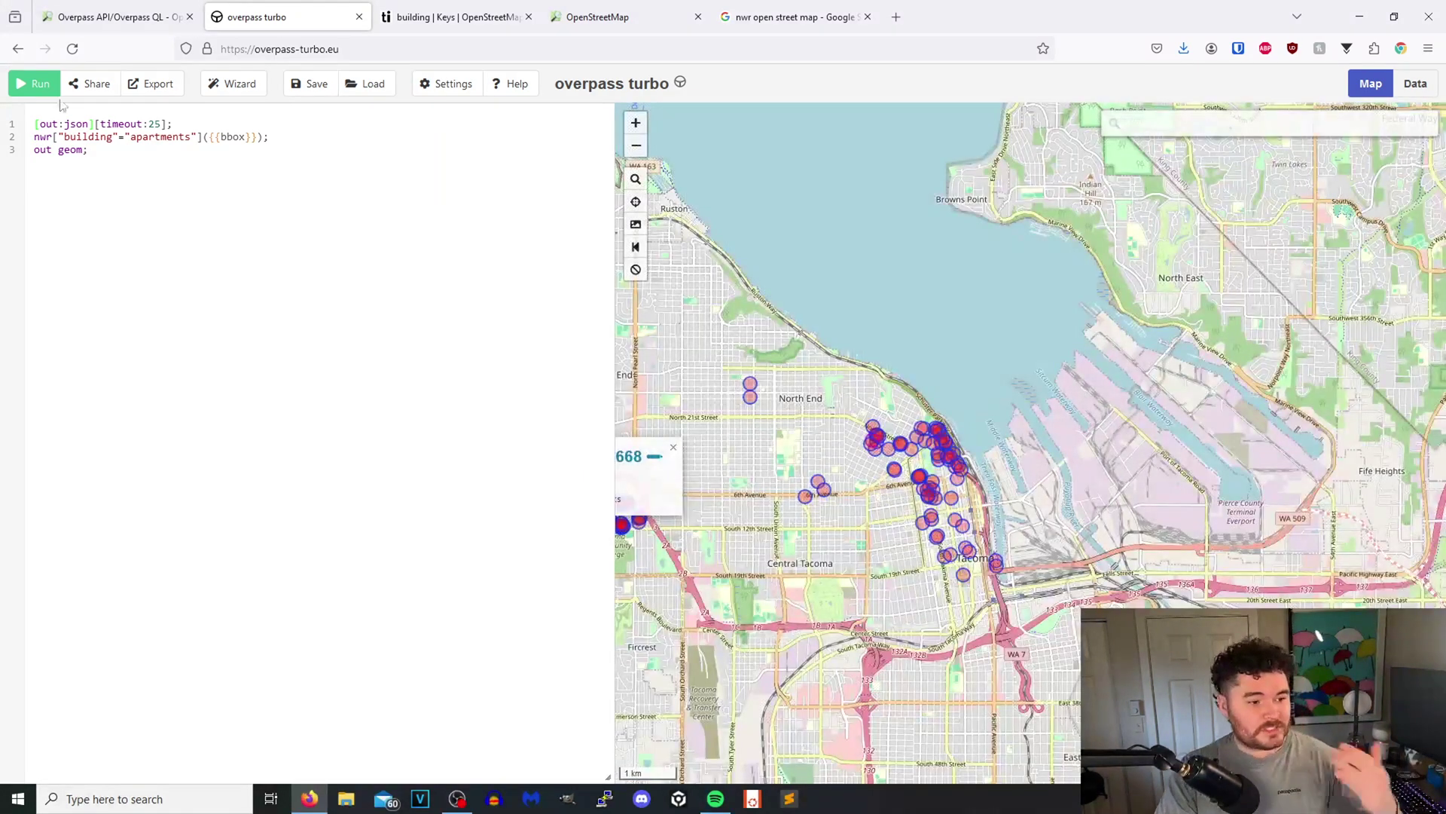
pyautogui.click(446, 19)
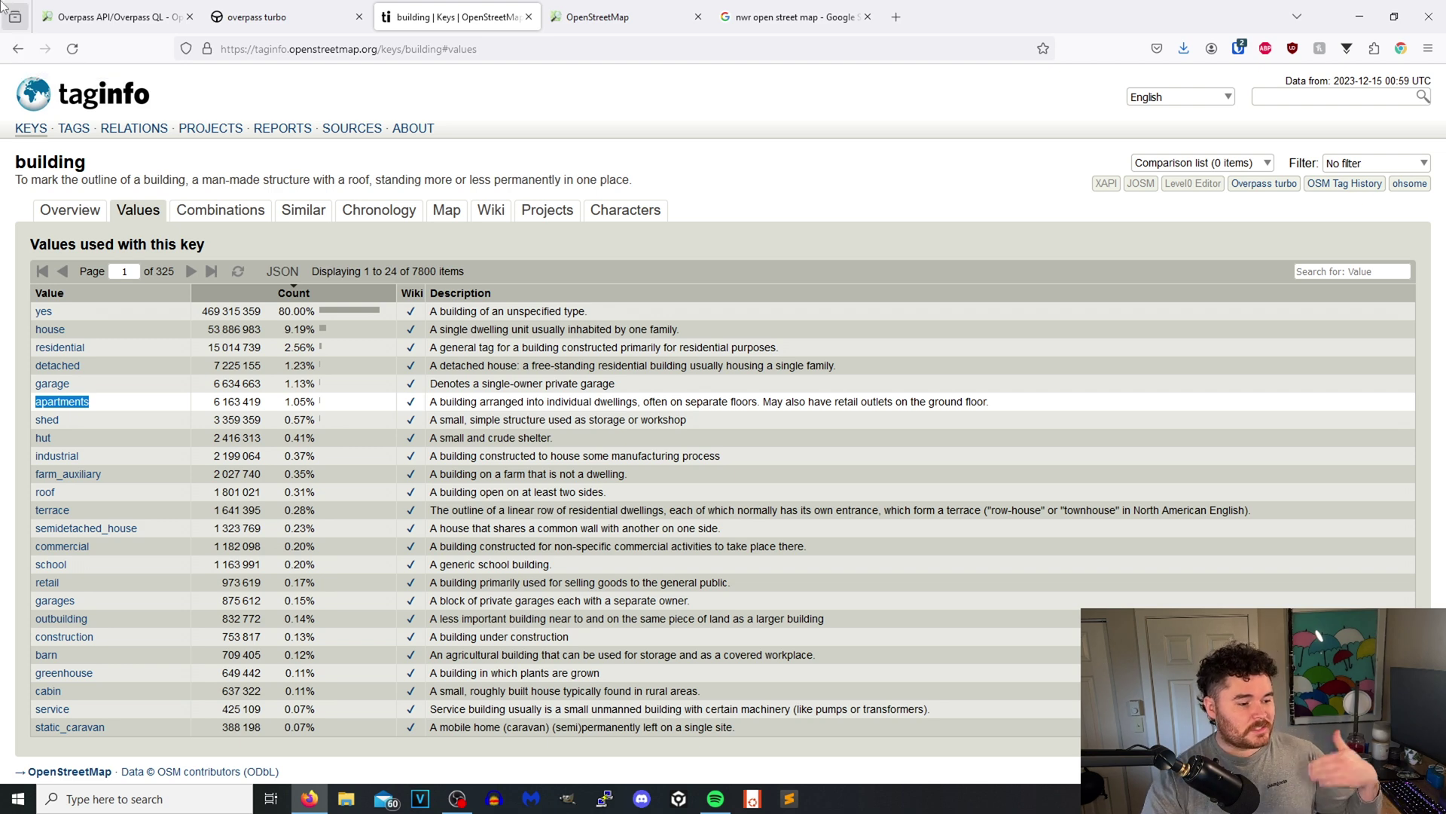
# Search Taginfo keys for 'military' and view the military key's values table
pyautogui.click(35, 131)
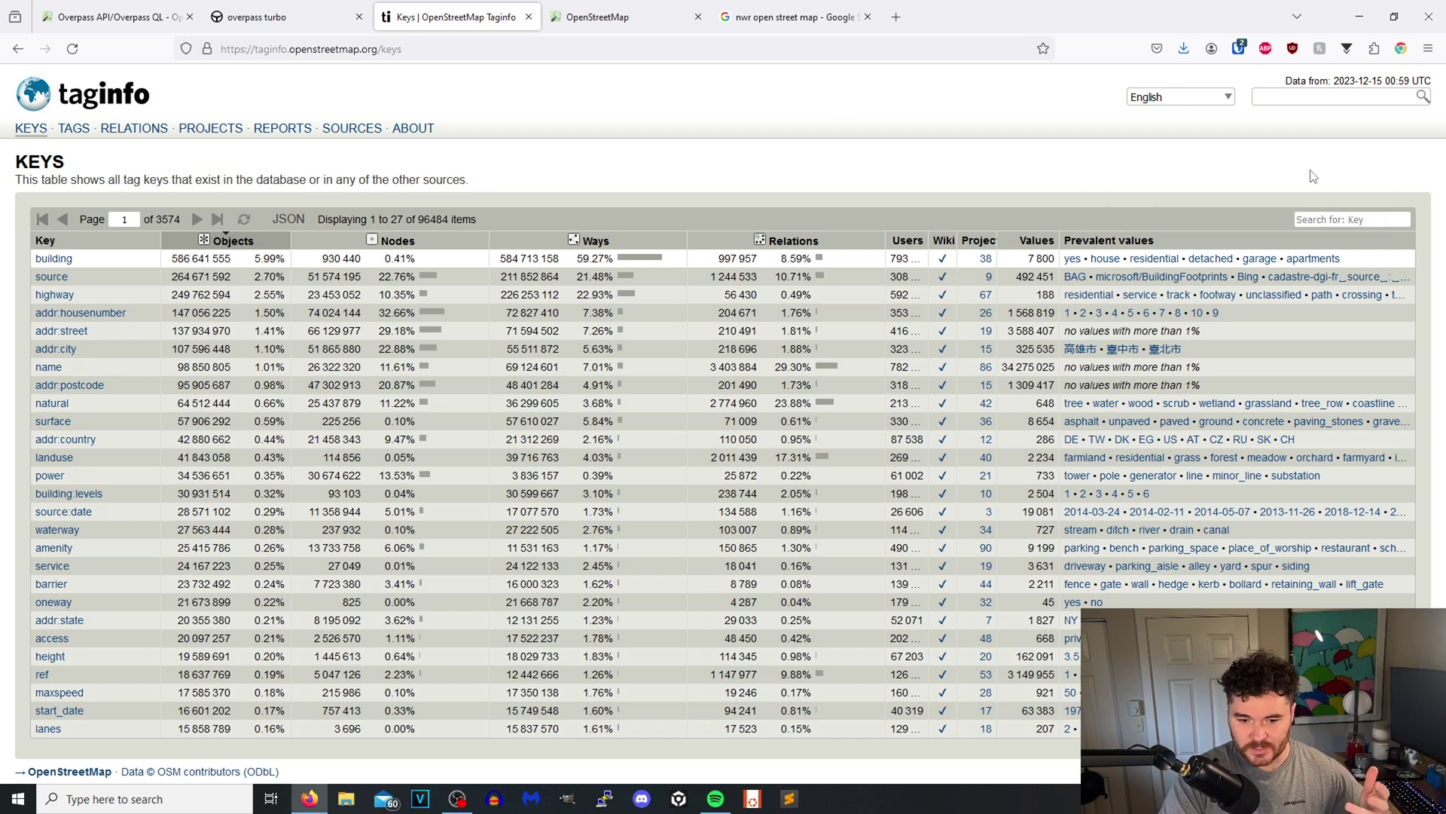
pyautogui.click(1327, 99)
pyautogui.write('military')
pyautogui.press('Return')
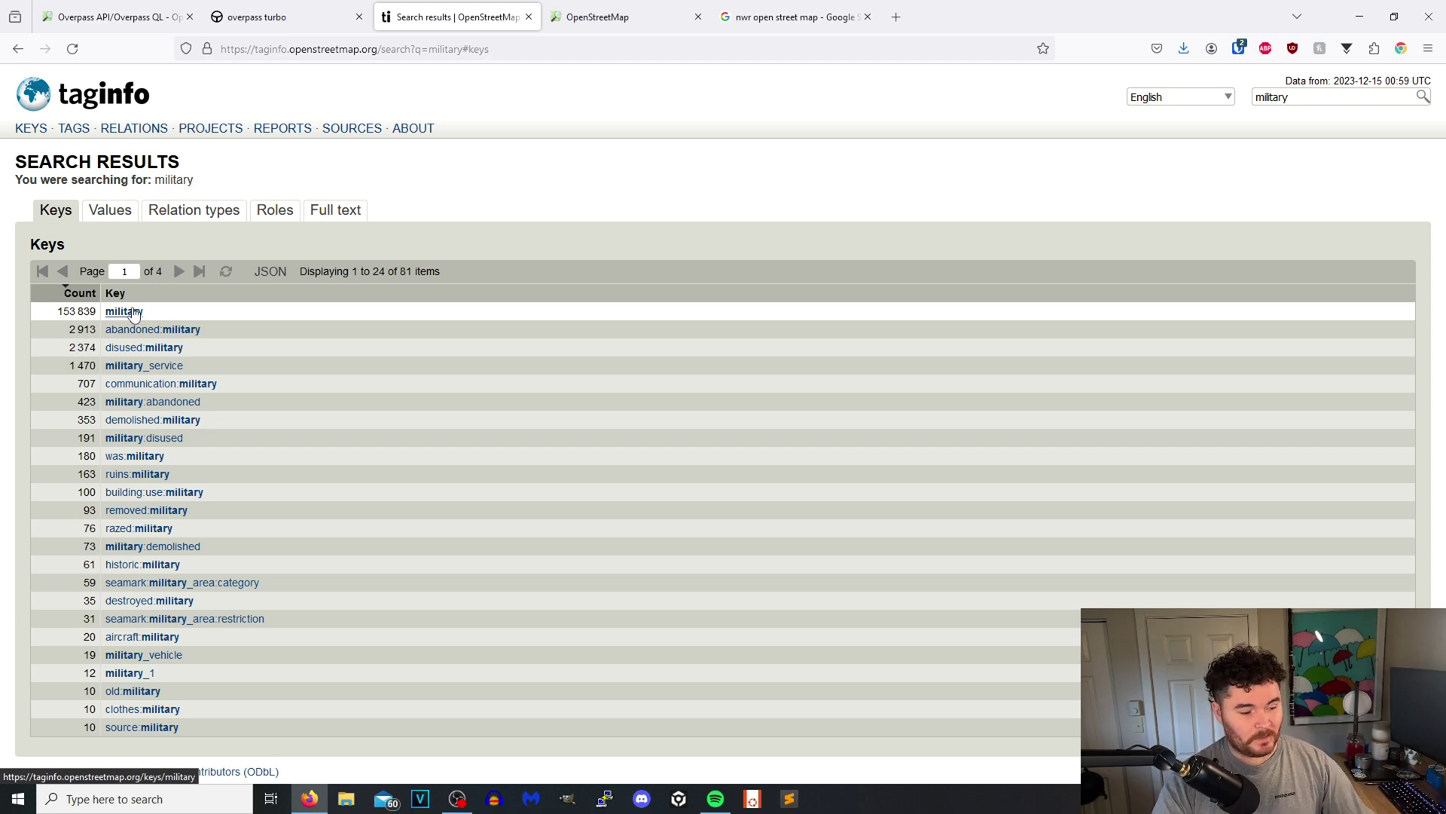
pyautogui.click(117, 316)
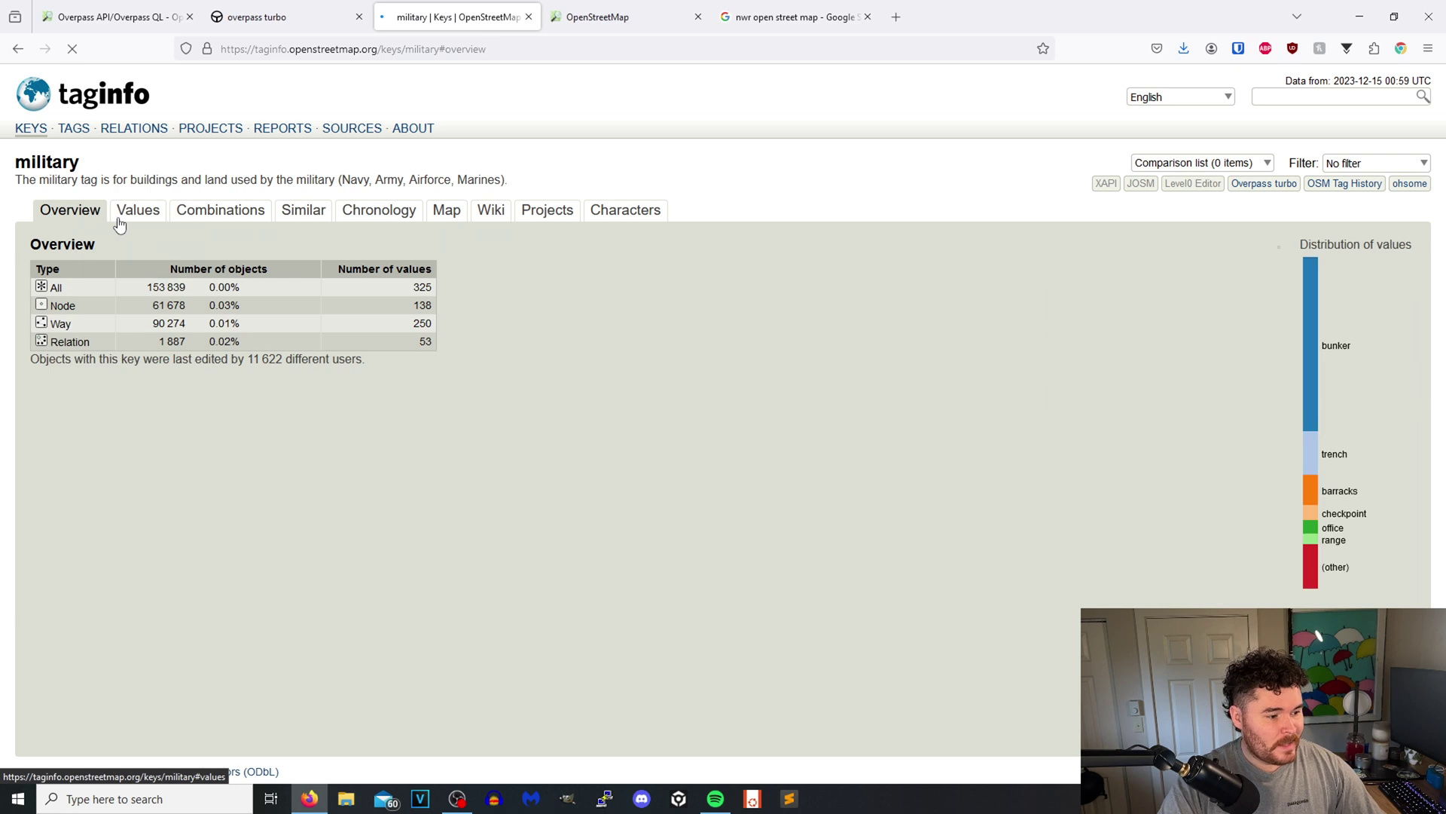
pyautogui.click(136, 213)
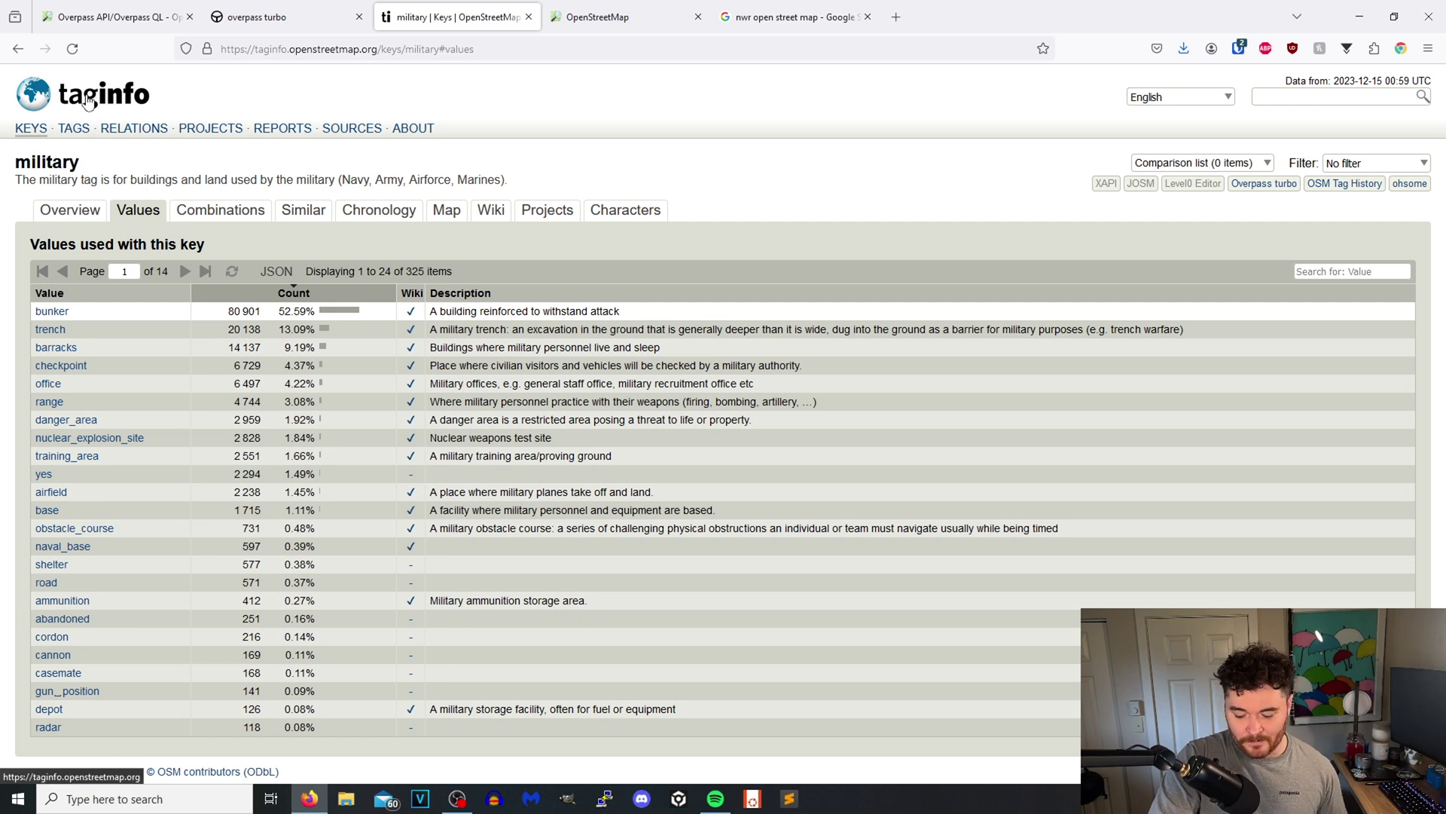
pyautogui.click(73, 221)
pyautogui.click(28, 130)
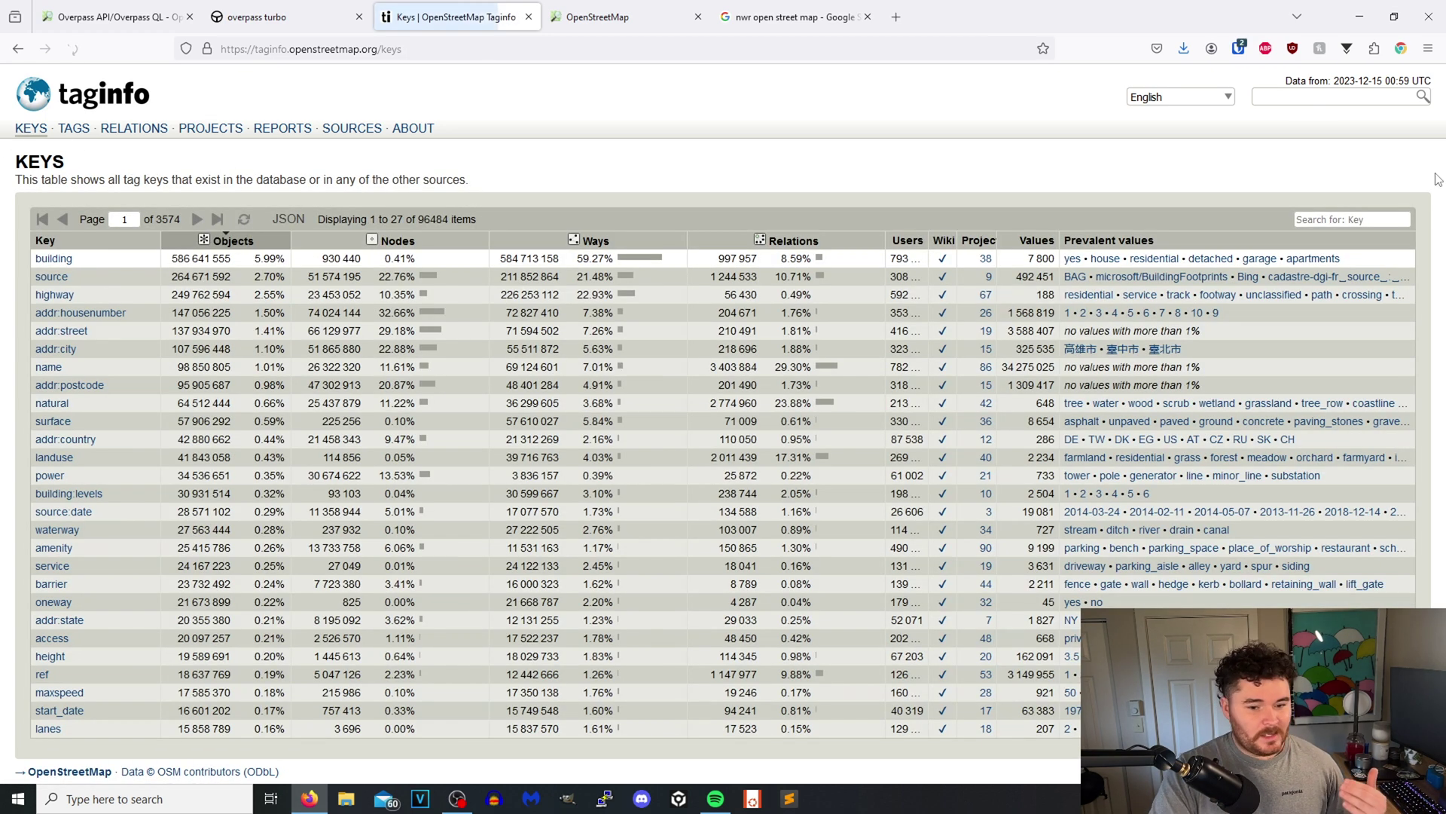
# Search 'military' again, reopen its values, select 'barracks' and return to Overpass Turbo
pyautogui.click(1285, 98)
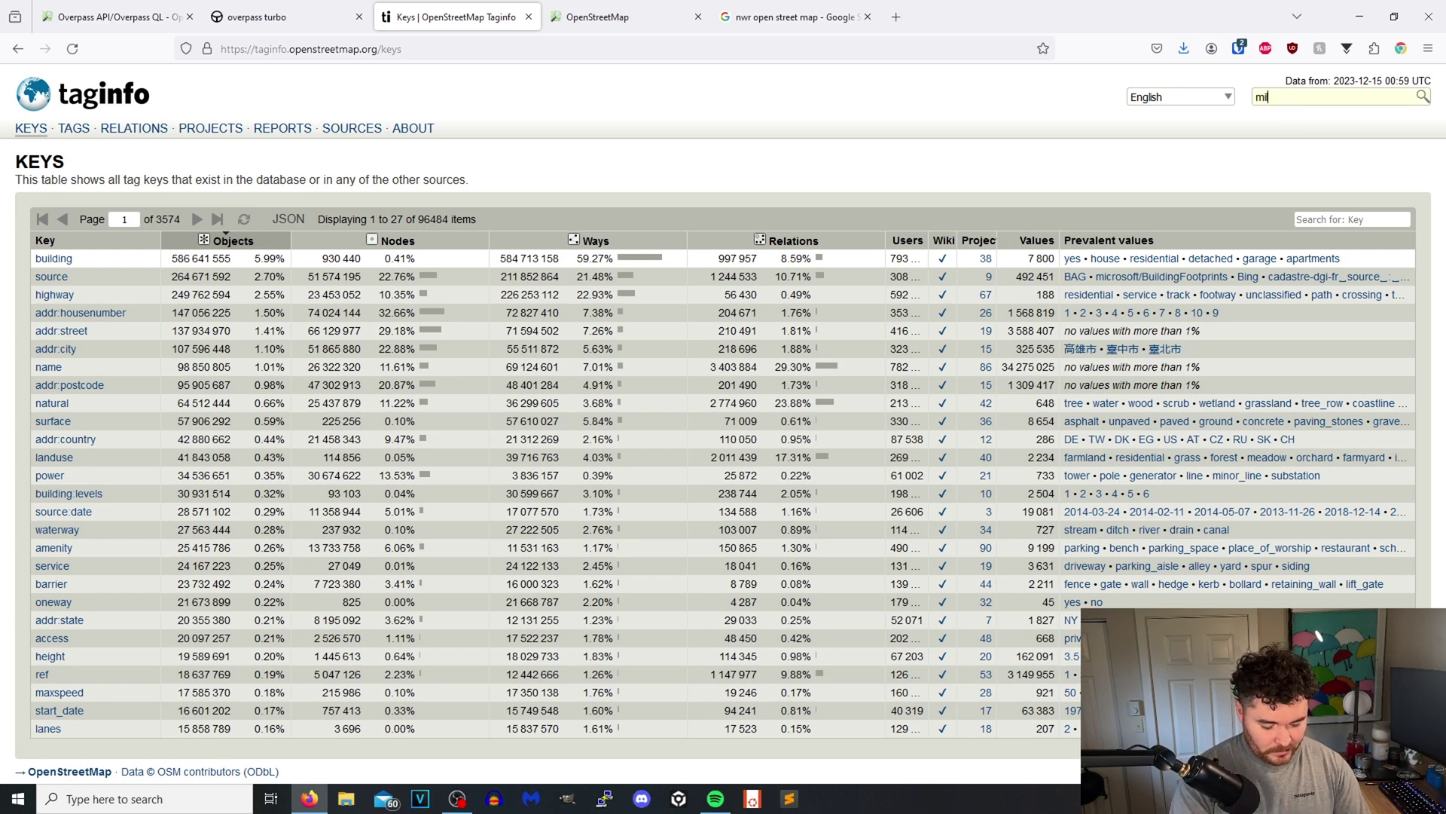
pyautogui.write('military')
pyautogui.press('Return')
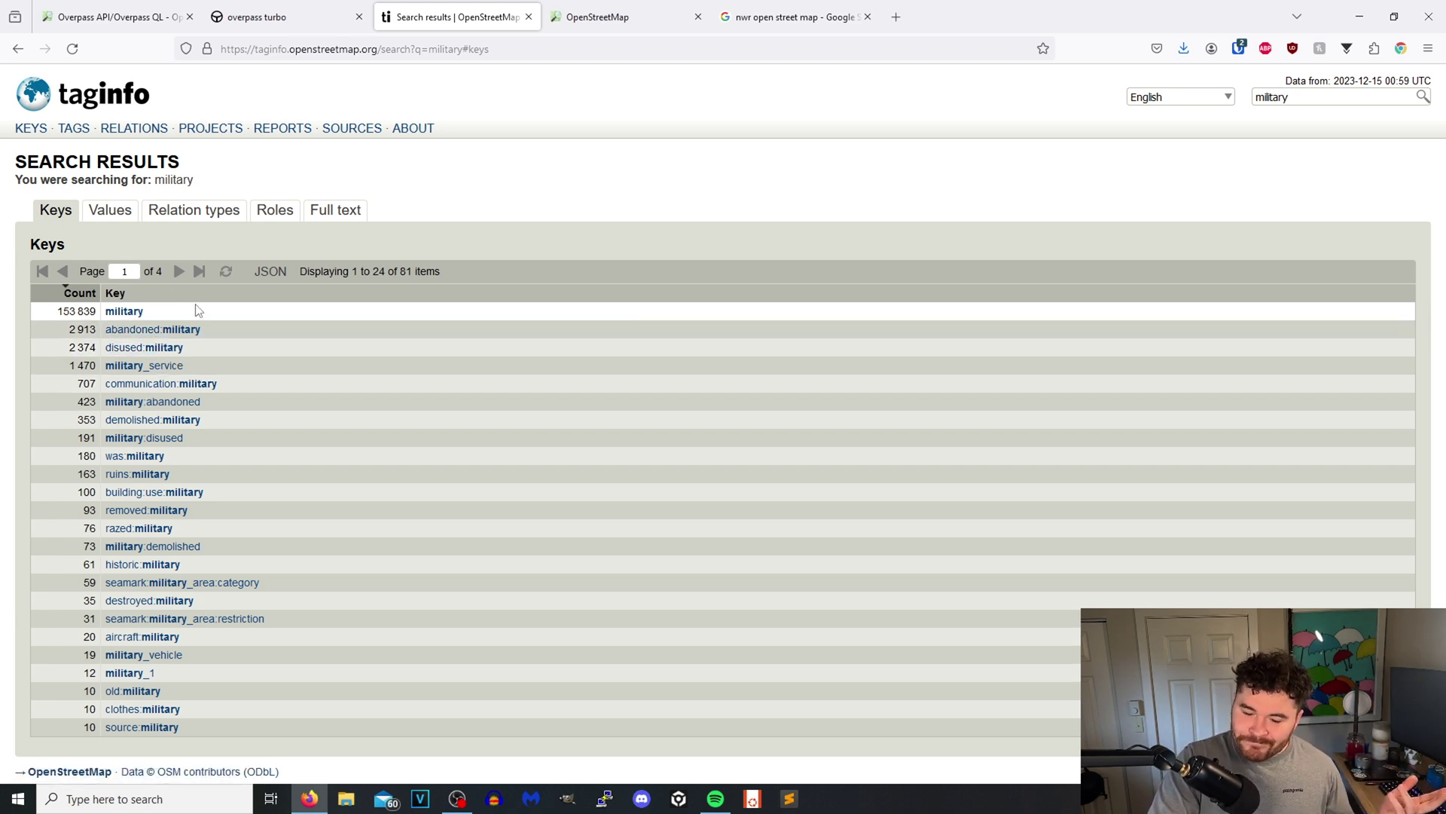
pyautogui.click(132, 315)
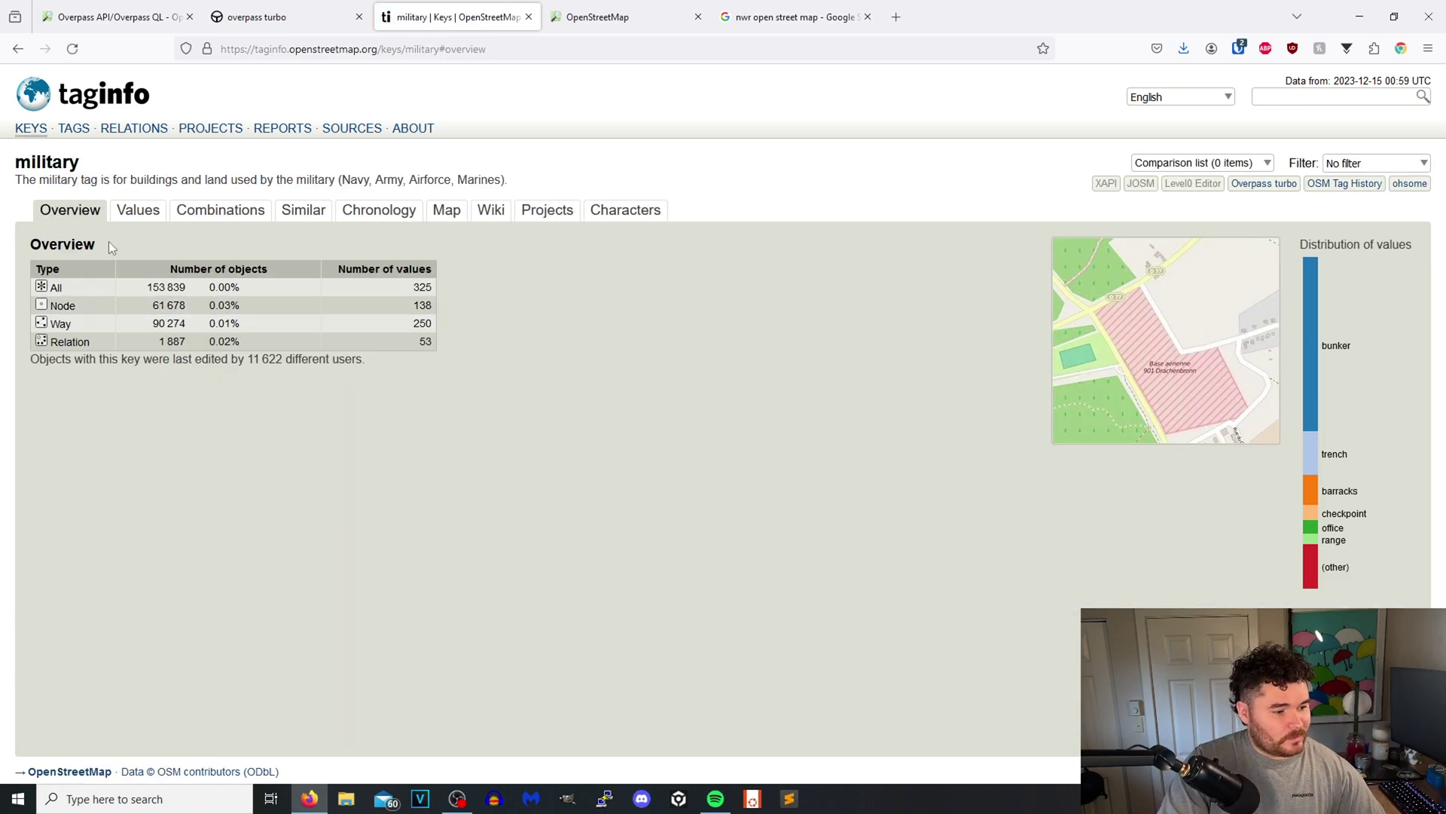
pyautogui.click(138, 211)
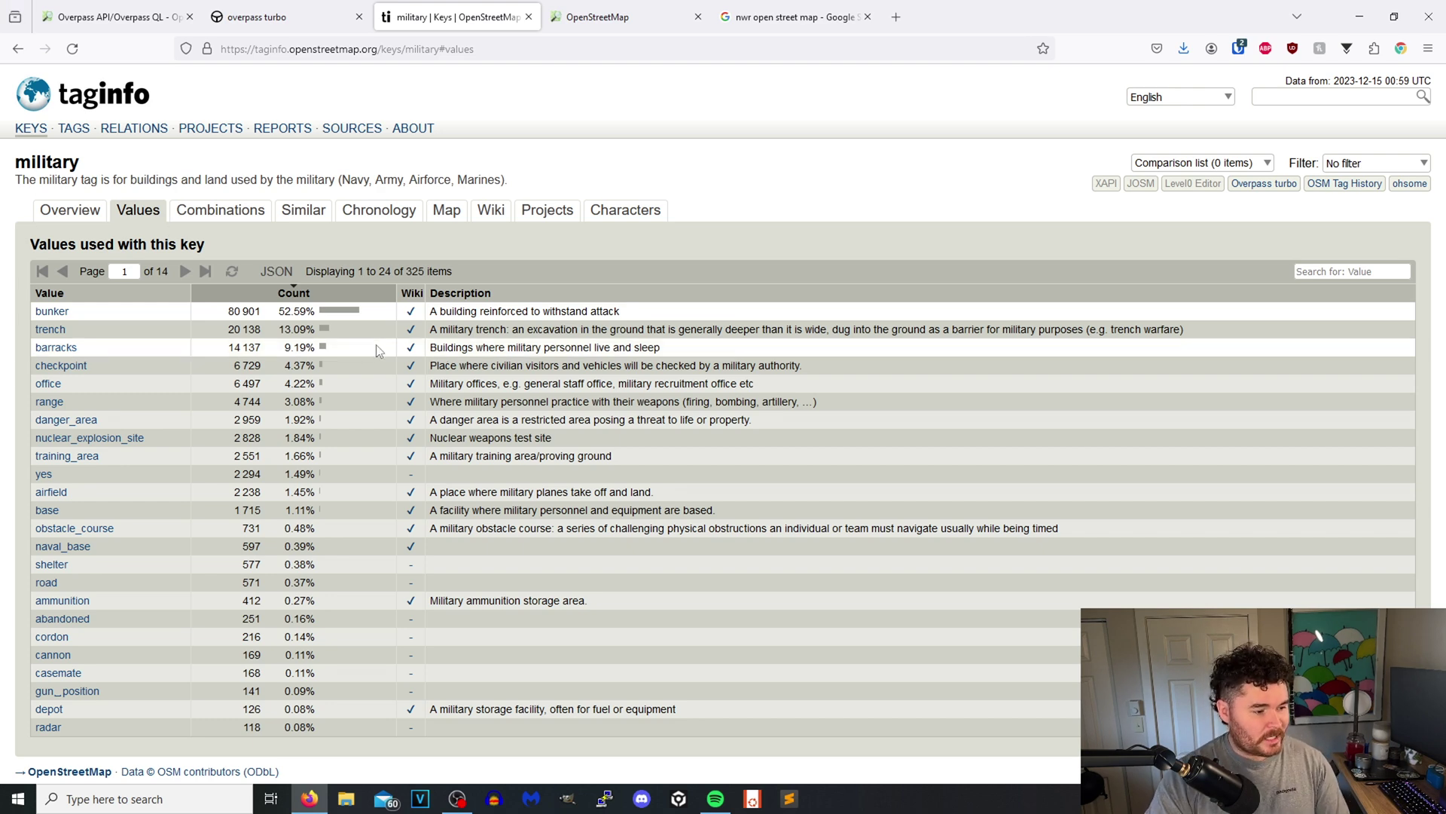
pyautogui.moveTo(79, 348); pyautogui.dragTo(37, 343)
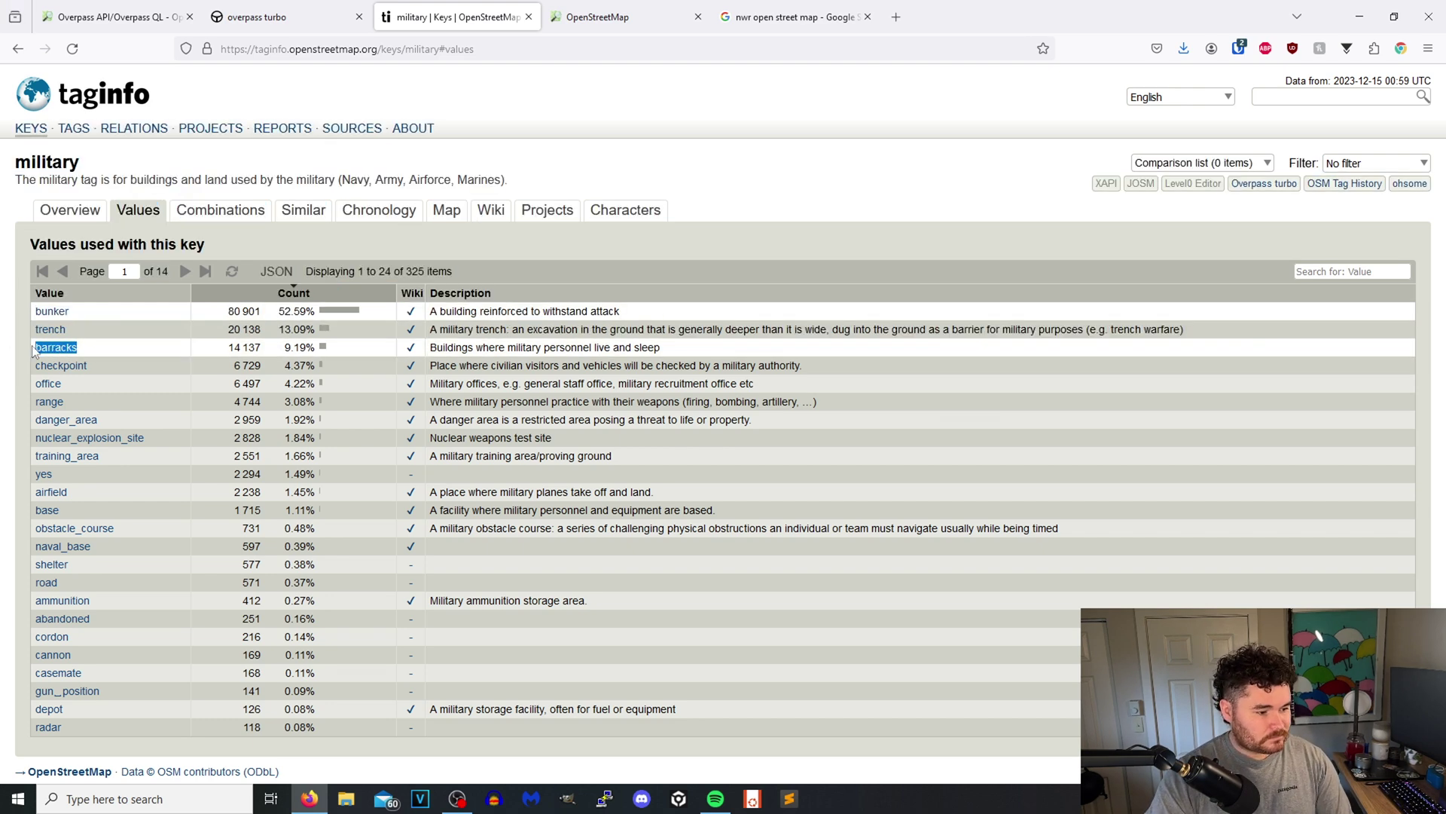
pyautogui.click(288, 11)
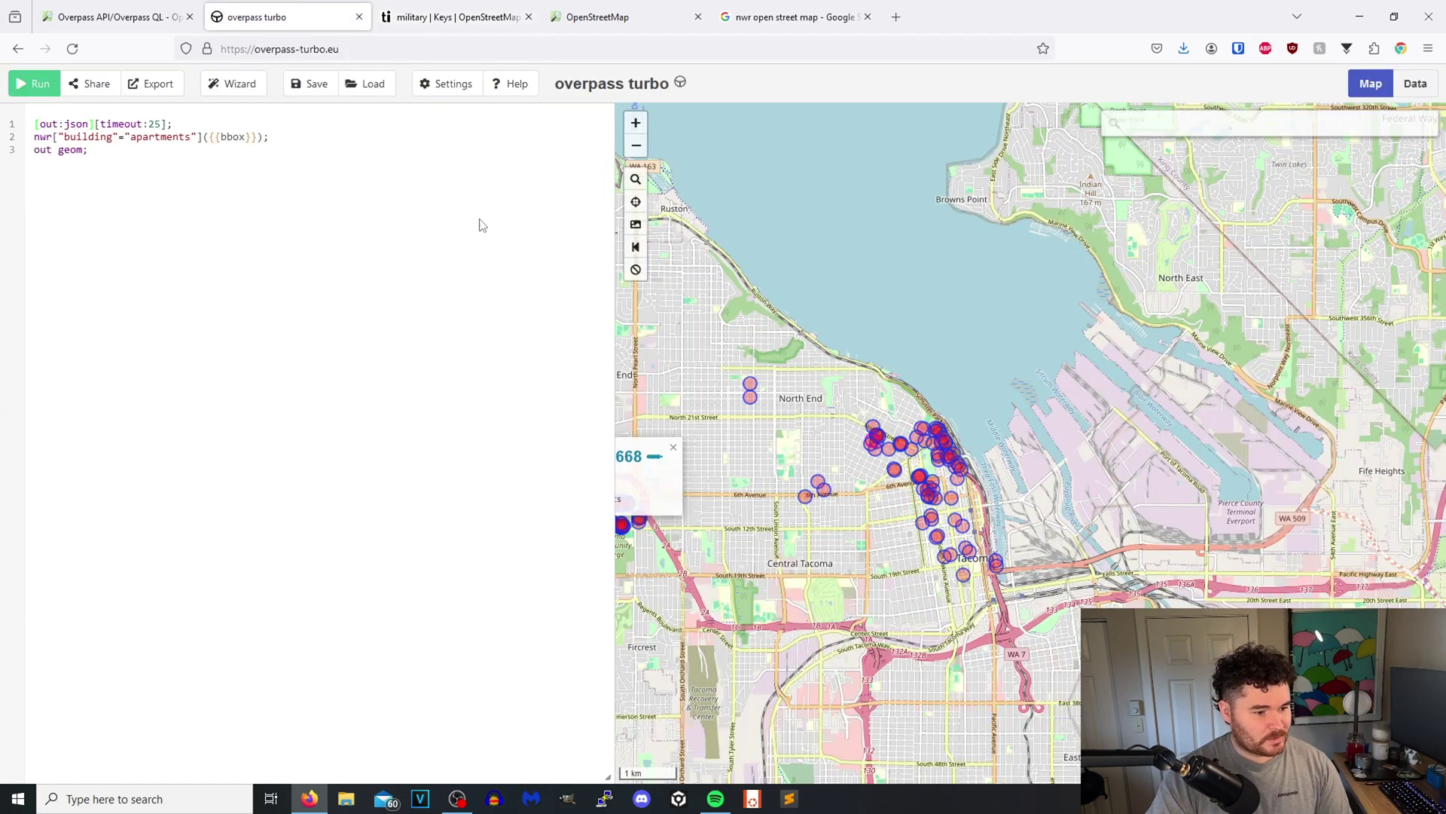
# Use the wizard to replace the apartments query with military=barracks and run it
pyautogui.click(243, 83)
pyautogui.tripleClick(504, 534)
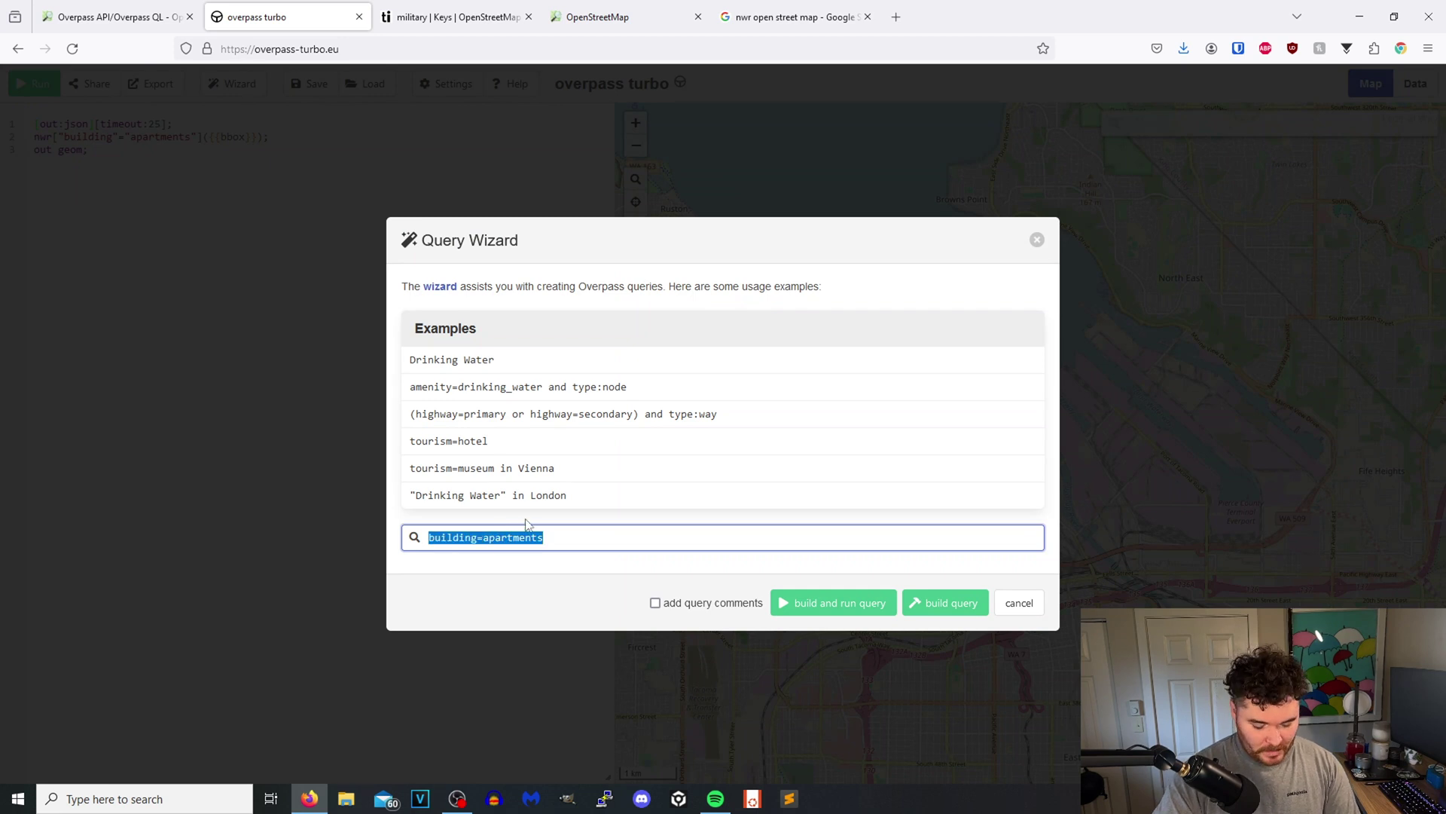
pyautogui.write('military')
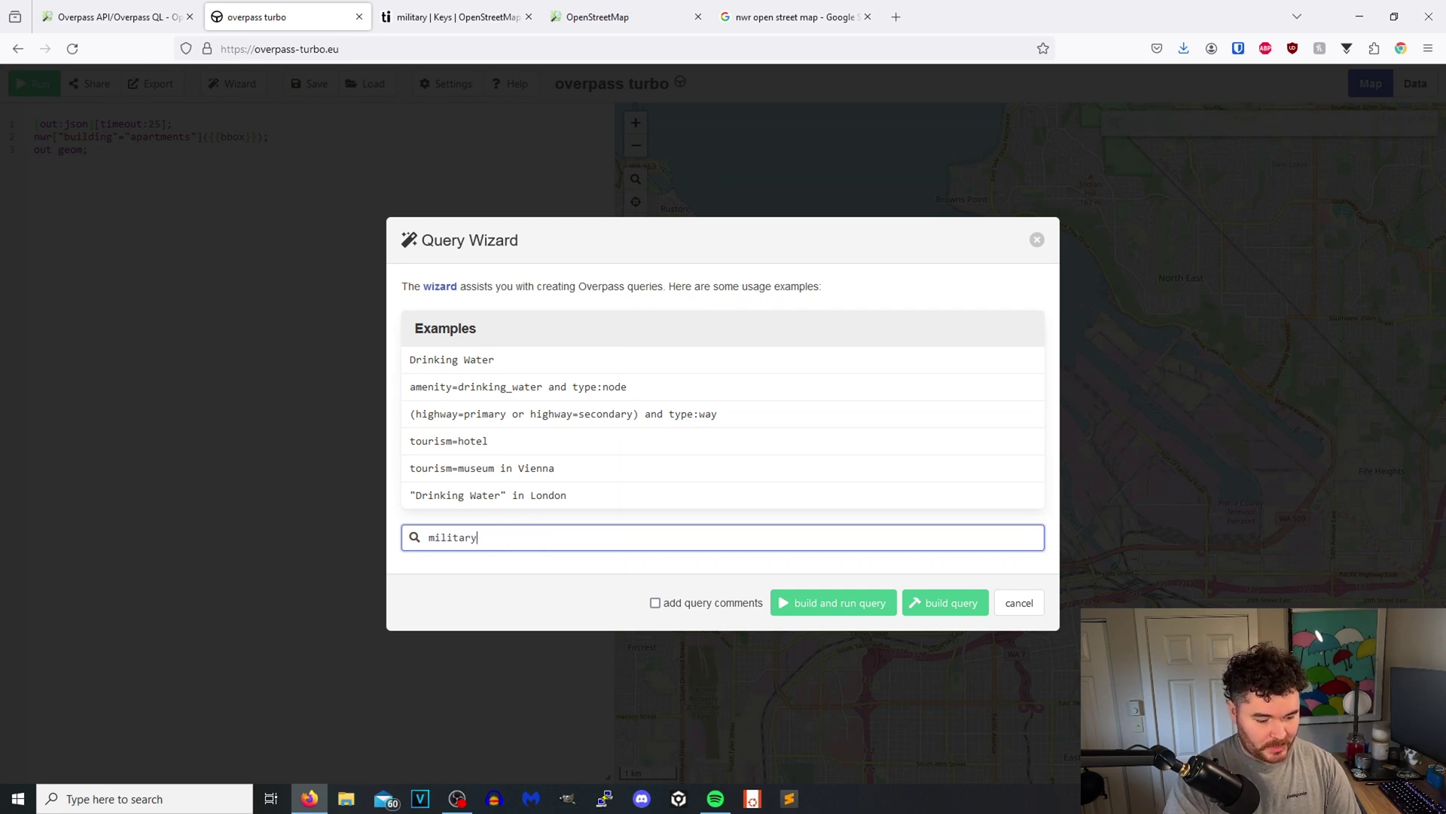
pyautogui.write('=barracks')
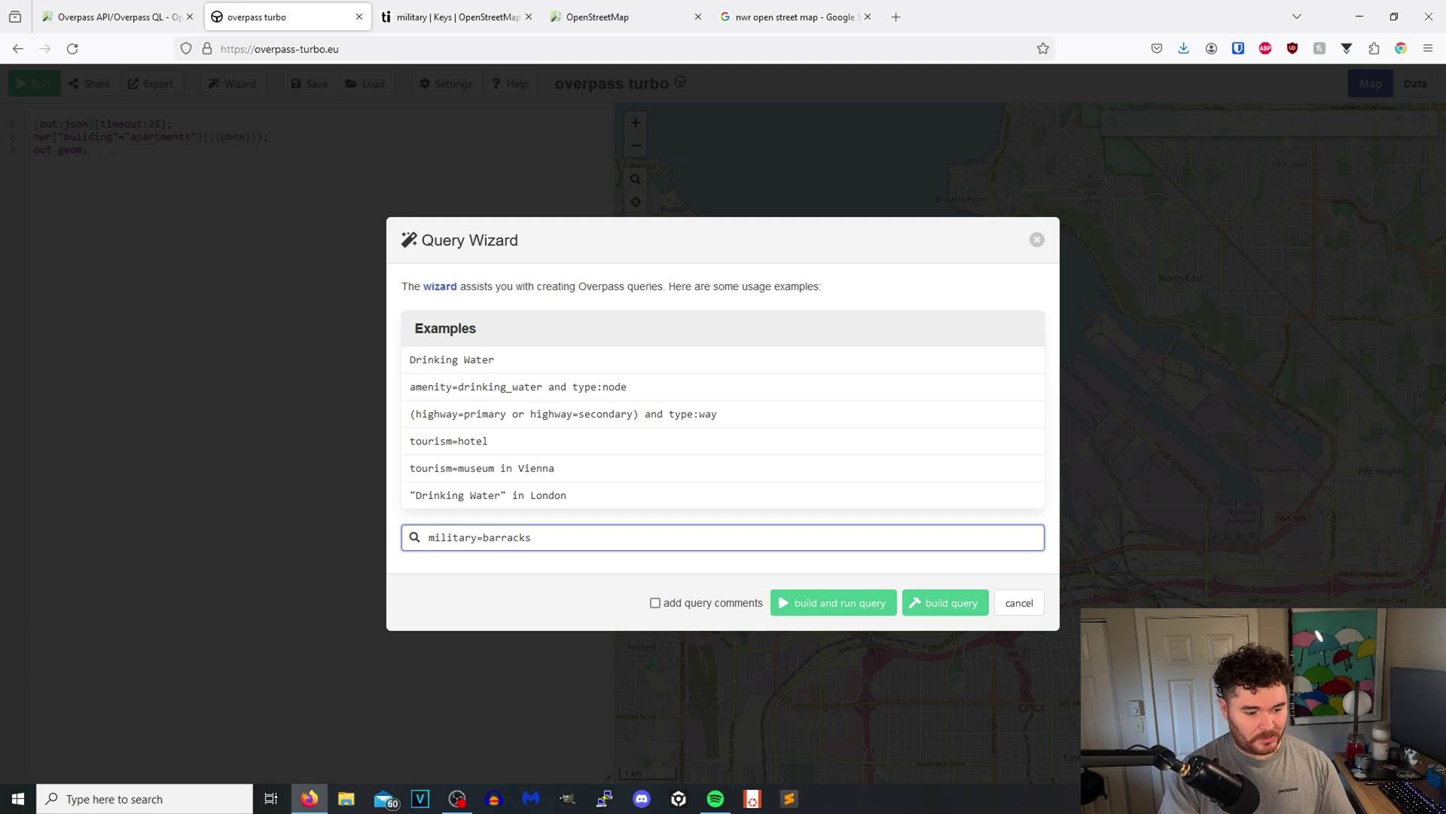
pyautogui.click(937, 602)
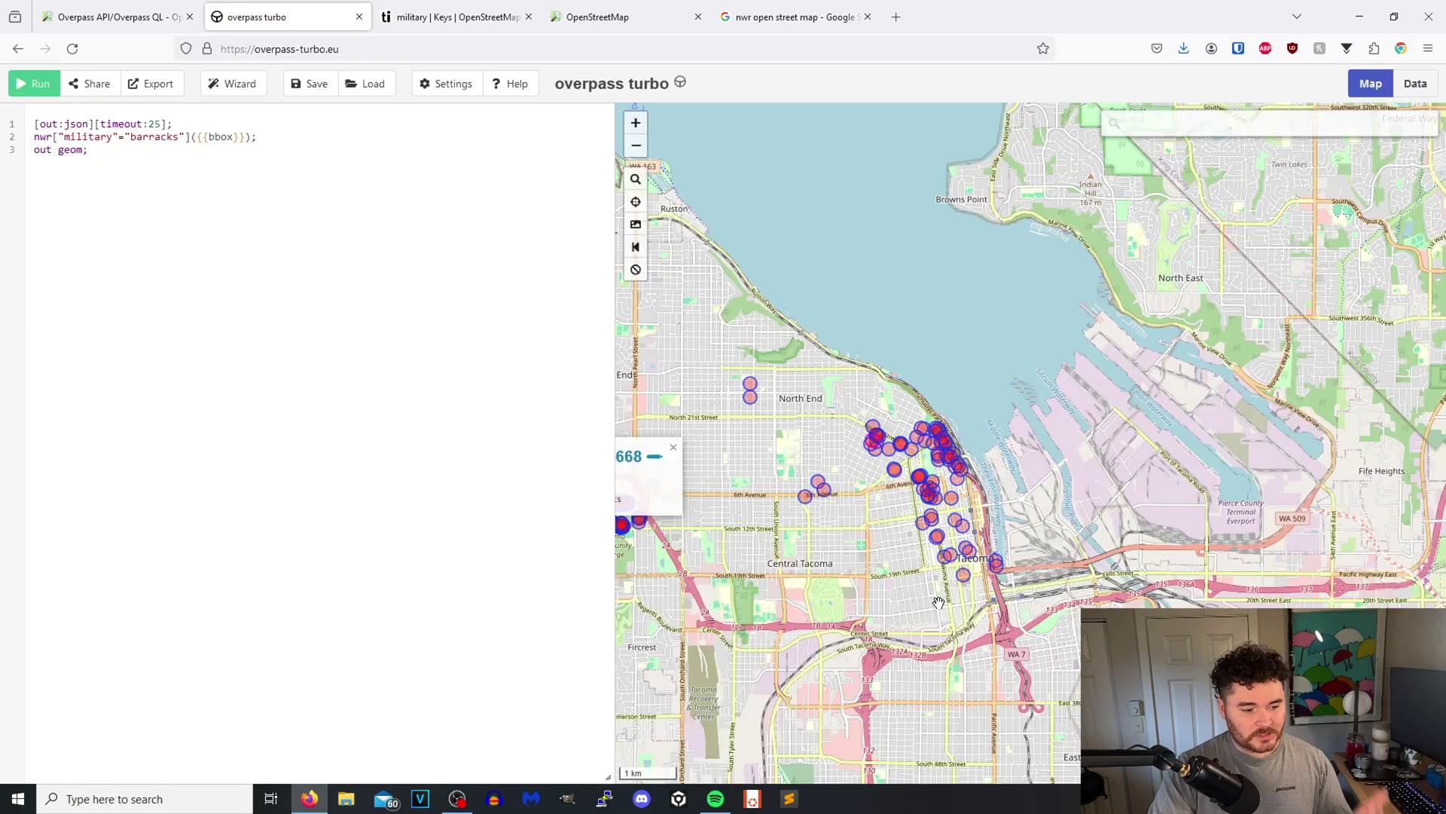
pyautogui.scroll(-5, 1162, 397)
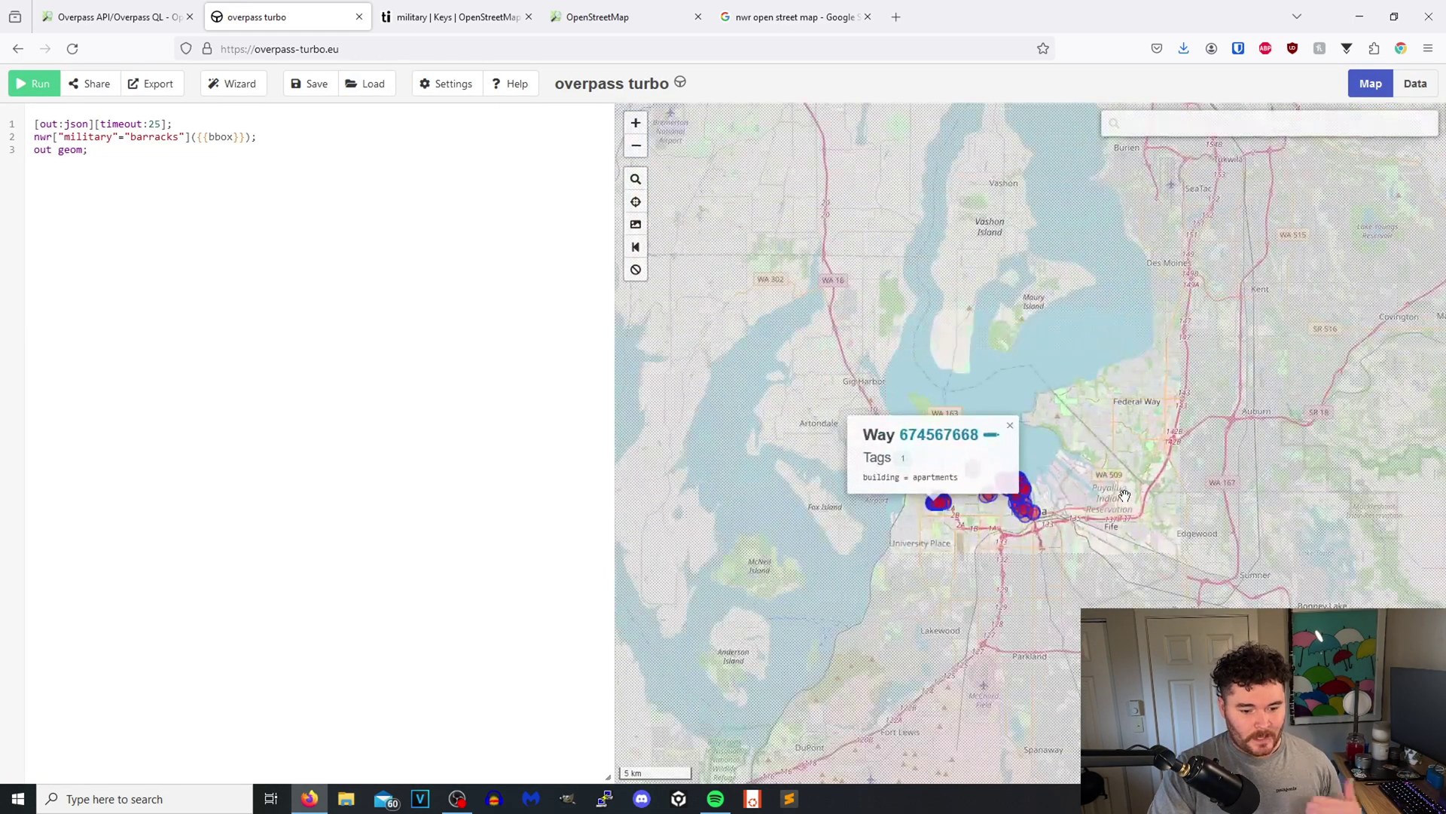
pyautogui.scroll(-2, 1162, 397)
pyautogui.scroll(-1, 1098, 500)
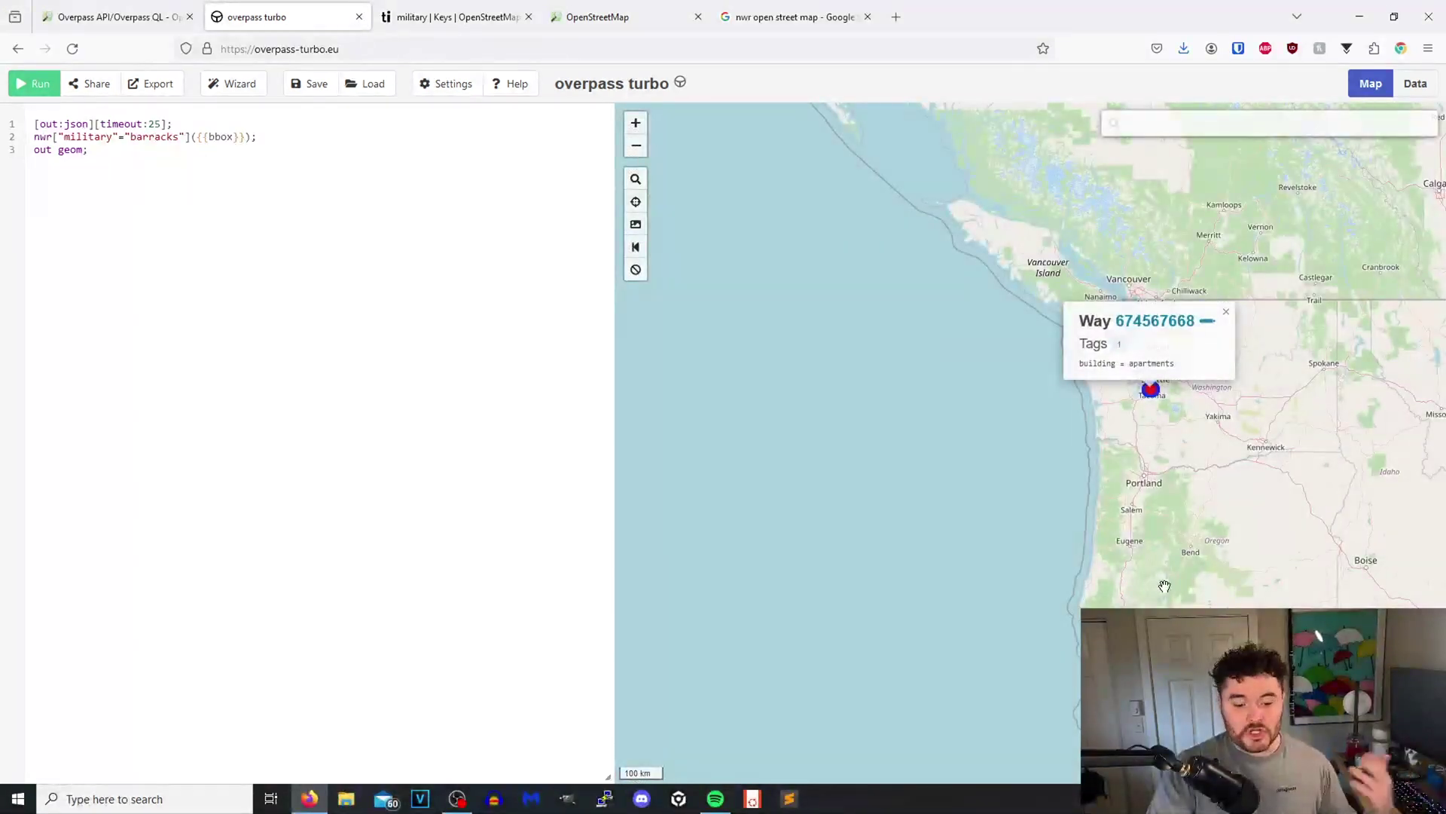
pyautogui.scroll(-1, 1111, 485)
pyautogui.scroll(-1, 1151, 498)
# Pan the map east across Europe and Turkey to Lebanon and Israel, then run the query
pyautogui.moveTo(1151, 498); pyautogui.dragTo(679, 497)
pyautogui.moveTo(1269, 523); pyautogui.dragTo(978, 494)
pyautogui.moveTo(1282, 454); pyautogui.dragTo(1071, 455)
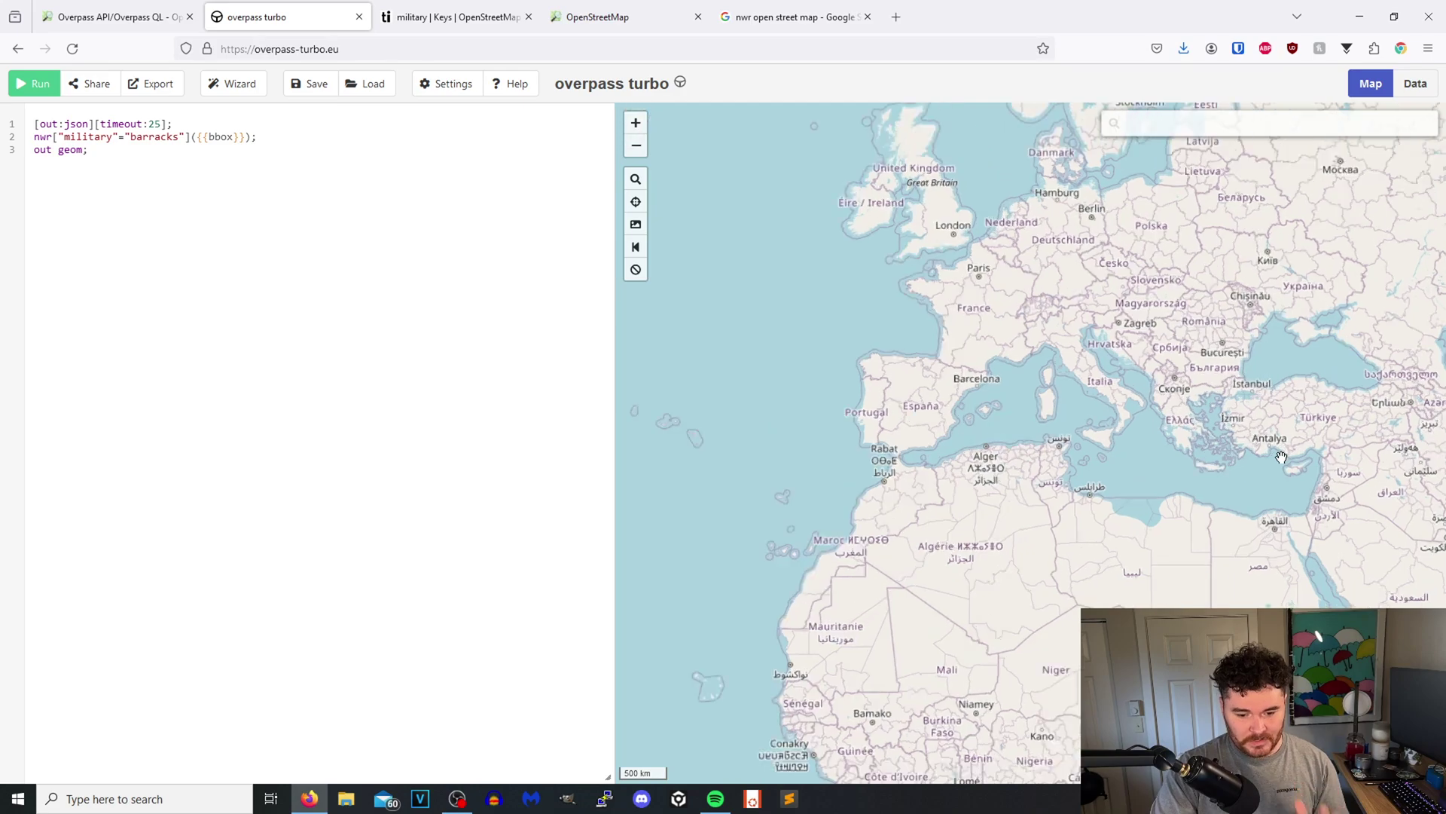
pyautogui.scroll(1, 1070, 454)
pyautogui.scroll(3, 1103, 449)
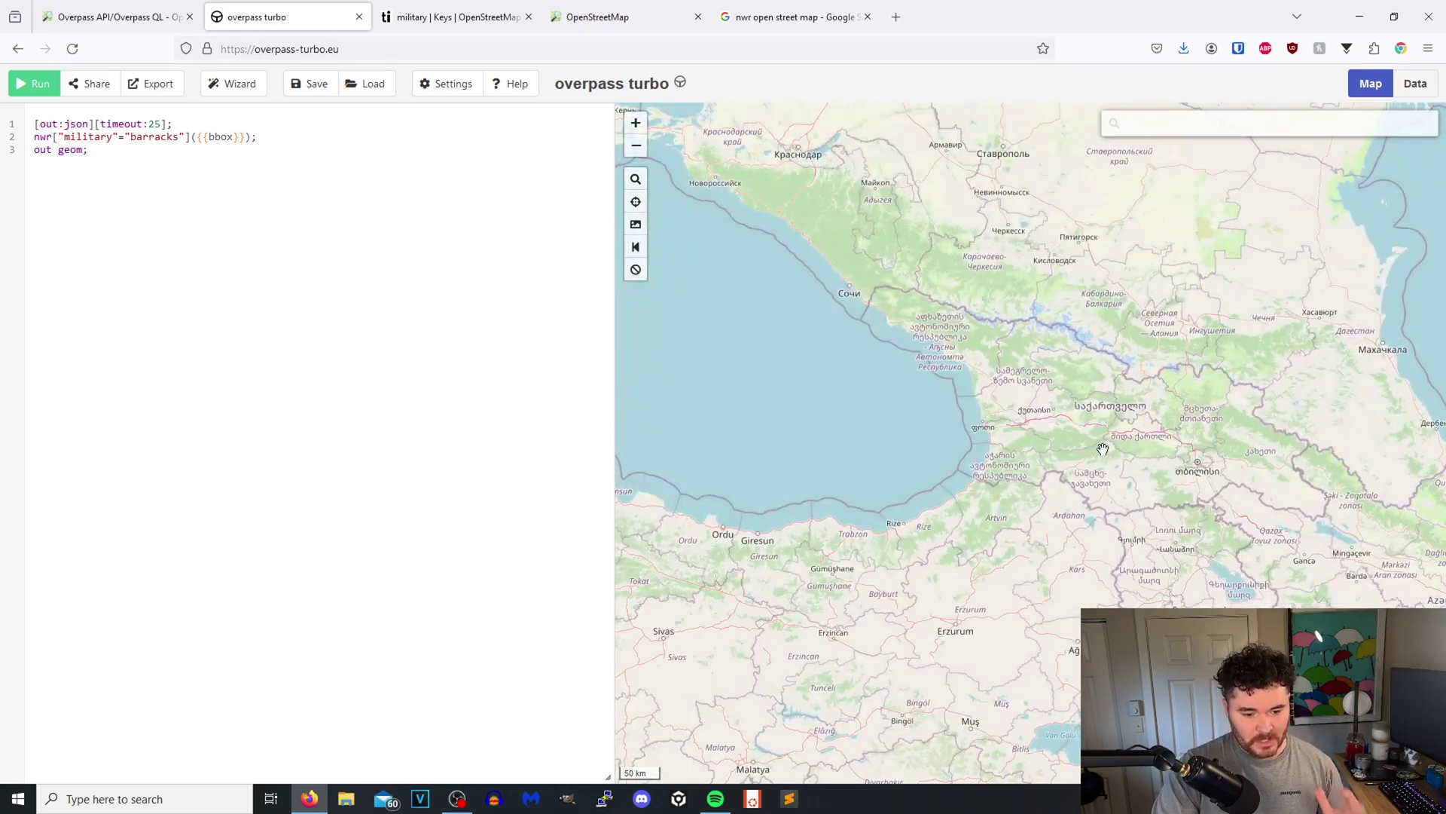
pyautogui.scroll(-2, 1063, 473)
pyautogui.scroll(-1, 1056, 573)
pyautogui.moveTo(1055, 572); pyautogui.dragTo(1150, 384)
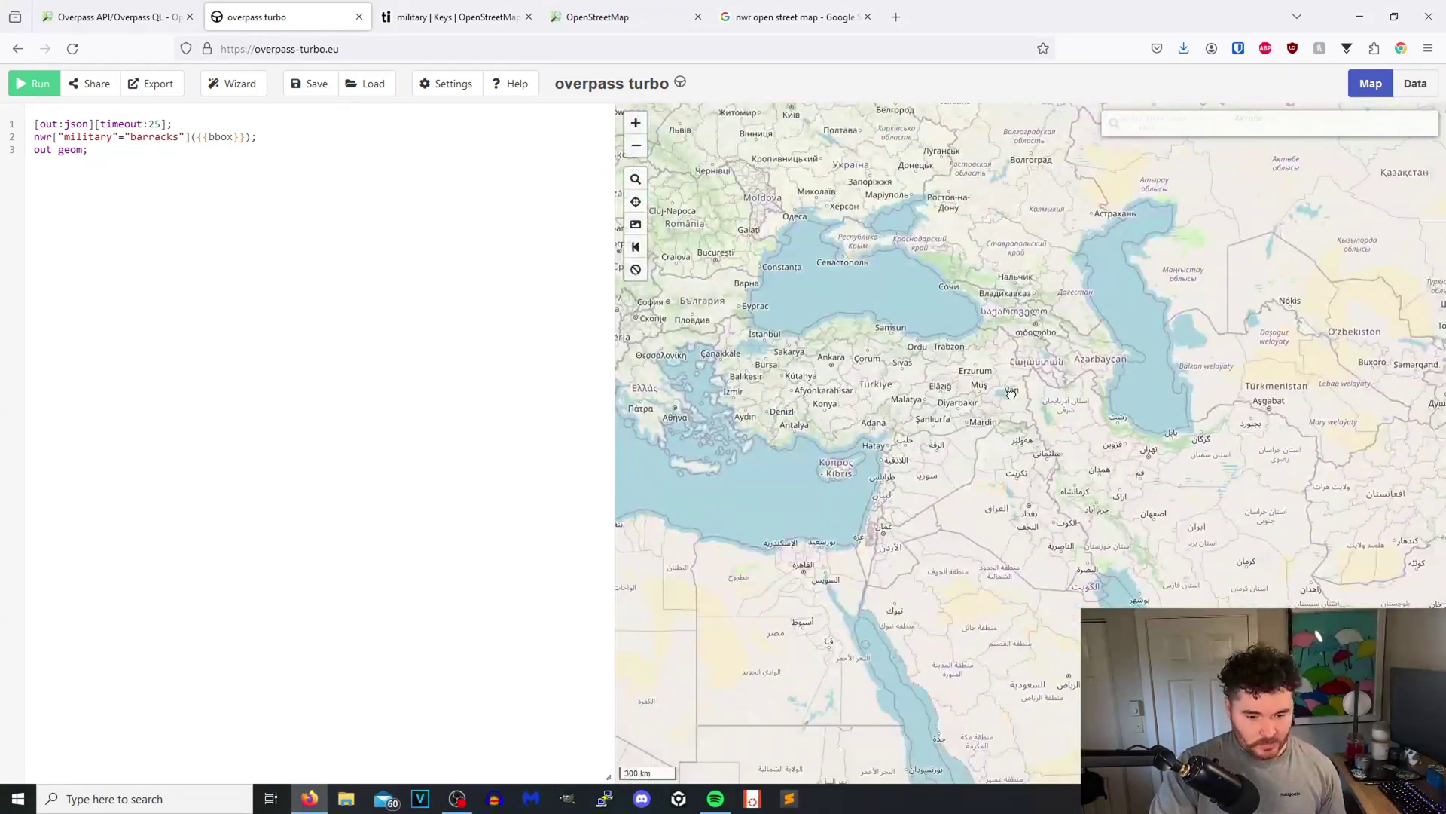
pyautogui.scroll(3, 984, 502)
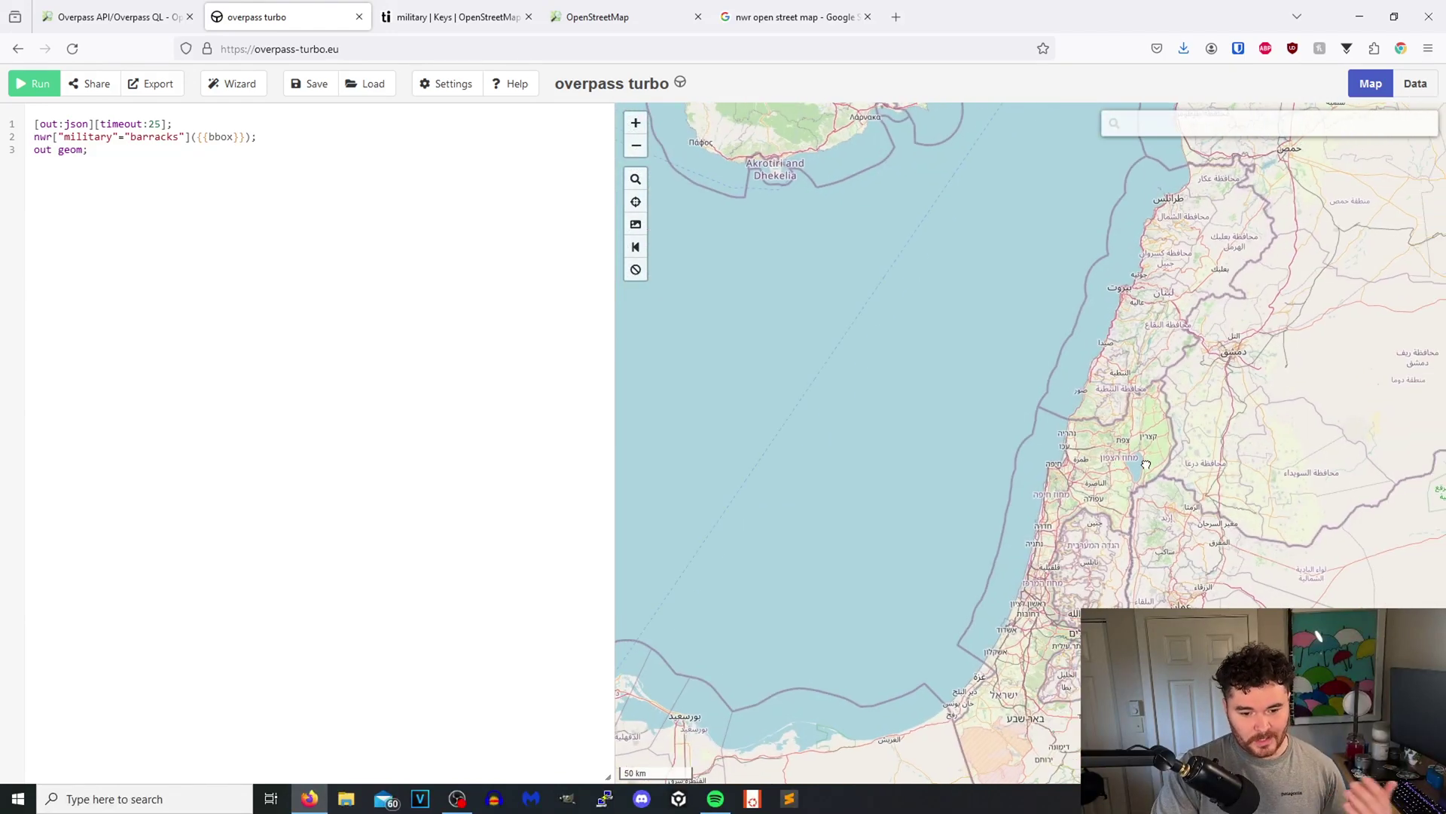
pyautogui.moveTo(1156, 449)
pyautogui.mouseDown()
pyautogui.moveTo(1098, 464)
pyautogui.moveTo(1058, 404)
pyautogui.mouseUp()
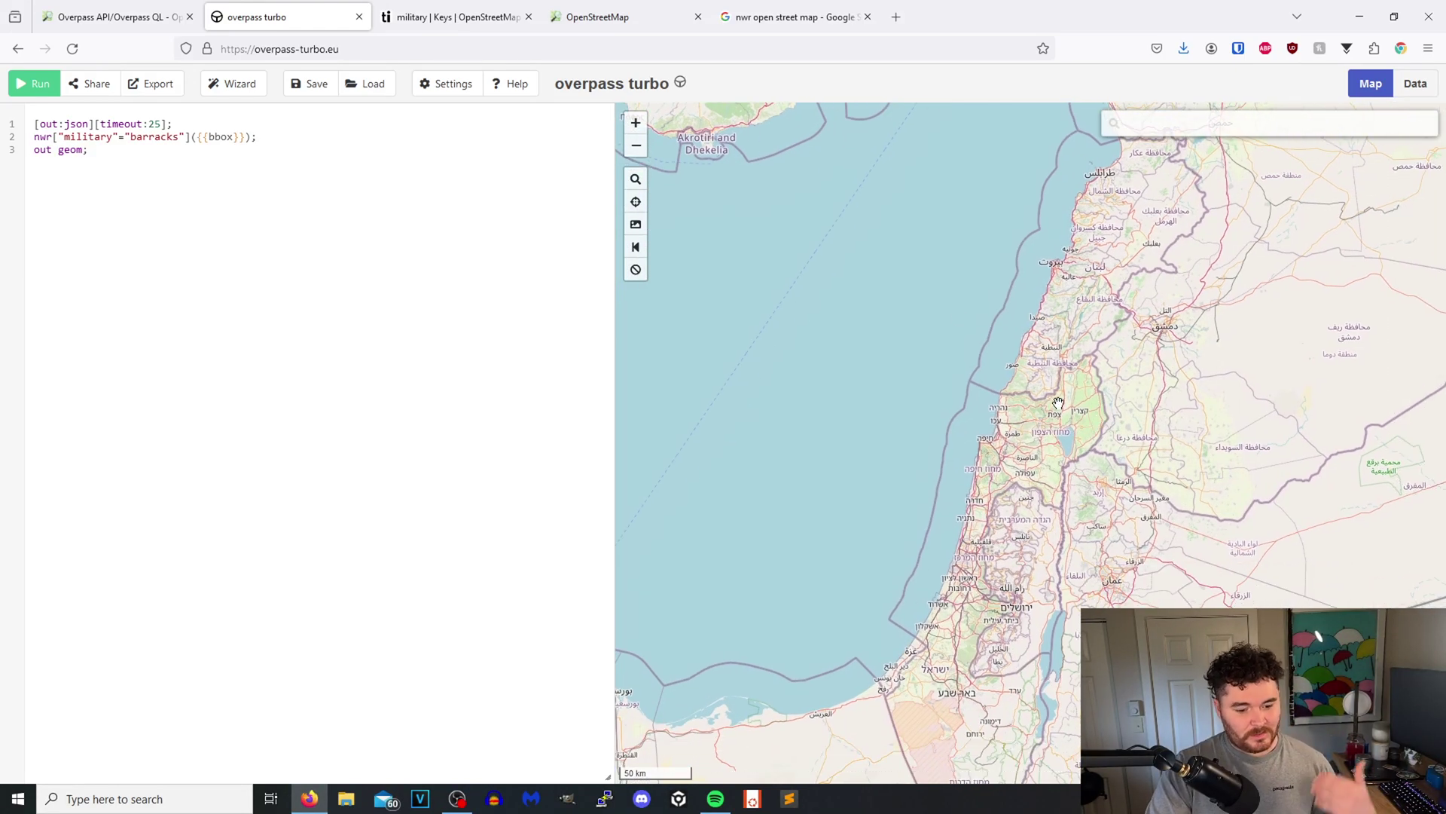
pyautogui.click(35, 86)
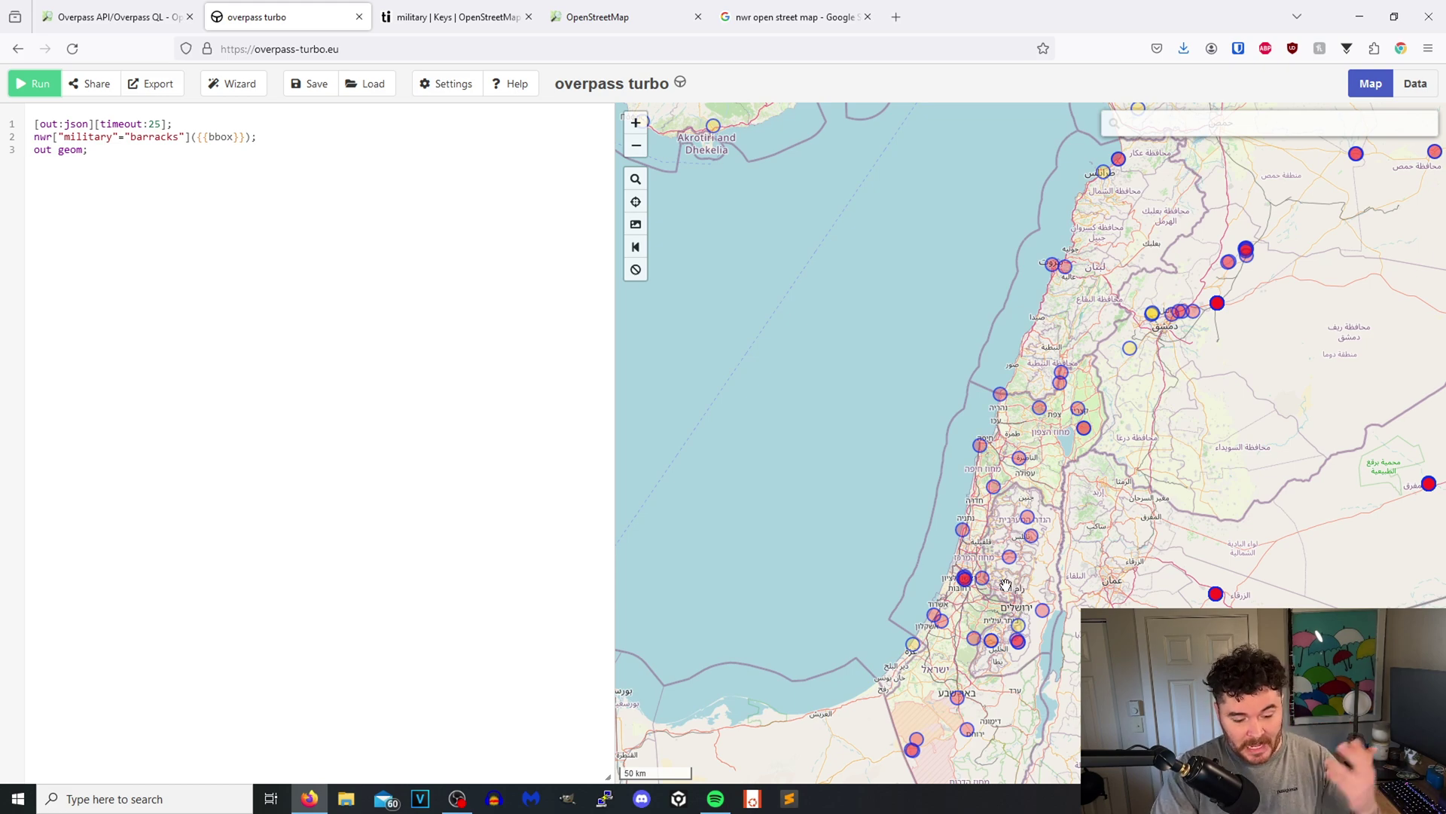
pyautogui.scroll(2, 961, 610)
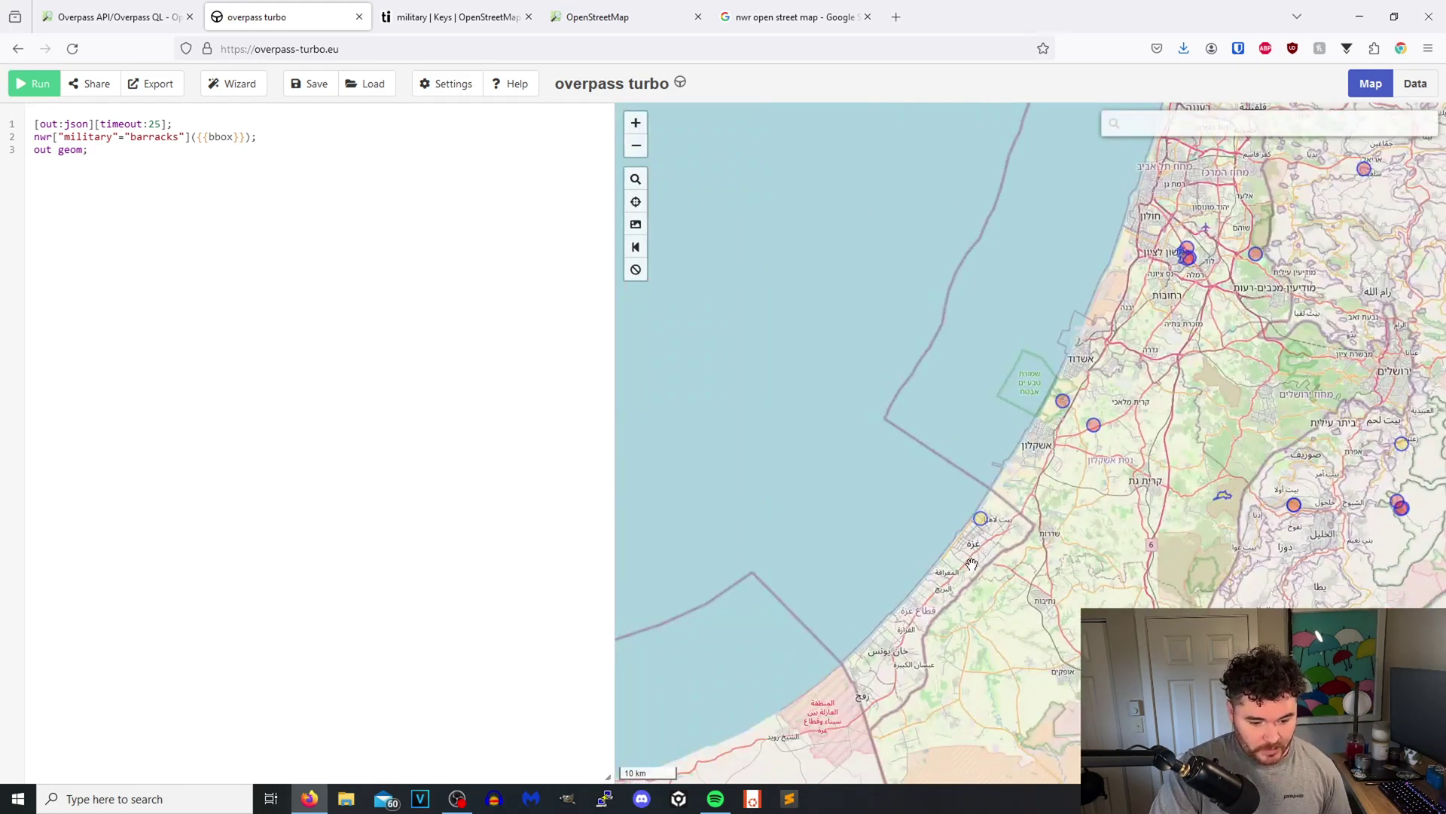
pyautogui.scroll(3, 959, 515)
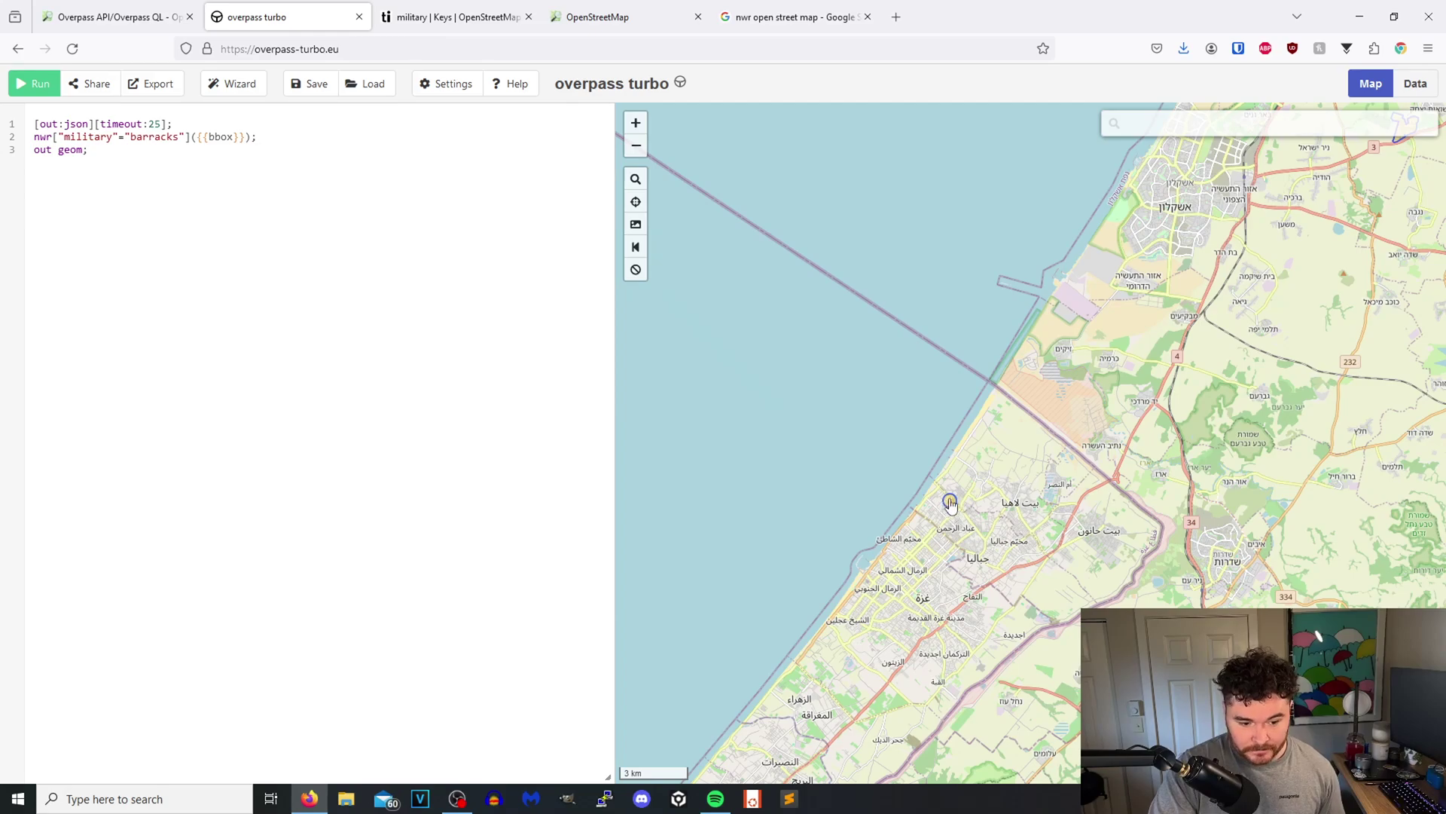
# Open the Hamas Rocket Launcher barracks node's popup in Gaza to read its tags
pyautogui.click(950, 504)
pyautogui.scroll(2, 953, 520)
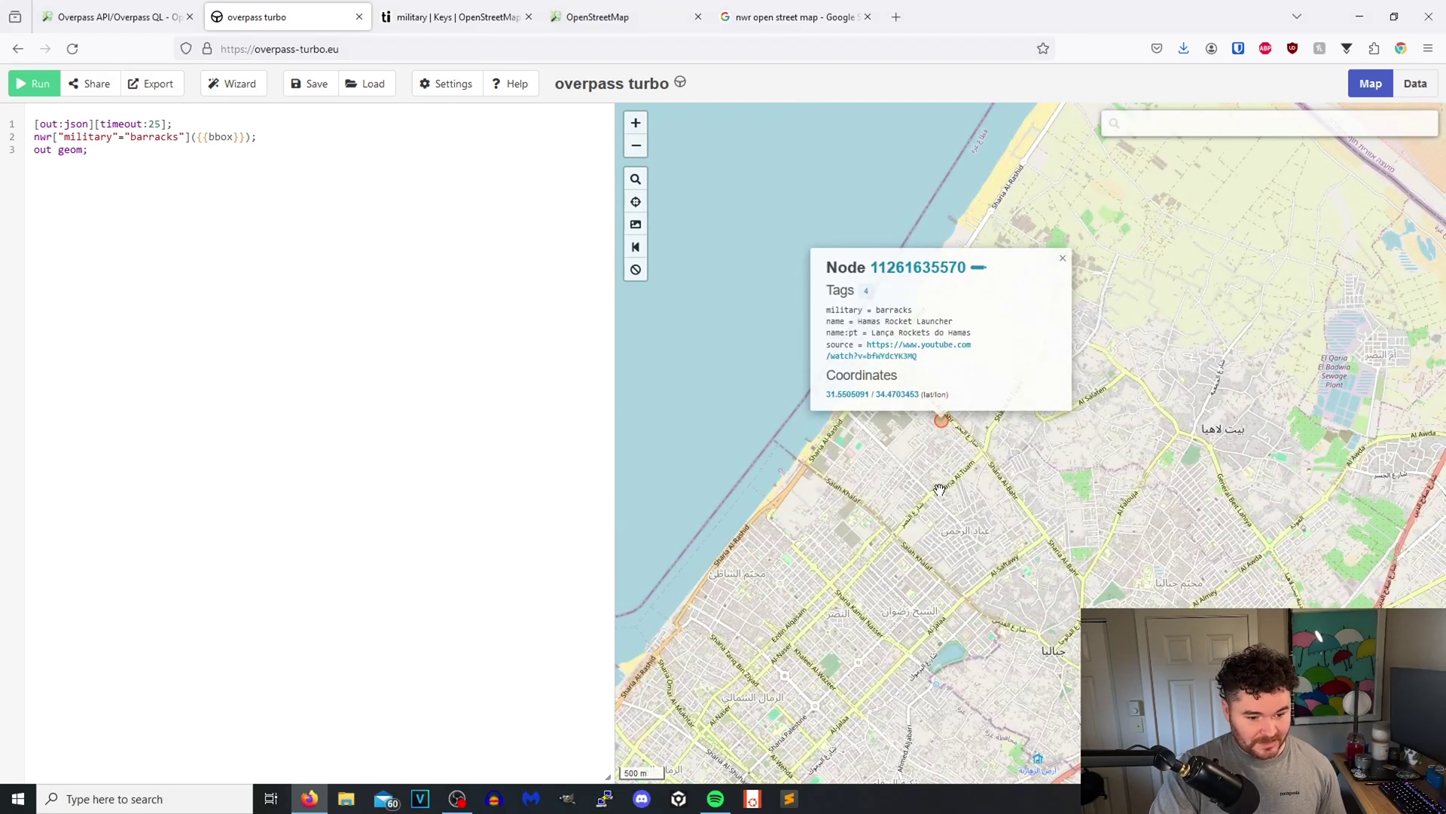
pyautogui.scroll(2, 939, 488)
pyautogui.scroll(1, 940, 474)
pyautogui.scroll(2, 946, 418)
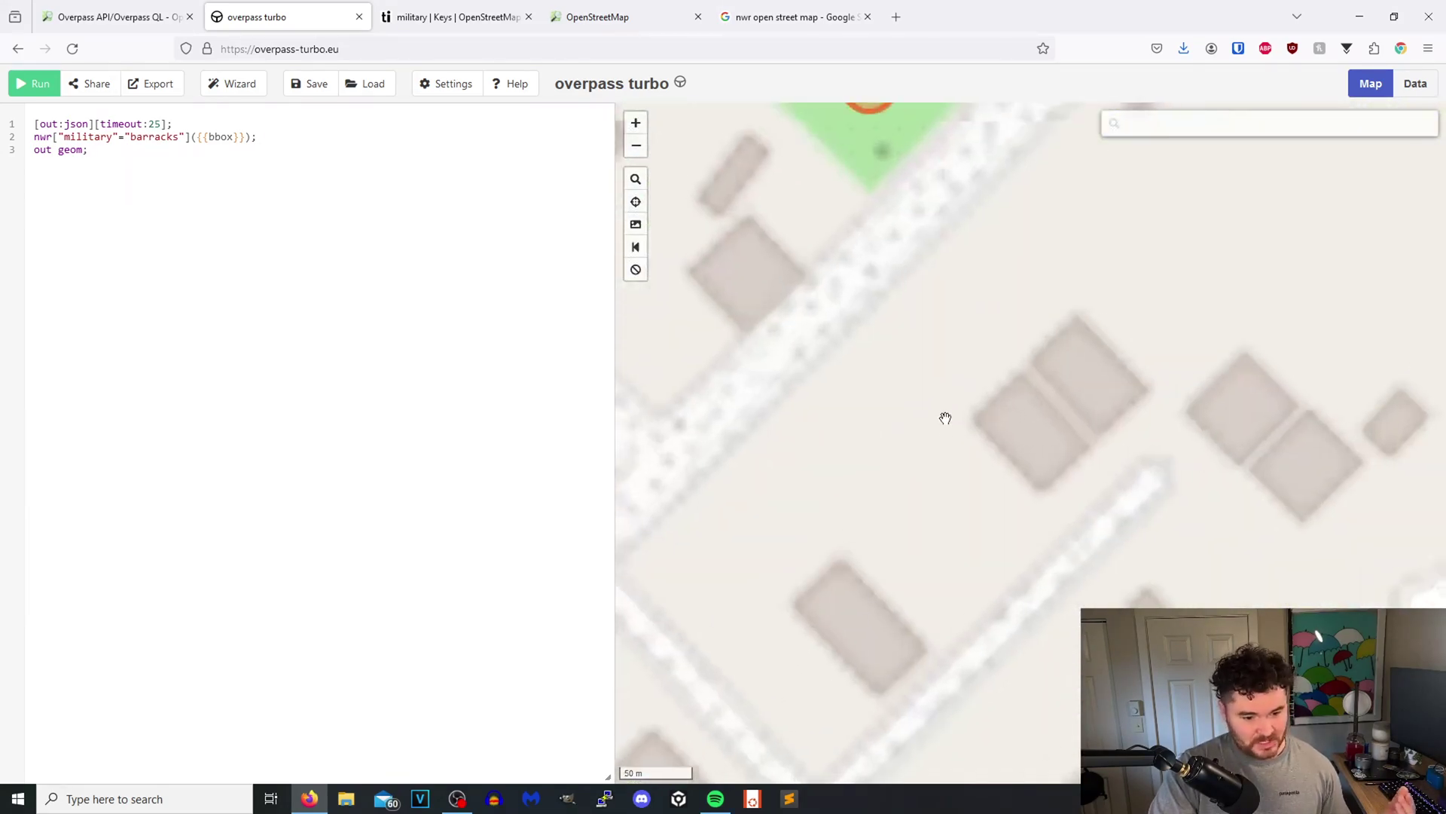
pyautogui.scroll(-2, 962, 423)
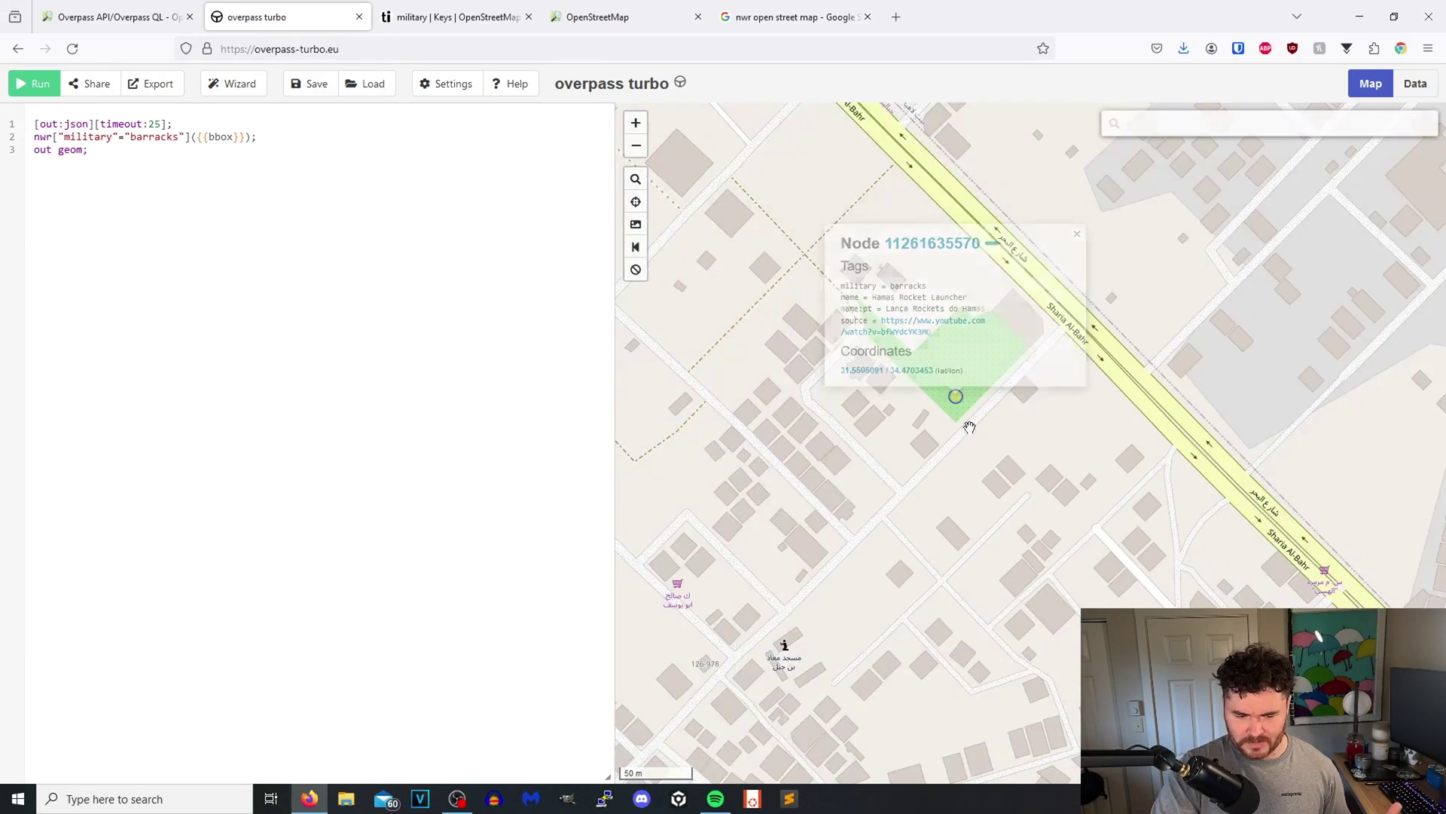
pyautogui.click(955, 402)
pyautogui.click(956, 396)
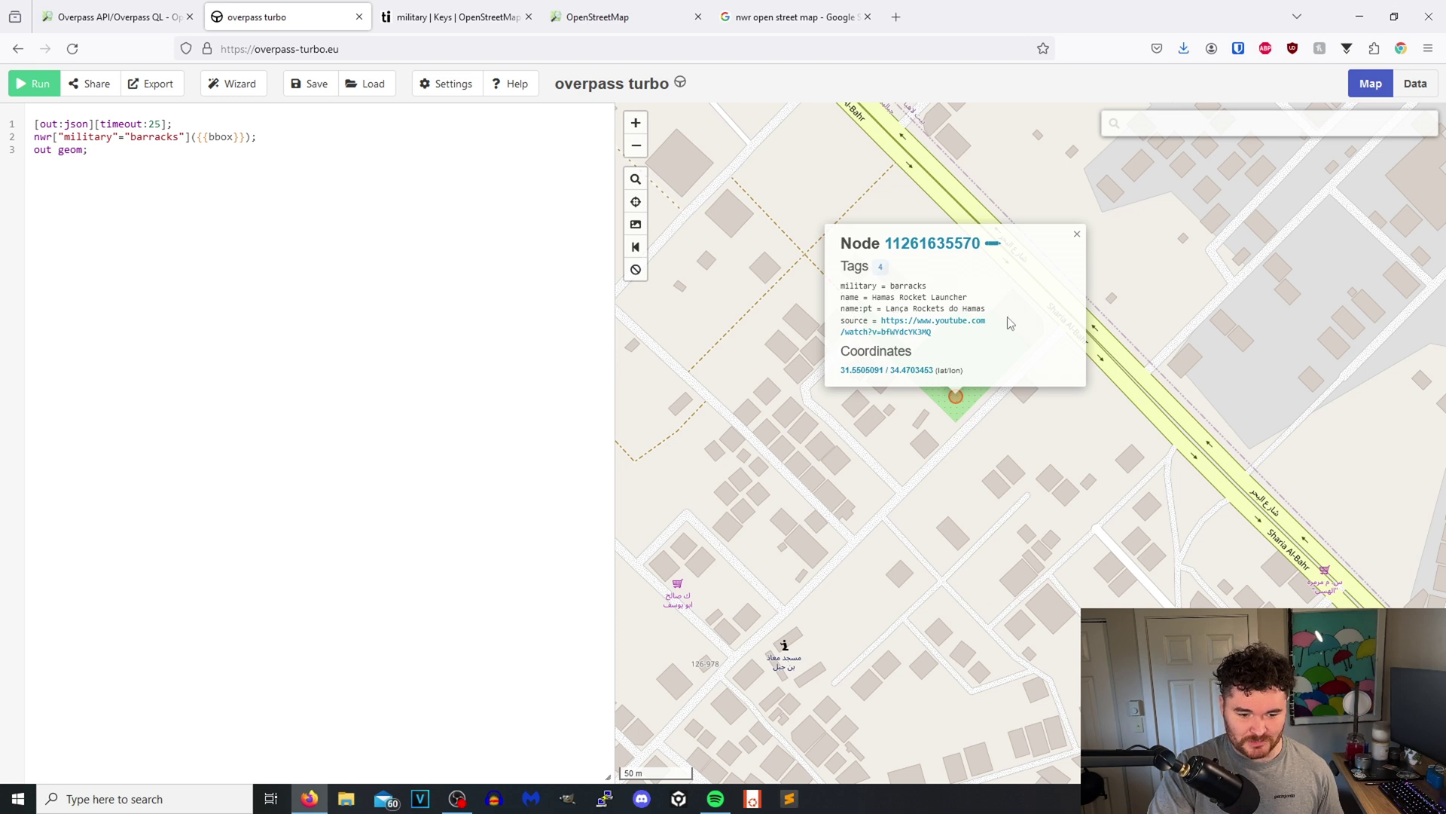
pyautogui.rightClick(967, 331)
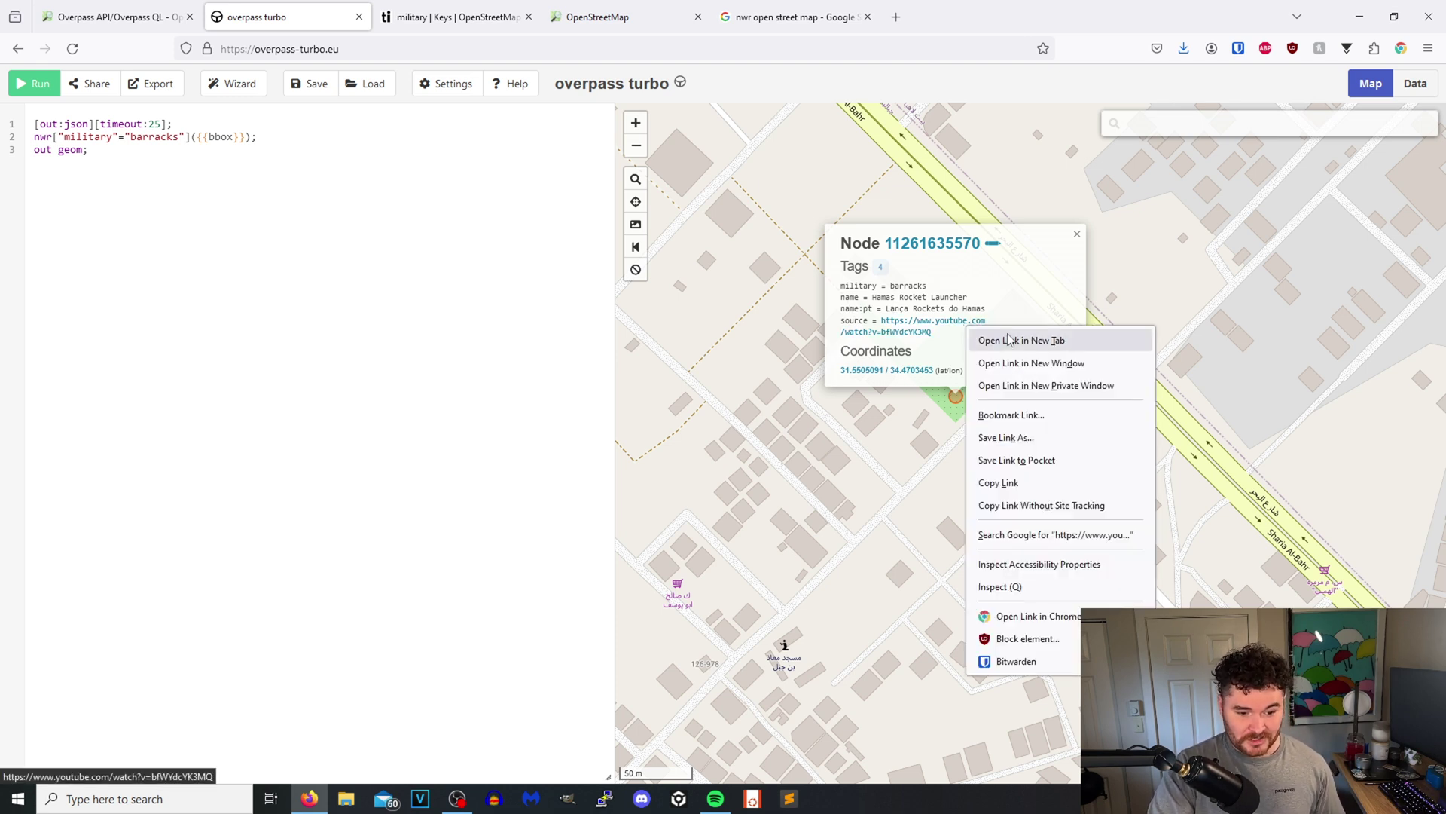
pyautogui.click(1005, 342)
pyautogui.click(498, 17)
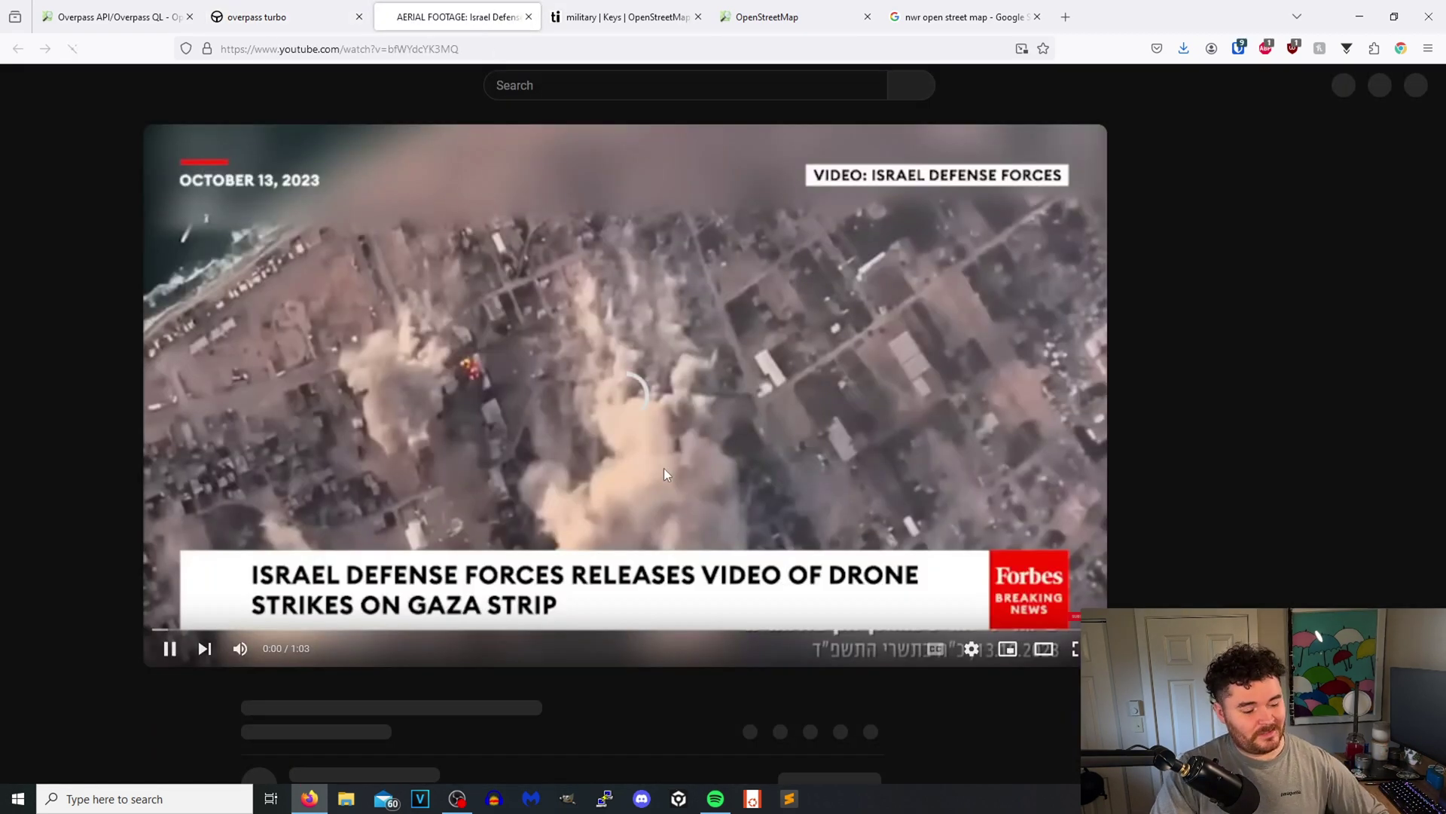
pyautogui.click(520, 449)
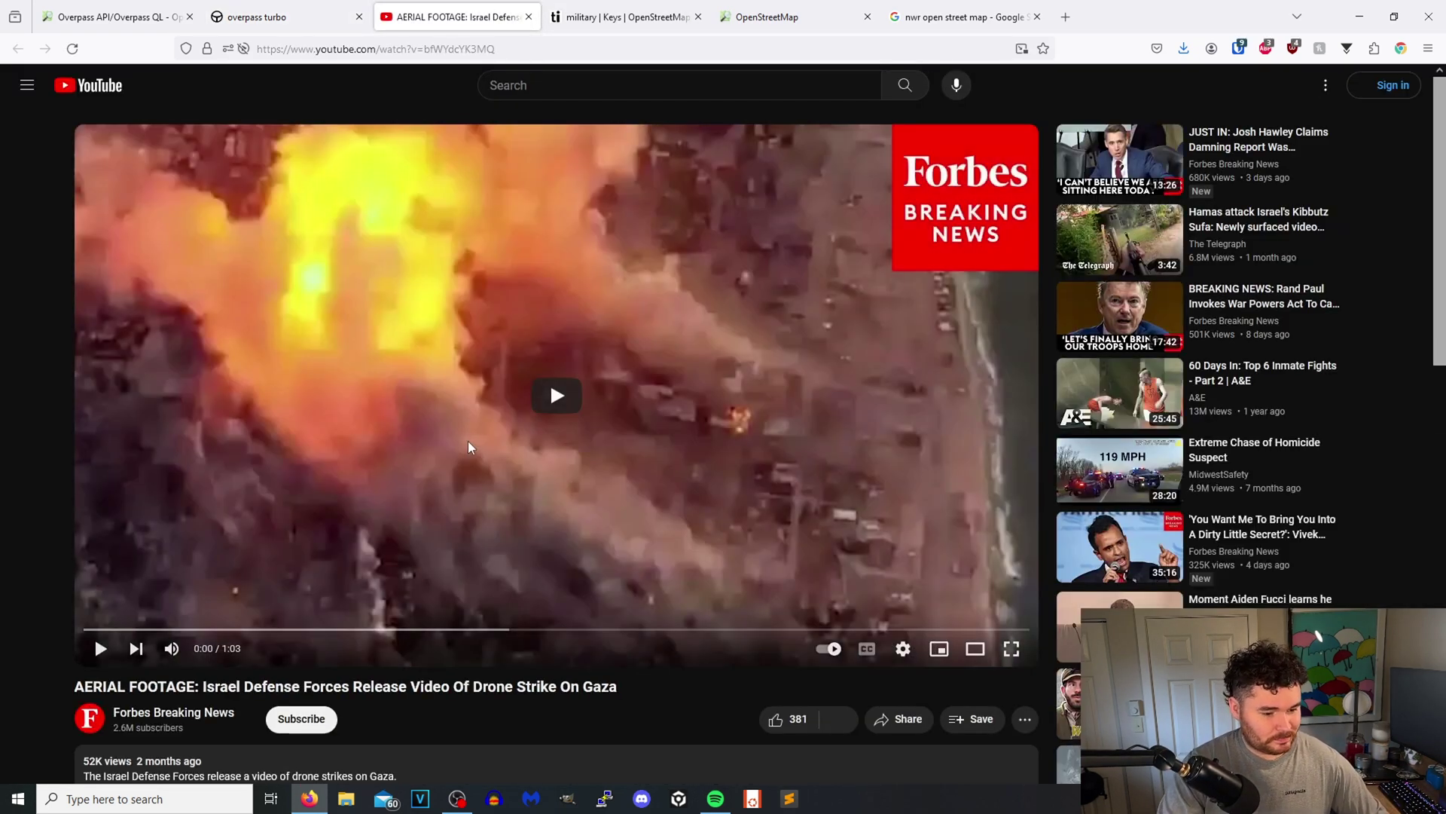
pyautogui.click(528, 17)
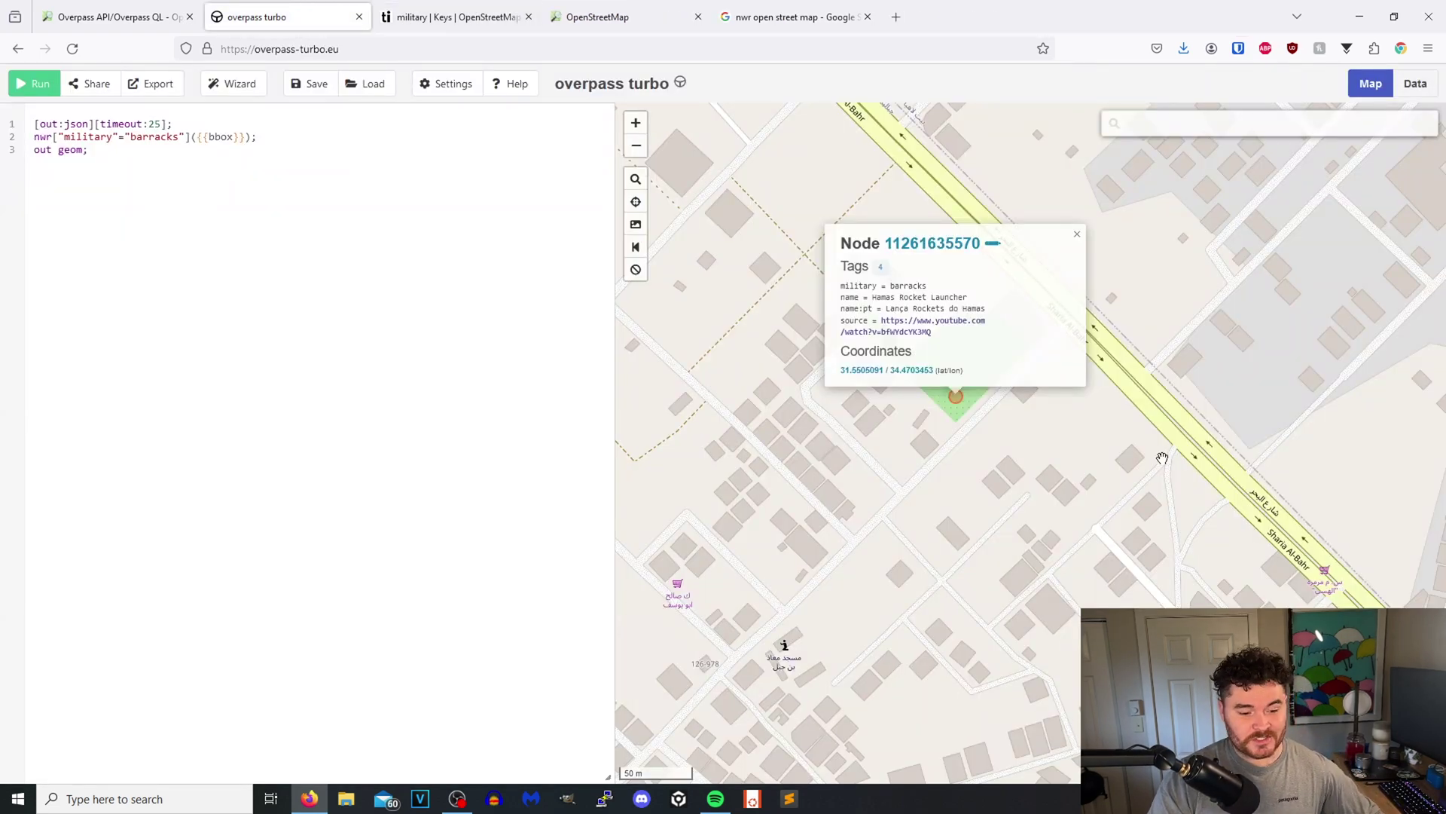
pyautogui.scroll(-3, 1148, 445)
pyautogui.scroll(-3, 1149, 443)
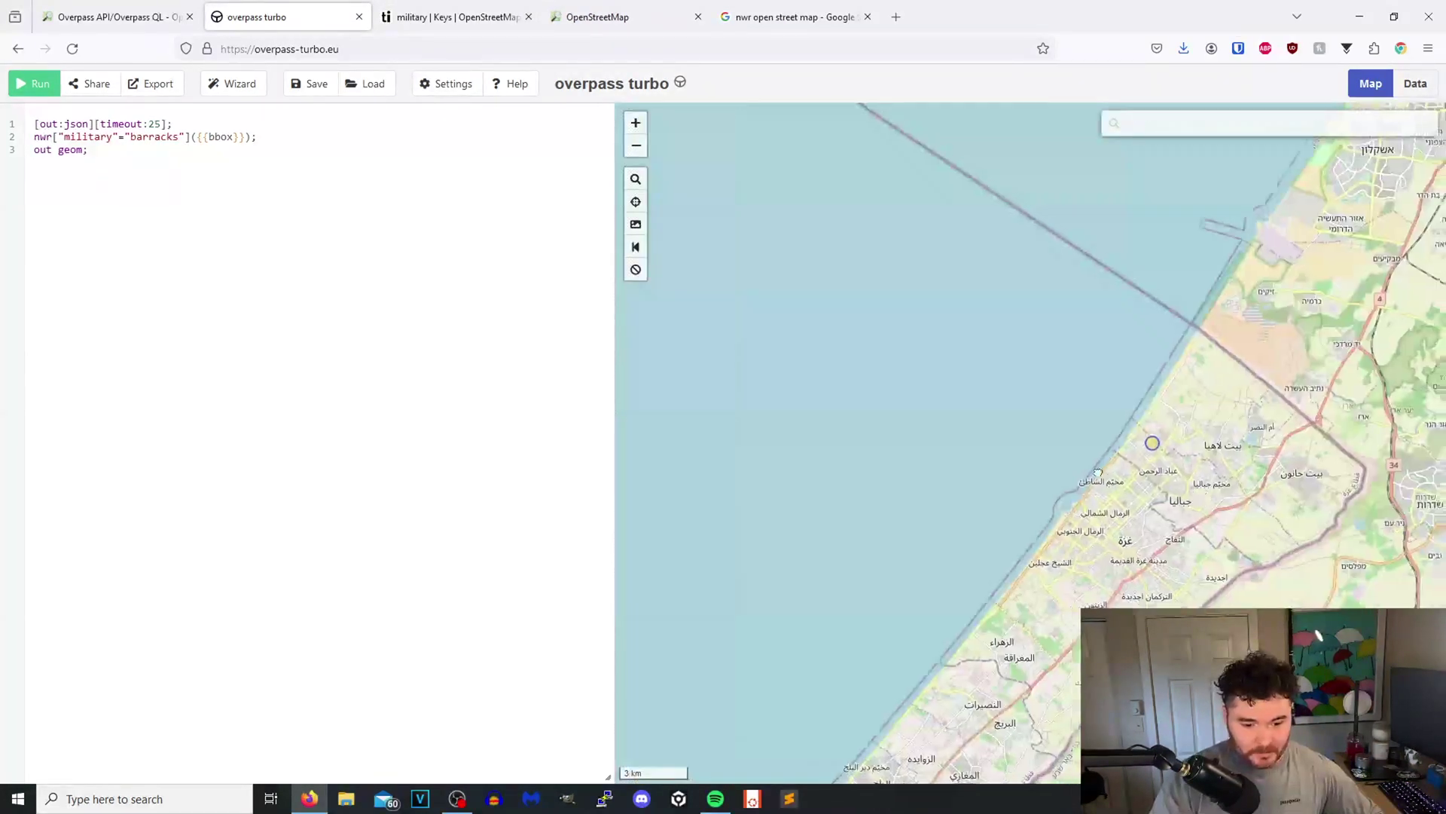
pyautogui.scroll(-2, 1154, 442)
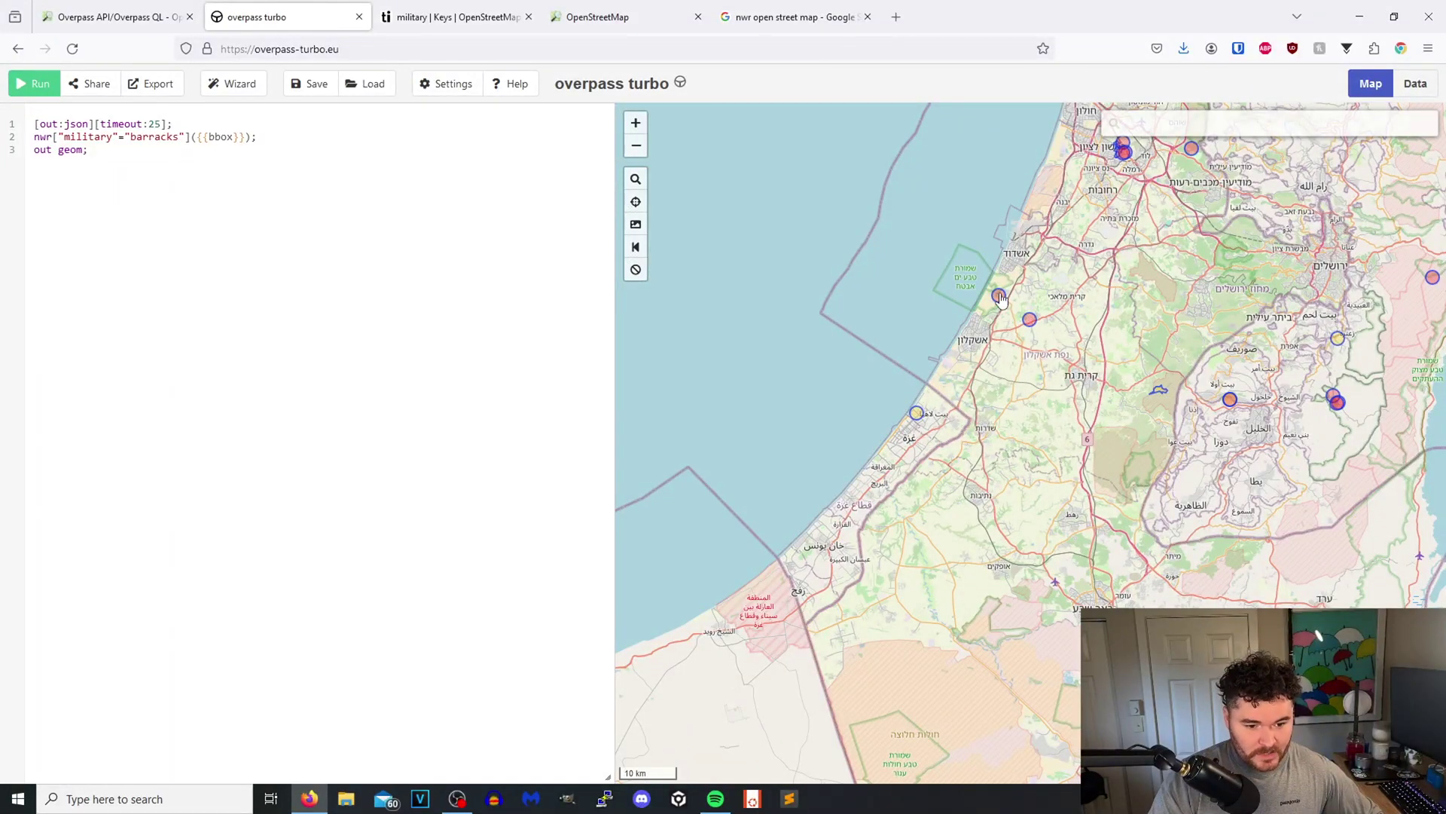
# Show the Camp Nitsanim barracks tags, highlighting the English name Camp Yehoshu'a
pyautogui.click(1000, 297)
pyautogui.scroll(3, 1002, 286)
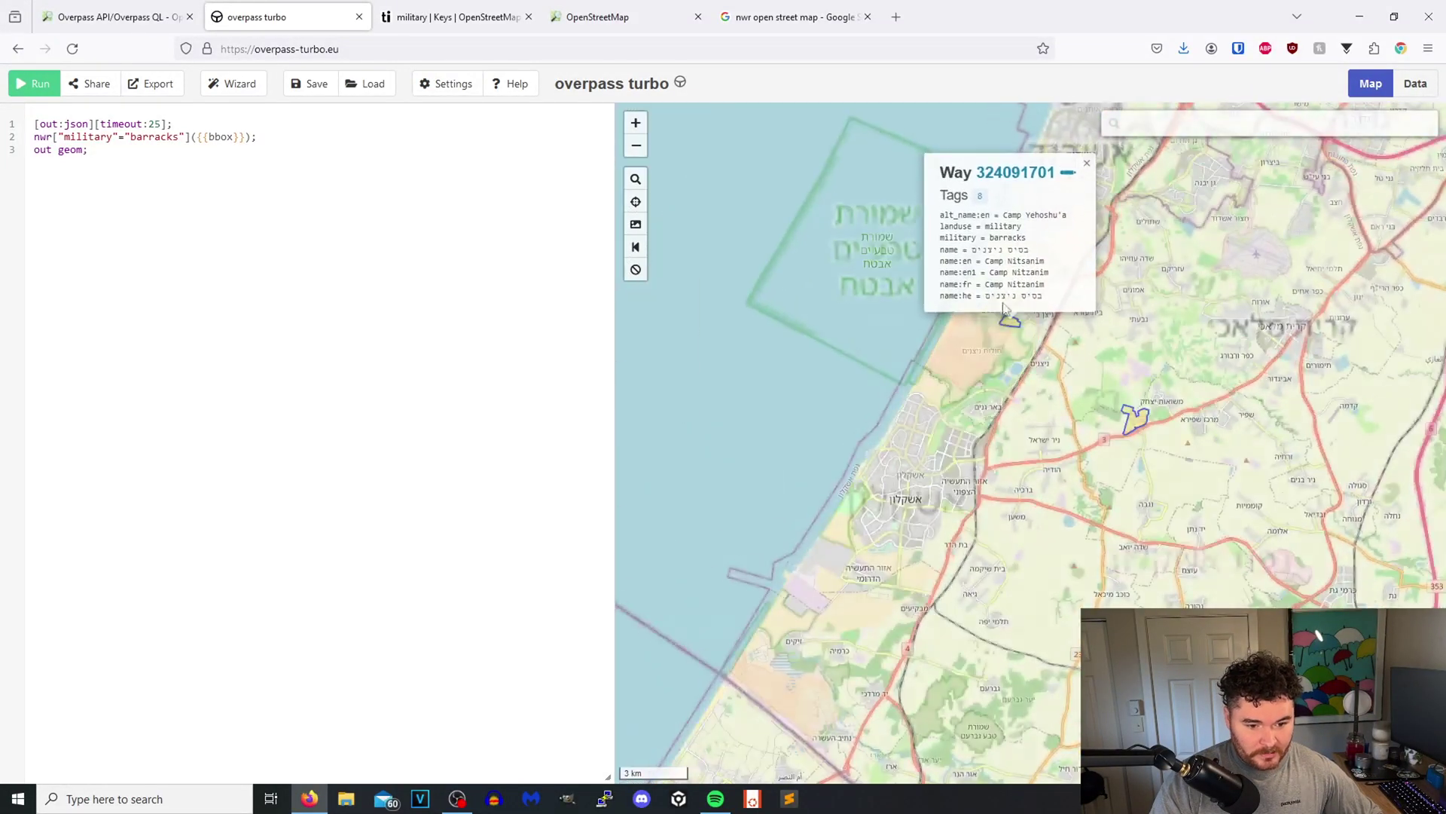
pyautogui.scroll(2, 1002, 286)
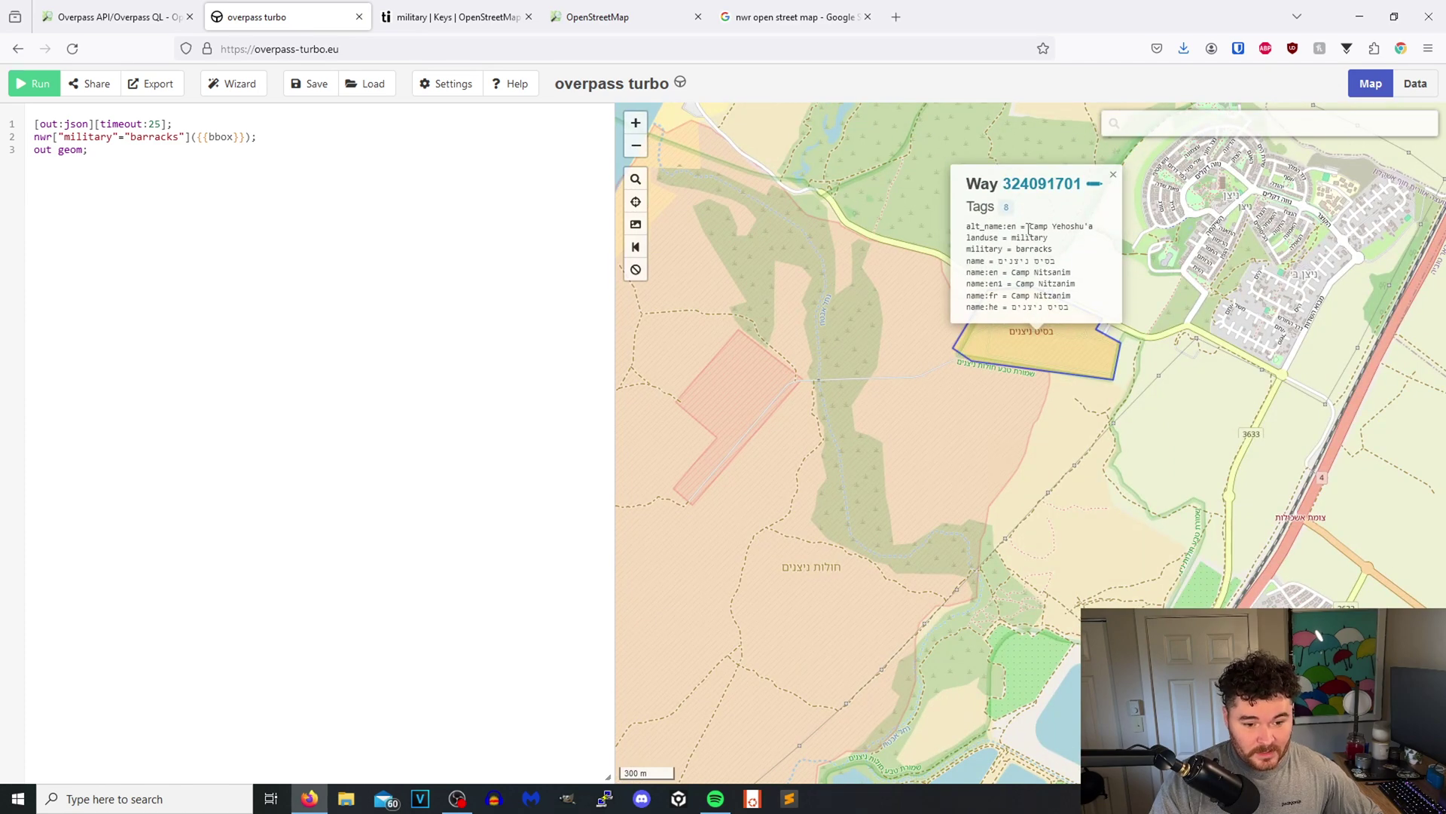
pyautogui.moveTo(1027, 229); pyautogui.dragTo(1096, 233)
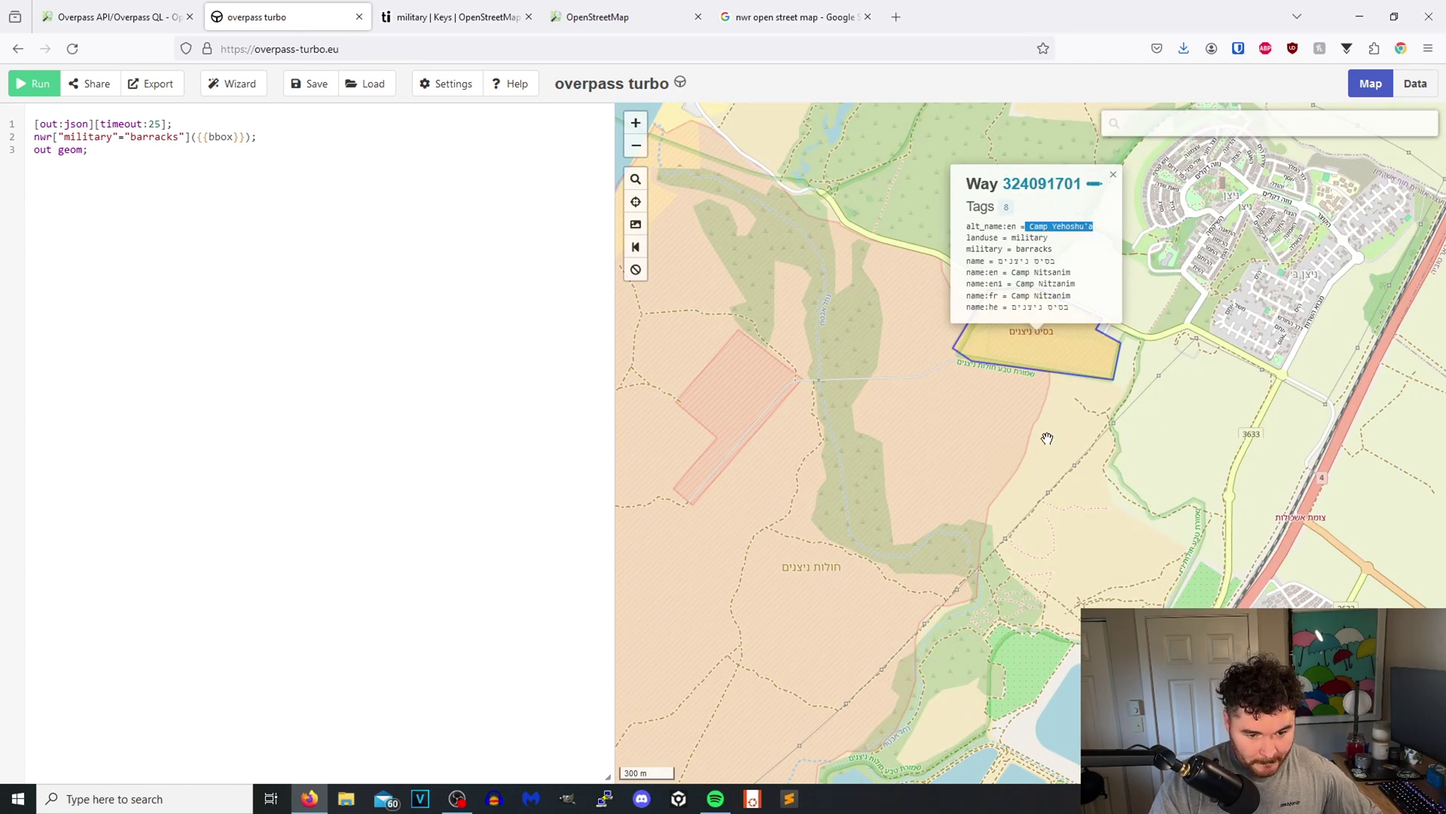
pyautogui.moveTo(1043, 436); pyautogui.dragTo(979, 446)
pyautogui.scroll(3, 1011, 288)
pyautogui.scroll(-2, 1066, 607)
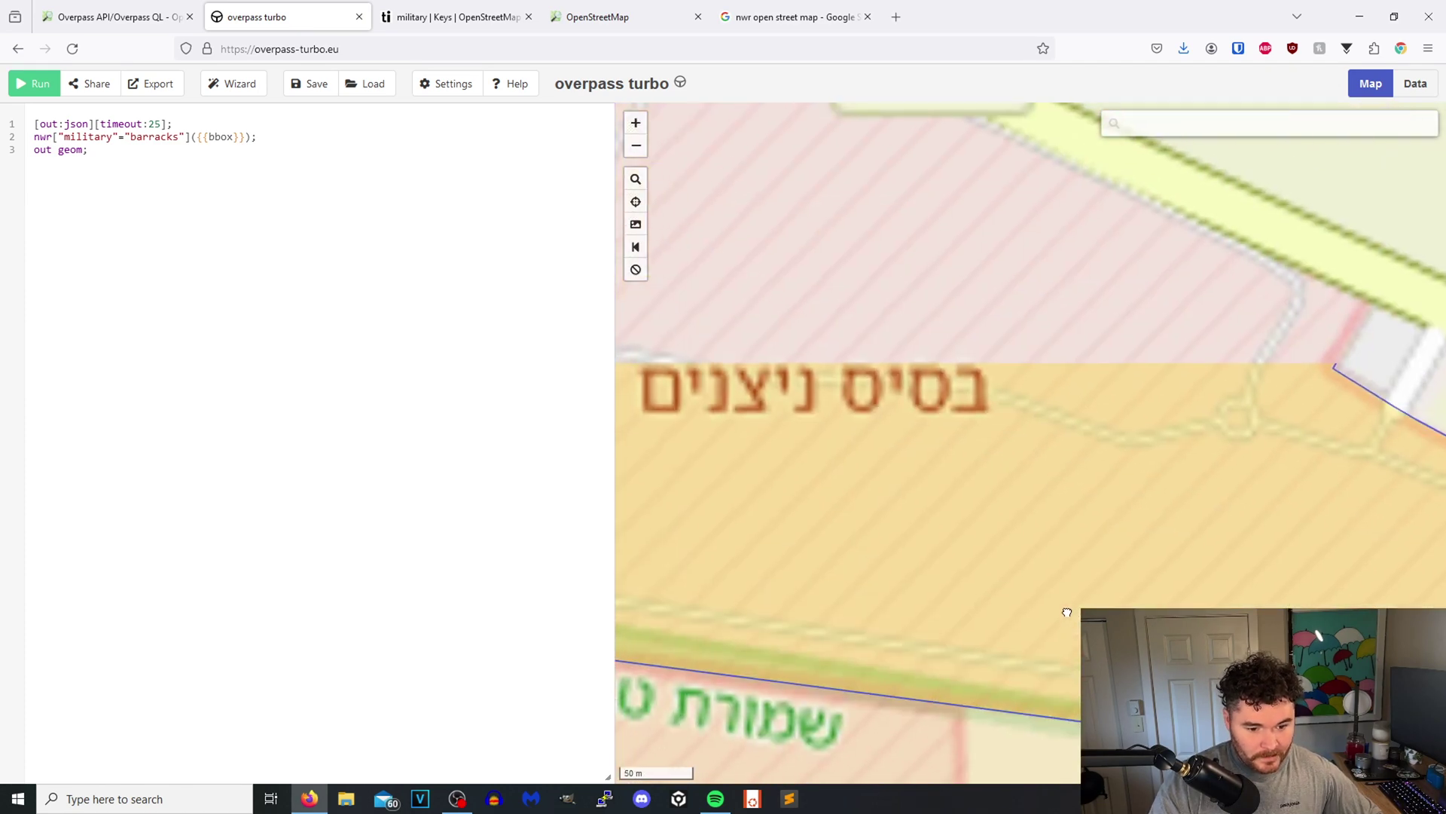
pyautogui.scroll(-2, 1065, 572)
pyautogui.scroll(-2, 969, 588)
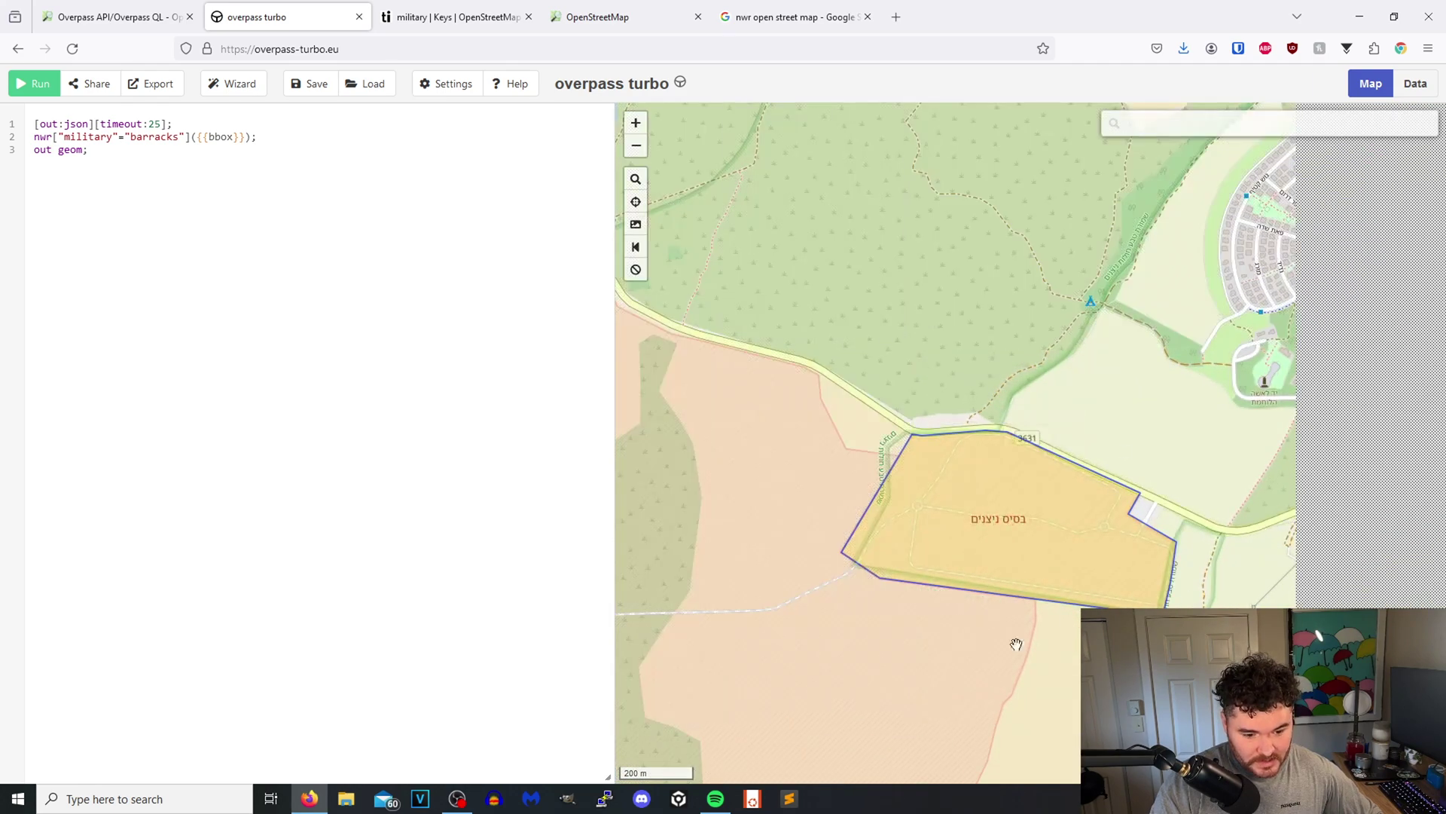
pyautogui.scroll(2, 840, 597)
pyautogui.scroll(-1, 1137, 482)
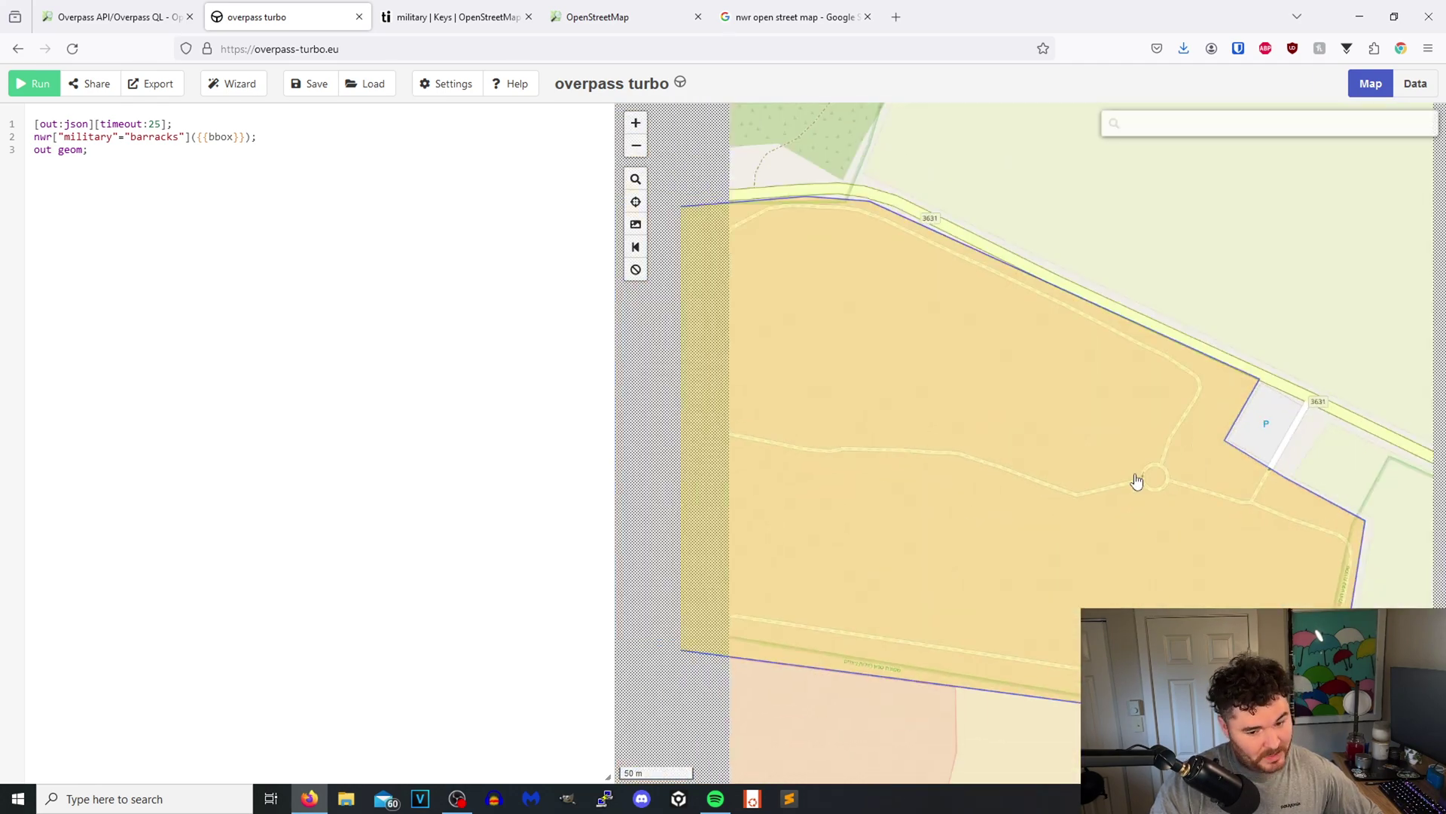
pyautogui.scroll(-2, 1220, 503)
pyautogui.scroll(-1, 1175, 495)
# Reopen the Camp Nitsanim popup and open Way 324091701 on OpenStreetMap in a new tab
pyautogui.click(1175, 494)
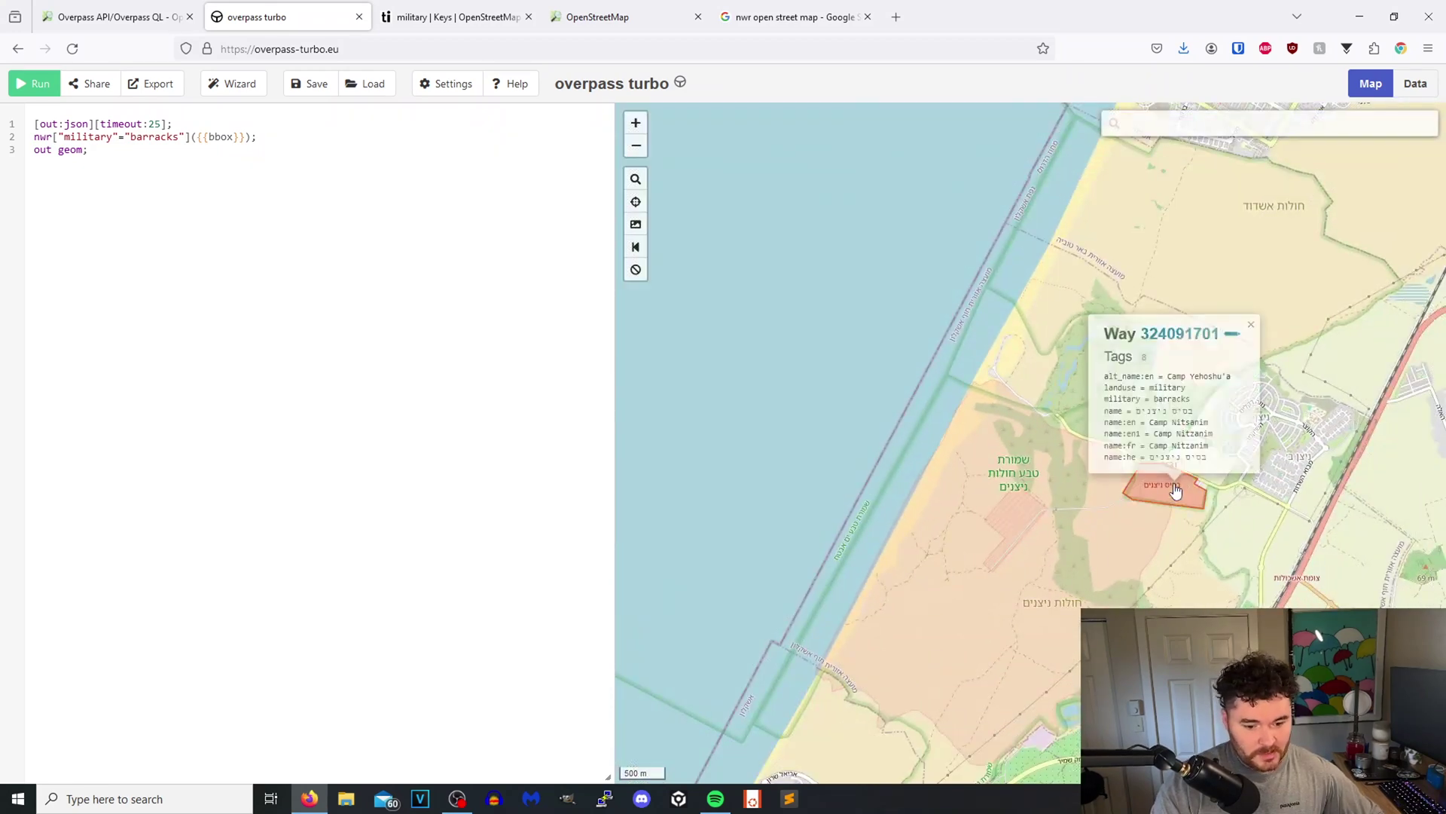
pyautogui.rightClick(1182, 336)
pyautogui.click(1221, 349)
pyautogui.click(444, 24)
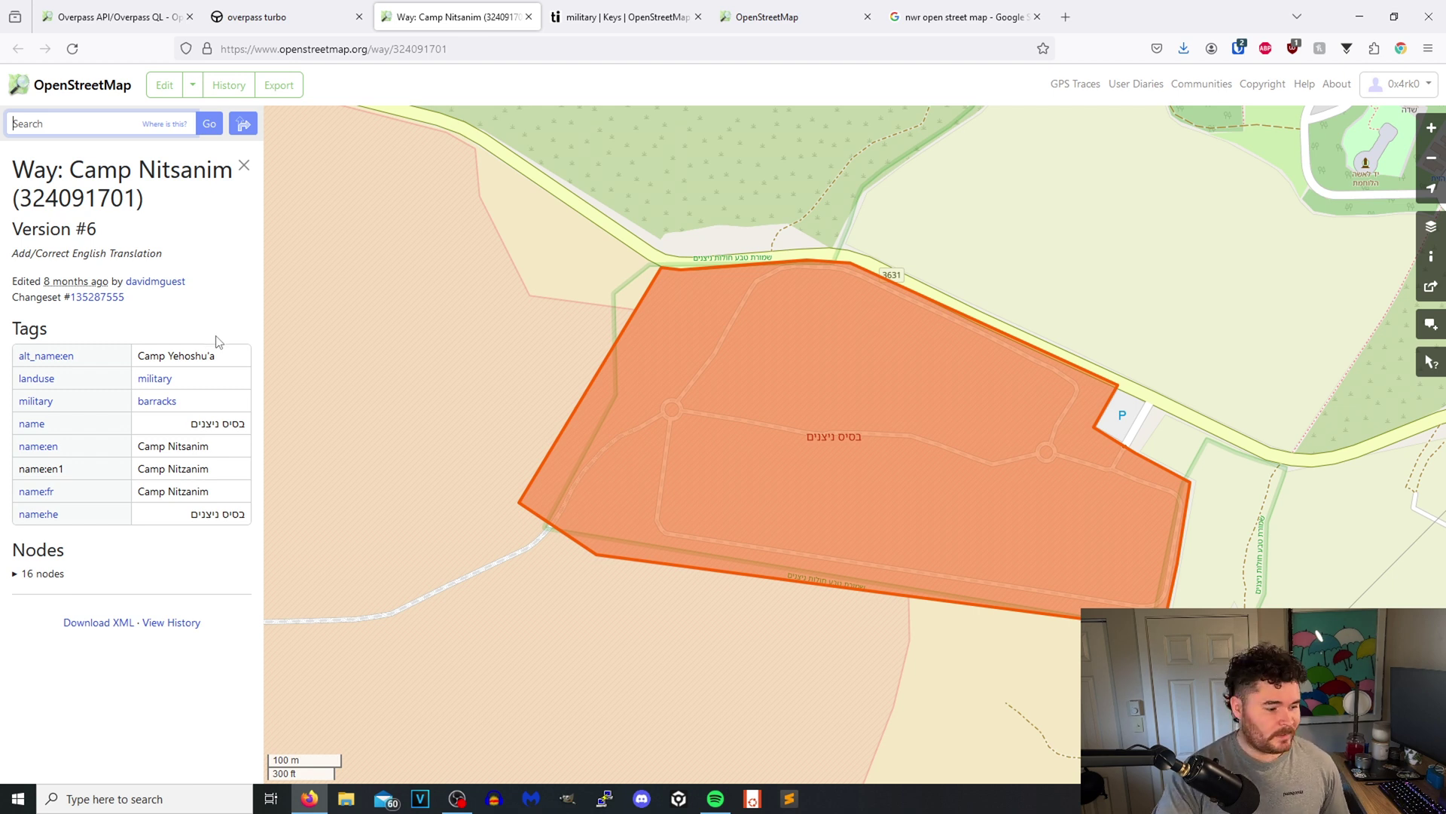
# Expand the Camp Nitsanim way's list of 16 nodes
pyautogui.click(32, 576)
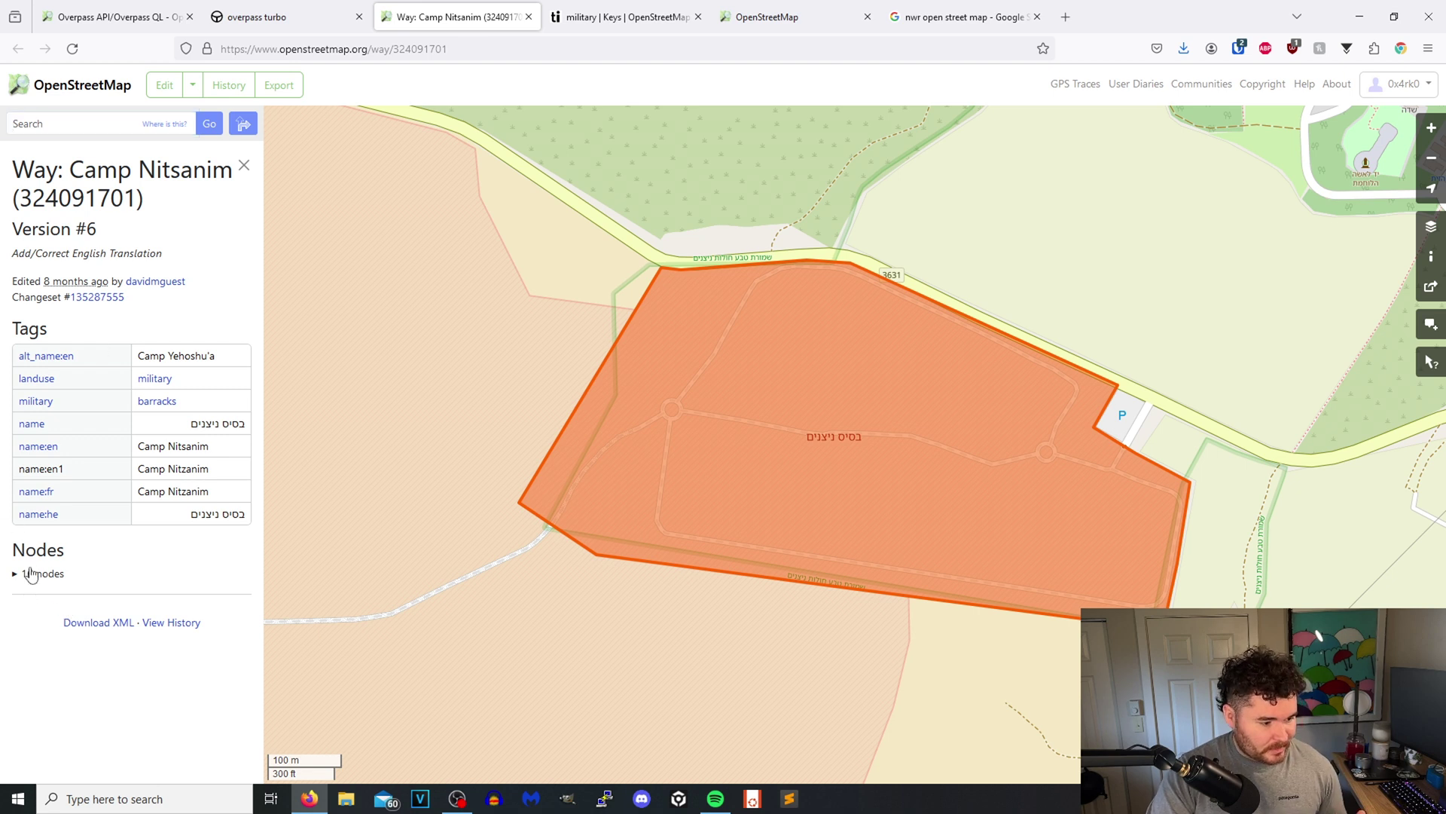
pyautogui.scroll(-3, 192, 555)
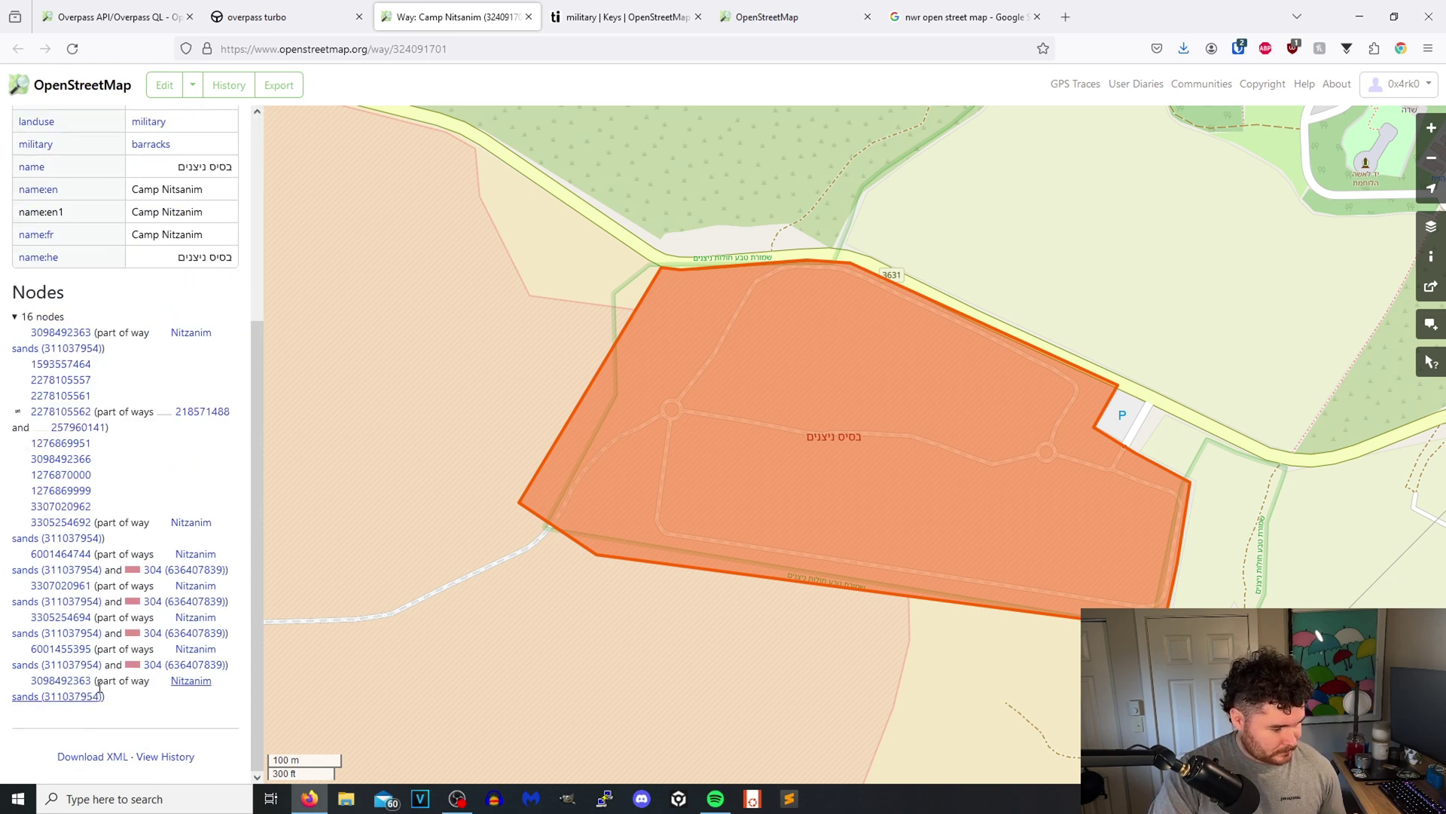
pyautogui.scroll(3, 120, 326)
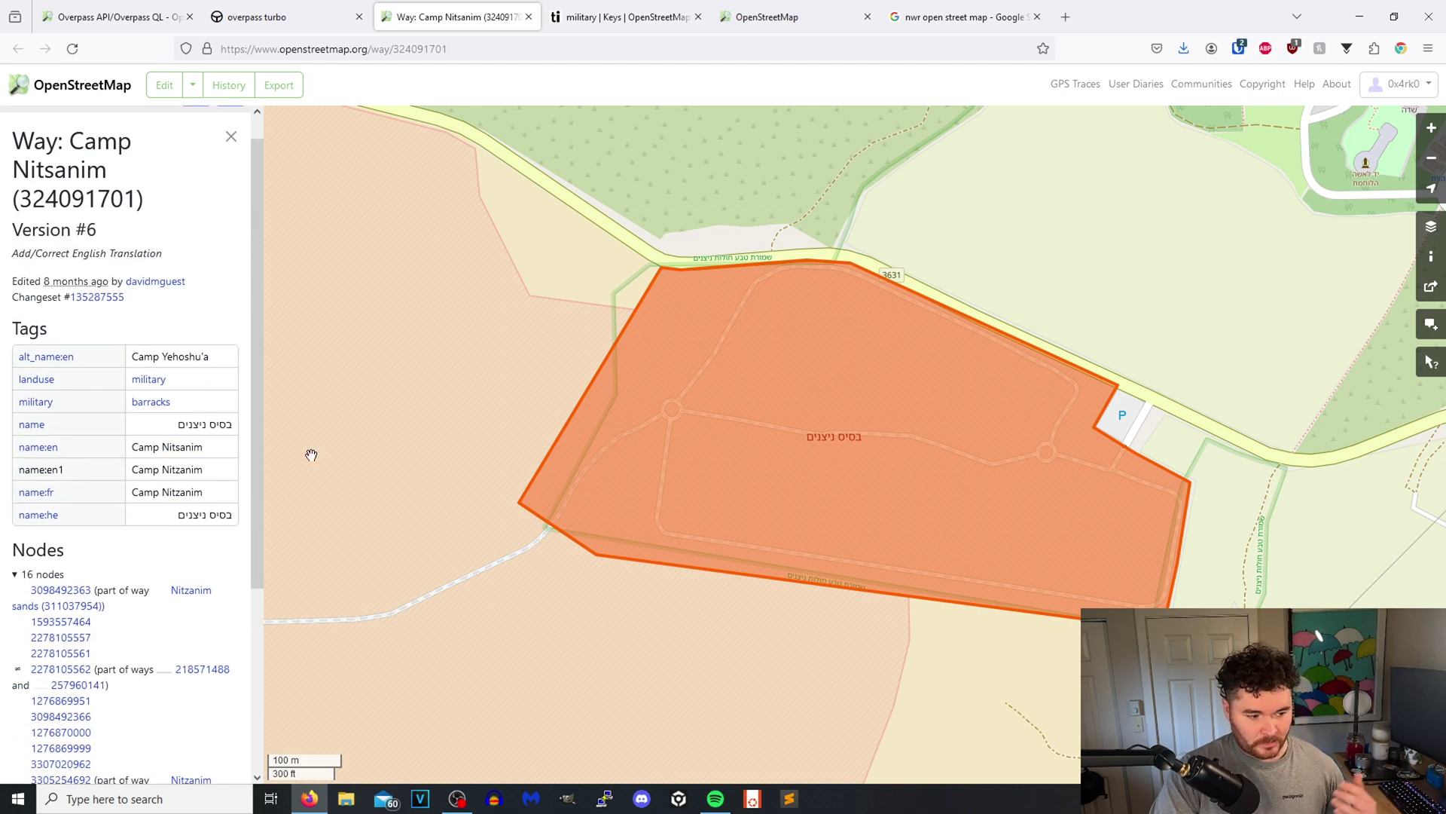
# Close the Camp Nitsanim tab, show the Tzrifin camp barracks tags, then bring Taginfo forward
pyautogui.click(527, 17)
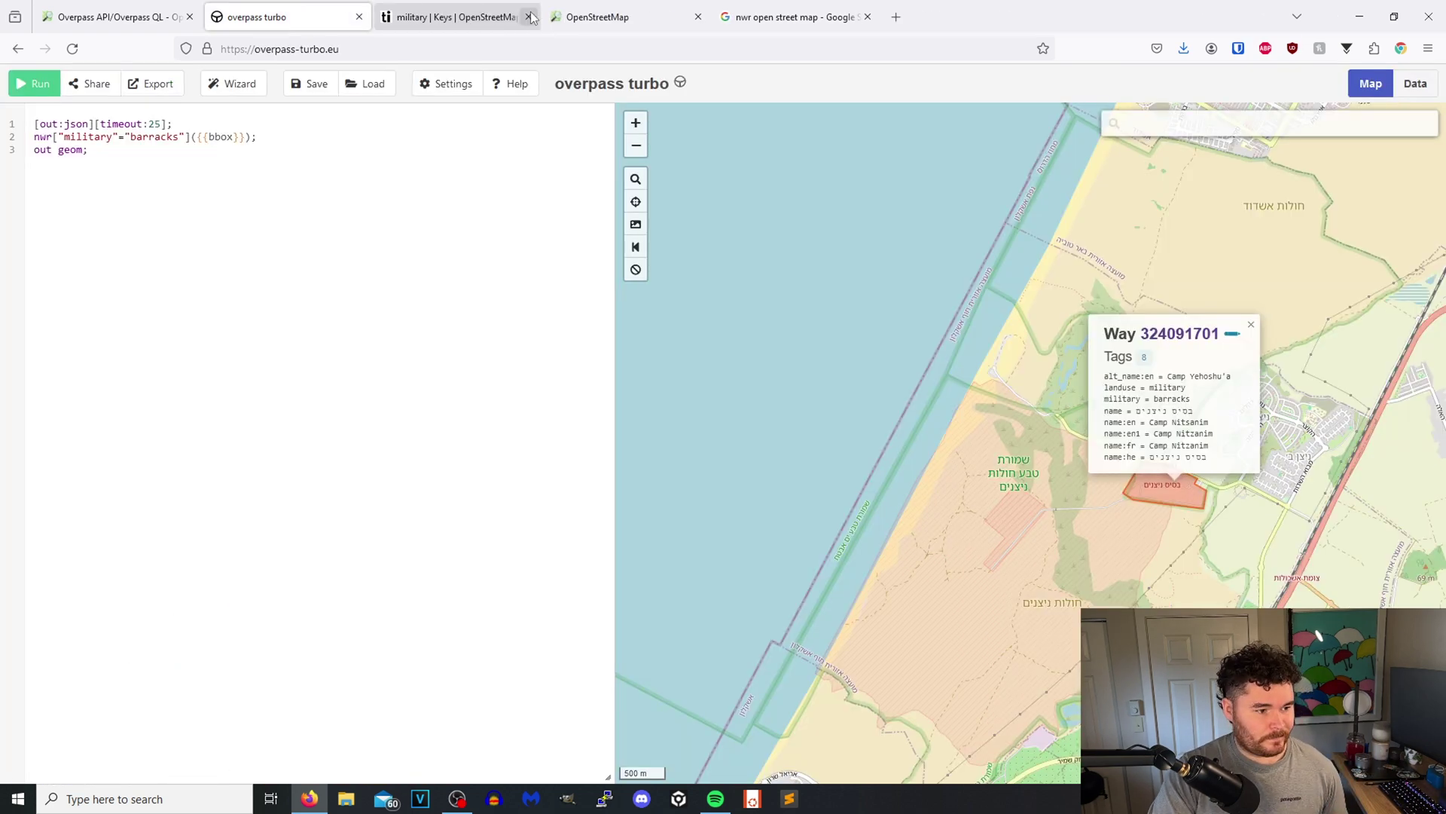
pyautogui.moveTo(1045, 622); pyautogui.dragTo(905, 593)
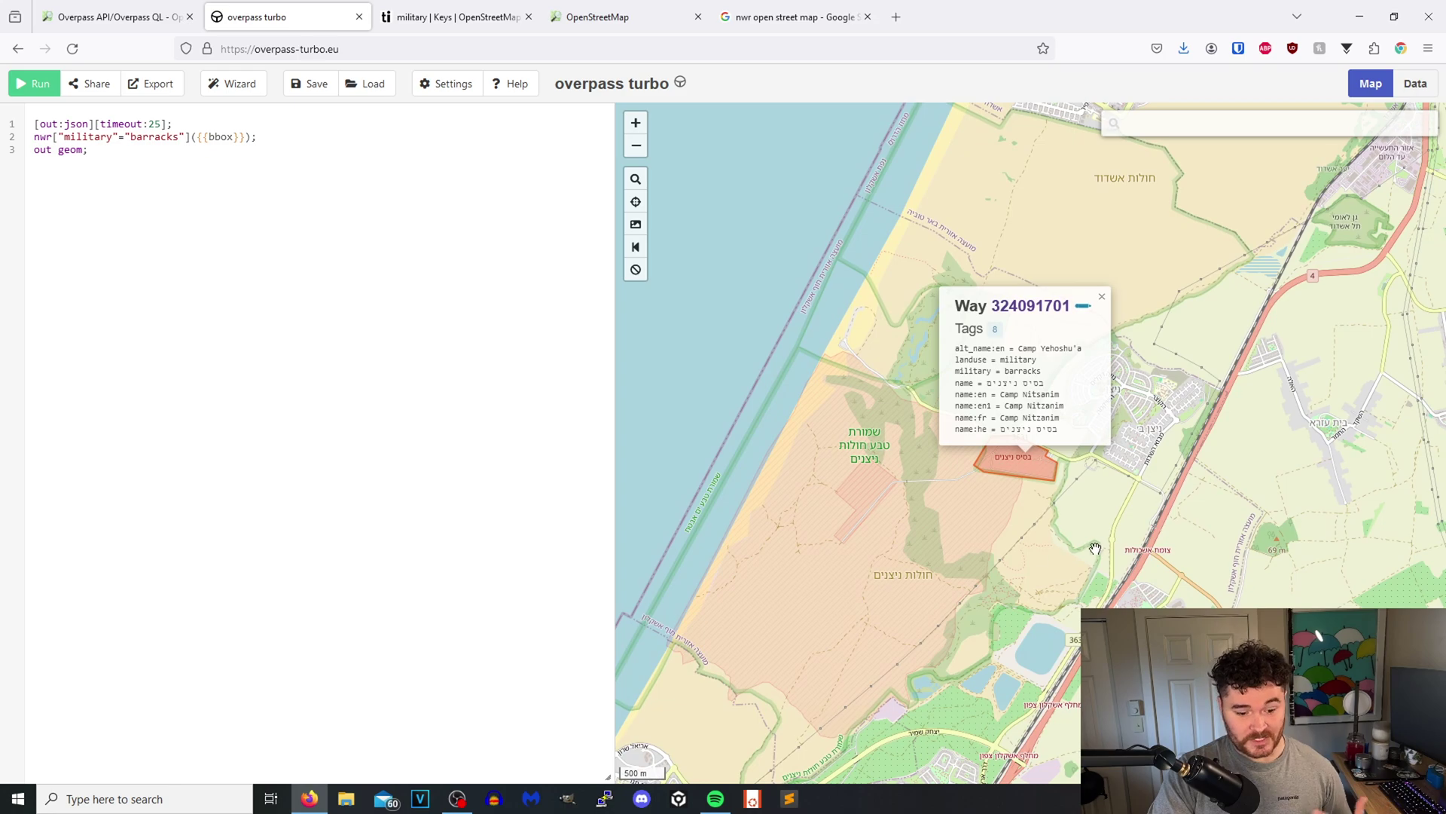
pyautogui.moveTo(1258, 498); pyautogui.dragTo(1008, 540)
pyautogui.scroll(-3, 1006, 497)
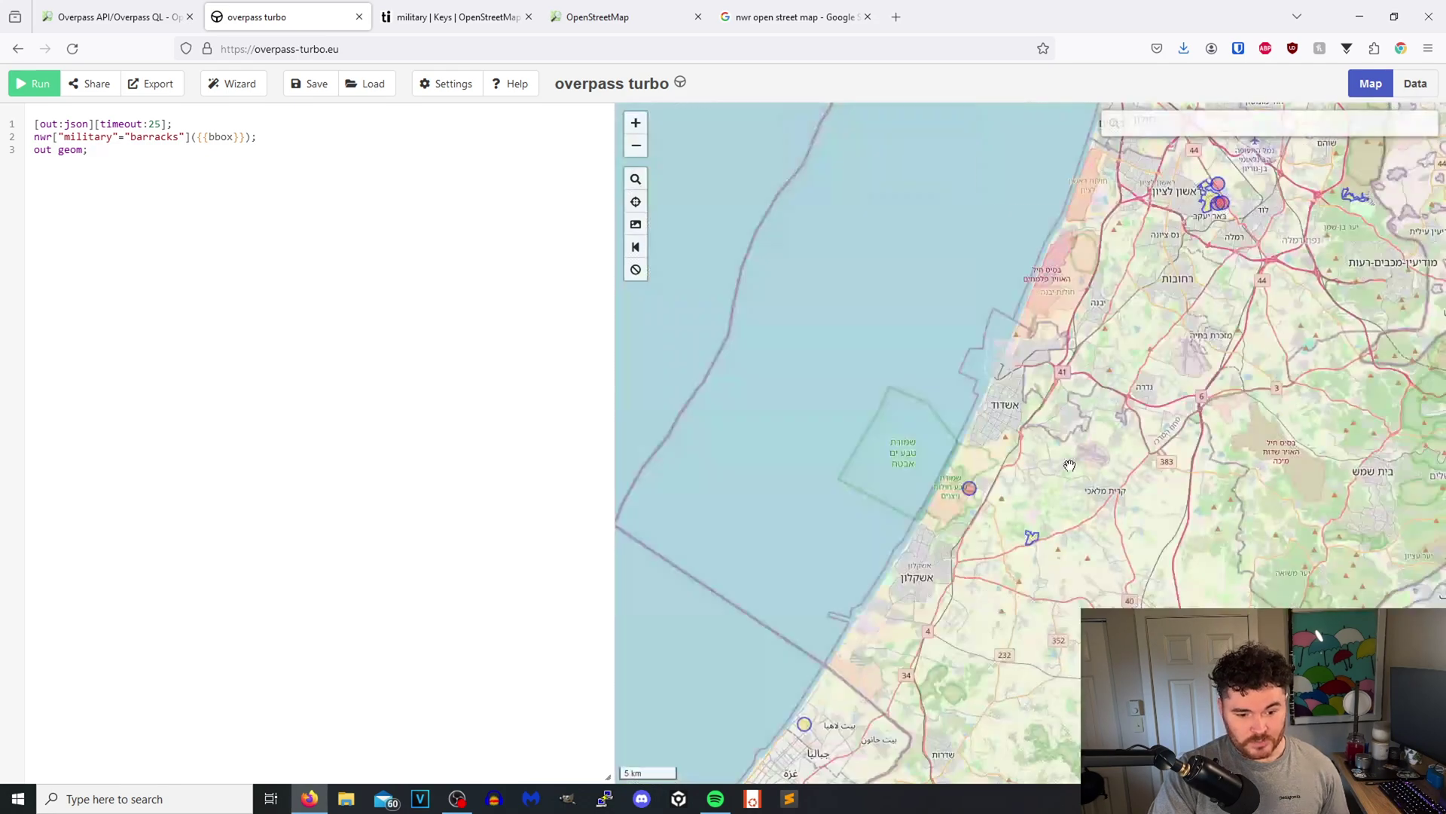
pyautogui.scroll(2, 1015, 457)
pyautogui.scroll(3, 915, 449)
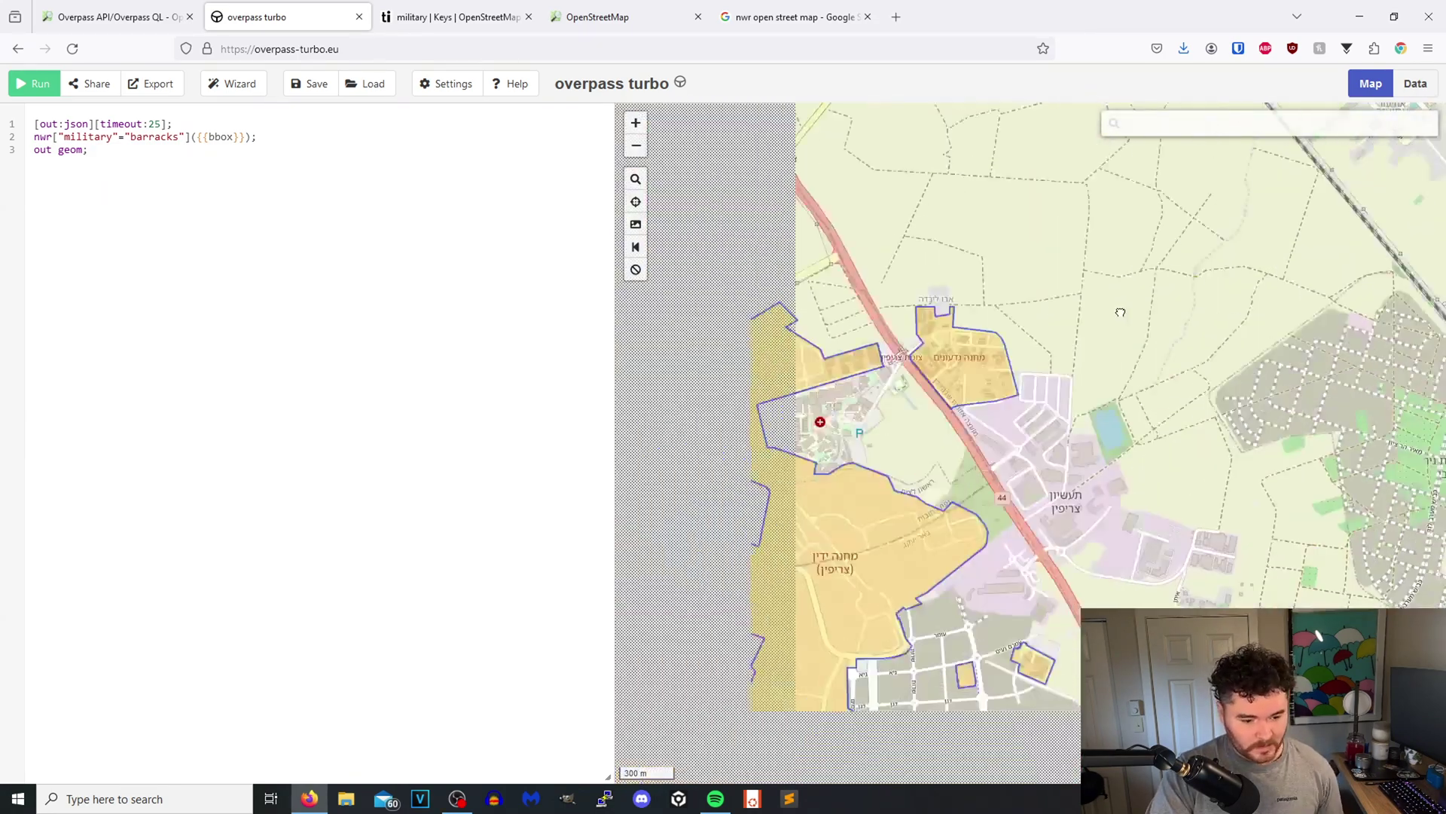
pyautogui.scroll(-2, 1022, 529)
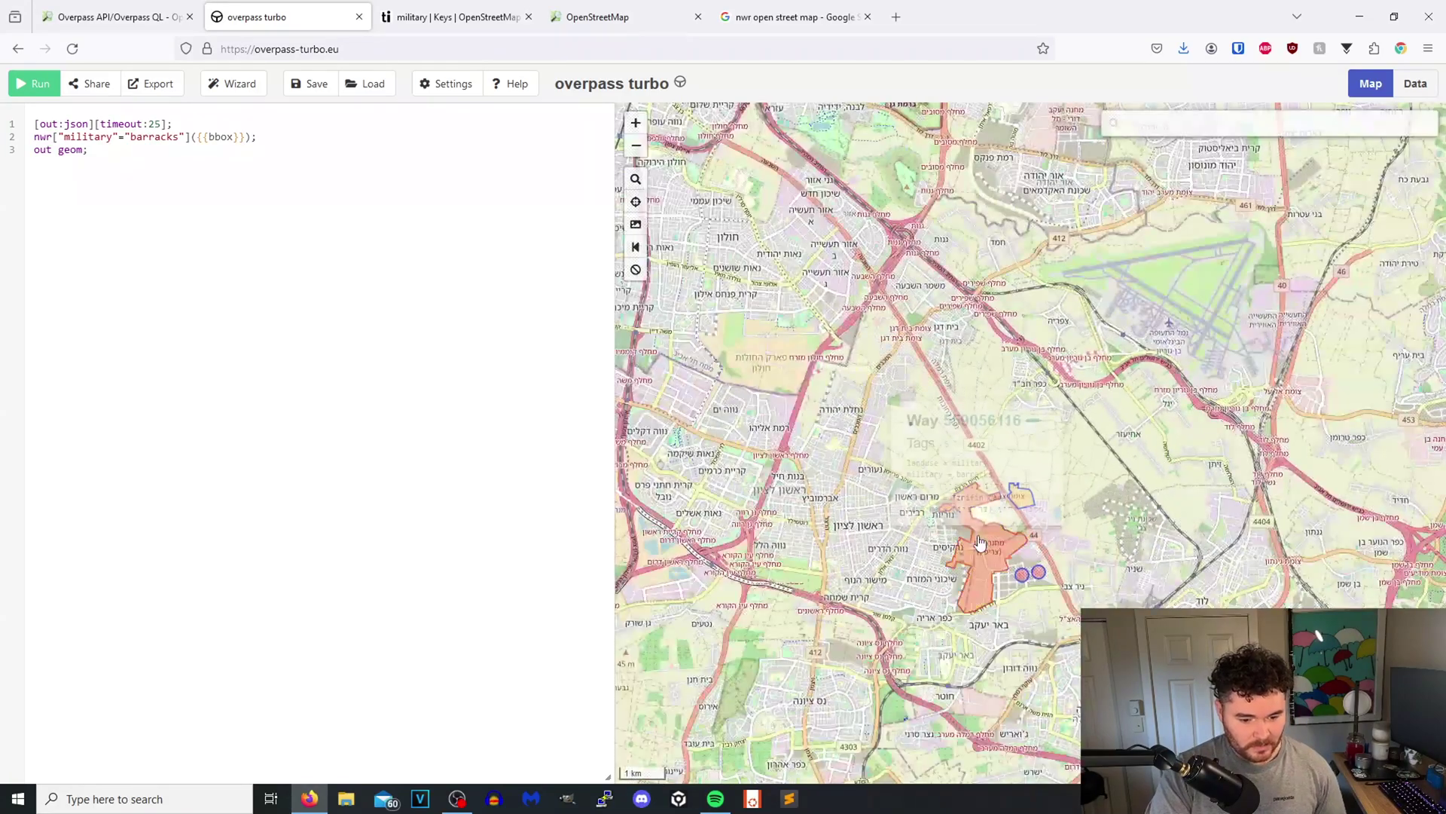
pyautogui.click(1023, 560)
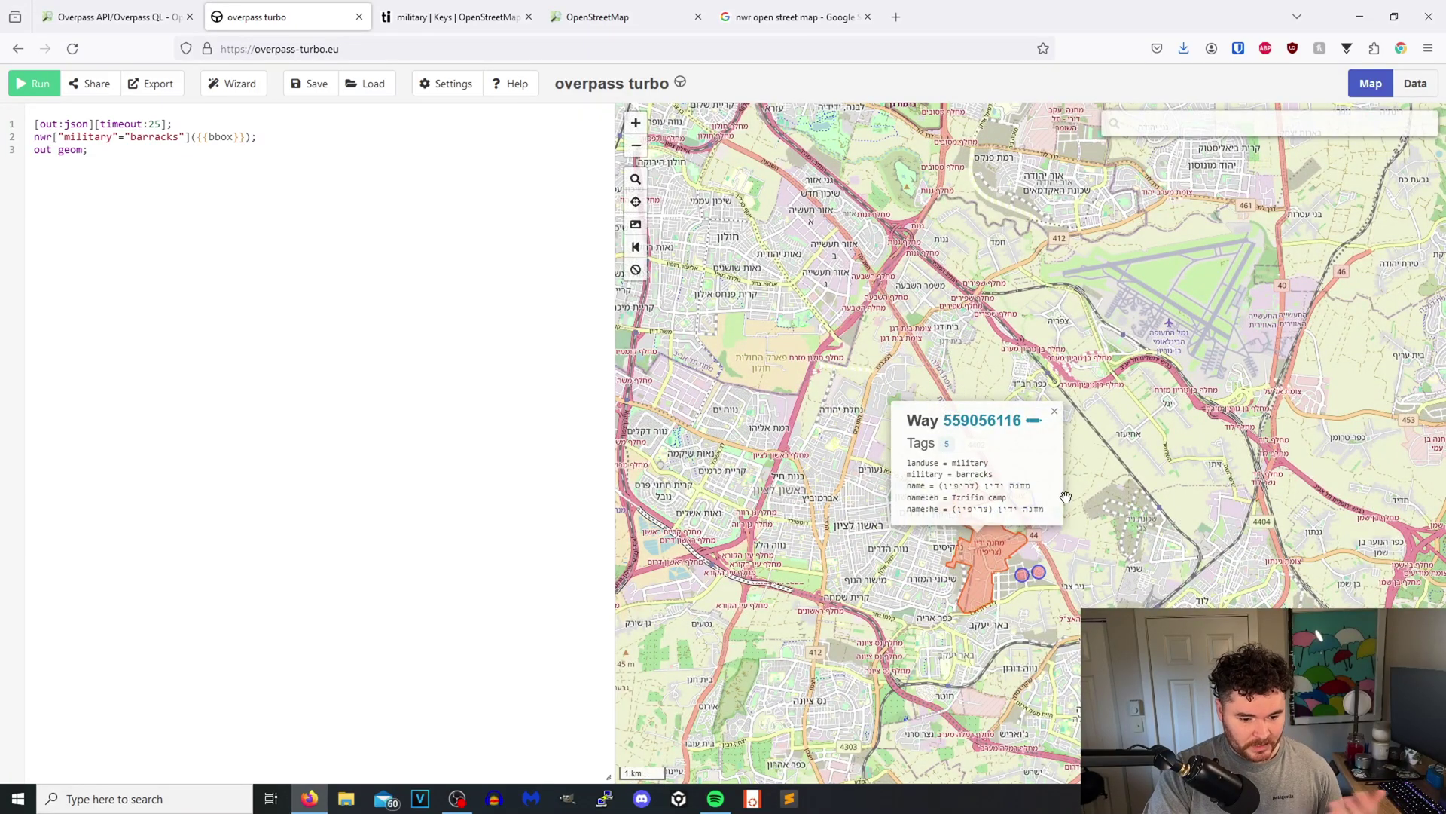
pyautogui.scroll(-6, 1221, 500)
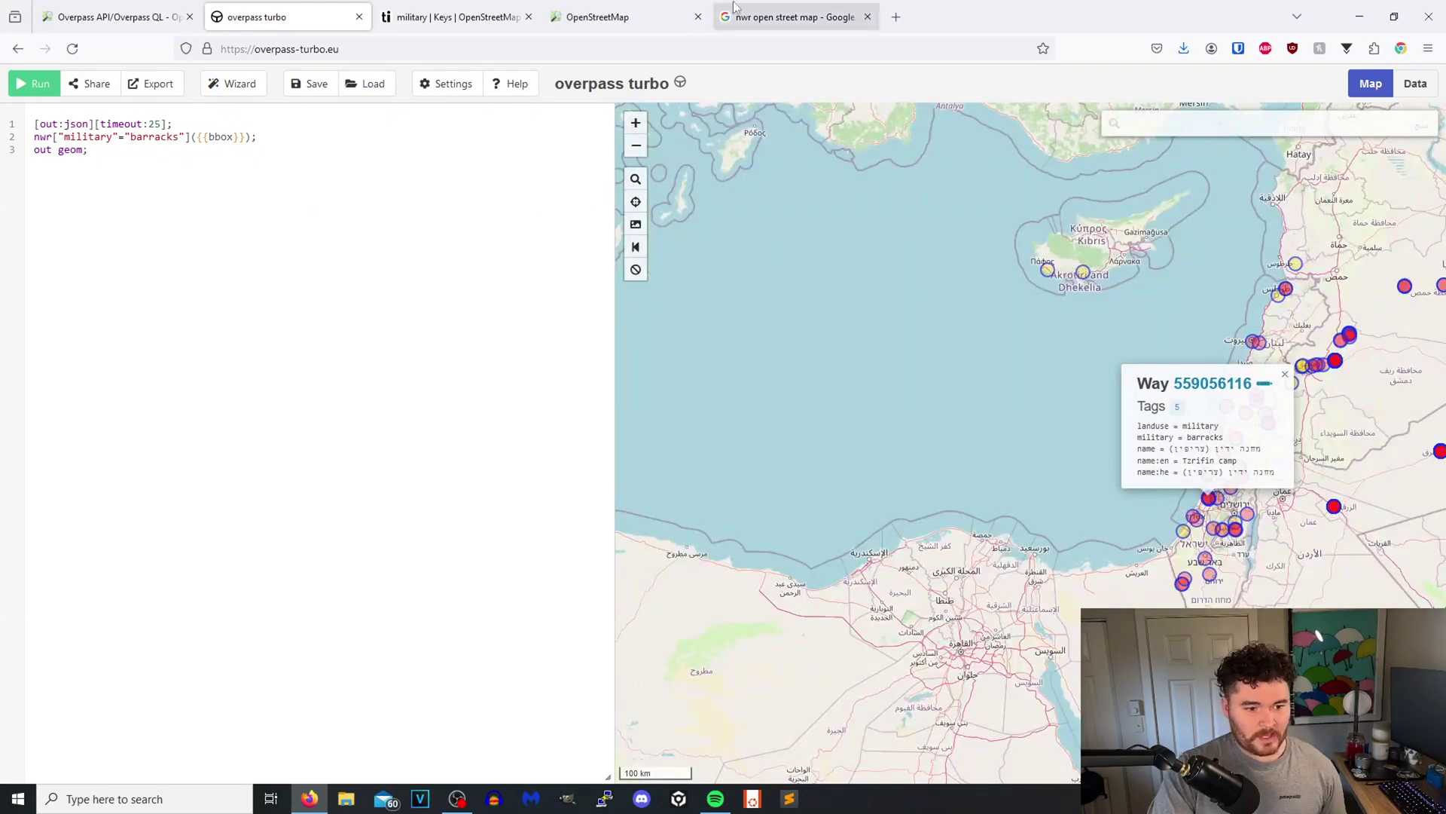
pyautogui.click(453, 21)
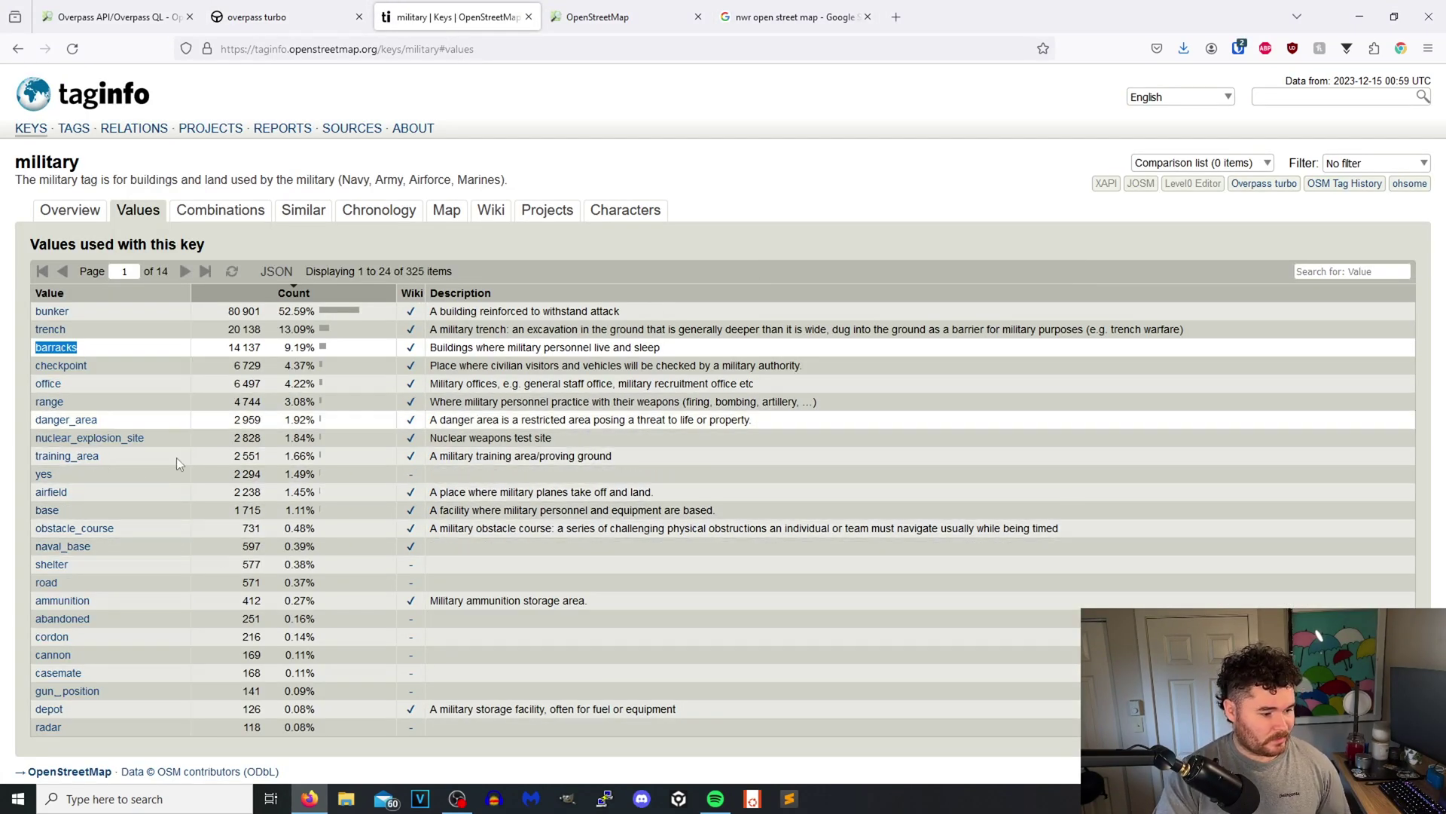
# Highlight 'airfield' in Taginfo's military values and return to Overpass Turbo
pyautogui.doubleClick(77, 490)
pyautogui.hotkey('ctrl', 'c')
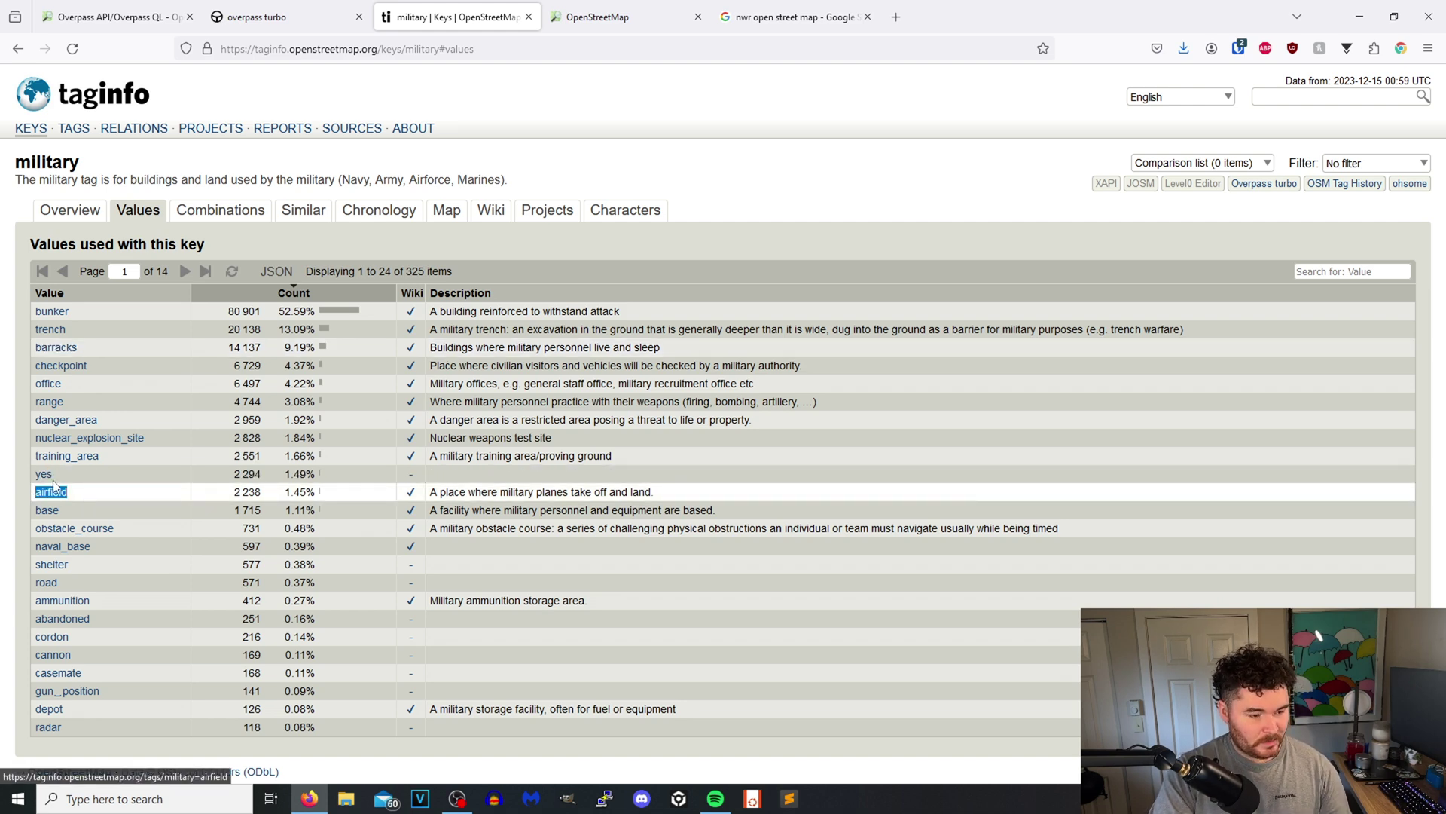
pyautogui.click(266, 17)
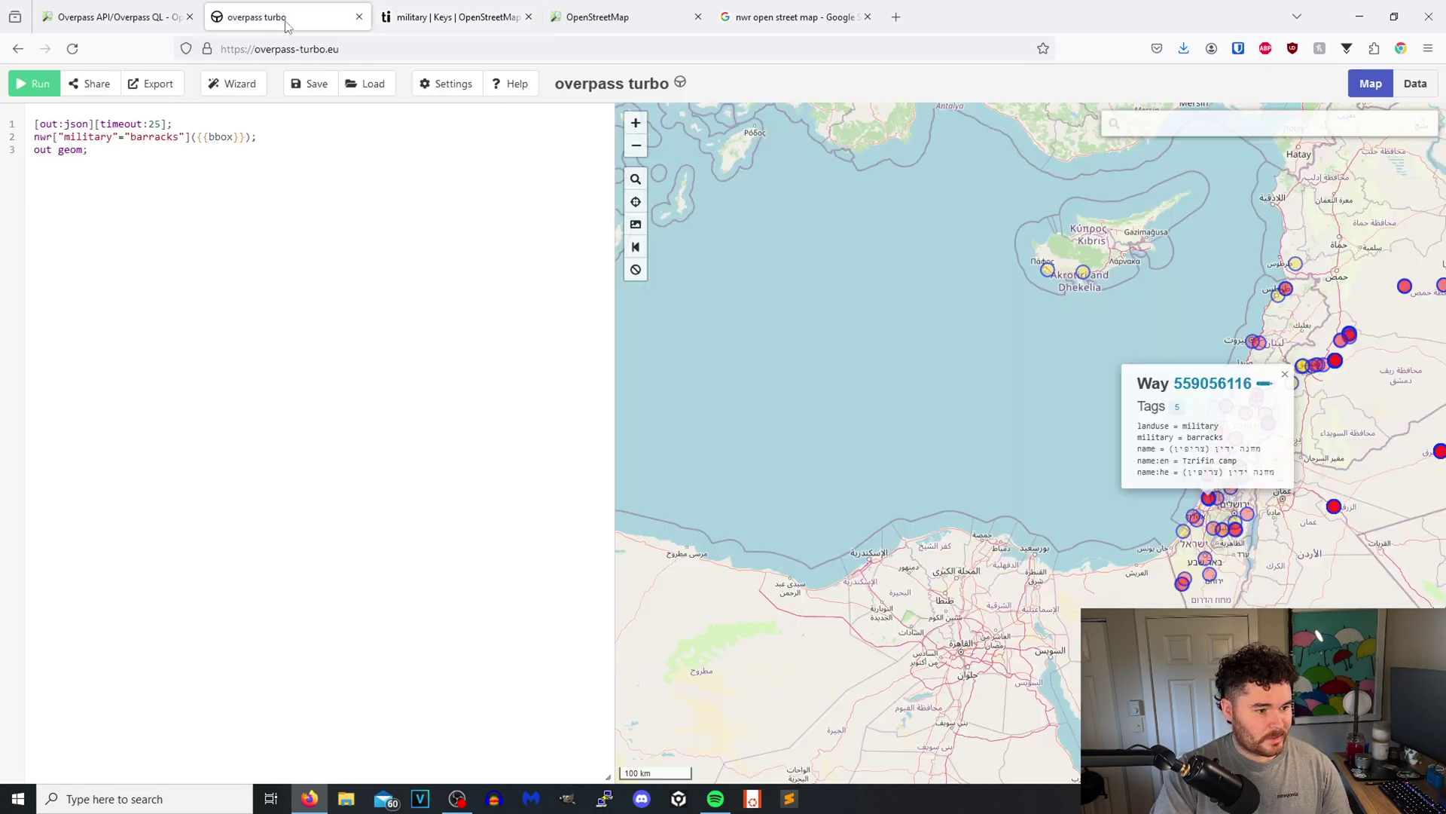
# Rebuild the wizard query as military=airfield by pasting over 'barracks'
pyautogui.click(218, 88)
pyautogui.doubleClick(515, 548)
pyautogui.hotkey('ctrl', 'v')
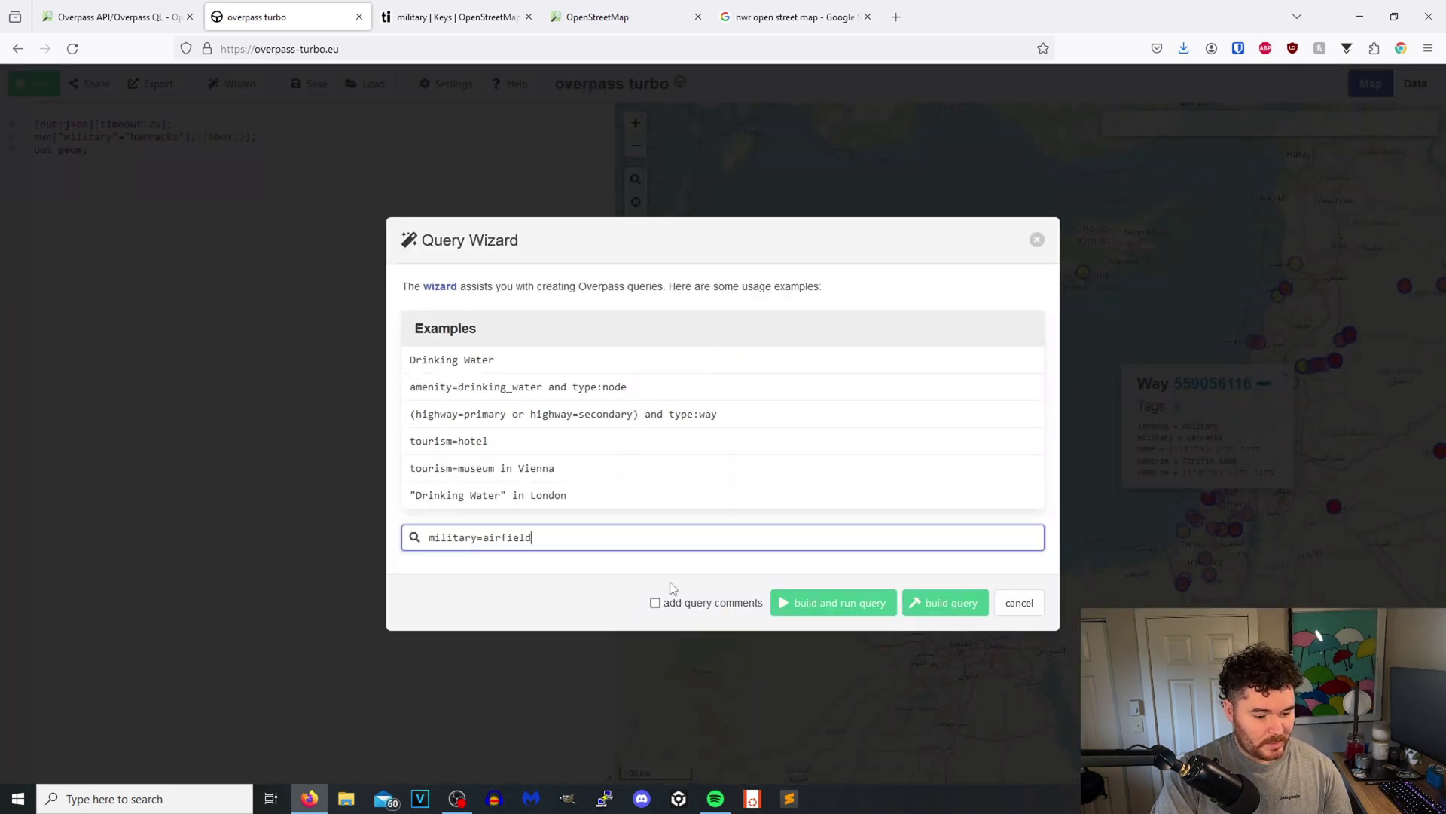
pyautogui.click(931, 611)
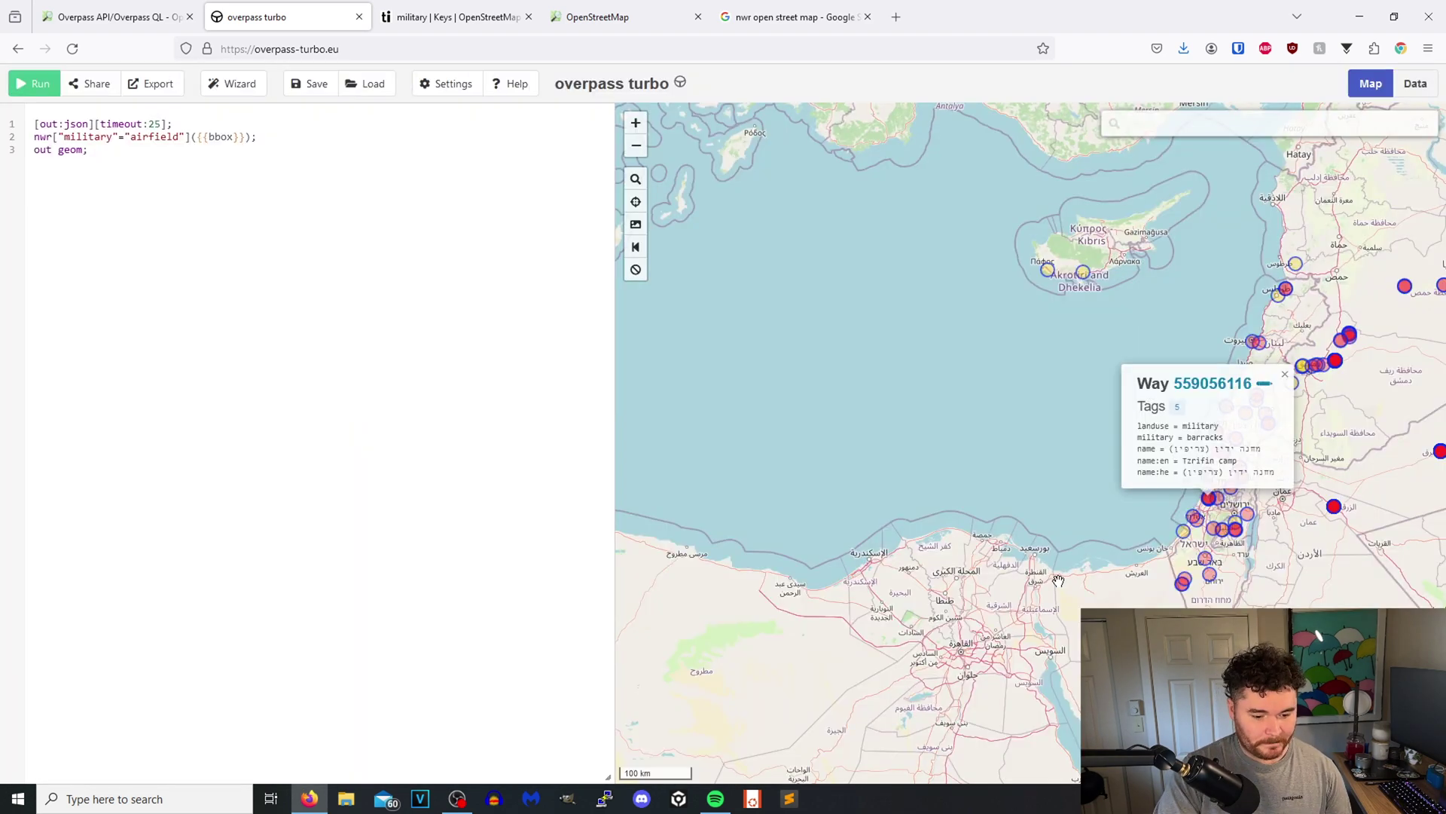
# Pan the map over Africa and Asia to Australia and run the airfield query
pyautogui.moveTo(1166, 582)
pyautogui.mouseDown()
pyautogui.moveTo(1014, 453)
pyautogui.moveTo(1356, 242)
pyautogui.mouseUp()
pyautogui.scroll(-1, 1014, 453)
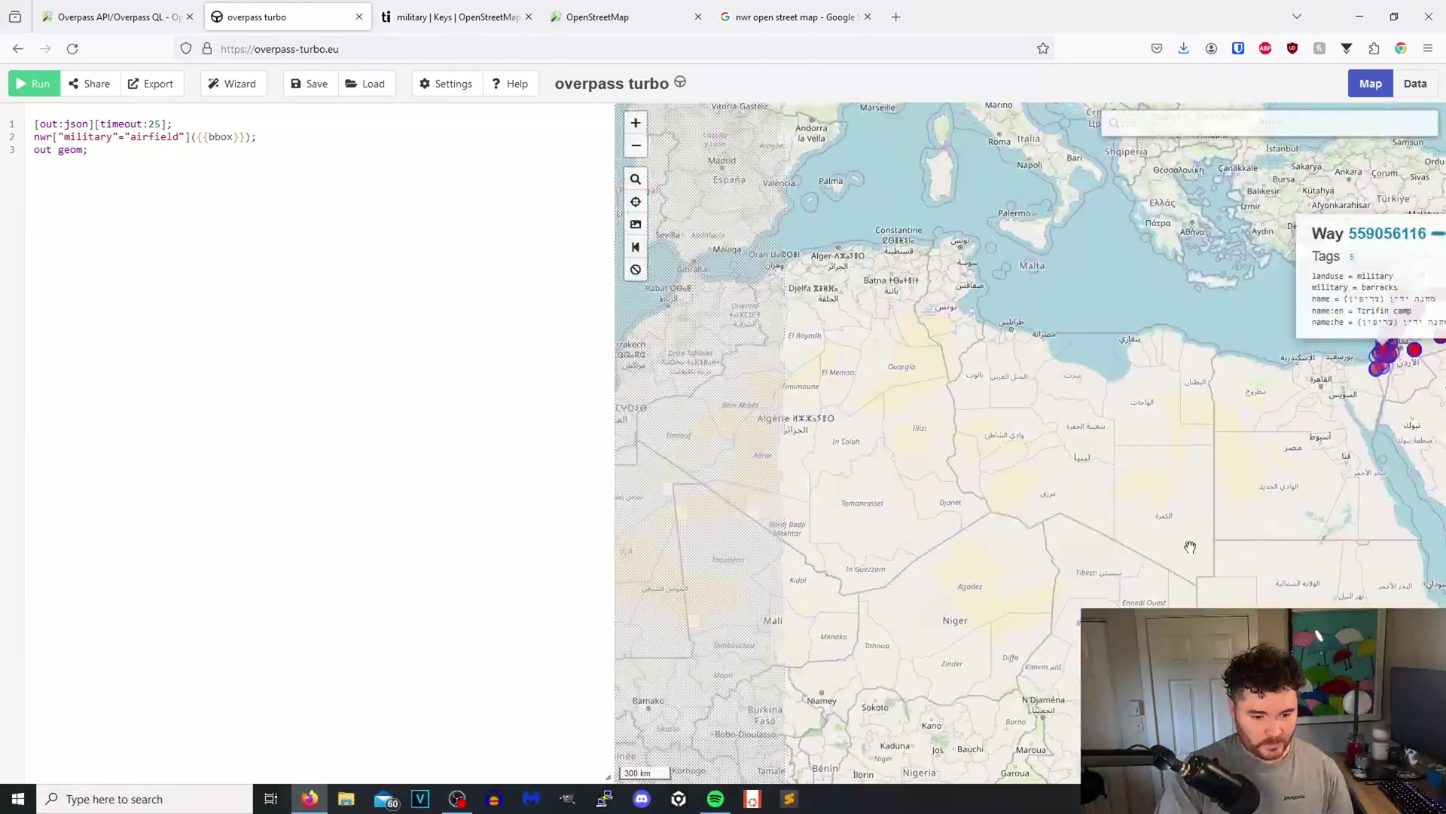
pyautogui.moveTo(791, 508)
pyautogui.mouseDown()
pyautogui.moveTo(1059, 191)
pyautogui.moveTo(791, 340)
pyautogui.mouseUp()
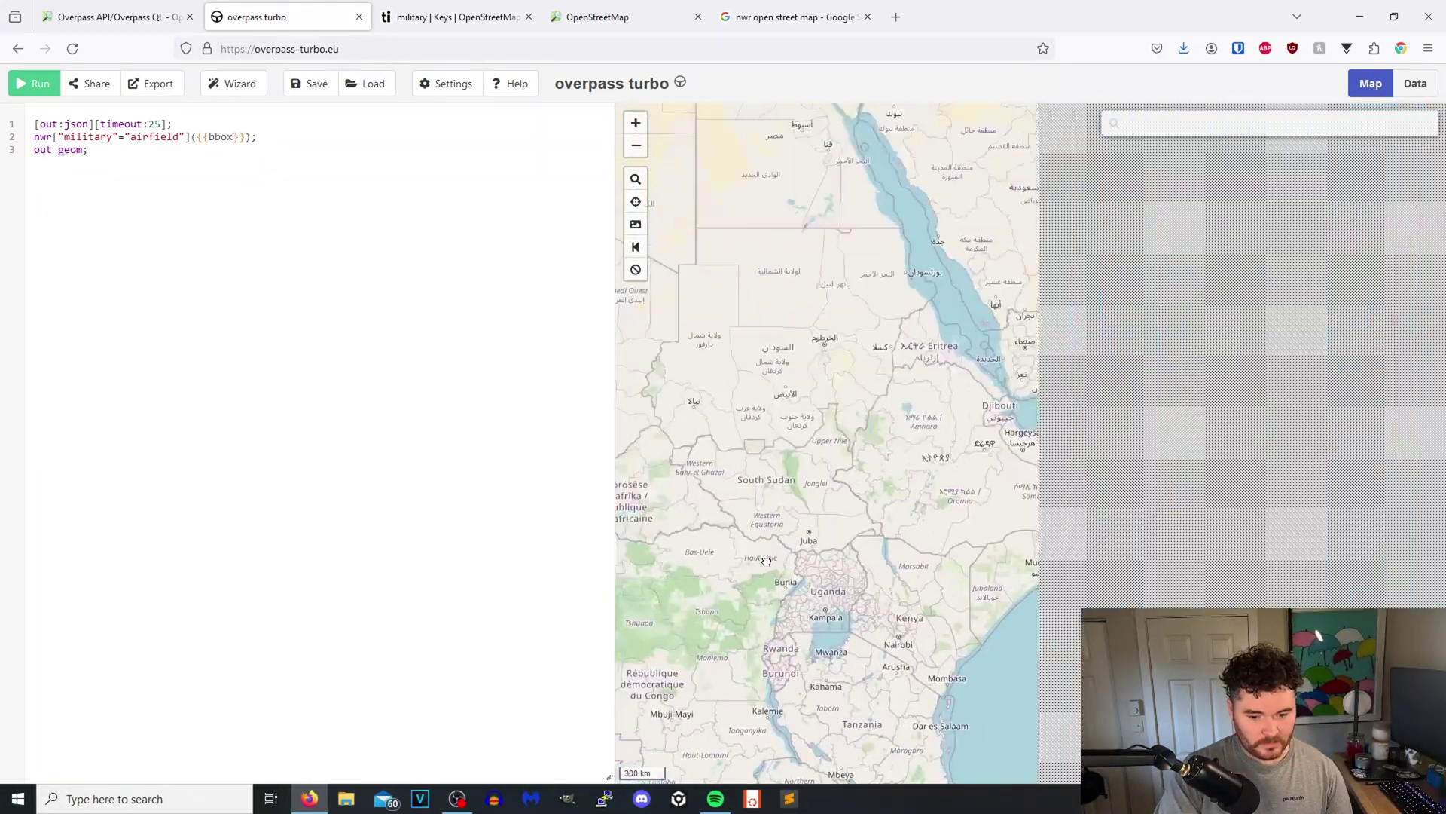
pyautogui.scroll(-2, 1192, 509)
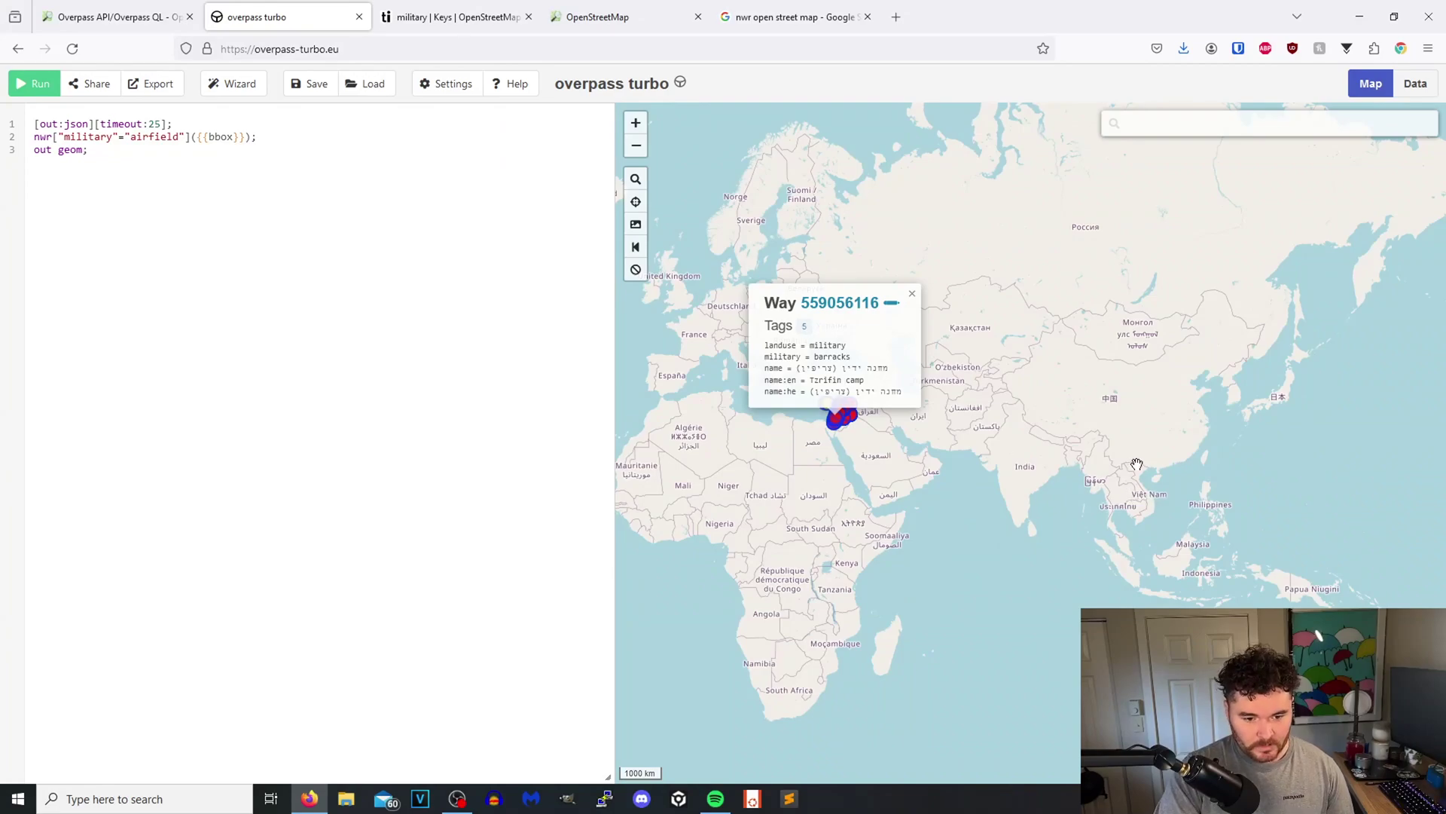
pyautogui.moveTo(1138, 463); pyautogui.dragTo(1060, 387)
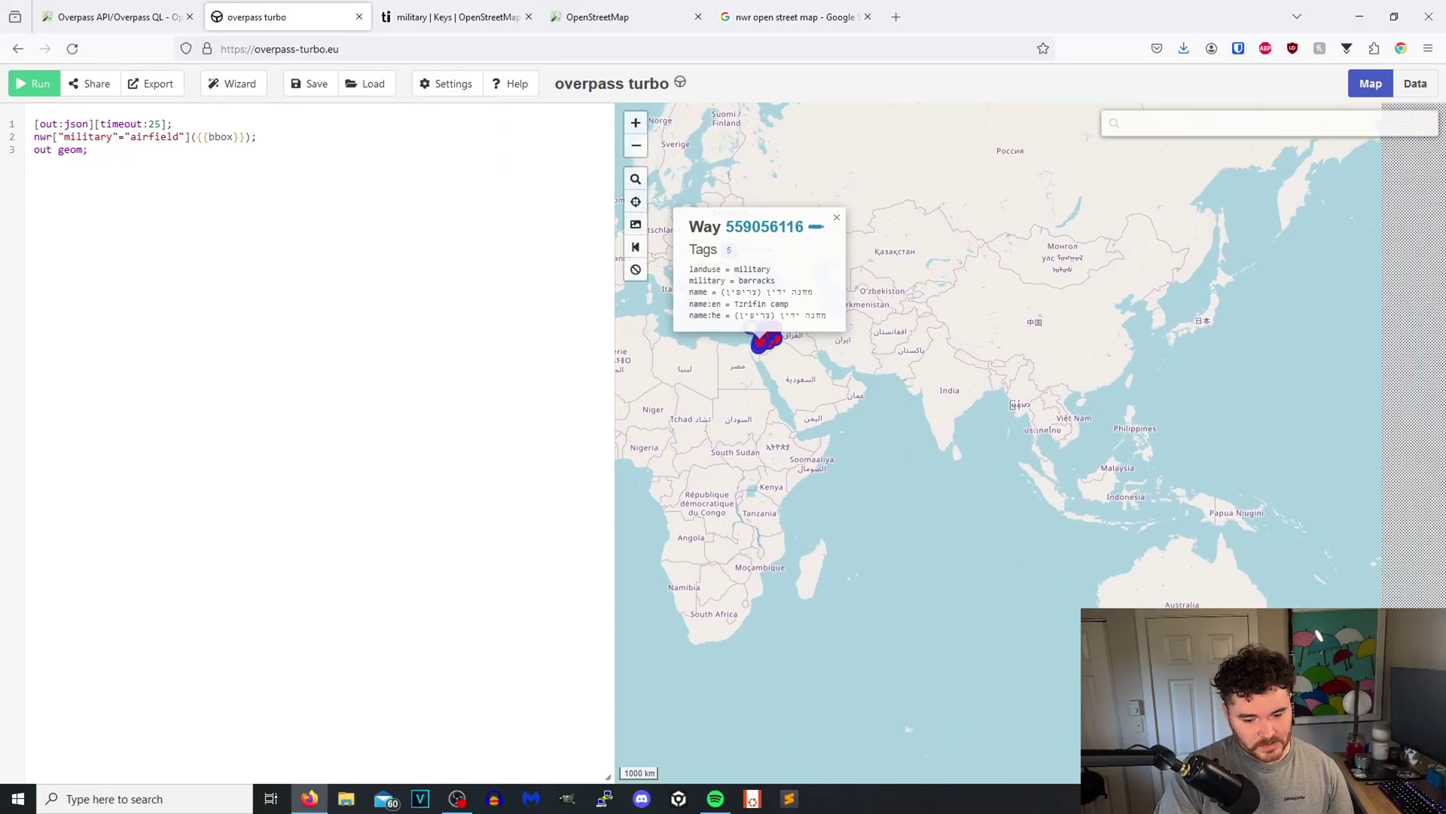
pyautogui.moveTo(1291, 754); pyautogui.dragTo(1120, 565)
pyautogui.scroll(2, 1108, 555)
pyautogui.scroll(-2, 1052, 543)
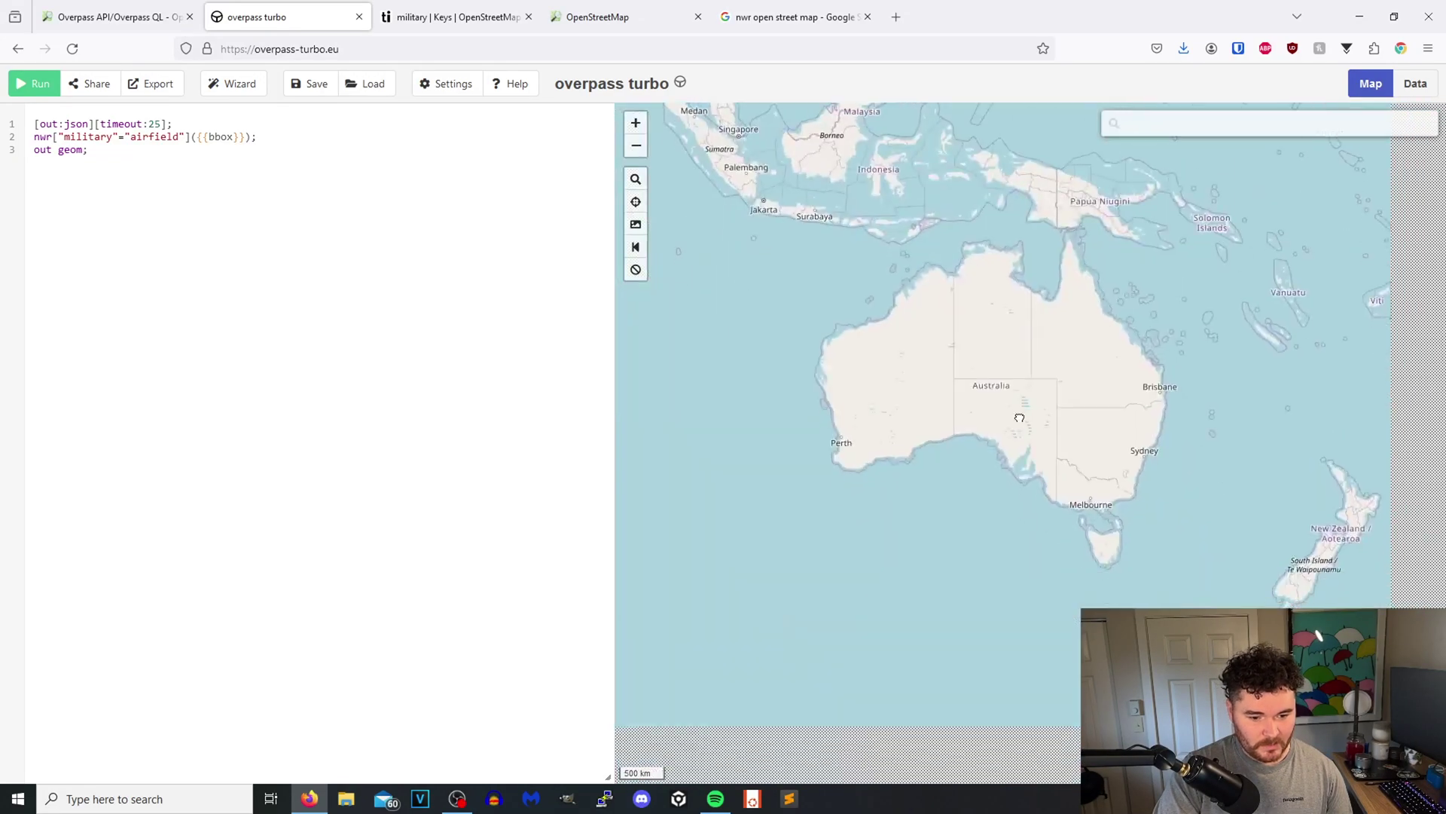
pyautogui.click(27, 90)
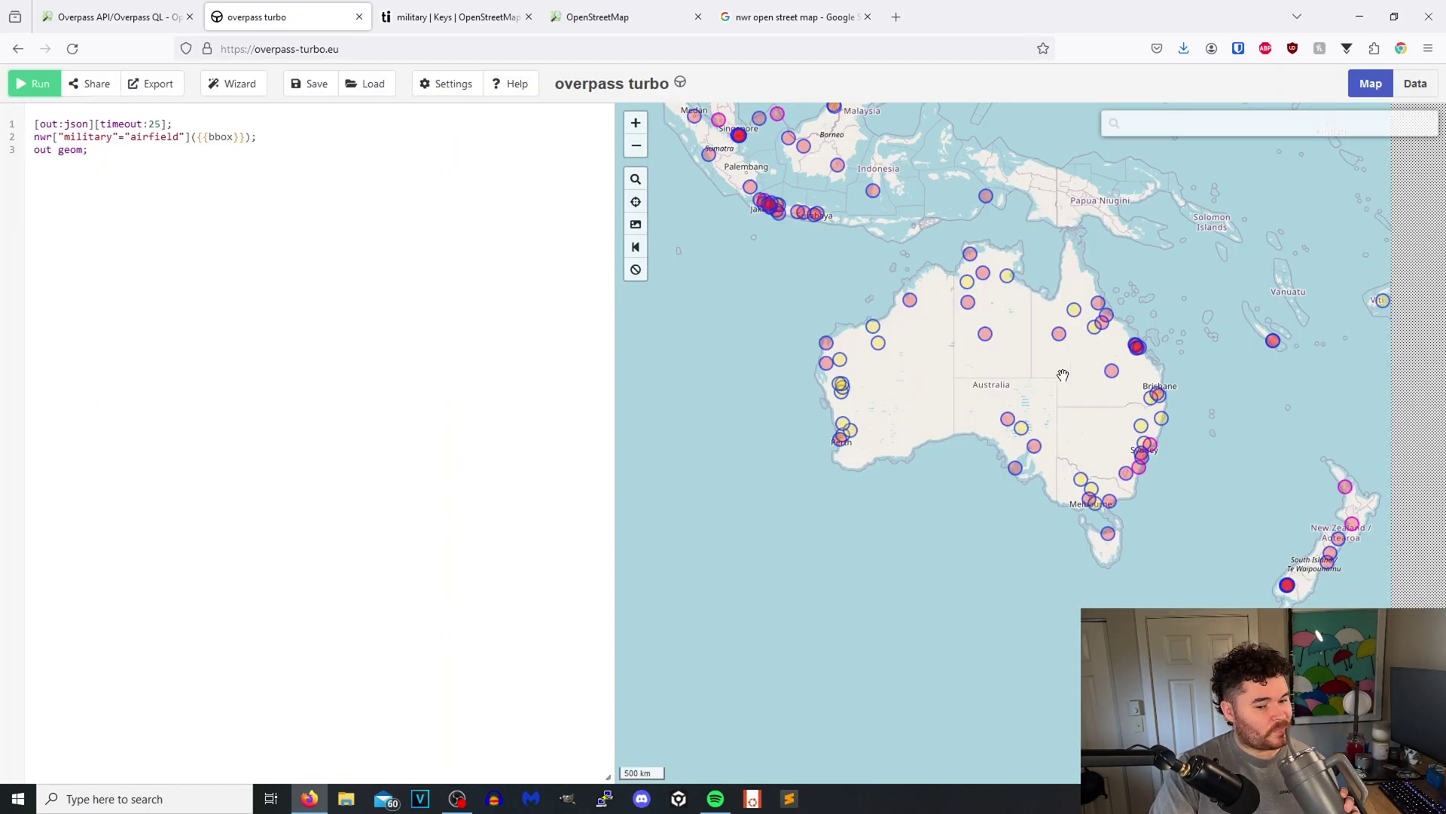
# Inspect the tags of the Willowra airfield and a nearby emergency aerodrome
pyautogui.click(986, 339)
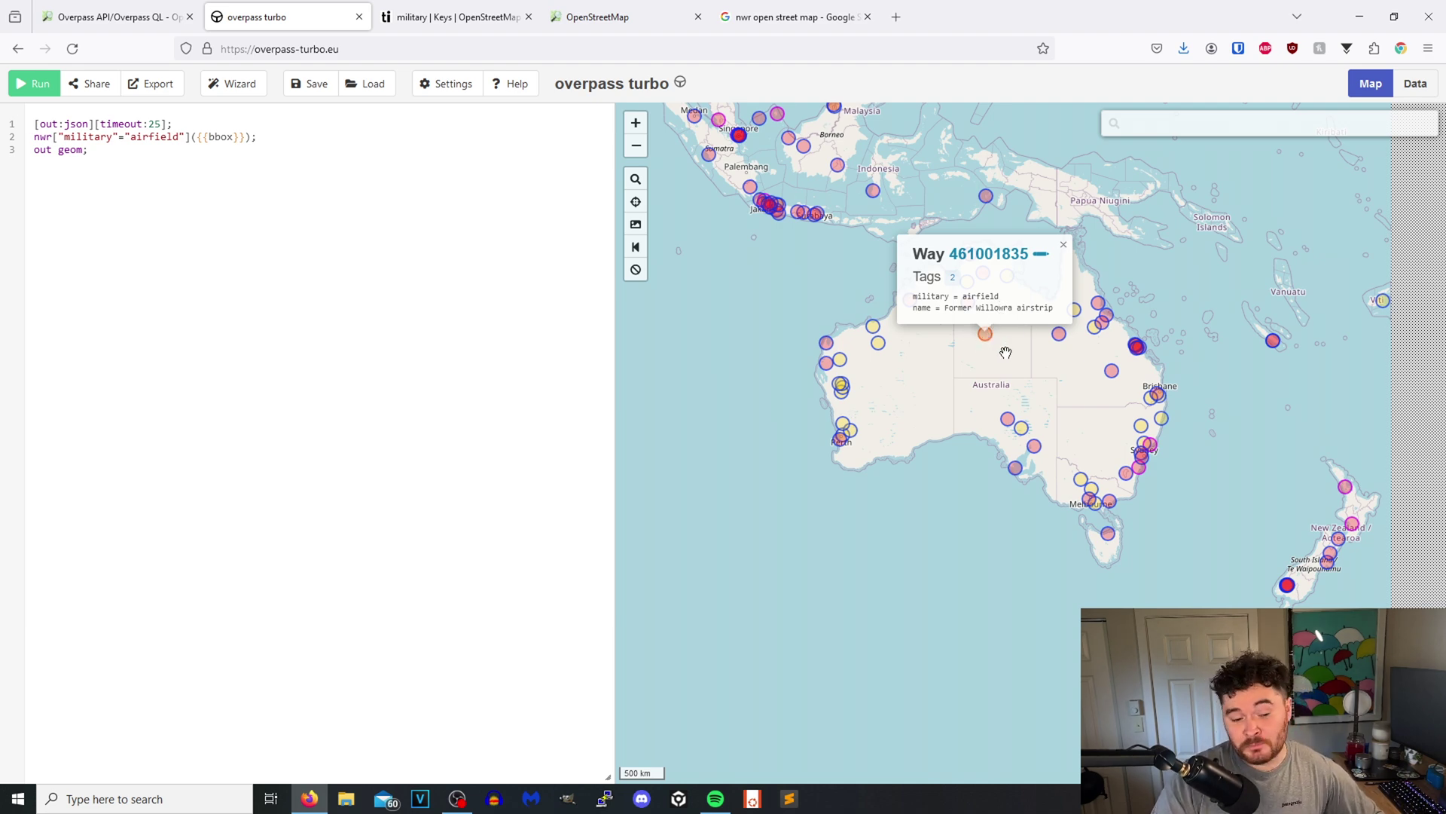
pyautogui.scroll(1, 1006, 352)
pyautogui.scroll(1, 1005, 346)
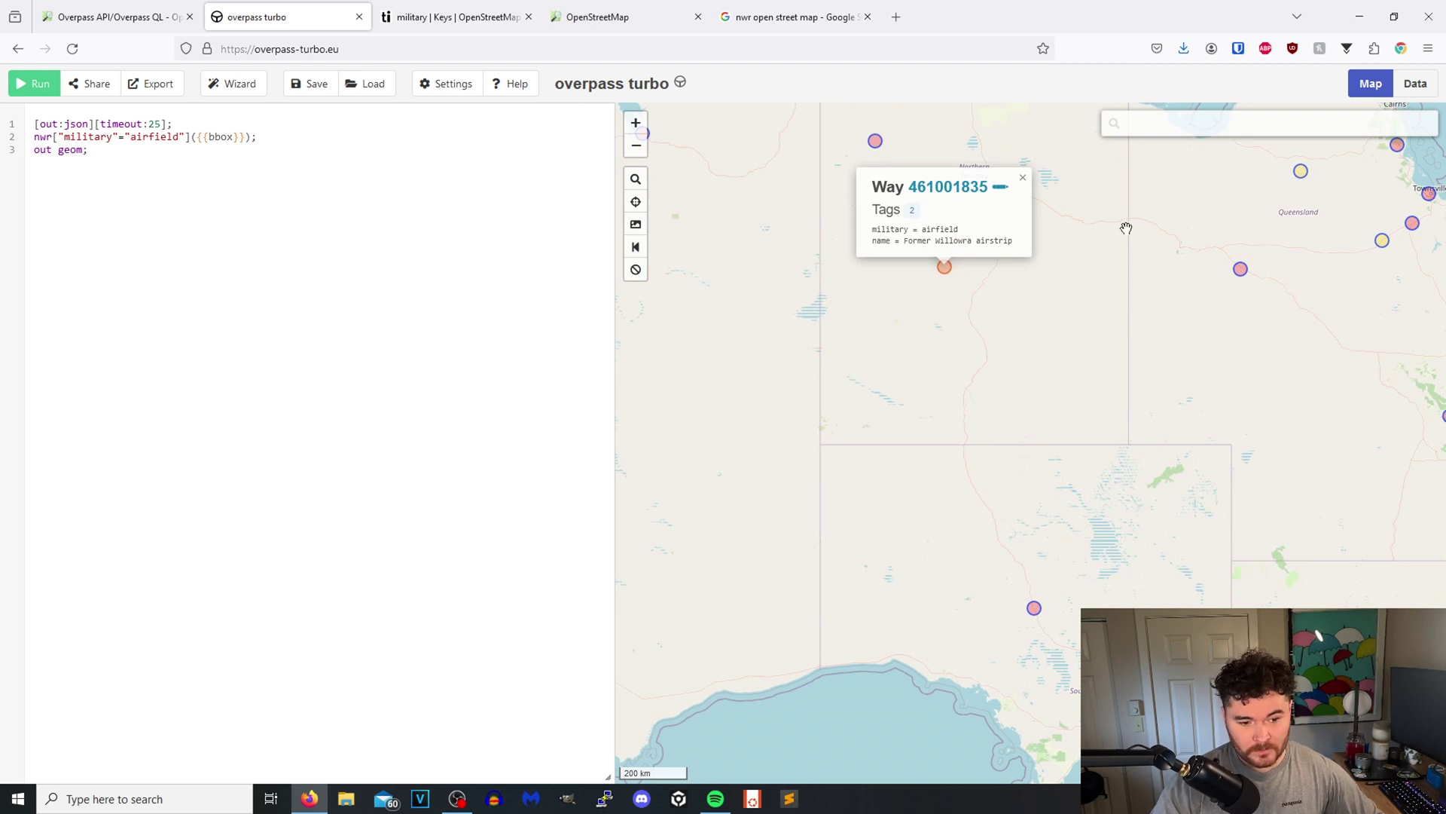
pyautogui.moveTo(1211, 255); pyautogui.dragTo(1177, 374)
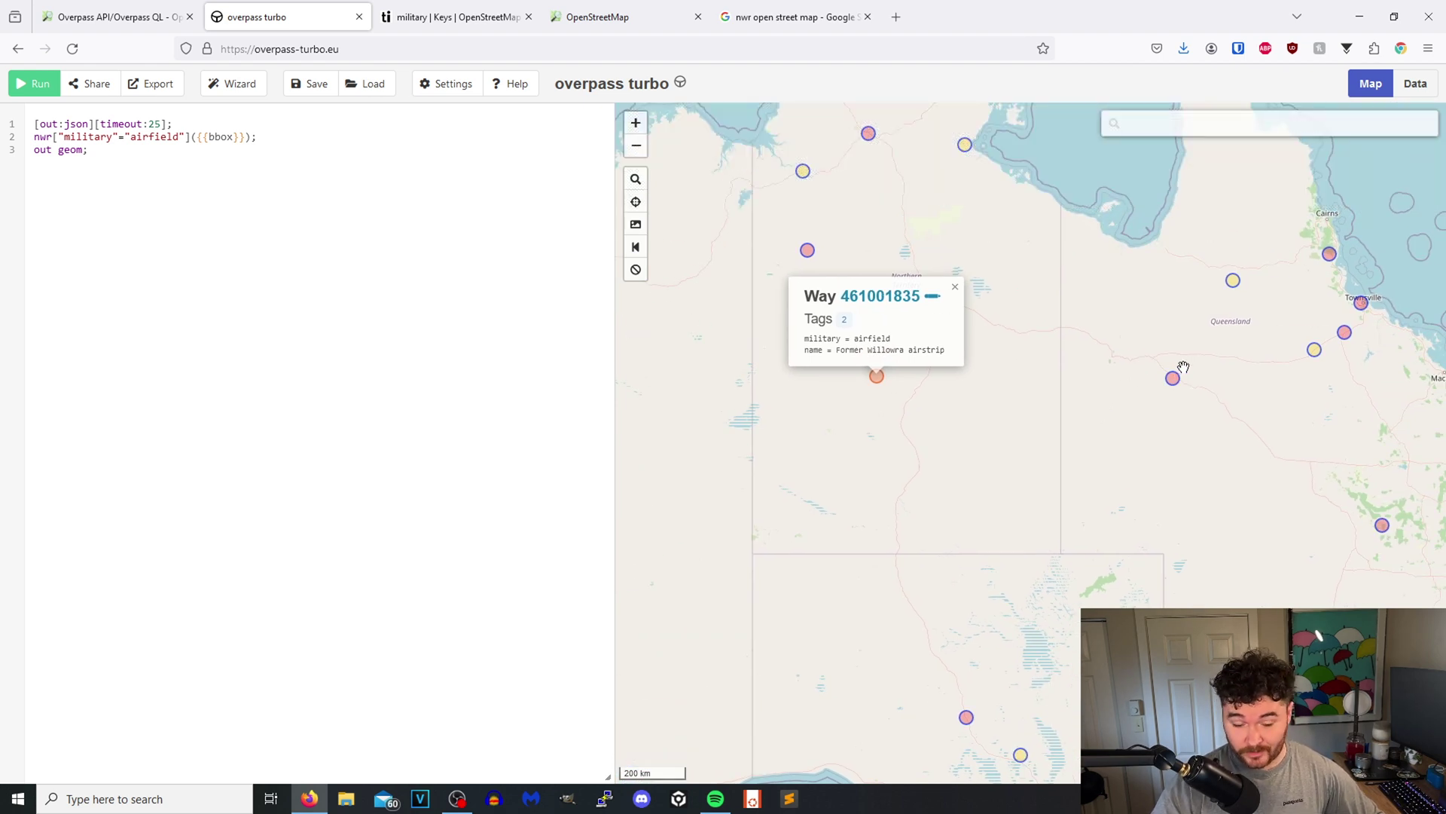
pyautogui.click(1172, 382)
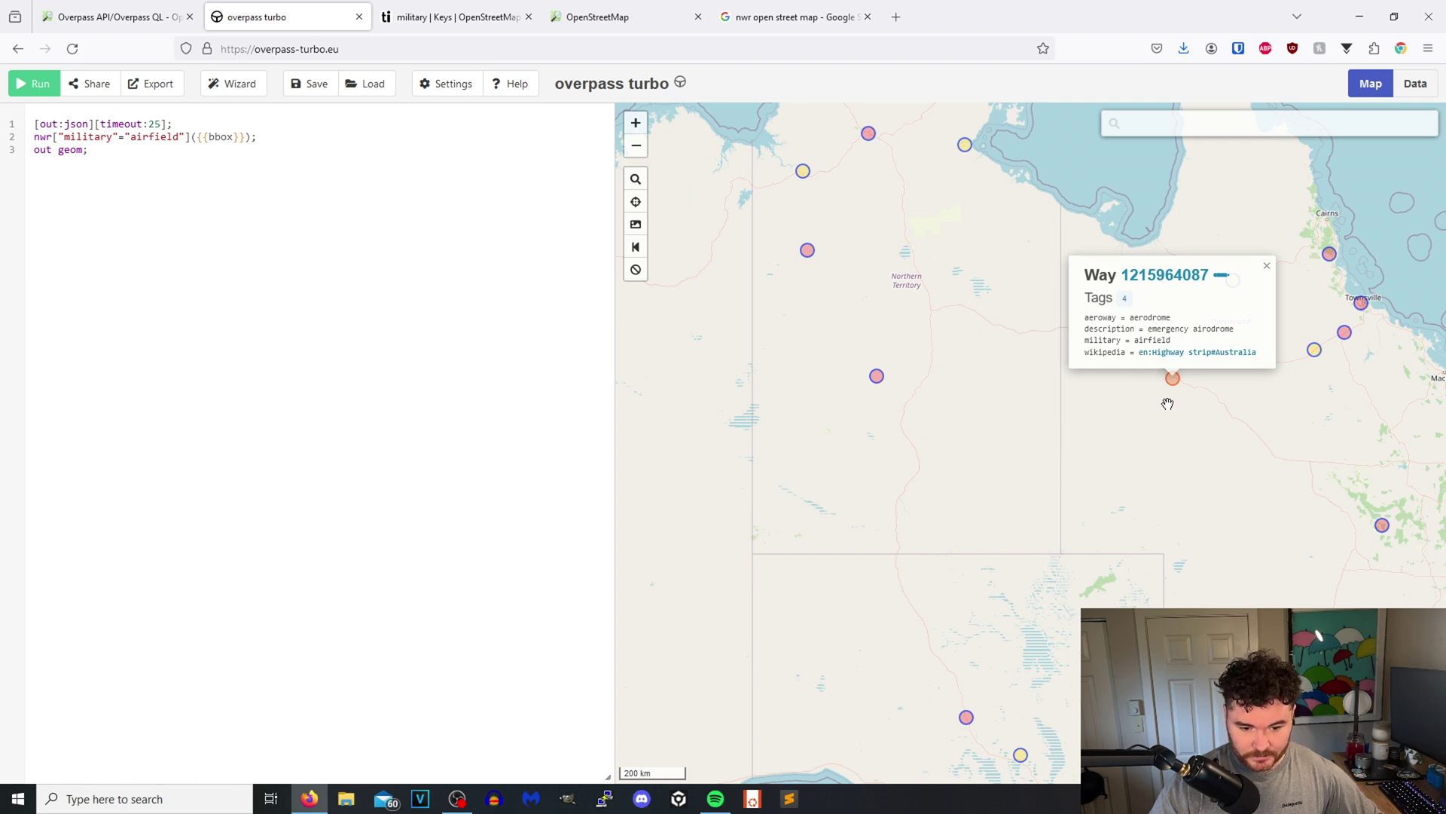
# Inspect McDonalds Yard Airport's tags, then RAAF Base Tindal's
pyautogui.moveTo(907, 277); pyautogui.dragTo(1040, 390)
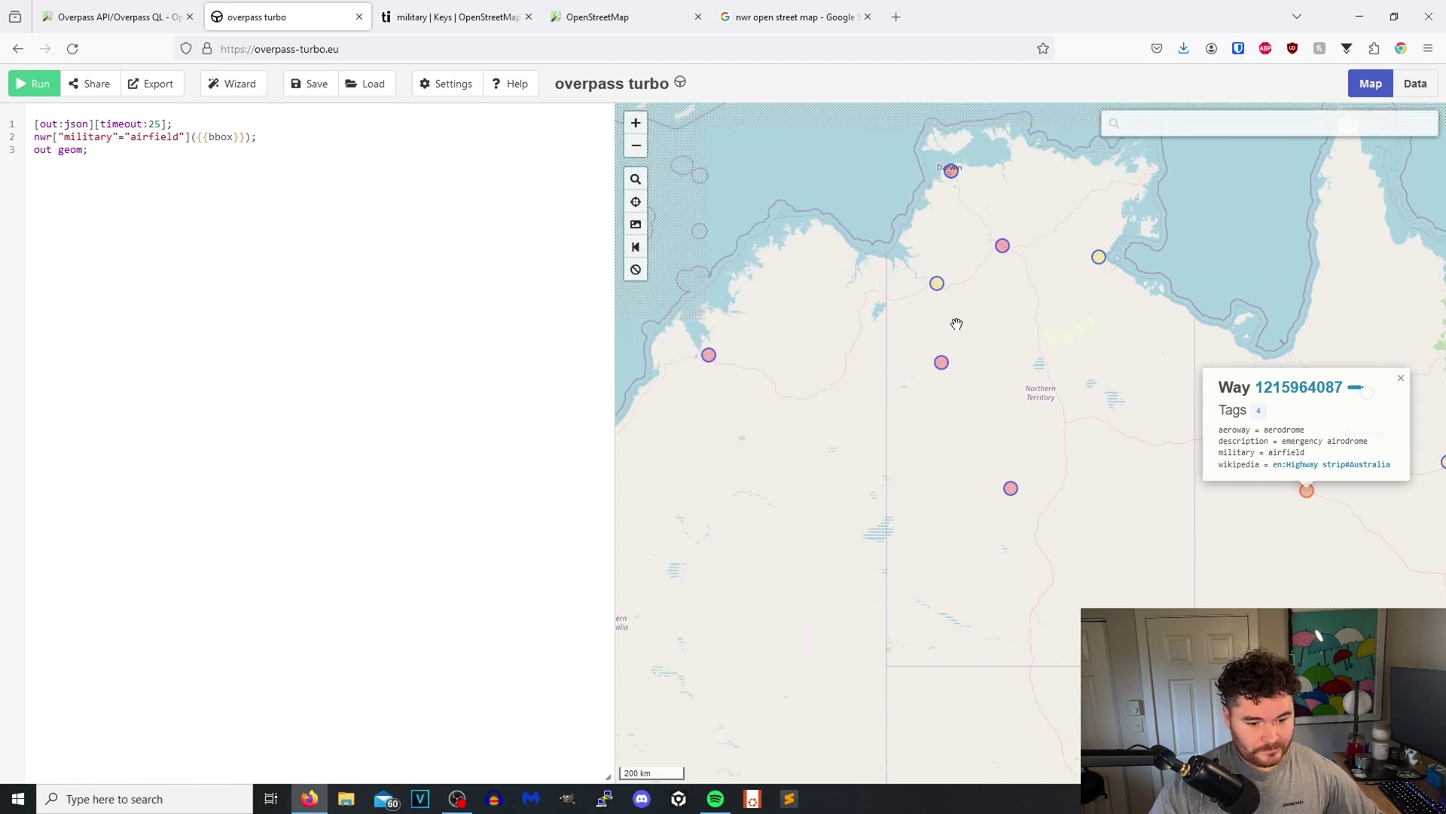
pyautogui.click(946, 361)
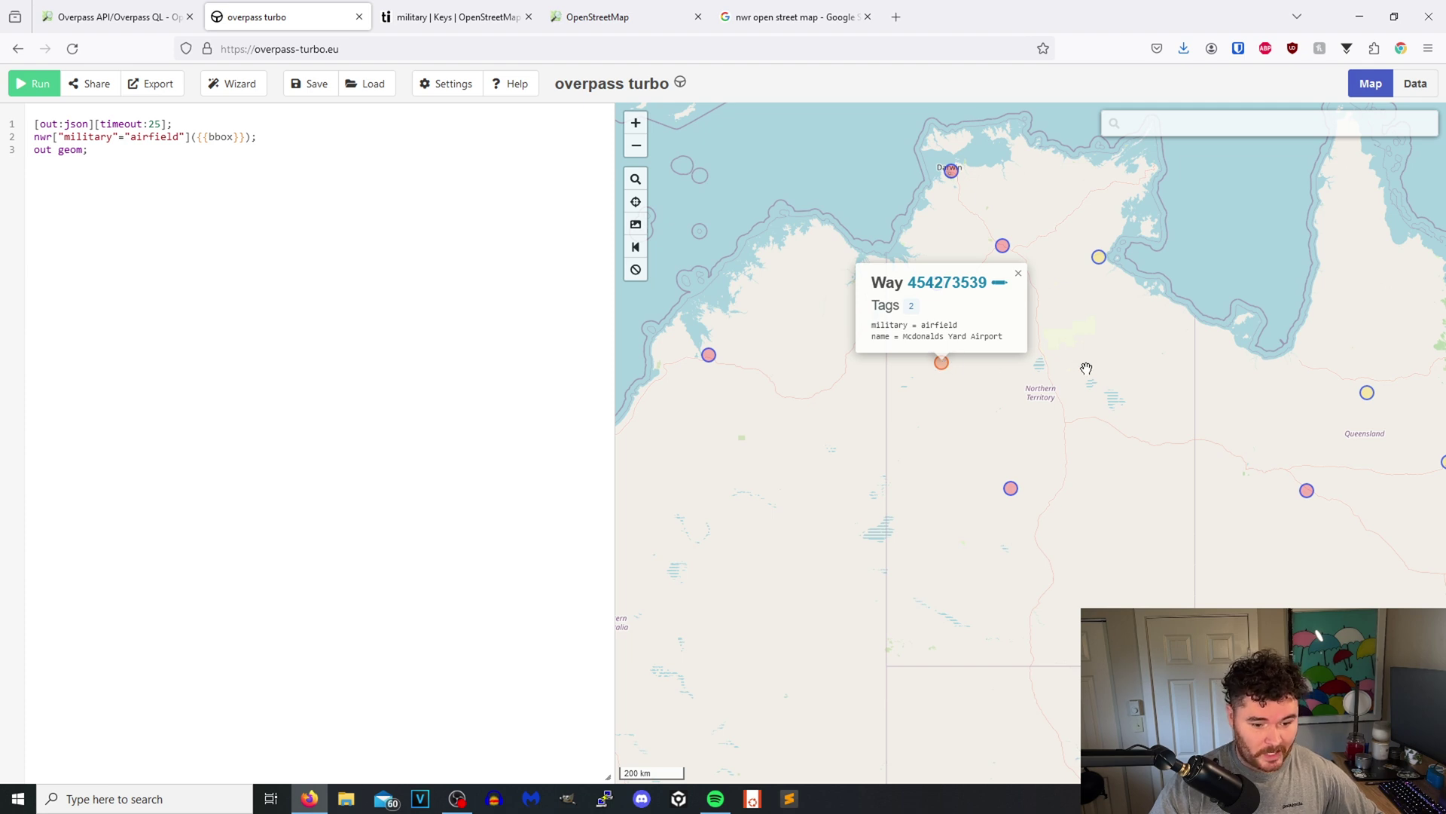
pyautogui.click(1057, 311)
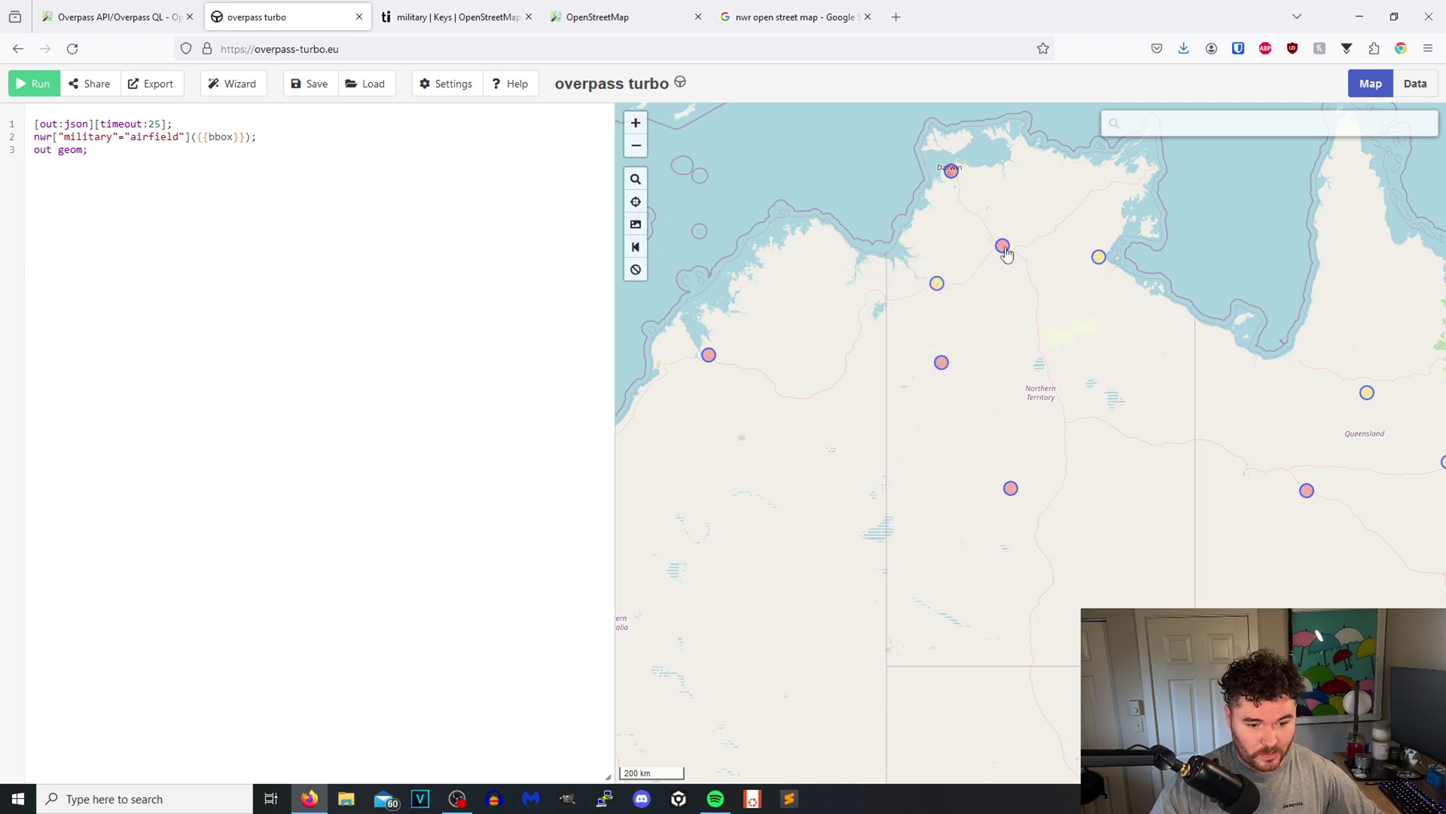
pyautogui.click(1004, 250)
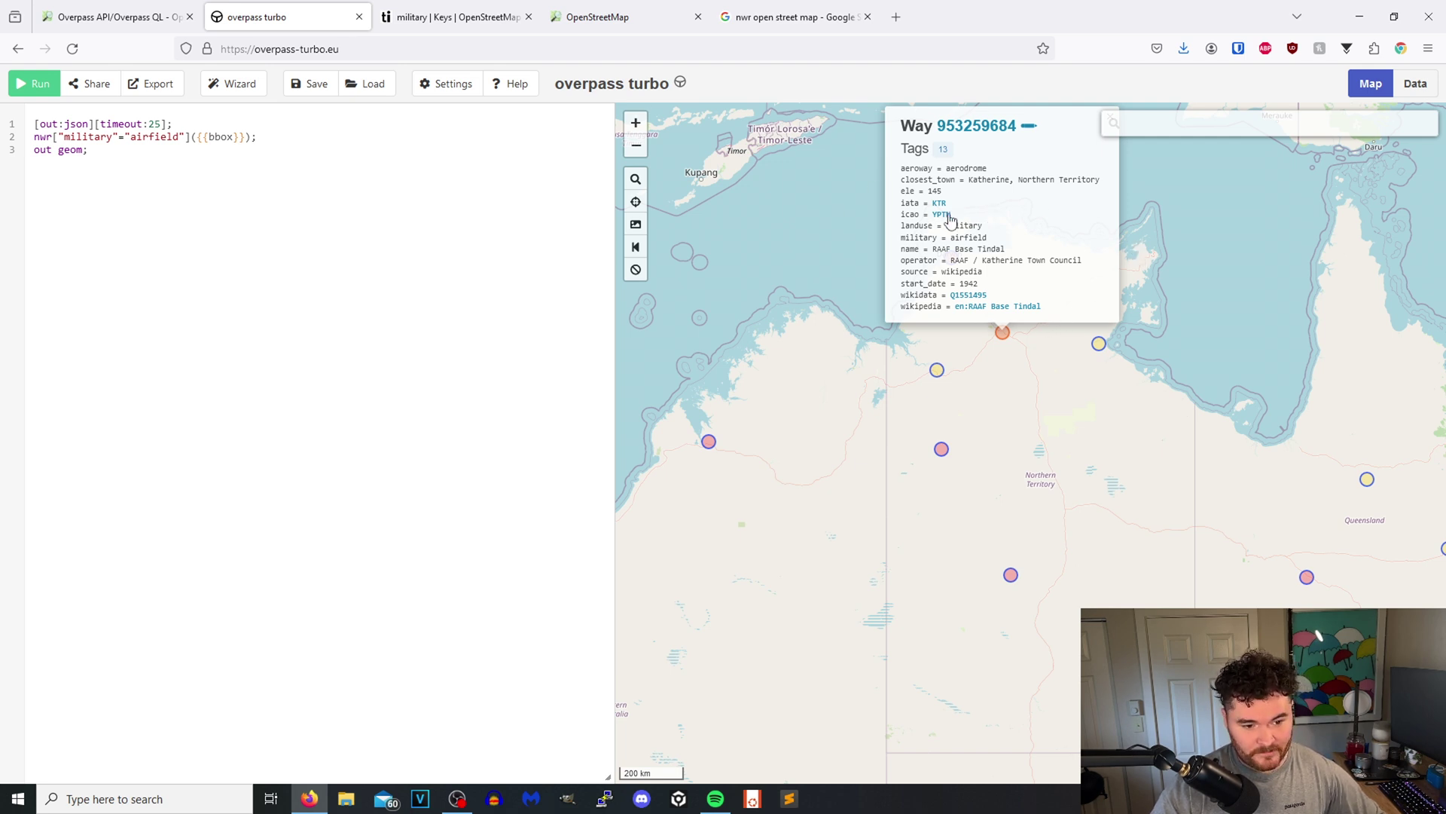
pyautogui.moveTo(858, 422); pyautogui.dragTo(1037, 387)
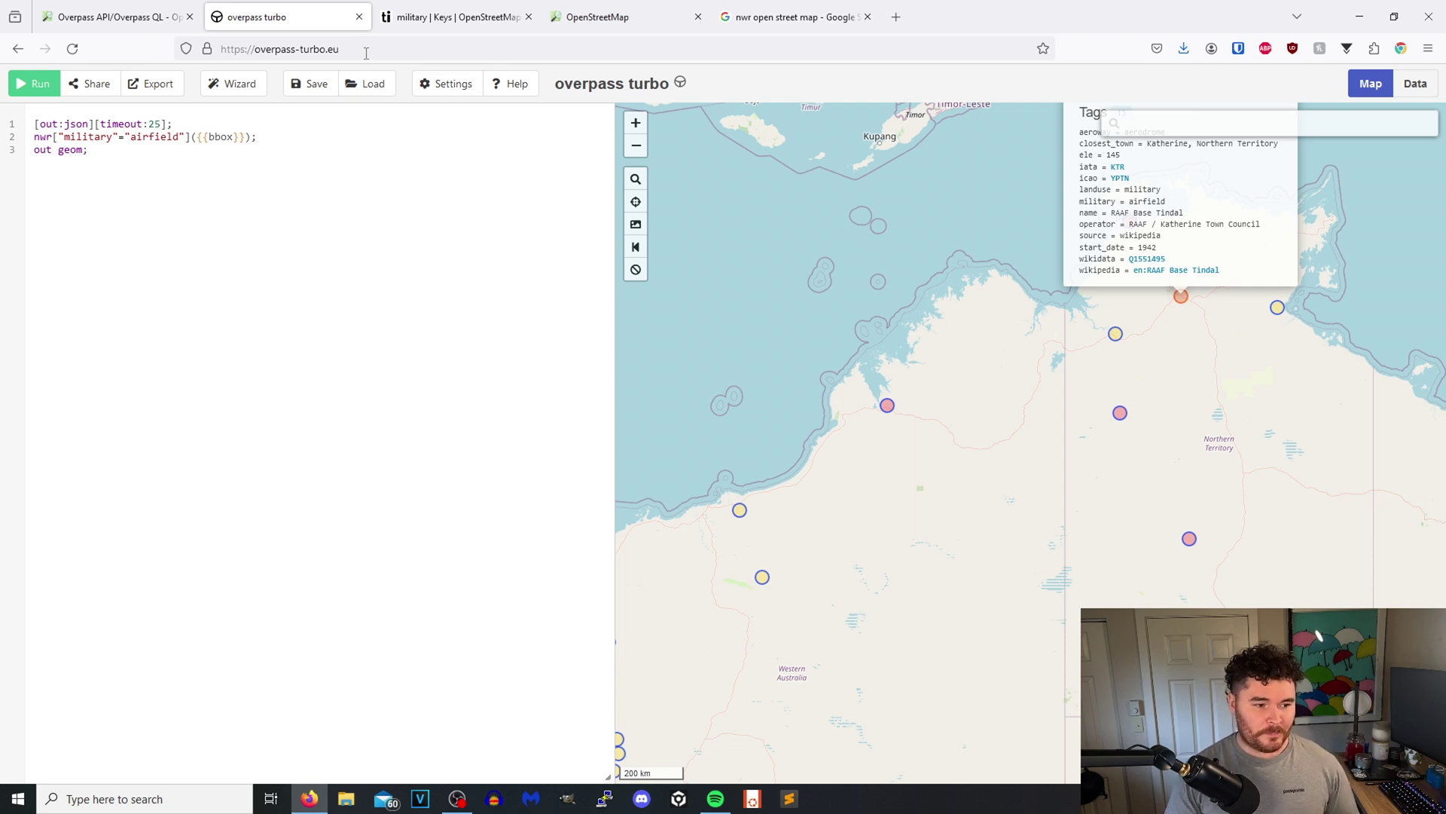
# Return to the taginfo 'military | Keys' page to see the airfield value and its count
pyautogui.click(416, 11)
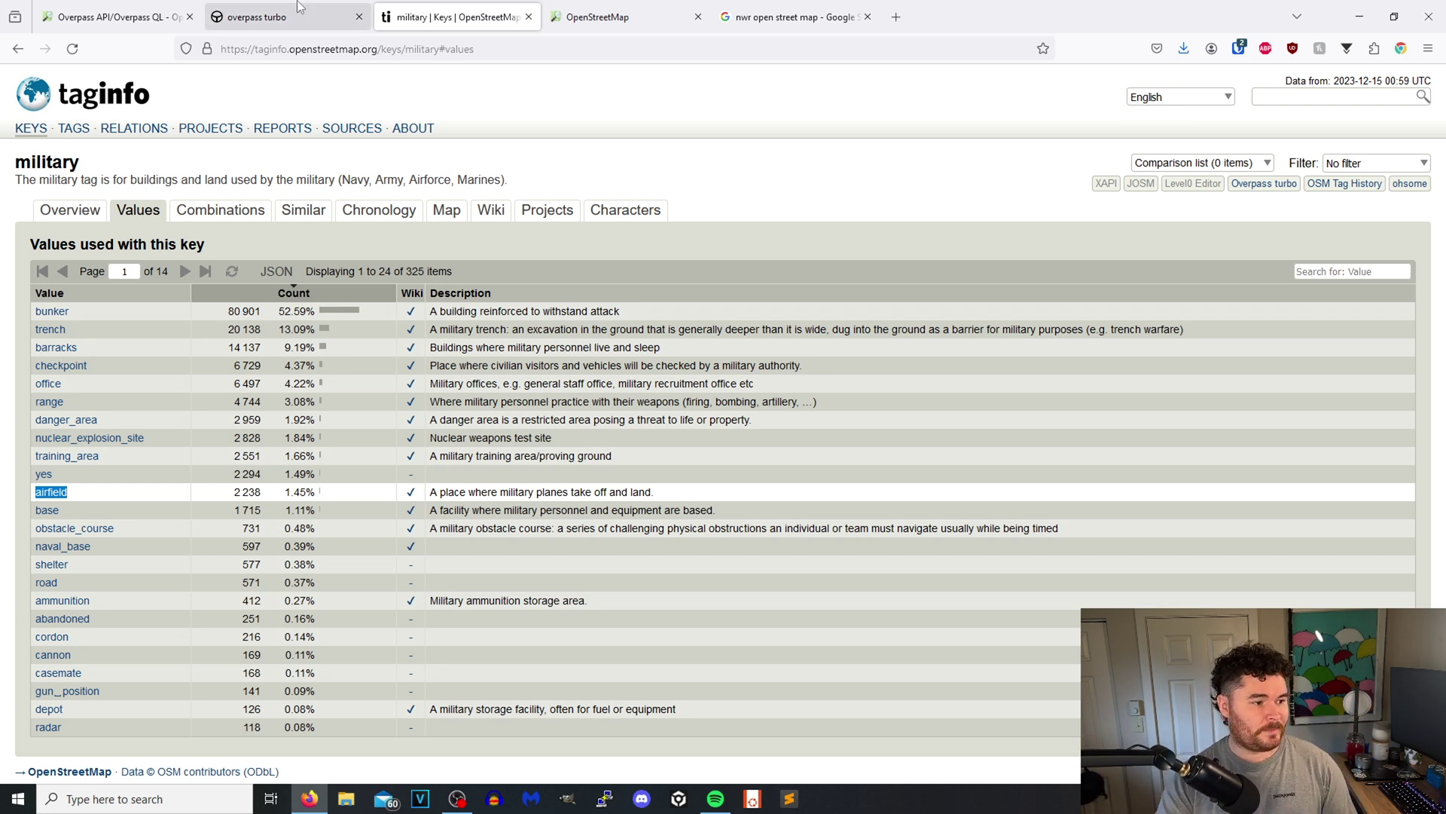
# Pan the OpenStreetMap map toward Palo Alto and Moffett Federal Airfield, then enter the iD editor
pyautogui.click(621, 16)
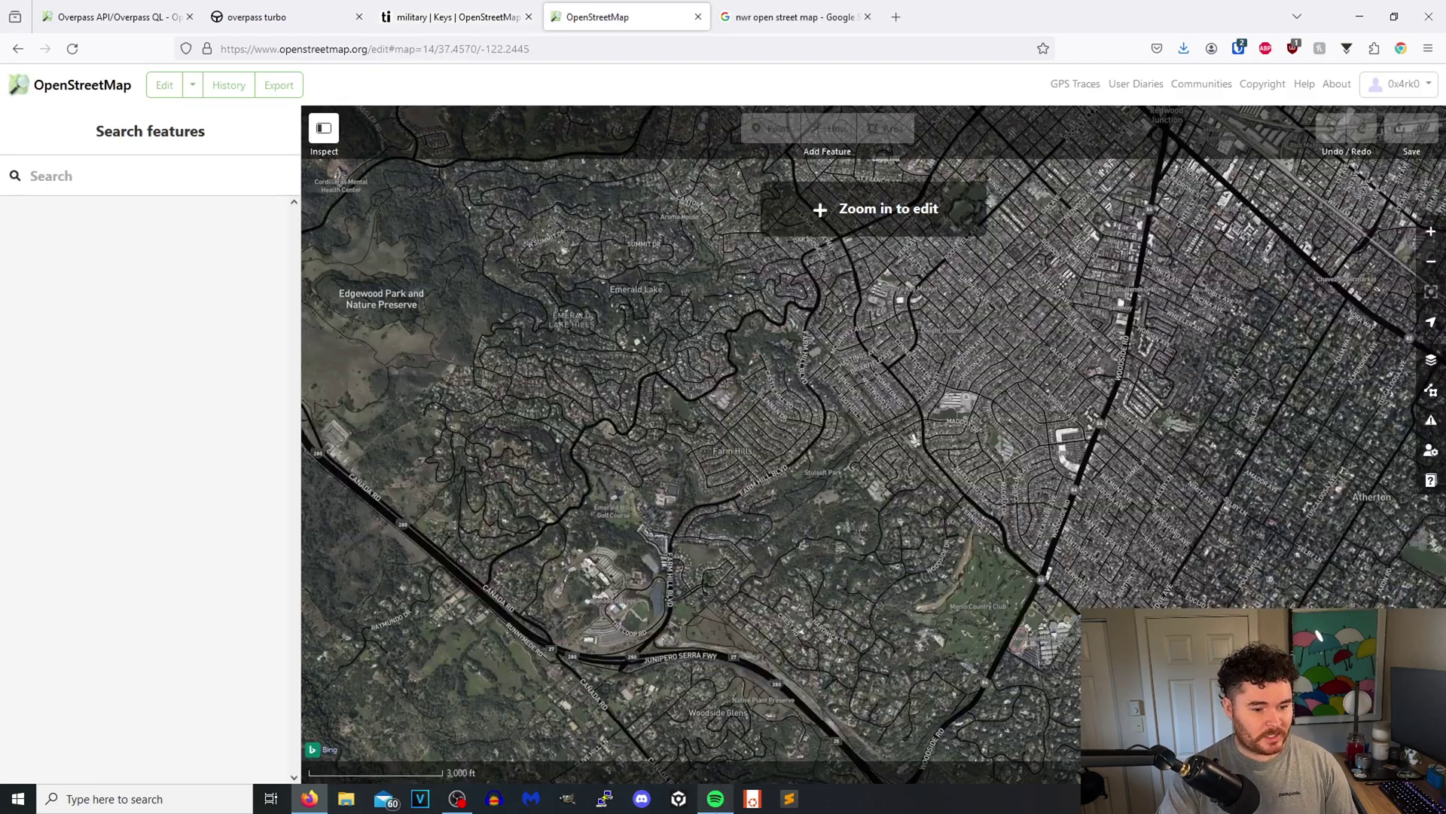
pyautogui.scroll(-4, 909, 717)
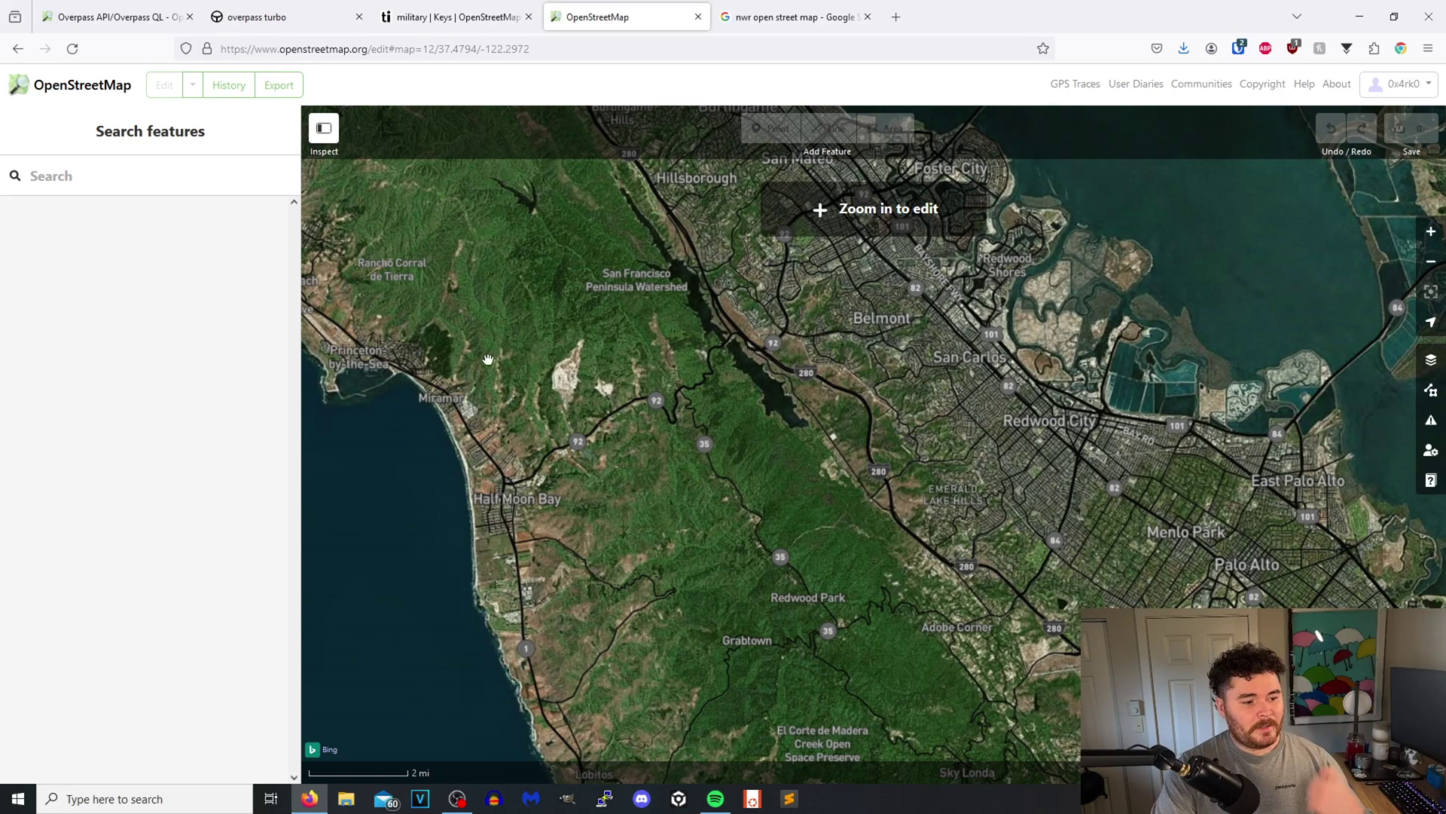
pyautogui.moveTo(797, 408); pyautogui.dragTo(225, 353)
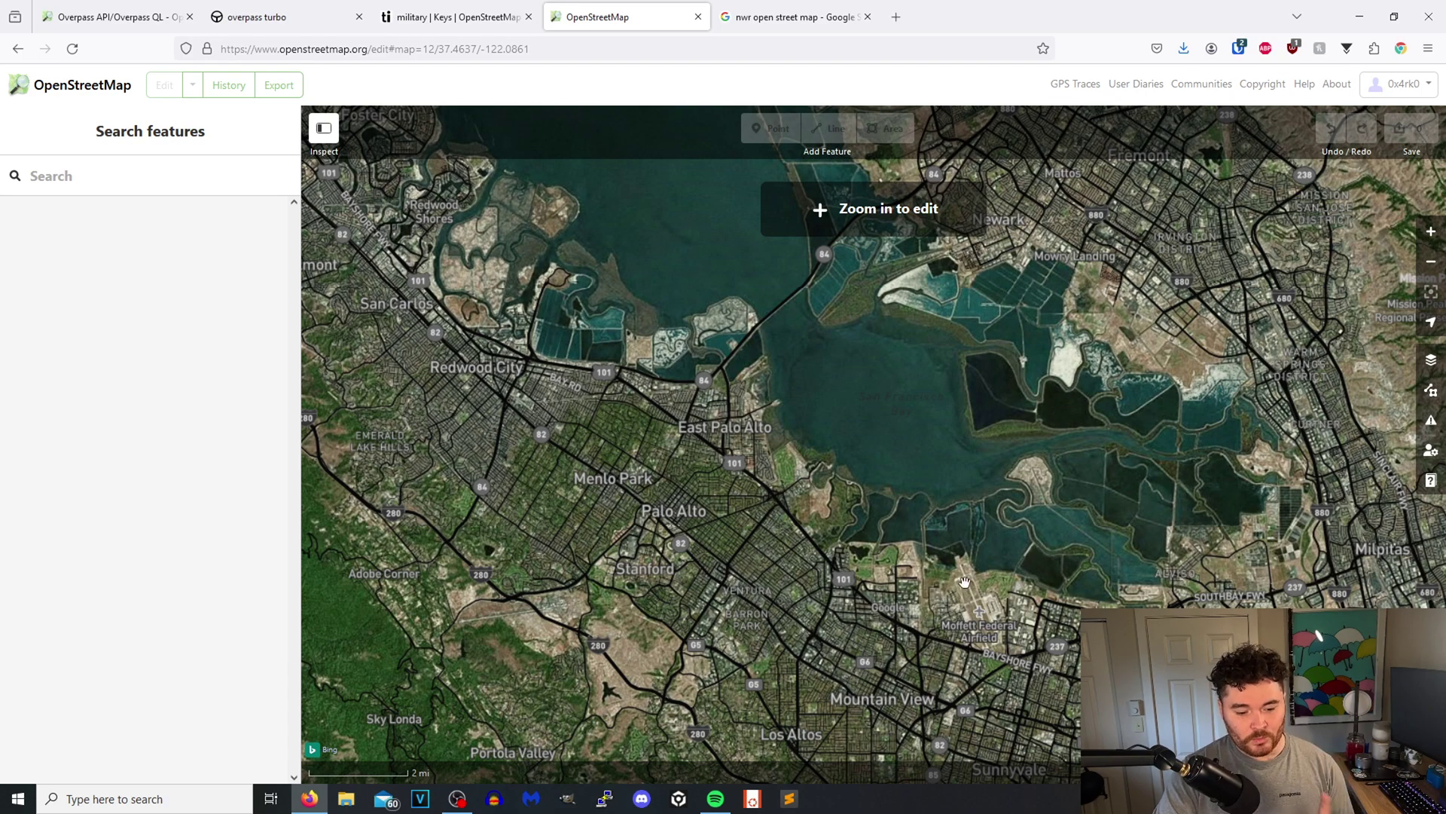
pyautogui.scroll(2, 964, 582)
pyautogui.scroll(2, 1002, 516)
pyautogui.scroll(2, 1007, 519)
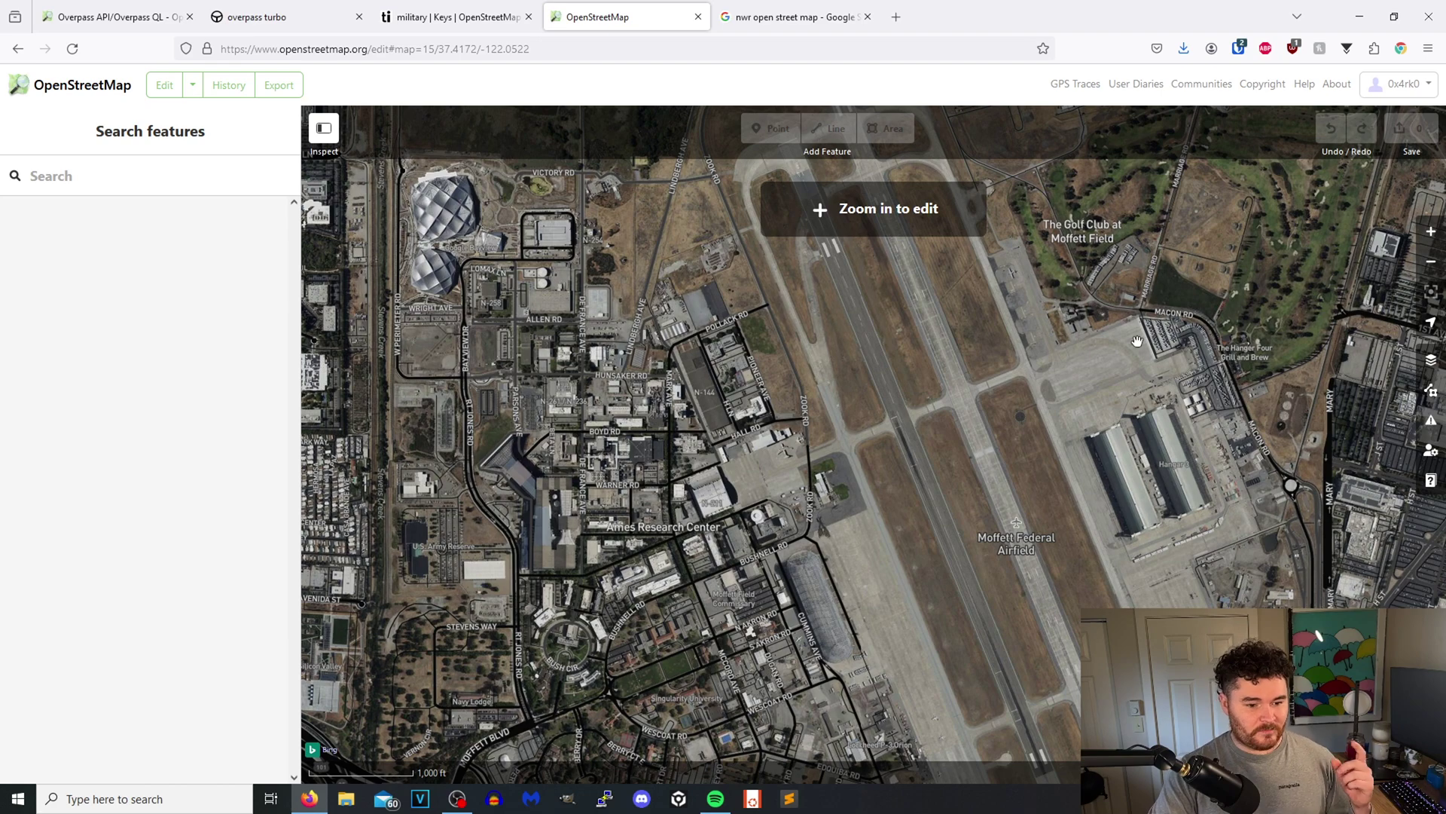
pyautogui.scroll(2, 1035, 362)
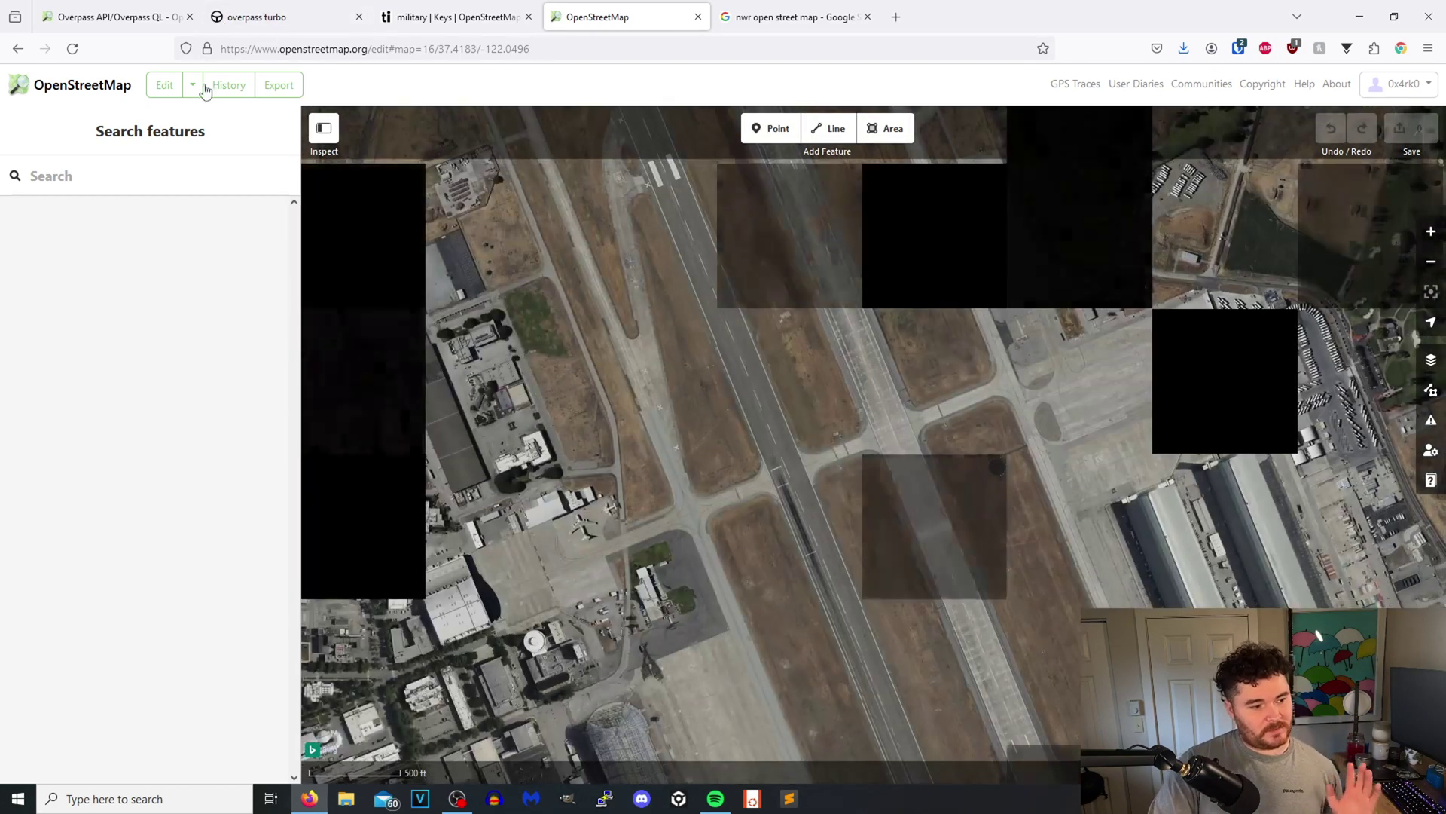
pyautogui.click(164, 85)
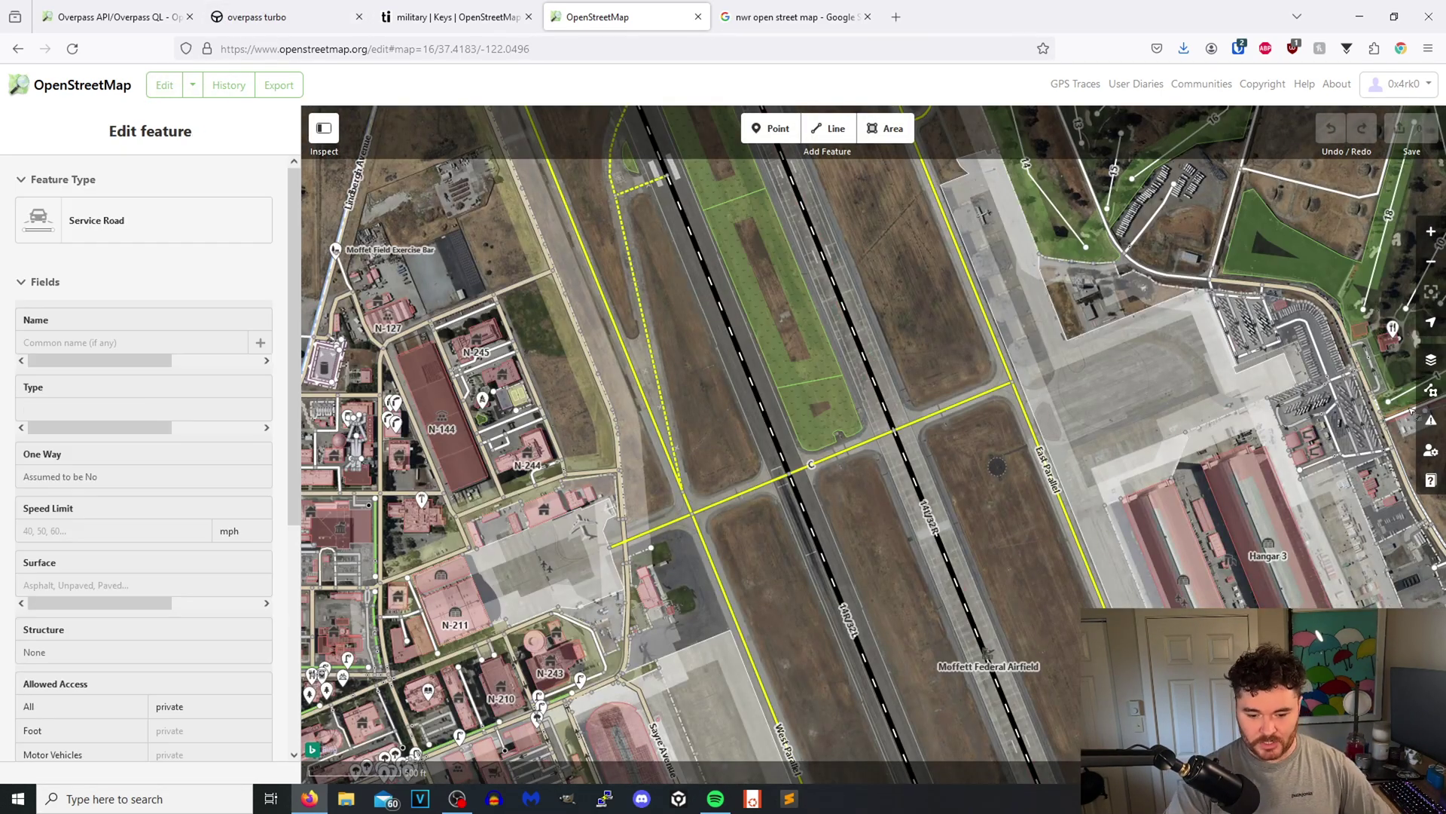
pyautogui.click(1228, 474)
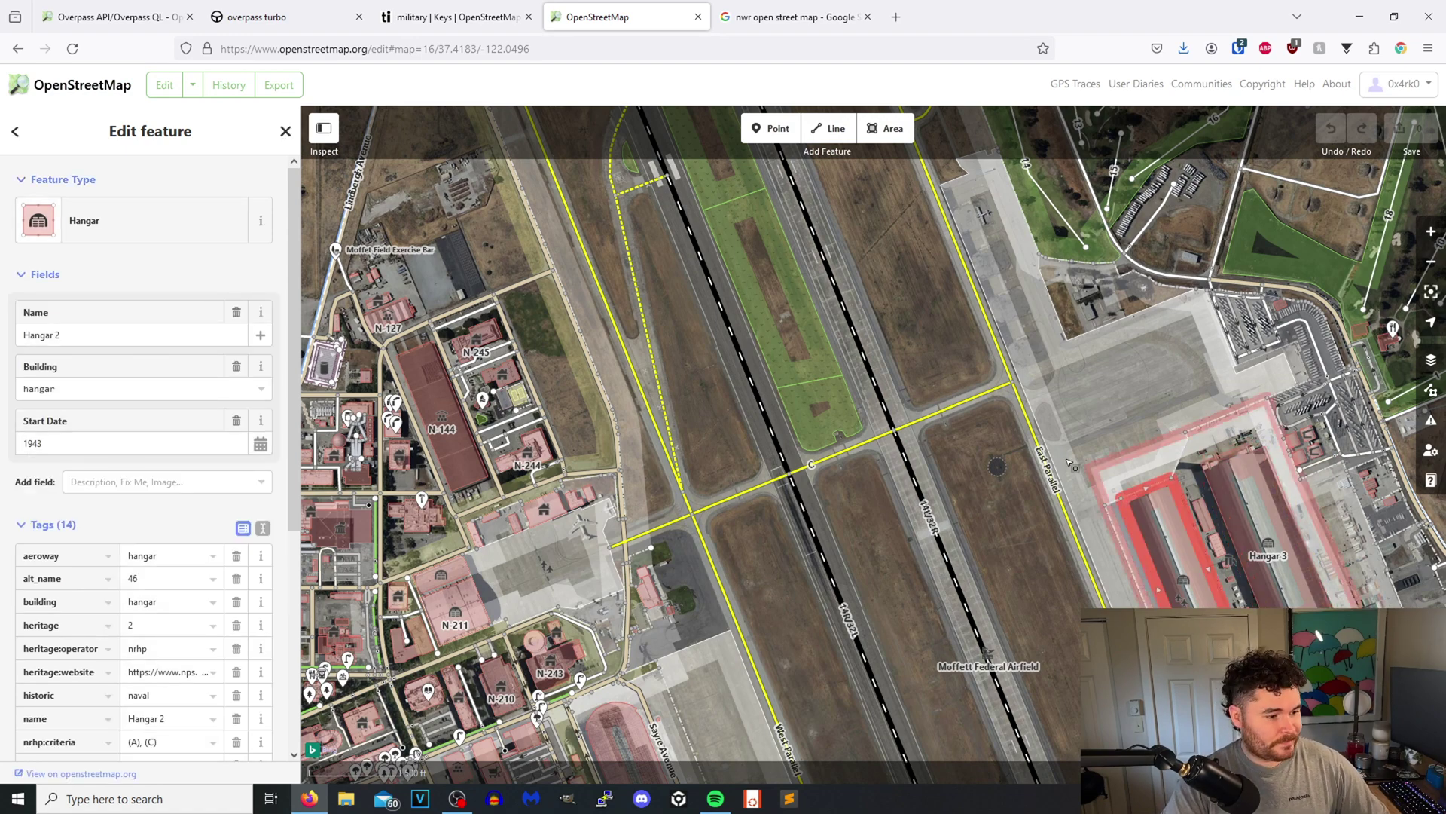
pyautogui.click(1175, 509)
pyautogui.moveTo(1005, 468); pyautogui.dragTo(1017, 406)
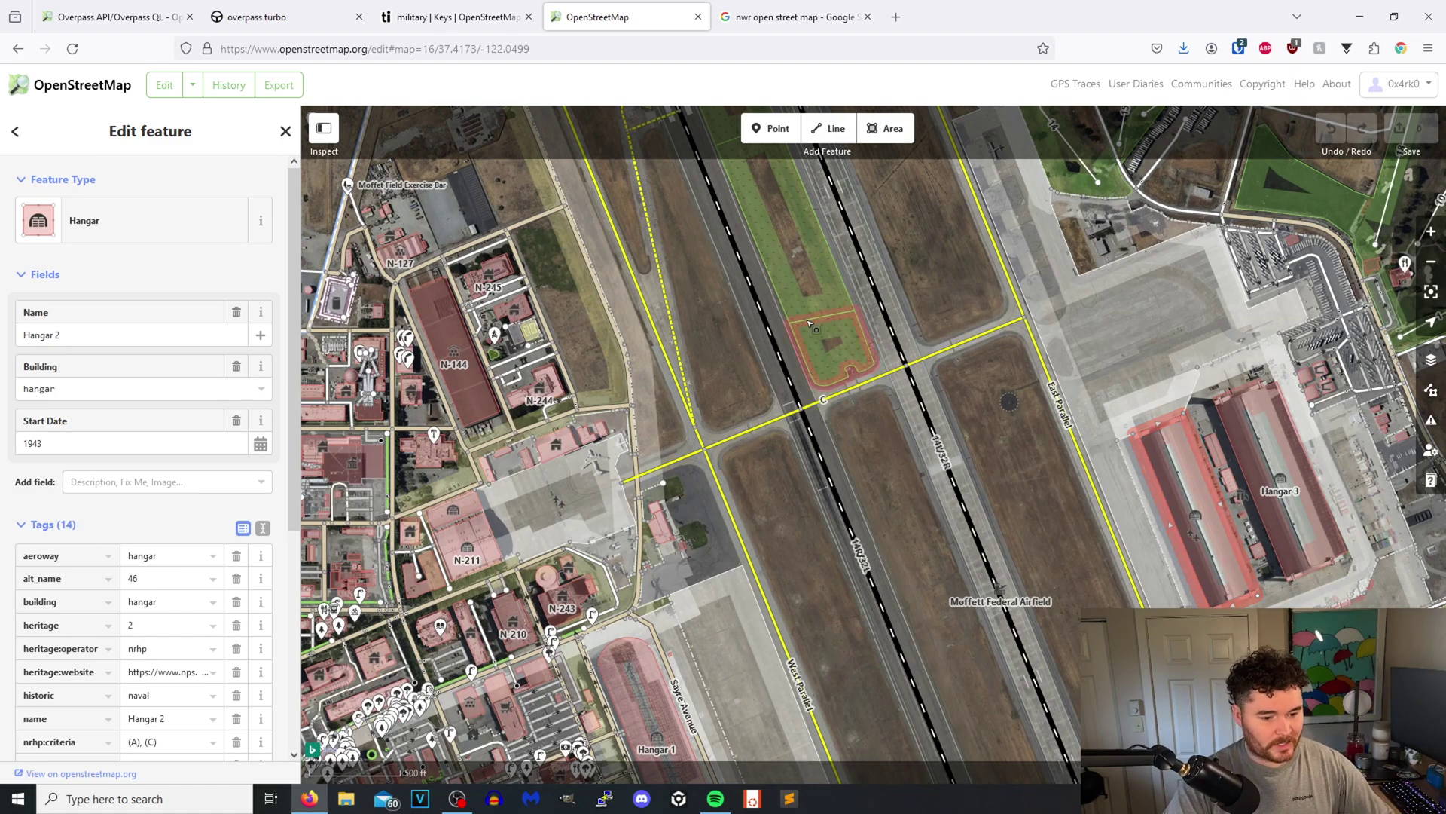
pyautogui.click(818, 349)
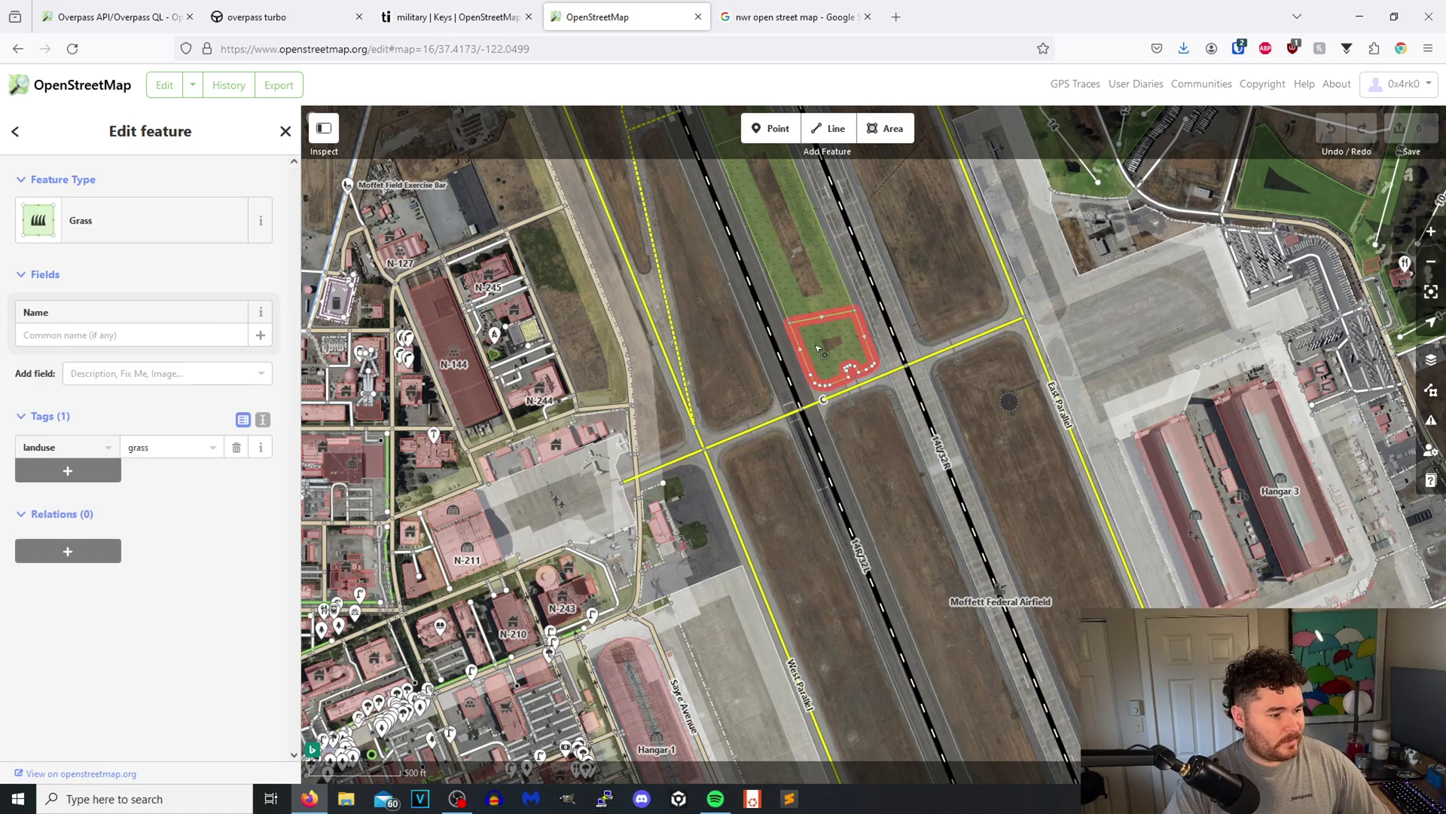
pyautogui.click(800, 301)
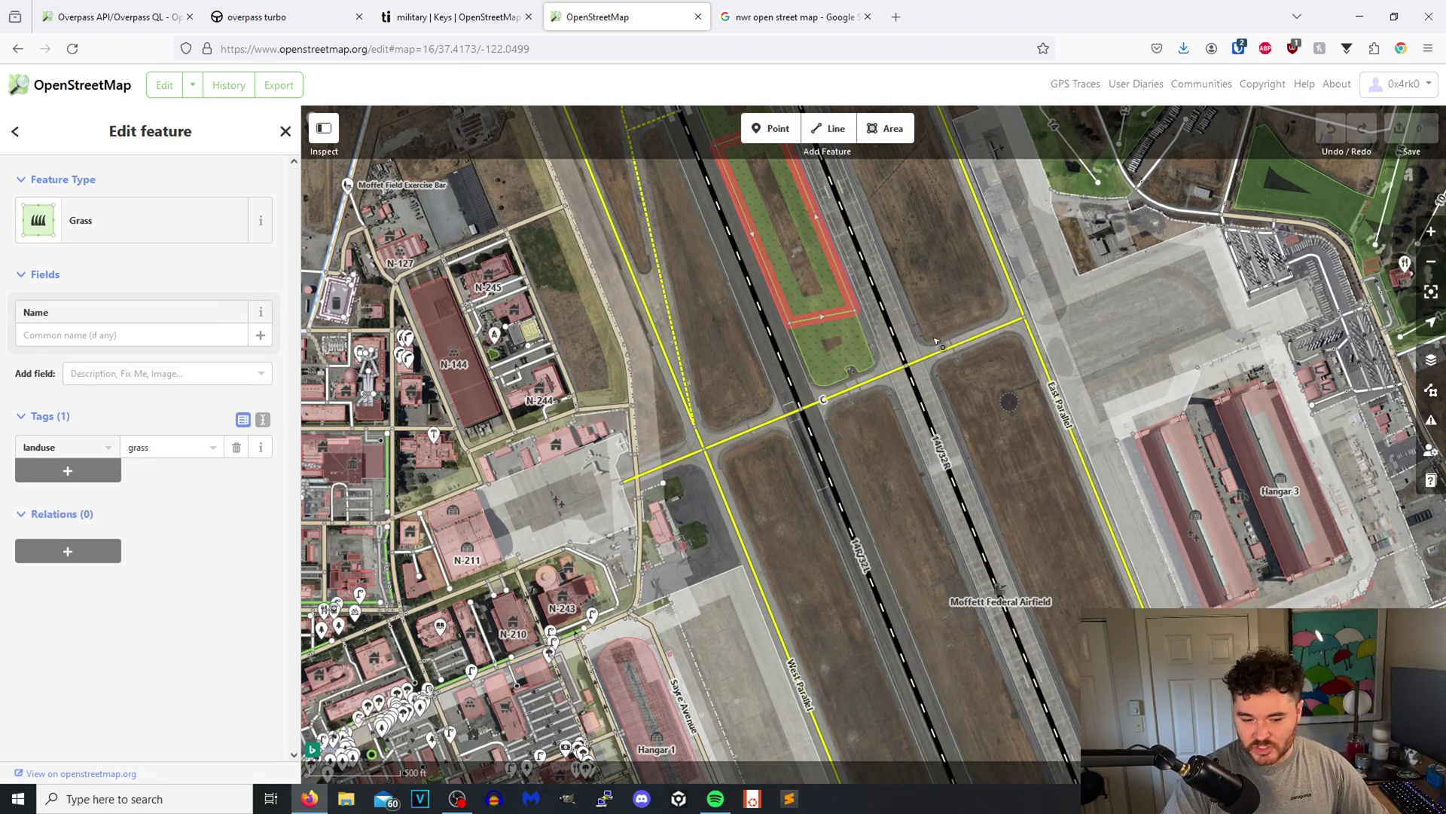
pyautogui.moveTo(1023, 401); pyautogui.dragTo(985, 322)
pyautogui.scroll(-2, 886, 320)
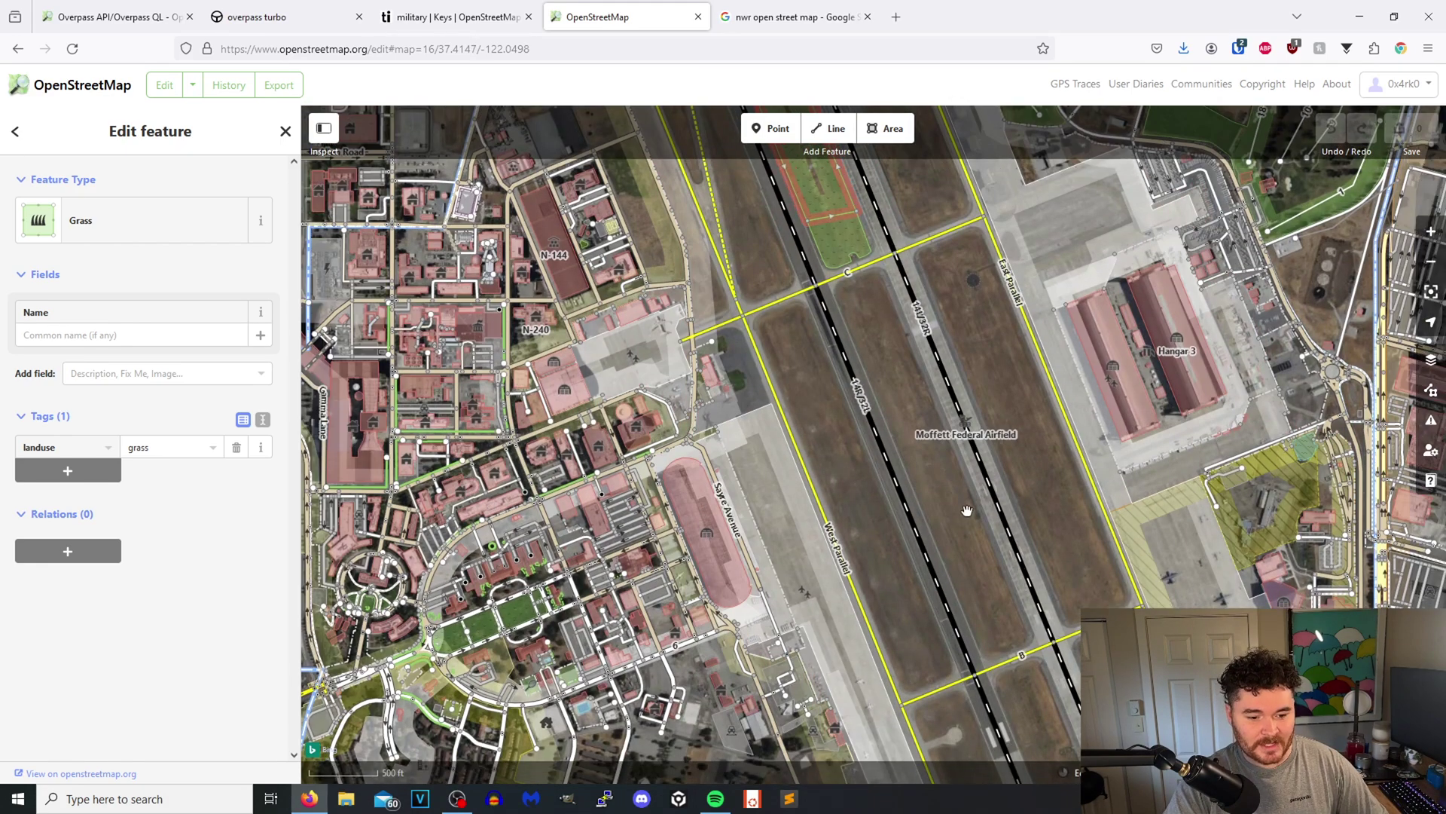
pyautogui.moveTo(888, 354); pyautogui.dragTo(973, 571)
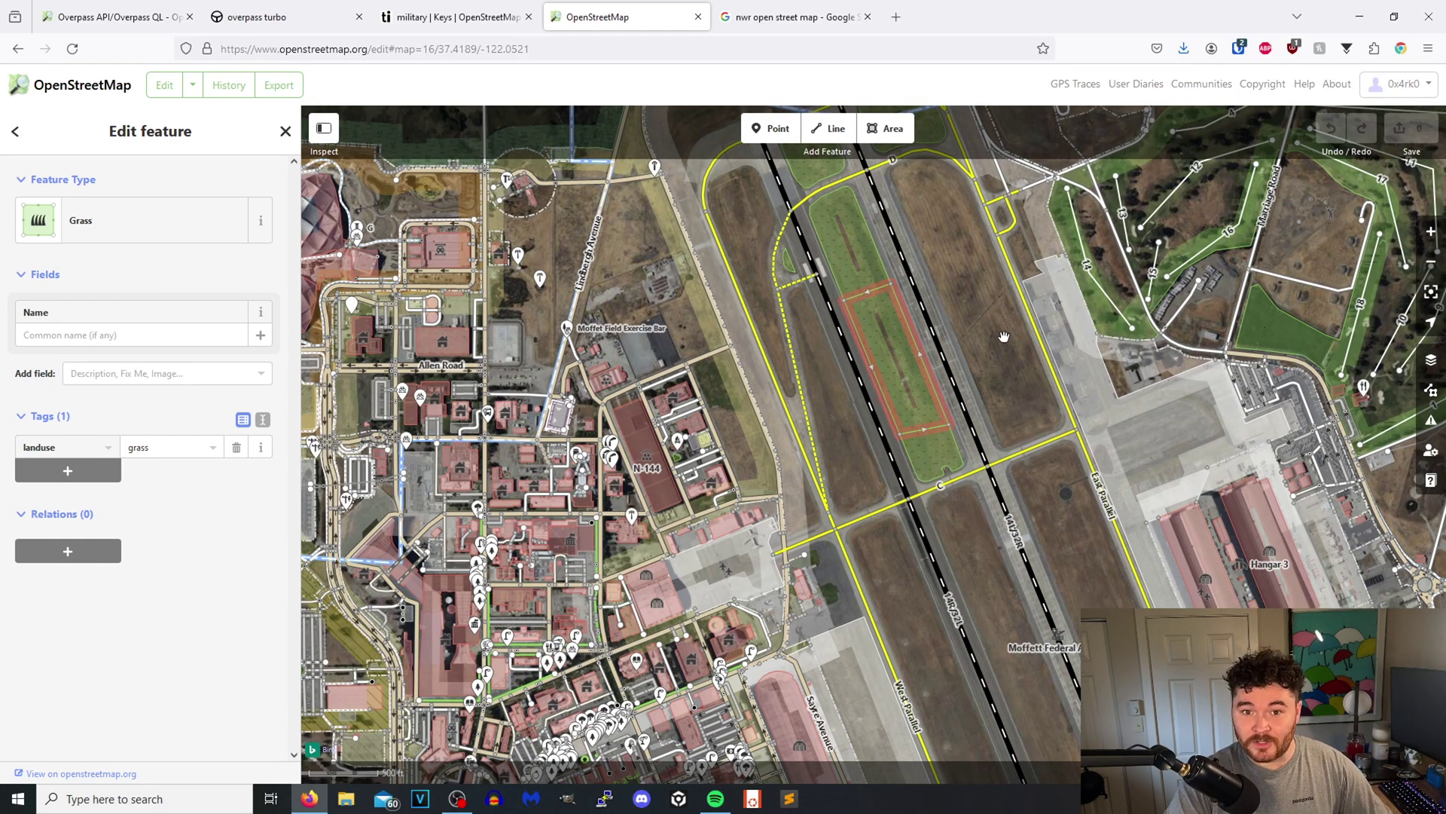
pyautogui.press('Down')
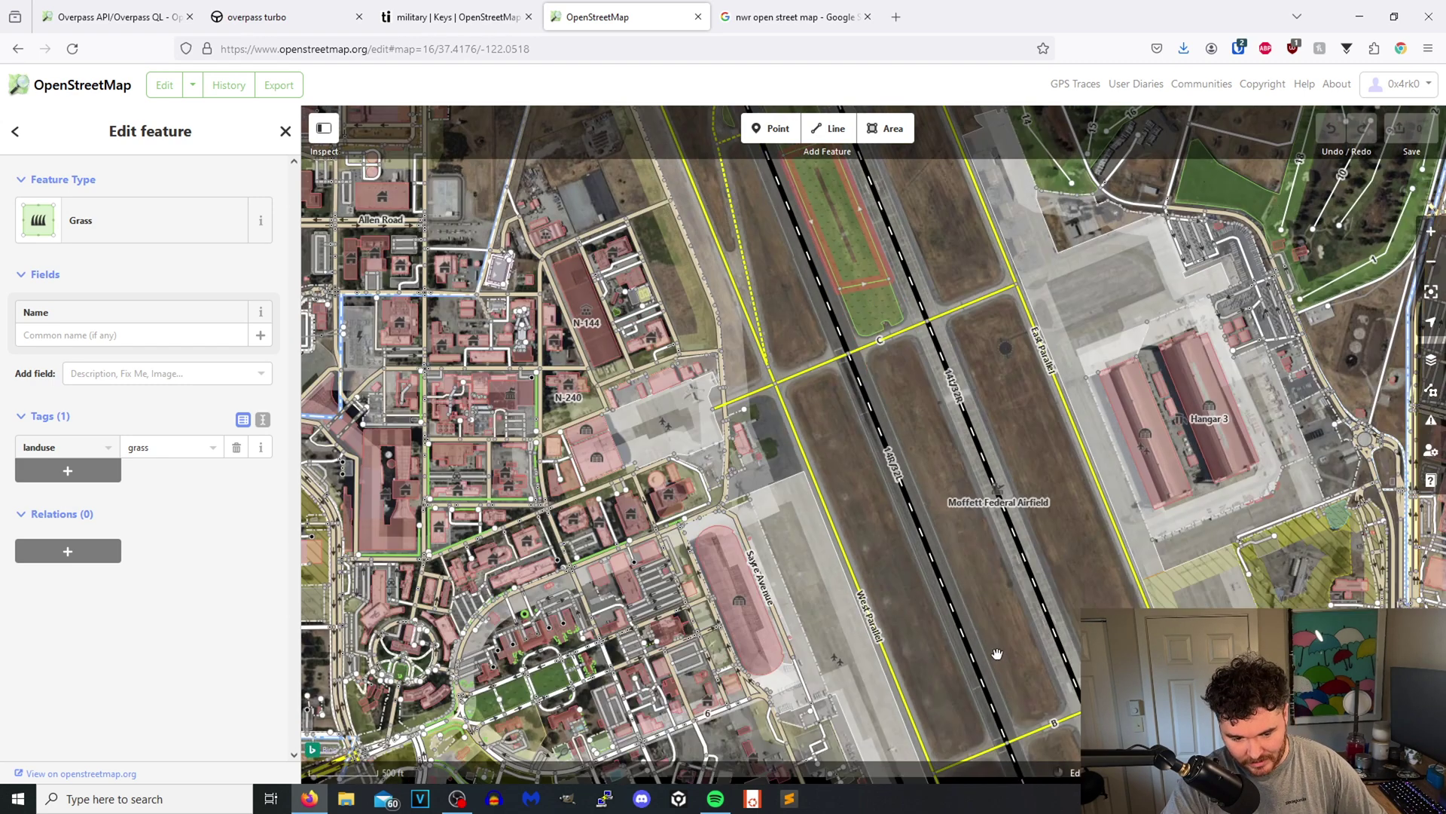
pyautogui.moveTo(960, 498); pyautogui.dragTo(913, 423)
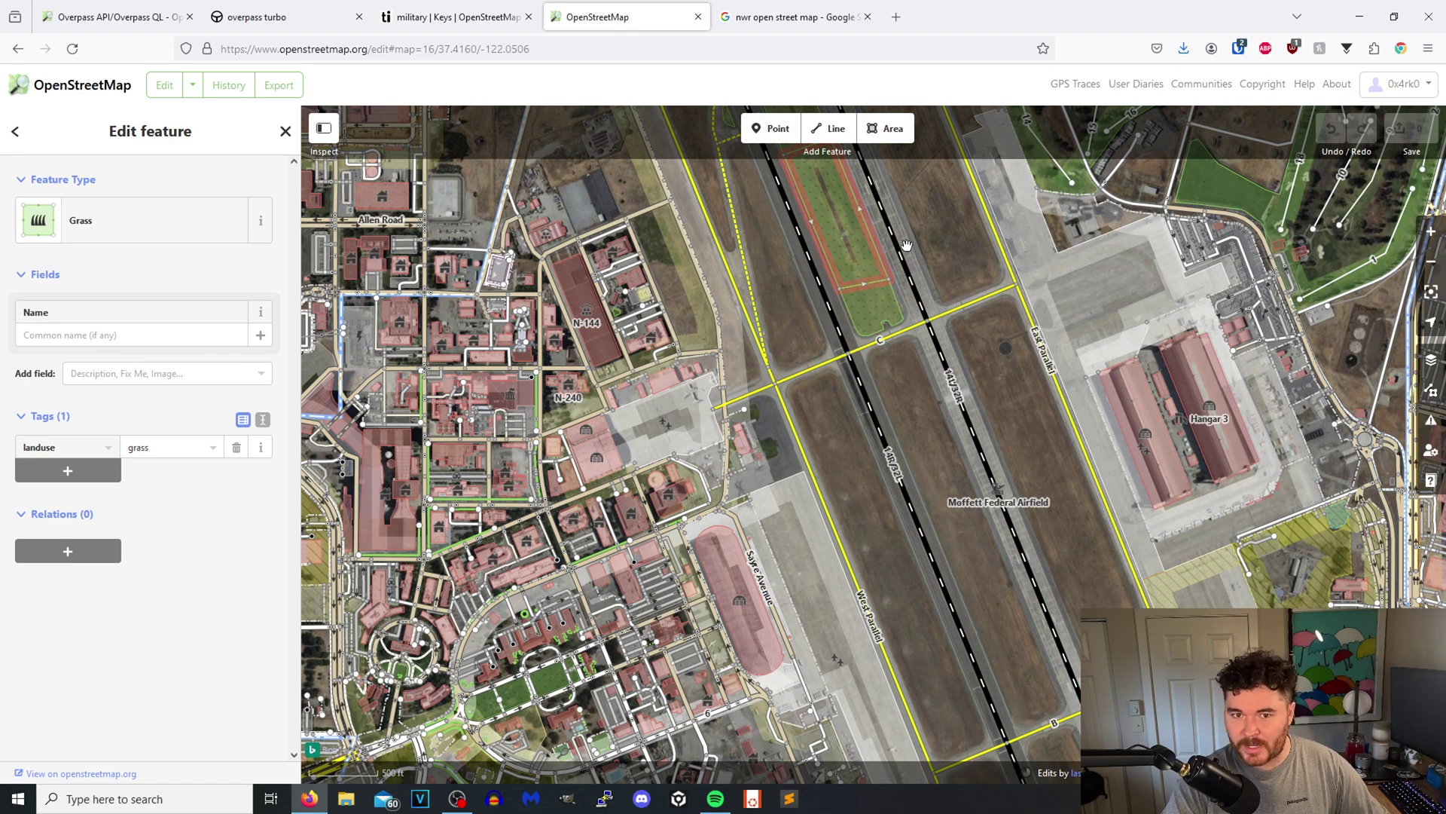
# Draw a new area polygon along the strip beside Moffett's runway
pyautogui.click(894, 138)
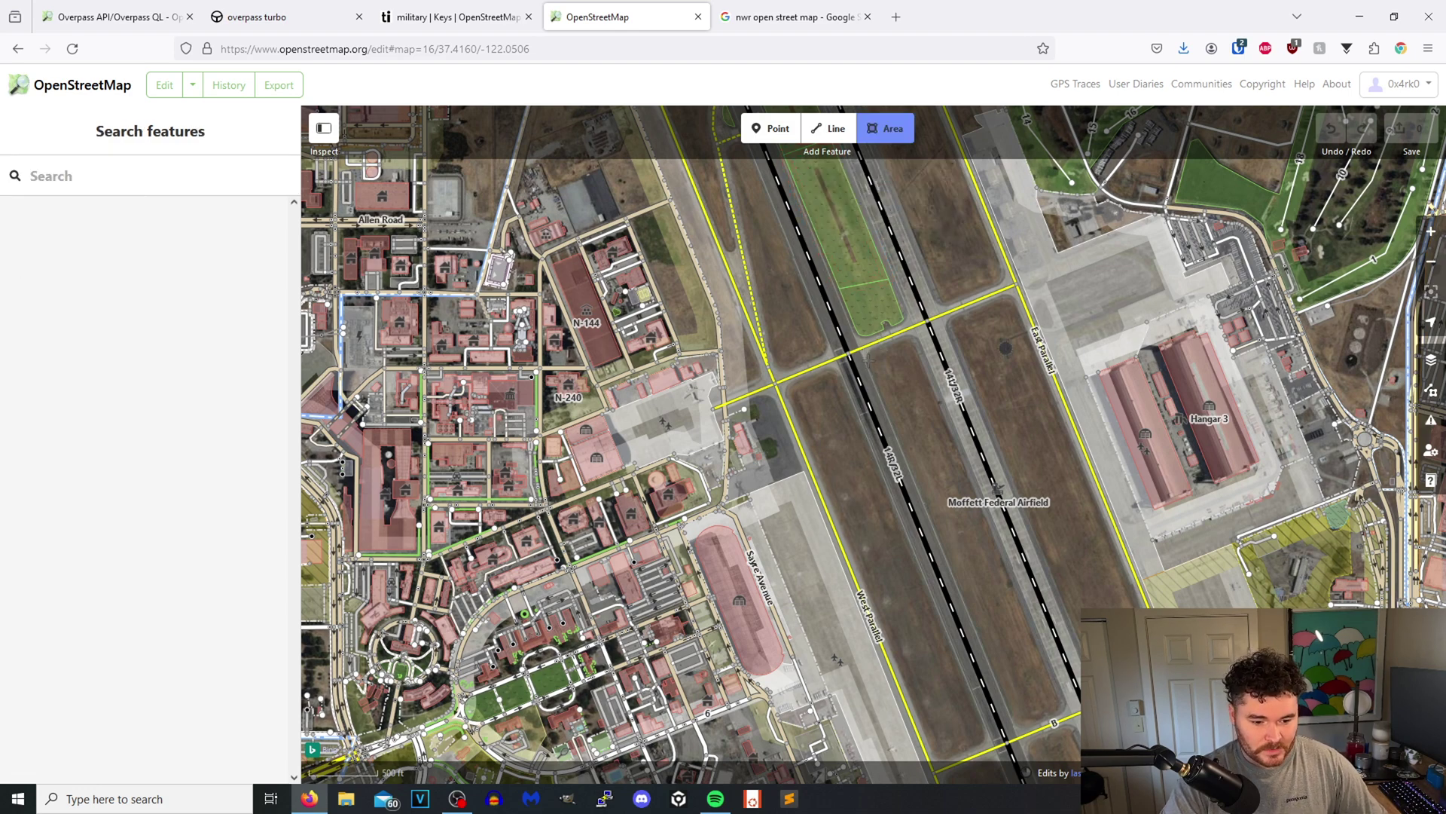
pyautogui.click(880, 340)
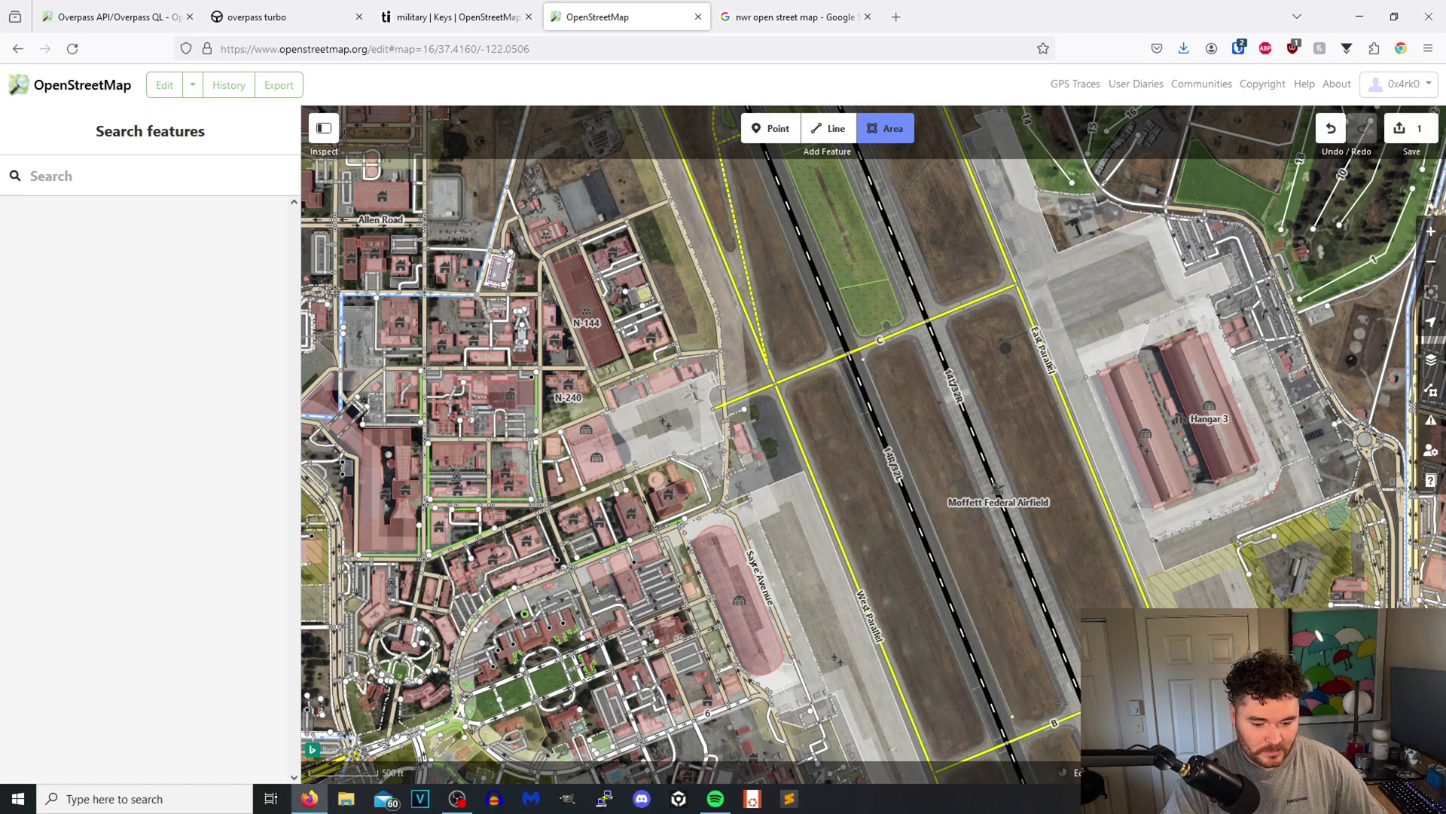
pyautogui.click(1012, 717)
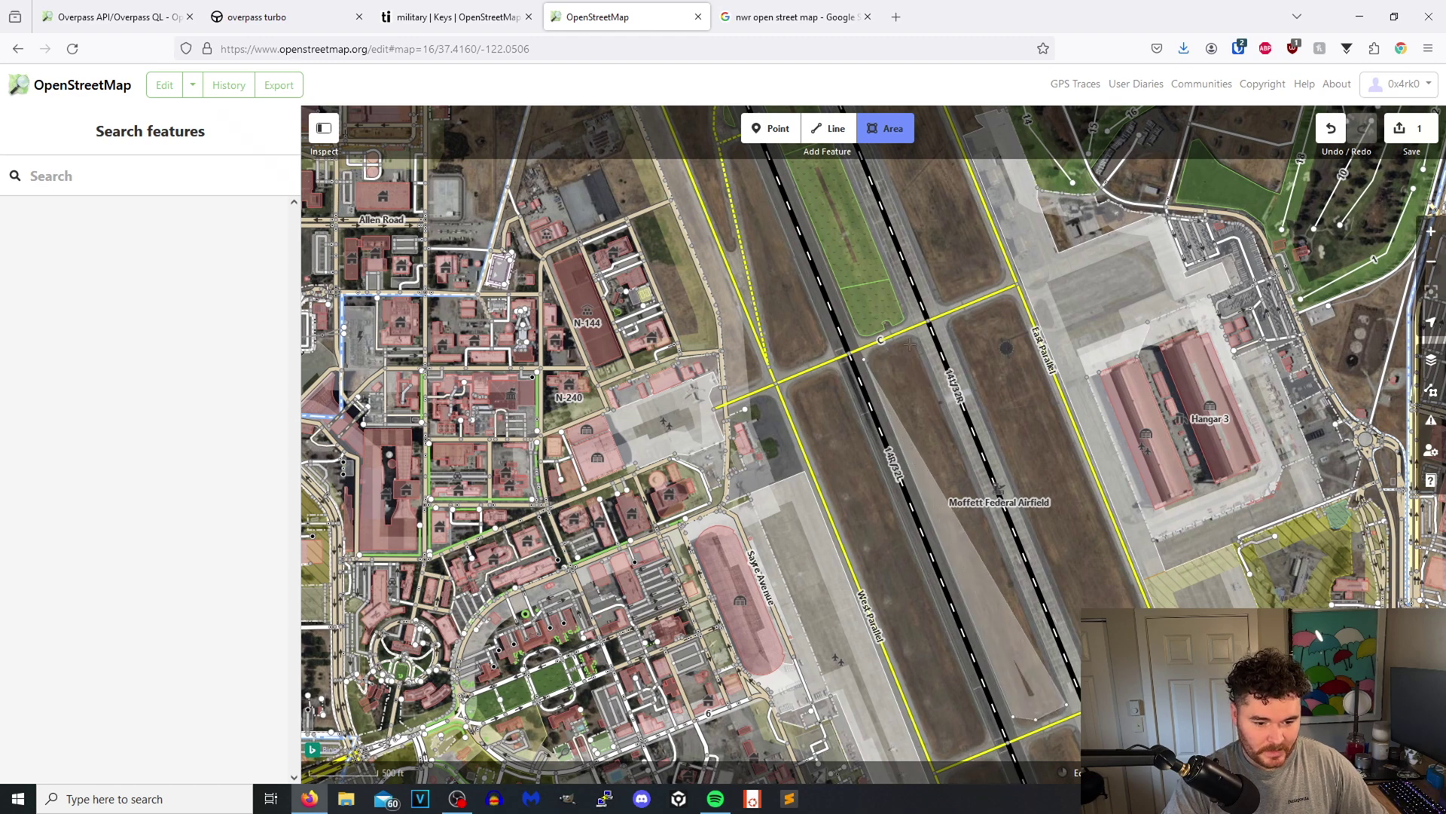
pyautogui.click(1062, 706)
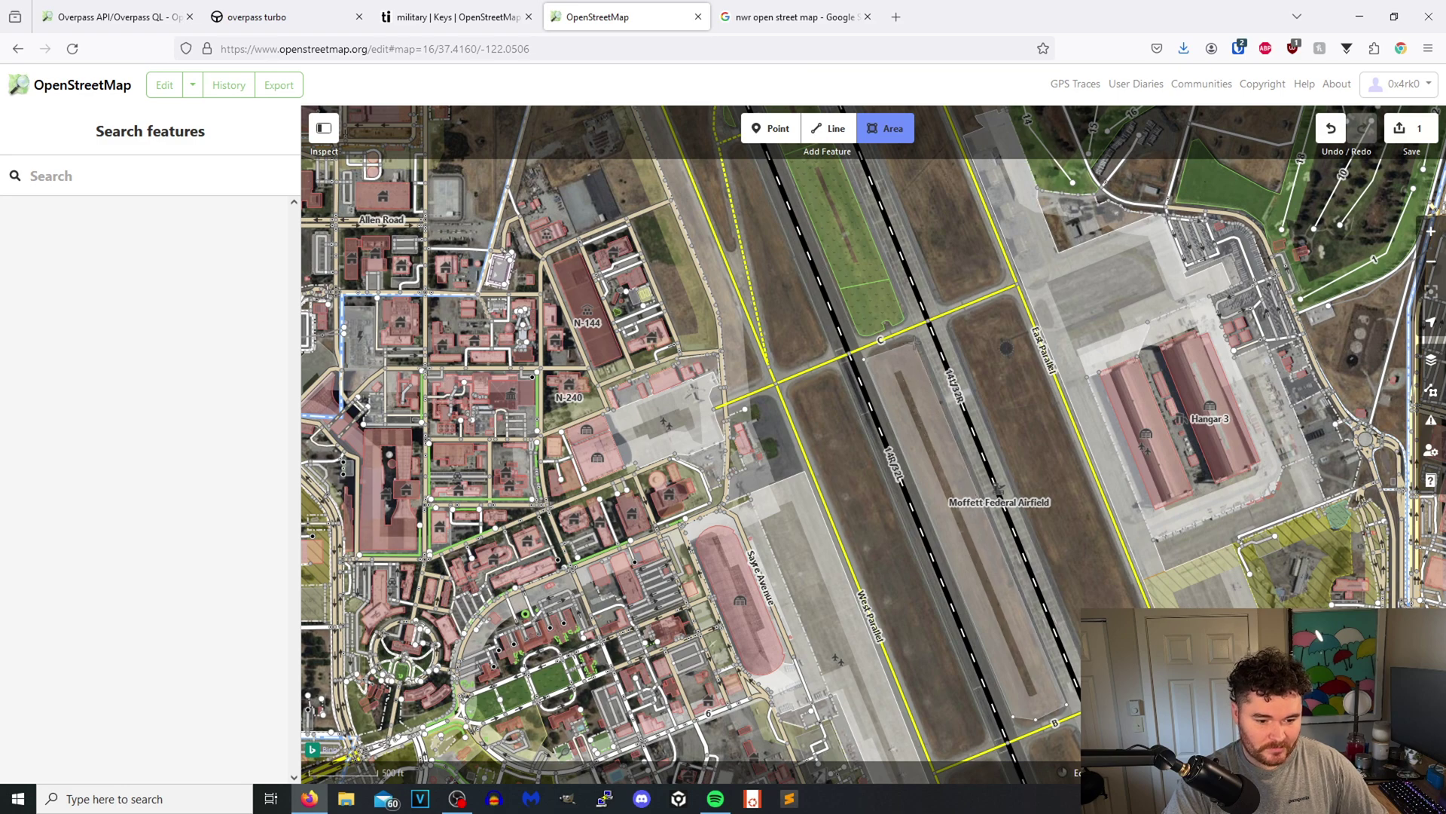
pyautogui.scroll(3, 909, 344)
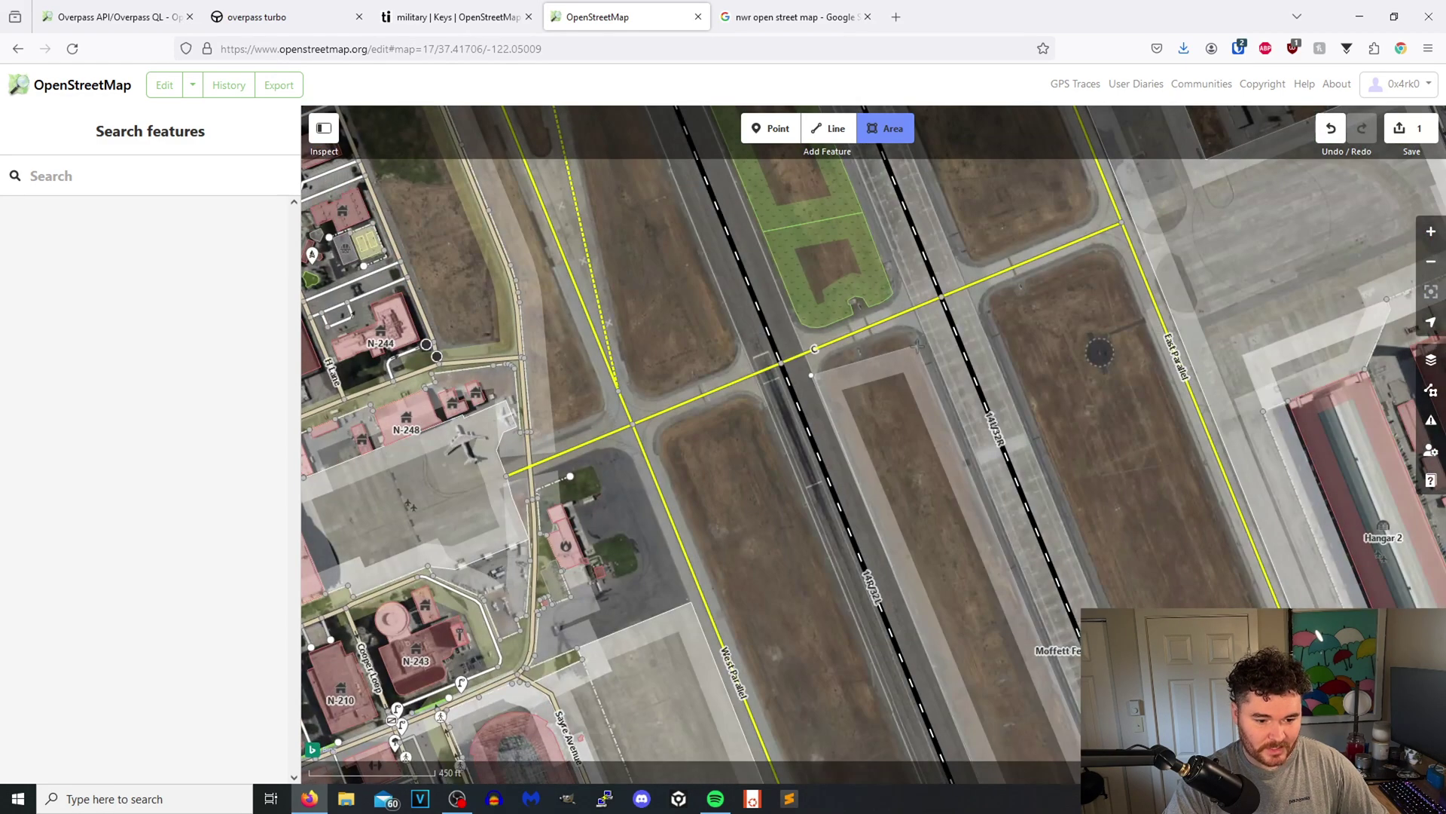
pyautogui.click(908, 336)
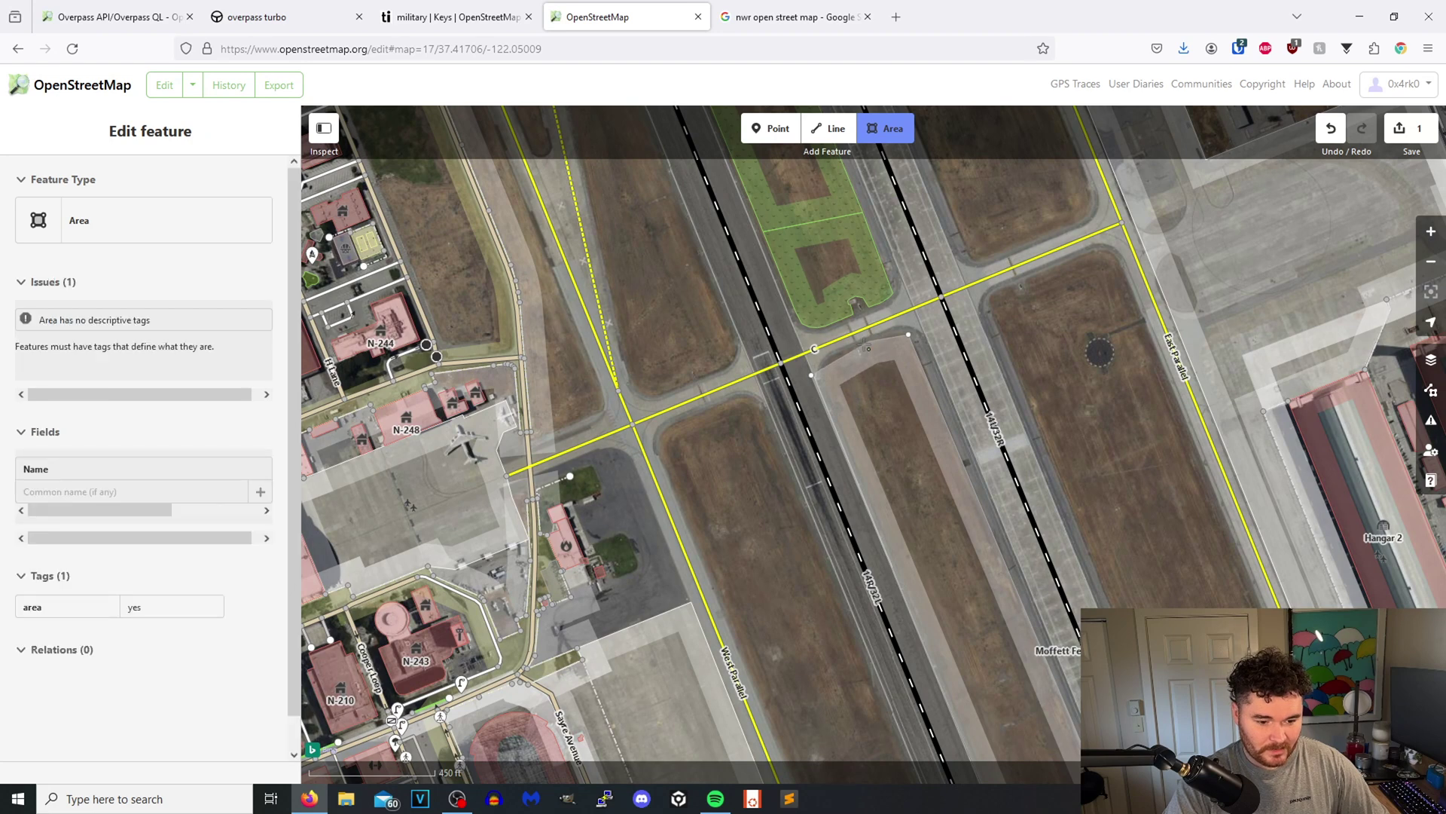
# Reselect the new runway-side area and tag it as Grass (landuse=grass)
pyautogui.press('Escape')
pyautogui.click(810, 374)
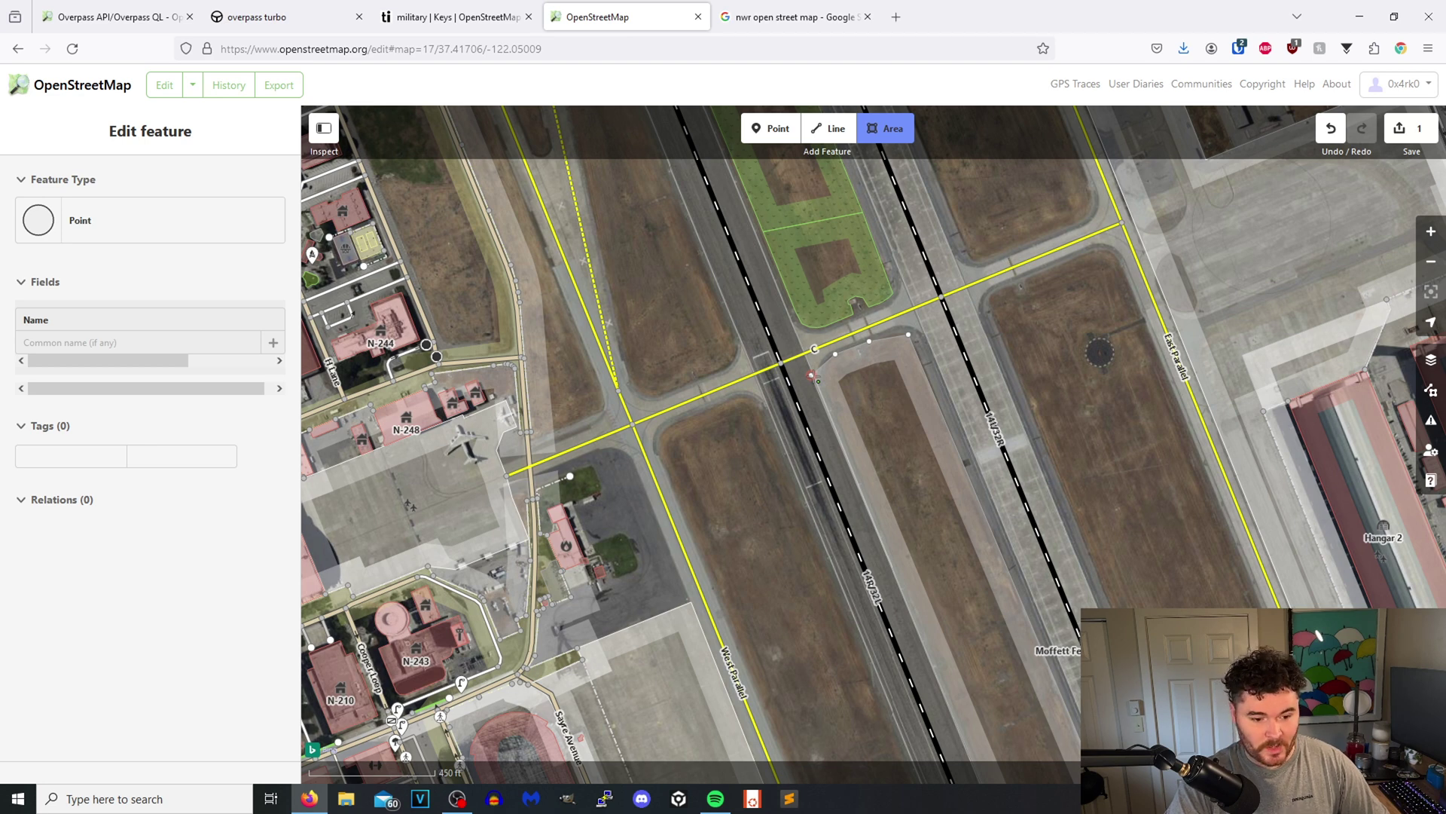
pyautogui.click(816, 380)
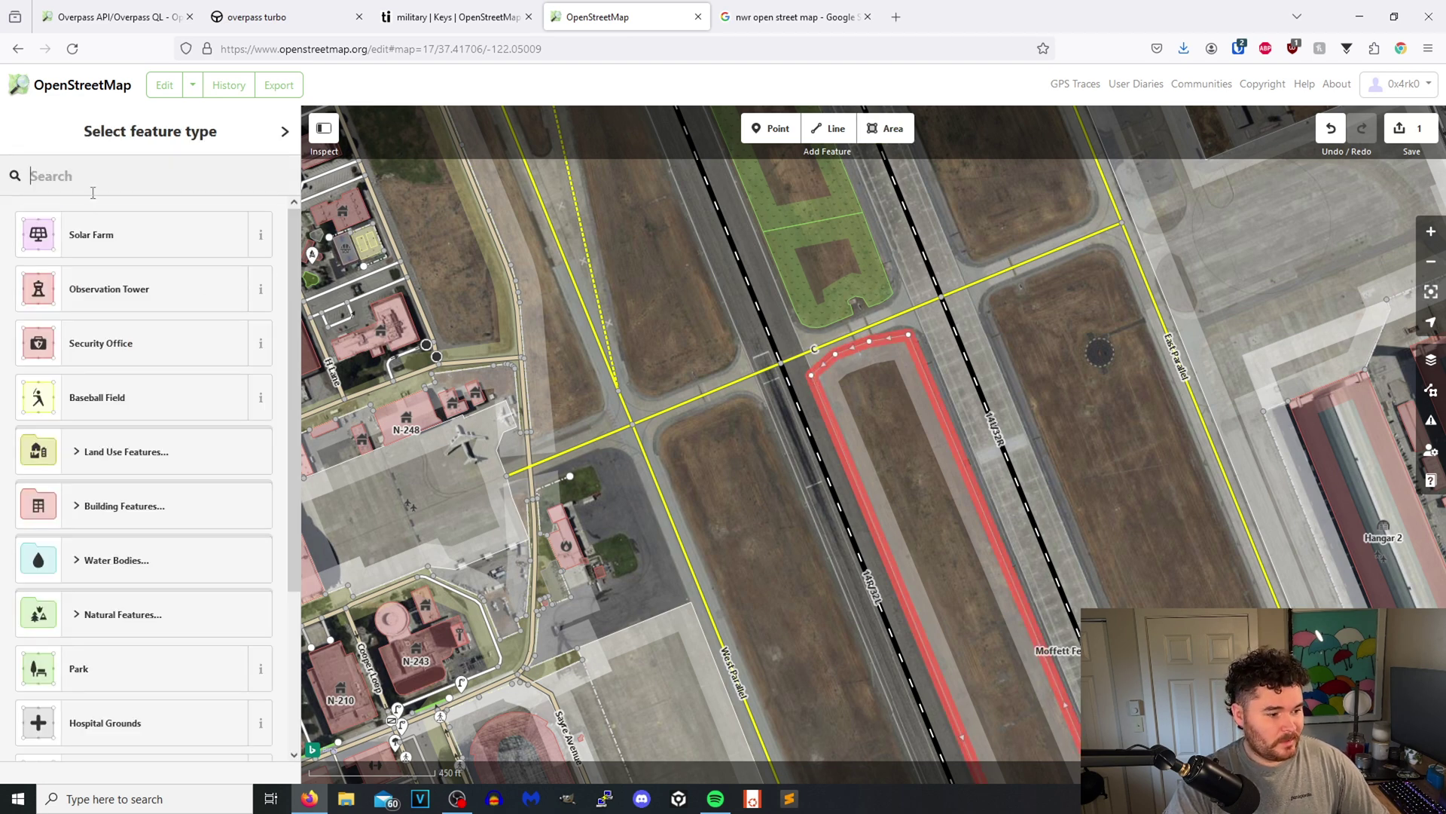
pyautogui.write('g')
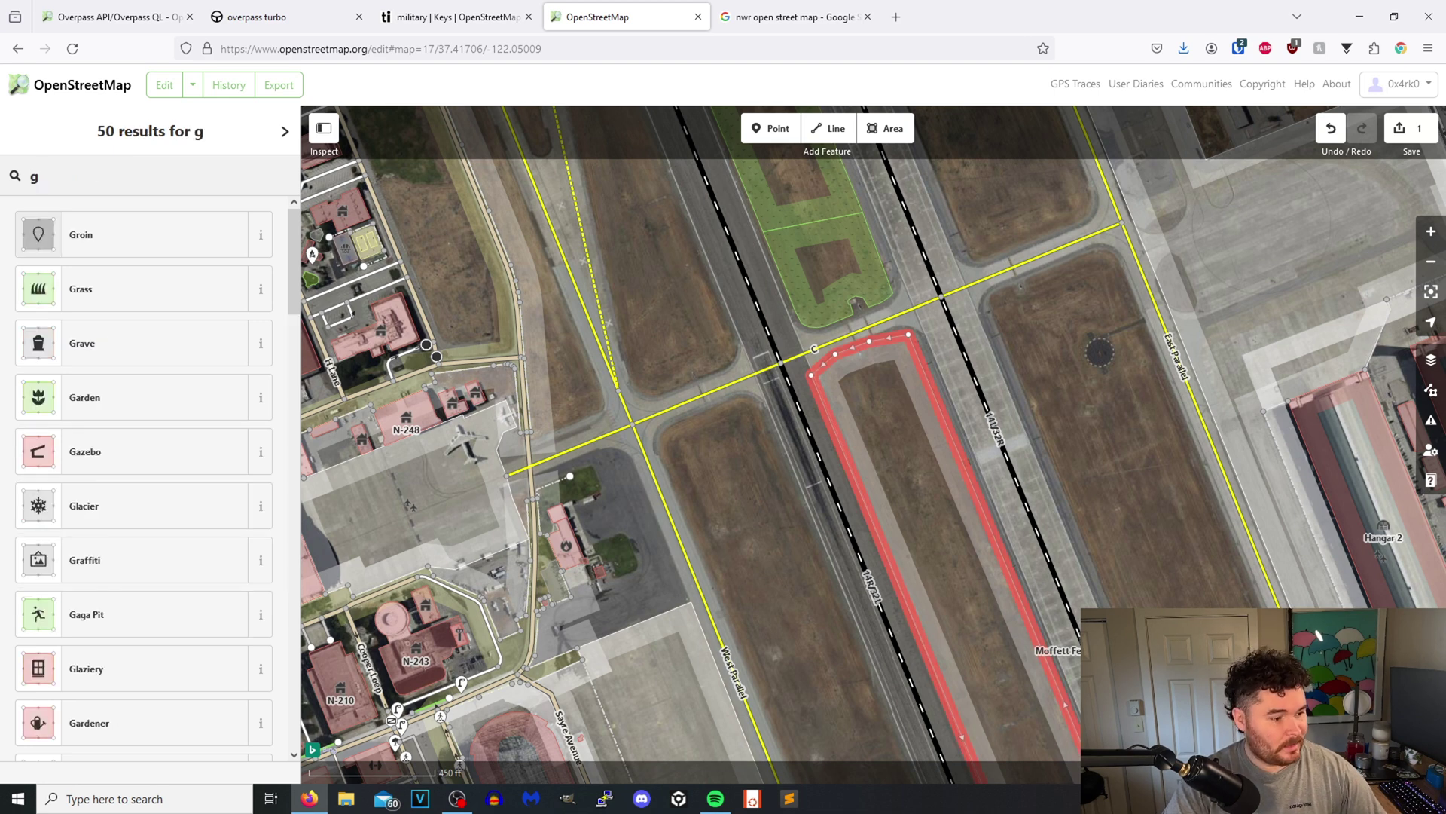
pyautogui.write('rass')
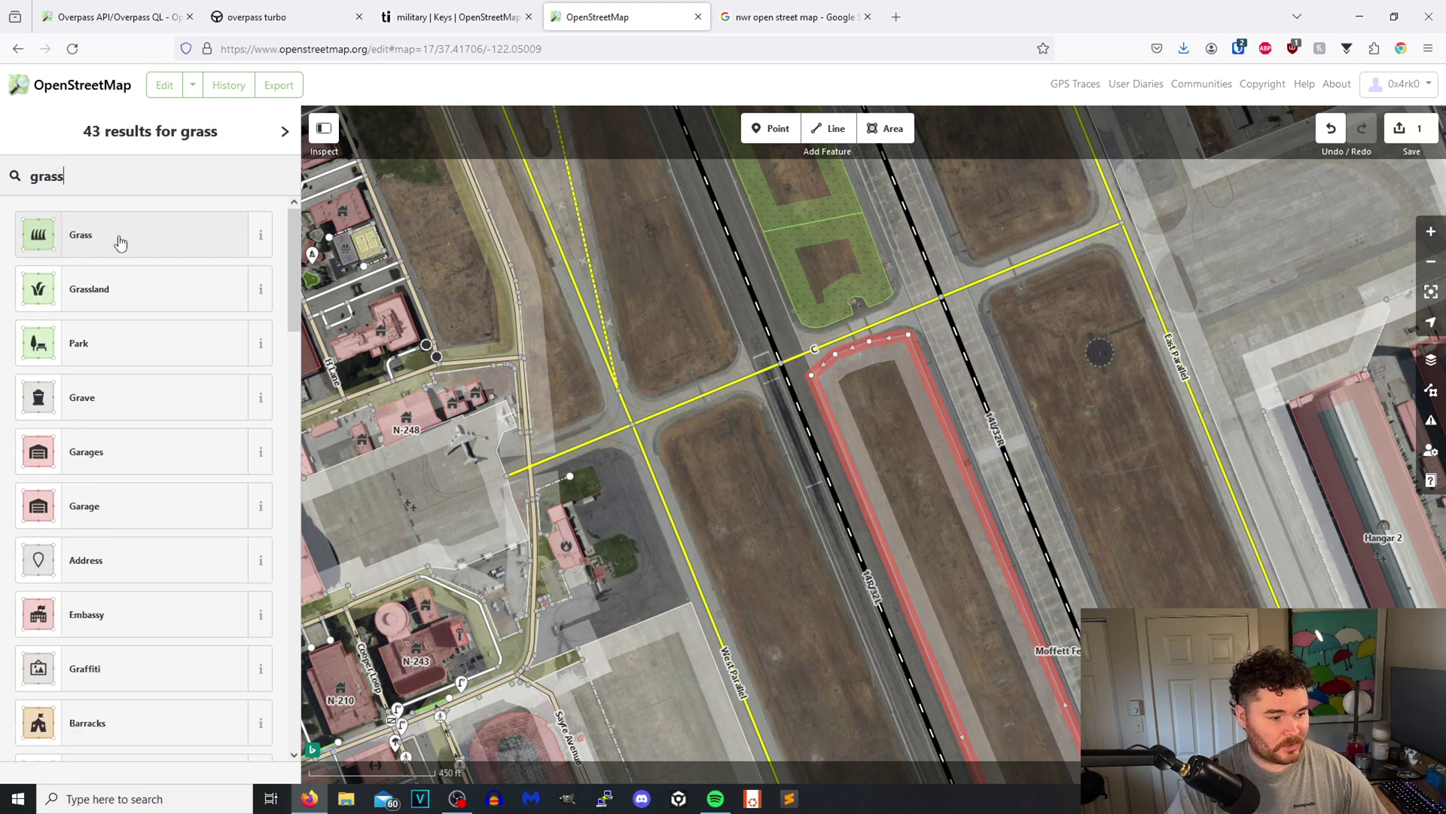
pyautogui.click(120, 243)
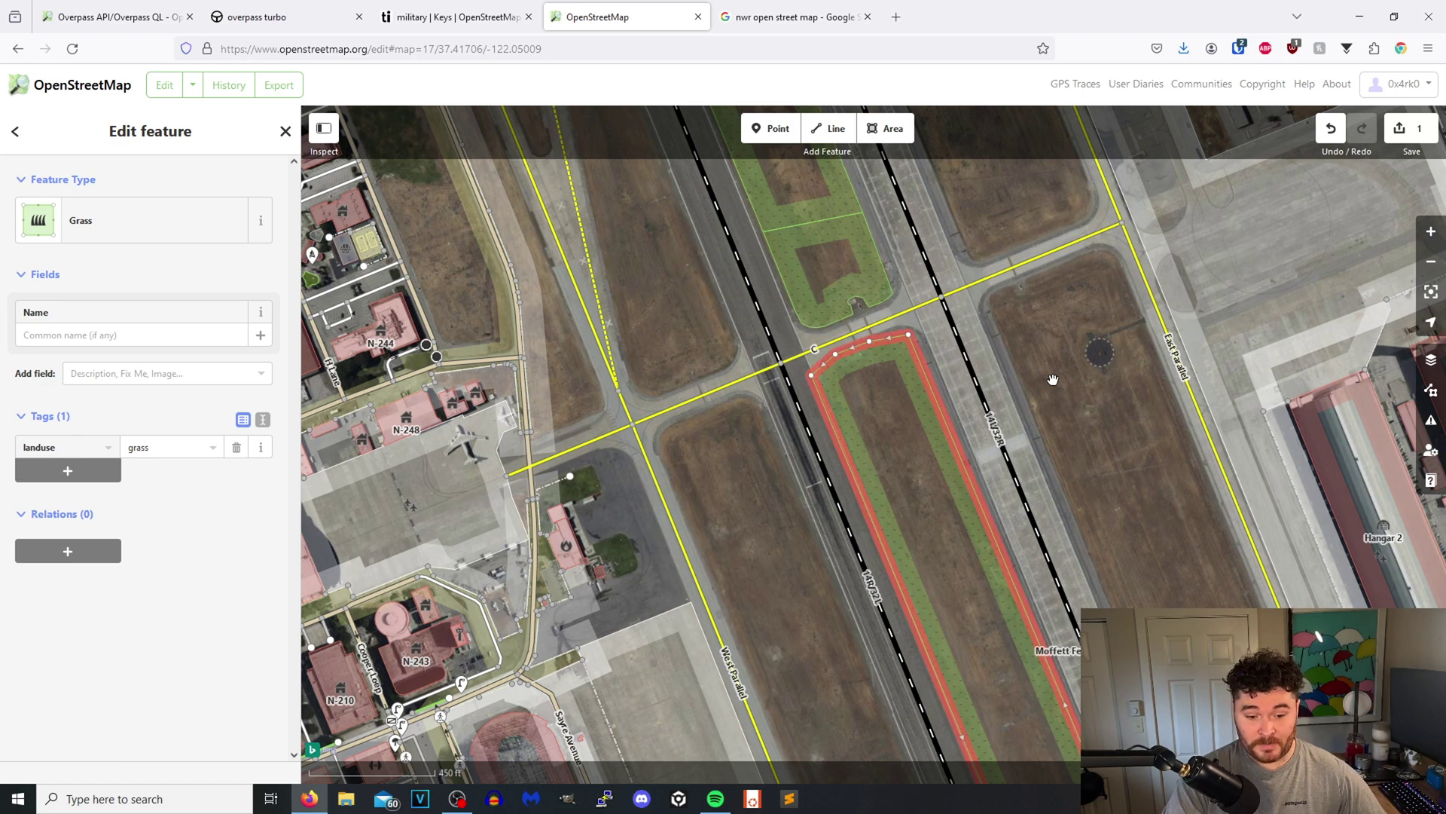
# Upload the edits with comment 'Adding grass' and Aerial Imagery credited as the source
pyautogui.click(1406, 134)
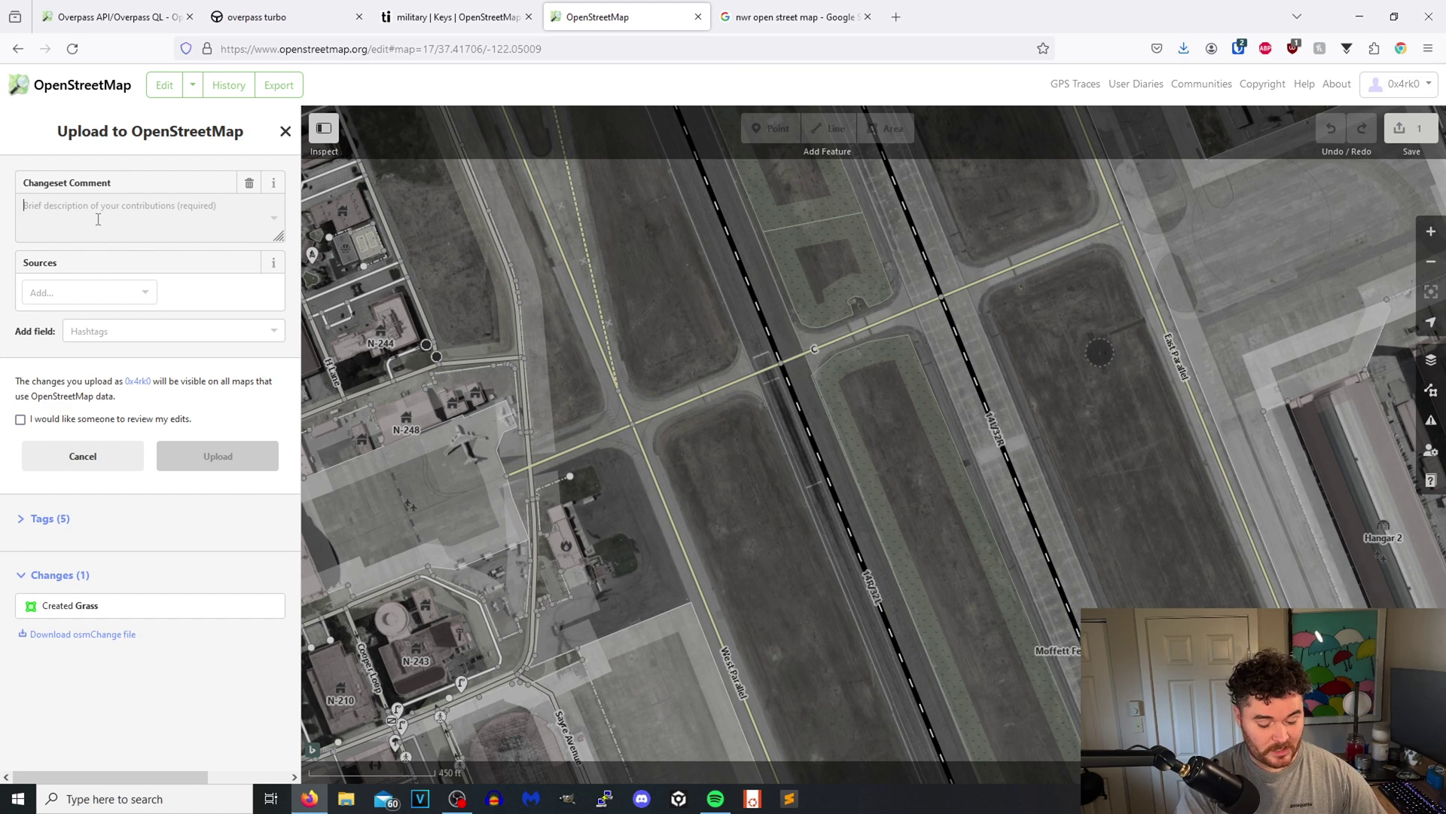
pyautogui.write('Adding grass')
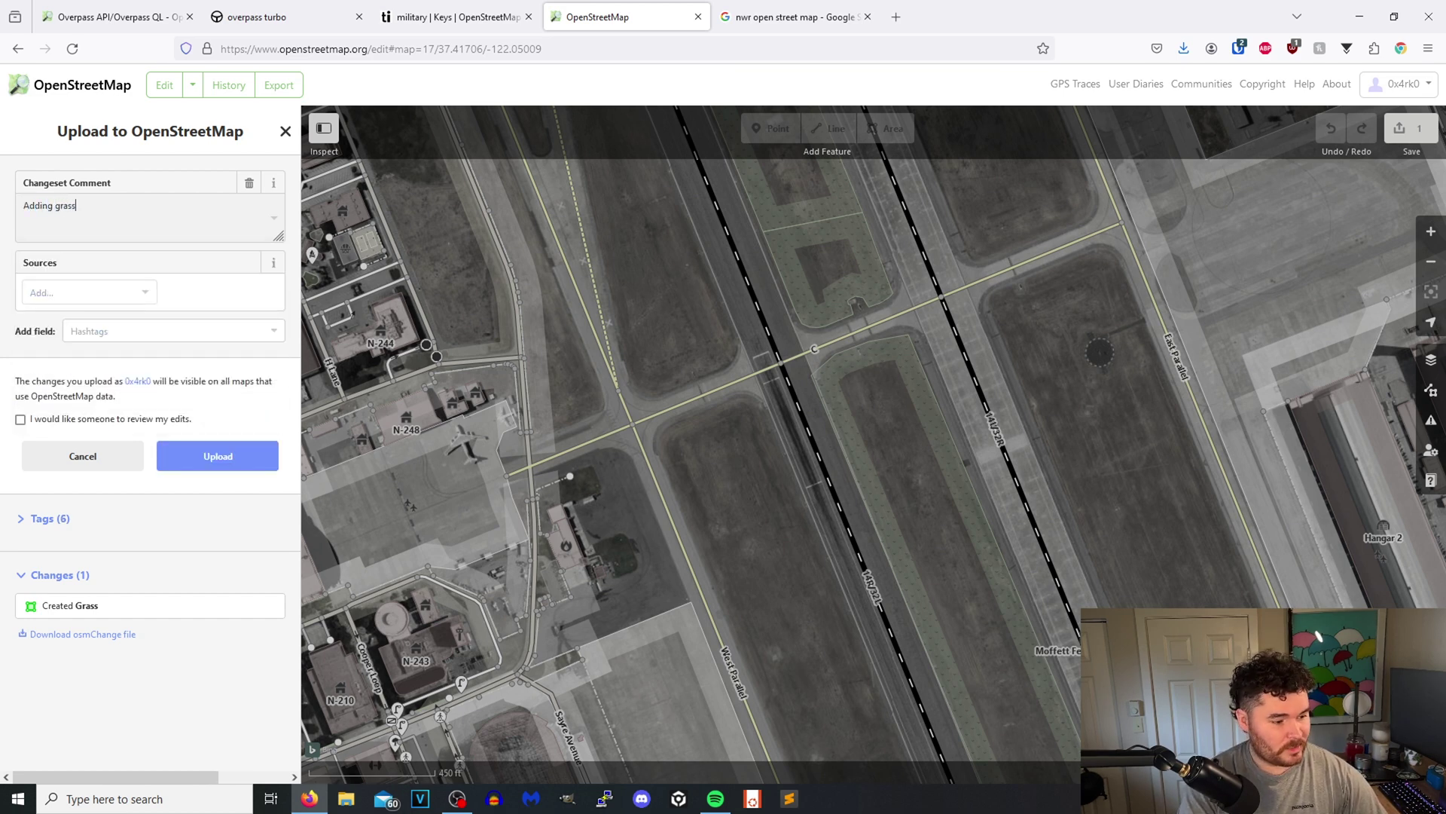
pyautogui.click(57, 293)
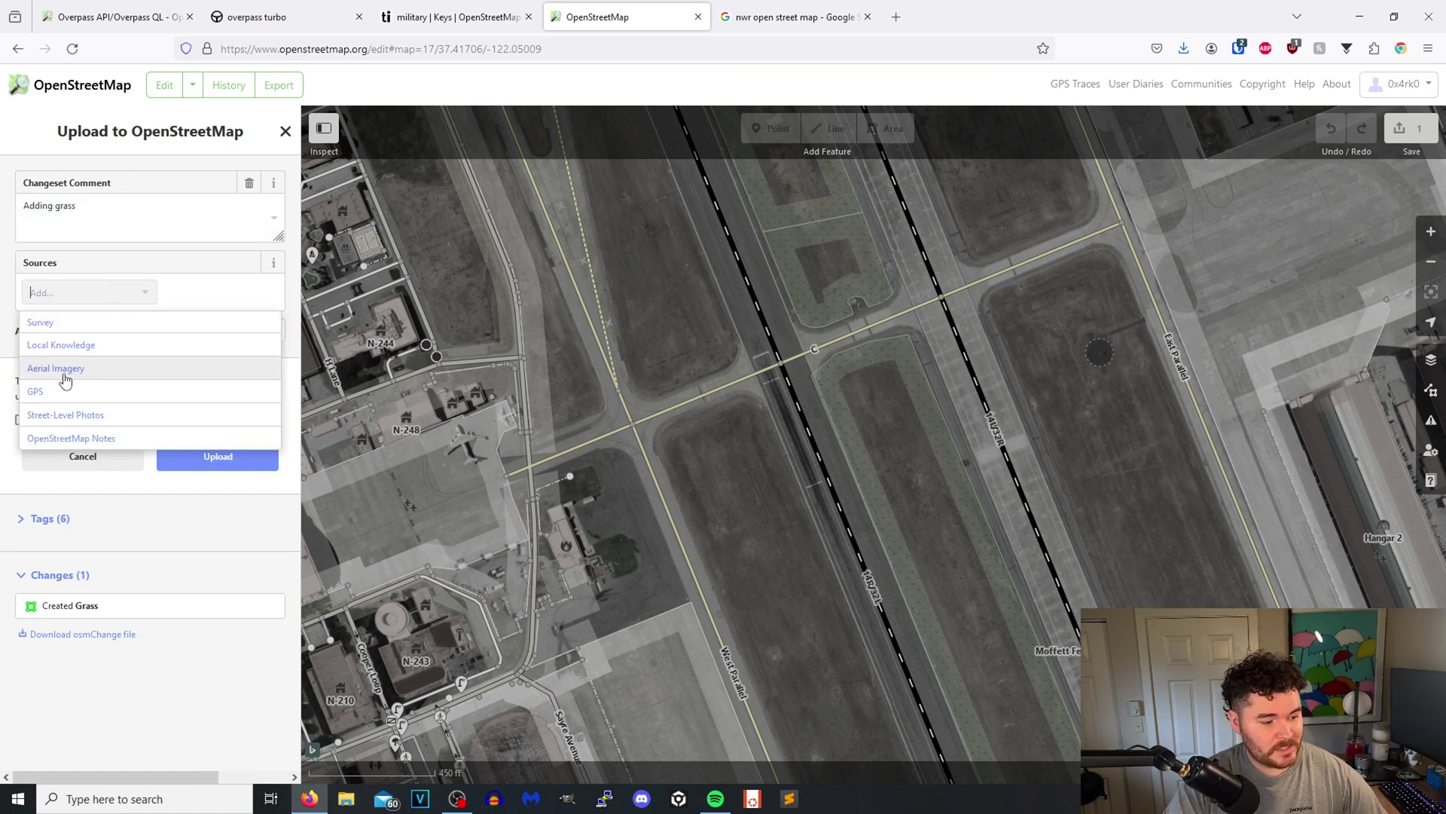
pyautogui.click(84, 374)
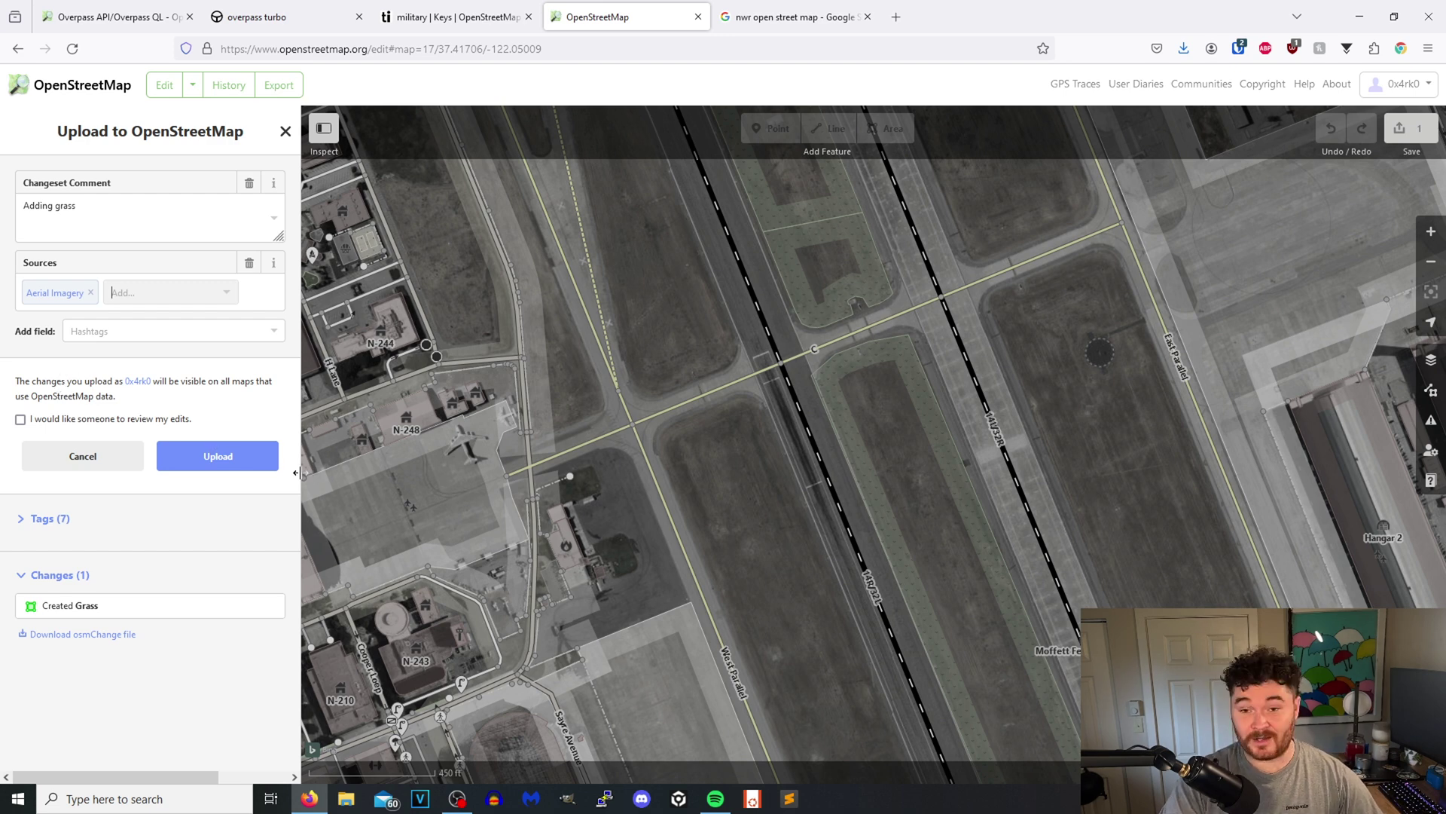
pyautogui.click(209, 453)
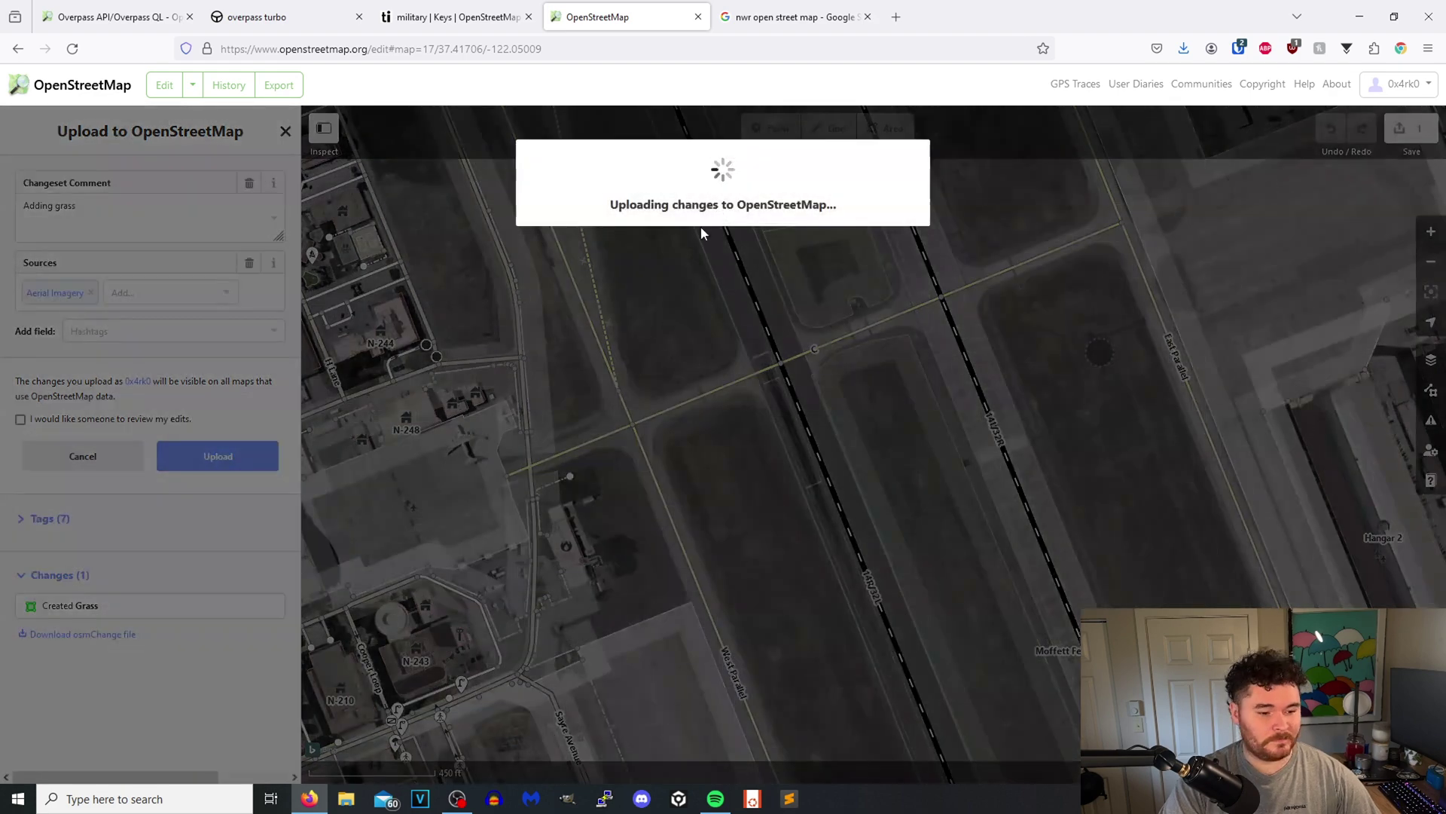